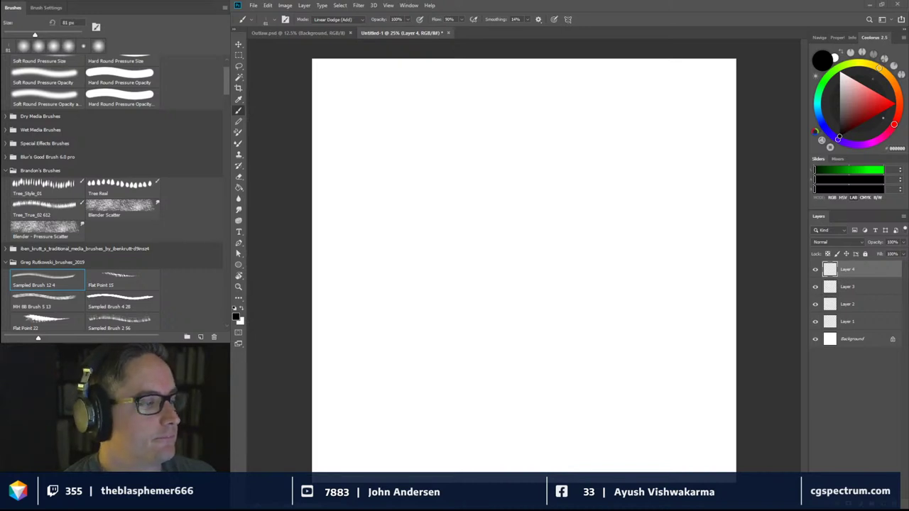
Select the whole canvas on Layer 4 and sketch an oval head in the upper middle of the page
key("ctrl+a")
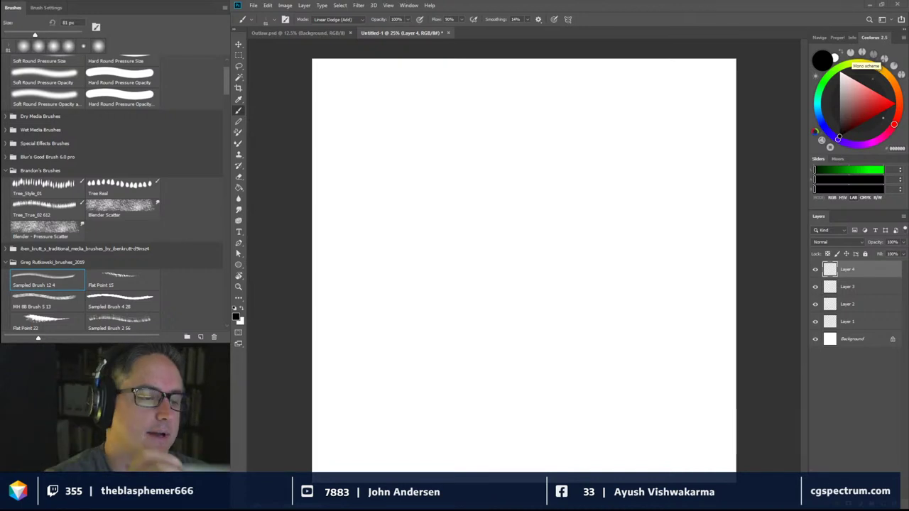
key("ctrl+a")
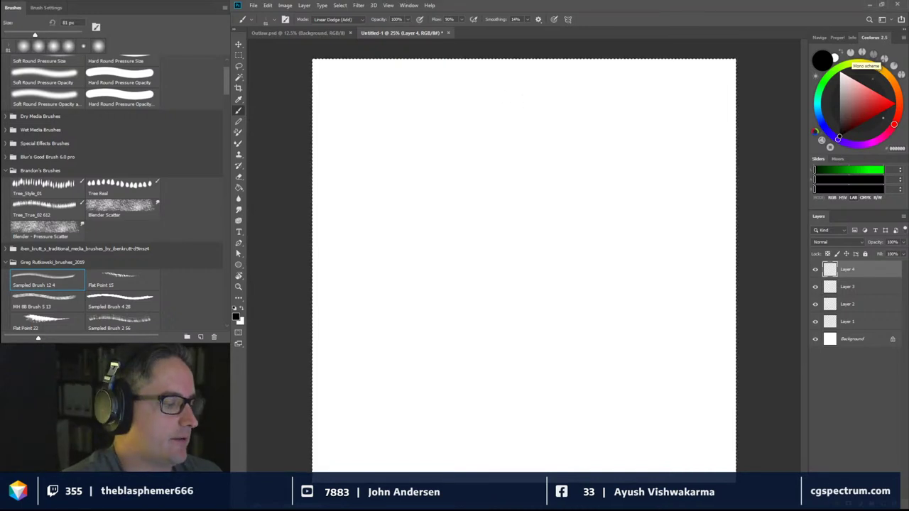
mouse_move(539, 112)
left_mouse_down()
mouse_move(517, 121)
mouse_move(541, 137)
left_mouse_up()
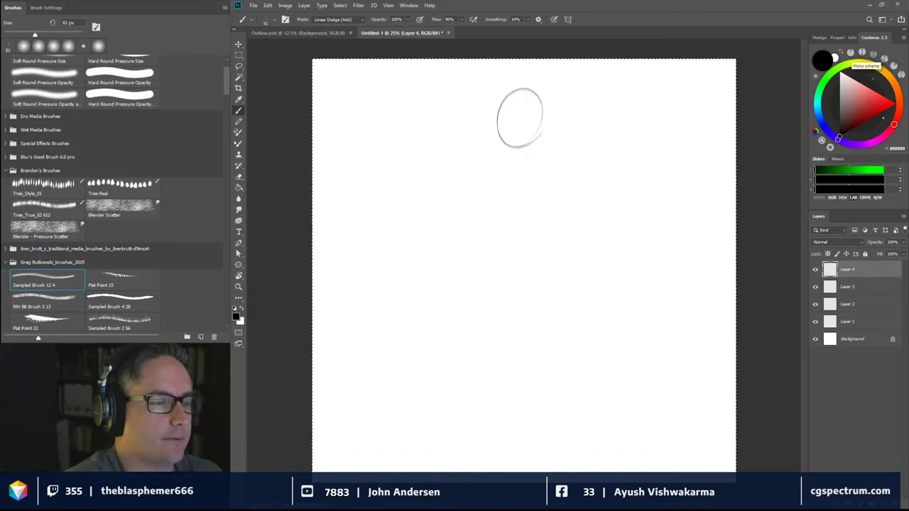
left_click_drag(495, 119, 551, 130)
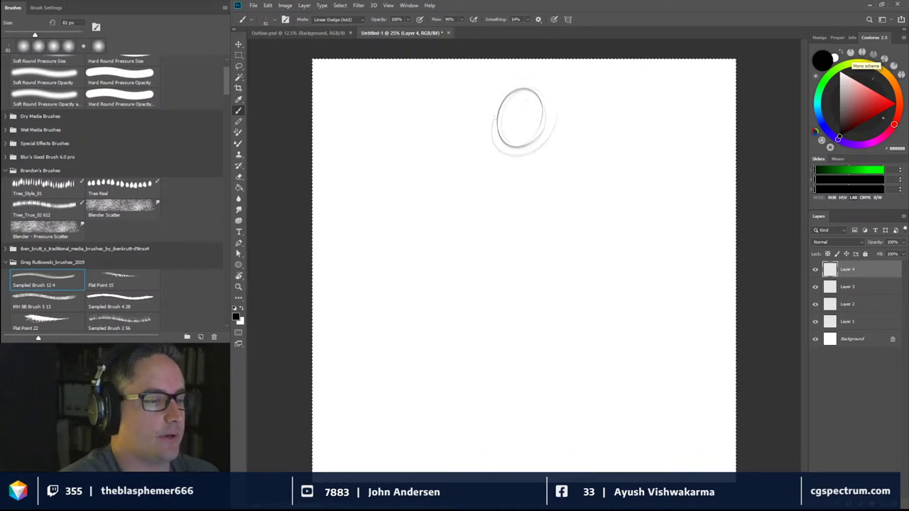
Sketch the neck, shoulder line, both upper arms and the torso beneath the head with loose strokes
left_click_drag(527, 190, 533, 196)
left_click_drag(512, 144, 507, 170)
mouse_move(472, 194)
left_mouse_down()
mouse_move(551, 168)
mouse_move(589, 177)
mouse_move(576, 233)
left_mouse_up()
mouse_move(583, 193)
left_mouse_down()
mouse_move(550, 270)
mouse_move(541, 265)
left_mouse_up()
left_click_drag(579, 177, 537, 262)
left_click_drag(488, 225, 495, 288)
mouse_move(477, 188)
left_mouse_down()
mouse_move(466, 268)
mouse_move(492, 240)
left_mouse_up()
left_click_drag(505, 198, 481, 260)
left_click_drag(506, 172, 500, 236)
left_click_drag(534, 169, 529, 249)
left_click_drag(538, 171, 533, 261)
left_click_drag(581, 183, 540, 263)
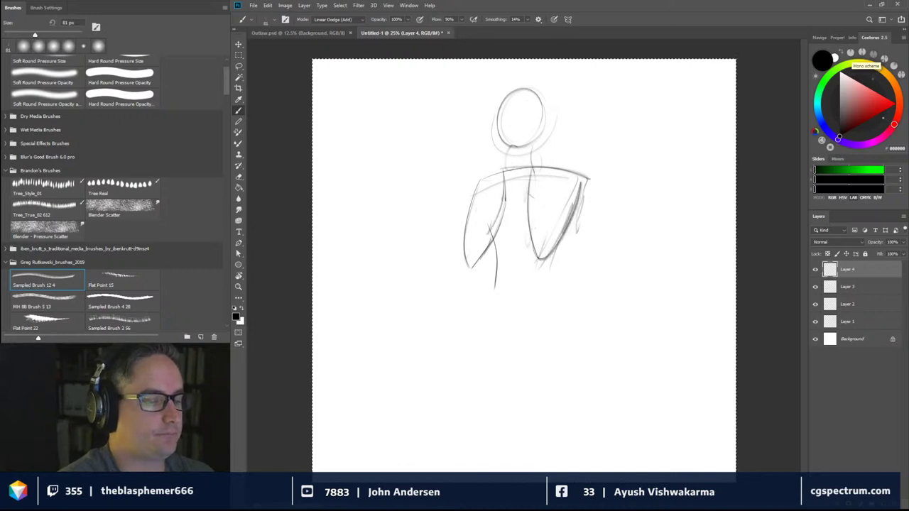
Rough in the waist, the lowered forearm, the hips and both thighs of the standing figure
mouse_move(562, 234)
left_mouse_down()
mouse_move(535, 269)
mouse_move(555, 296)
mouse_move(548, 284)
left_mouse_up()
left_click_drag(548, 280, 555, 314)
left_click_drag(548, 264, 595, 375)
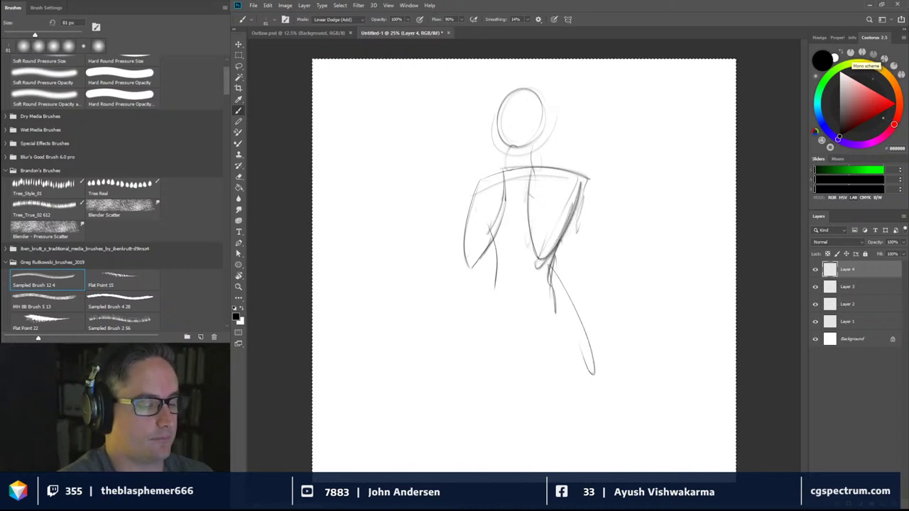
left_click_drag(559, 287, 573, 363)
mouse_move(494, 278)
left_mouse_down()
mouse_move(481, 339)
mouse_move(522, 427)
left_mouse_up()
left_click_drag(512, 333, 537, 408)
left_click_drag(540, 355, 558, 422)
left_click_drag(561, 302, 560, 333)
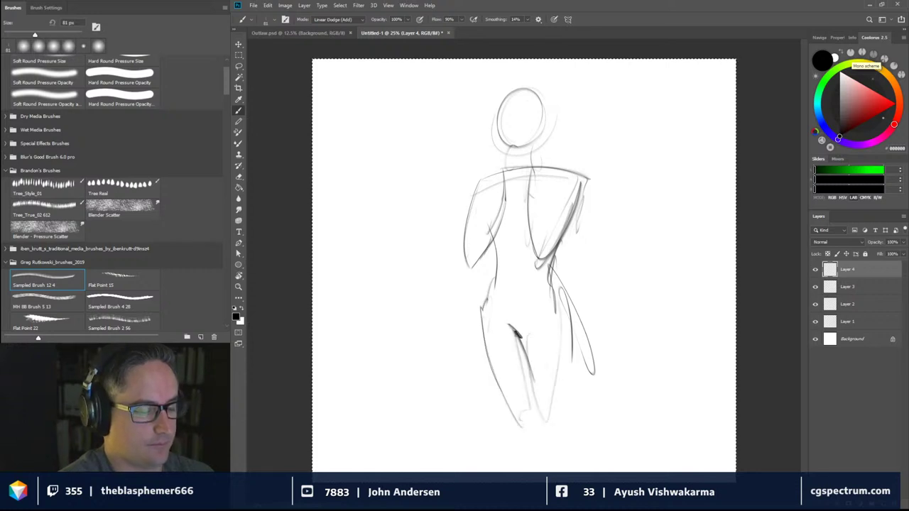
Reinforce the figure's right-hand hip and thigh contour, the chest and arm lines, and the shoulder line
left_click_drag(557, 284, 567, 331)
mouse_move(567, 321)
left_mouse_down()
mouse_move(570, 388)
mouse_move(557, 438)
left_mouse_up()
left_click_drag(554, 252, 564, 332)
left_click_drag(575, 208, 566, 229)
mouse_move(581, 180)
left_mouse_down()
mouse_move(575, 207)
mouse_move(542, 226)
left_mouse_up()
left_click_drag(540, 178, 544, 253)
left_click_drag(551, 185, 539, 246)
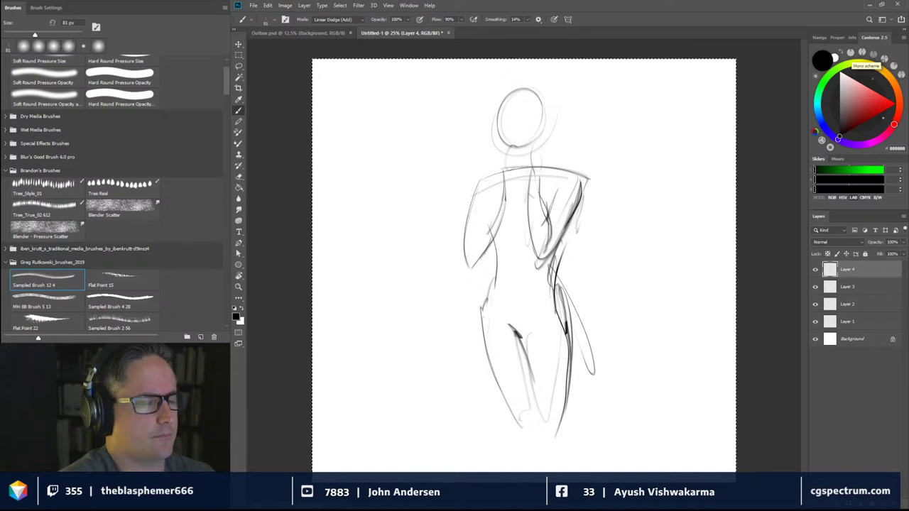
left_click_drag(499, 182, 467, 258)
left_click_drag(487, 201, 469, 238)
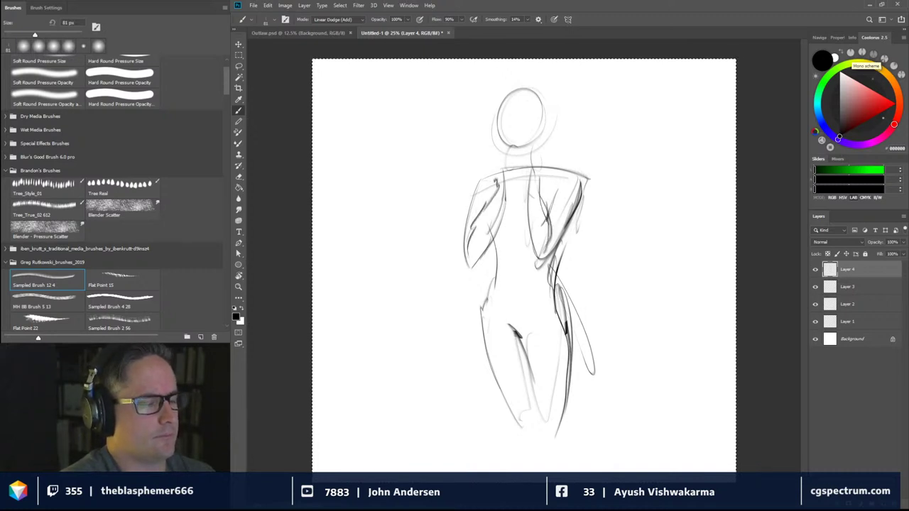
left_click_drag(494, 185, 484, 204)
mouse_move(489, 173)
left_mouse_down()
mouse_move(565, 169)
mouse_move(531, 164)
left_mouse_up()
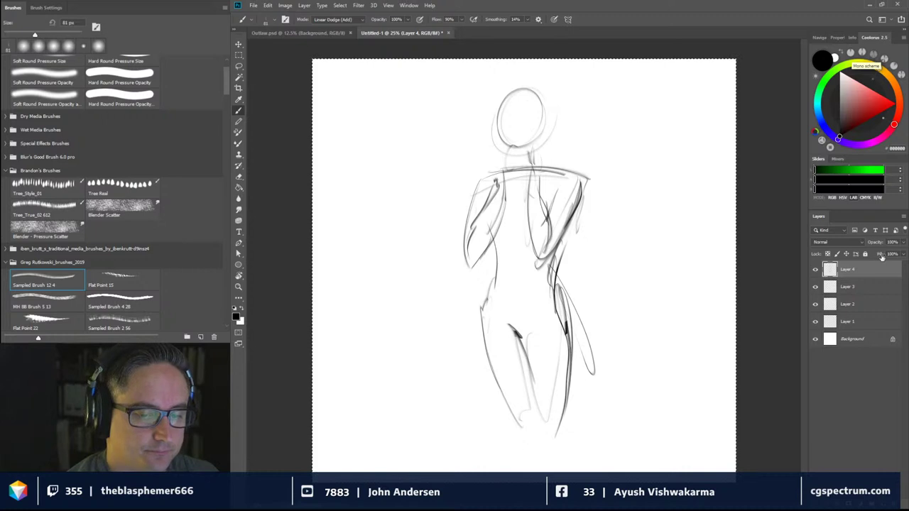
Hide Layer 4 and sketch the long outlines of a pair of legs on Layer 3
left_click(815, 270)
left_click(853, 287)
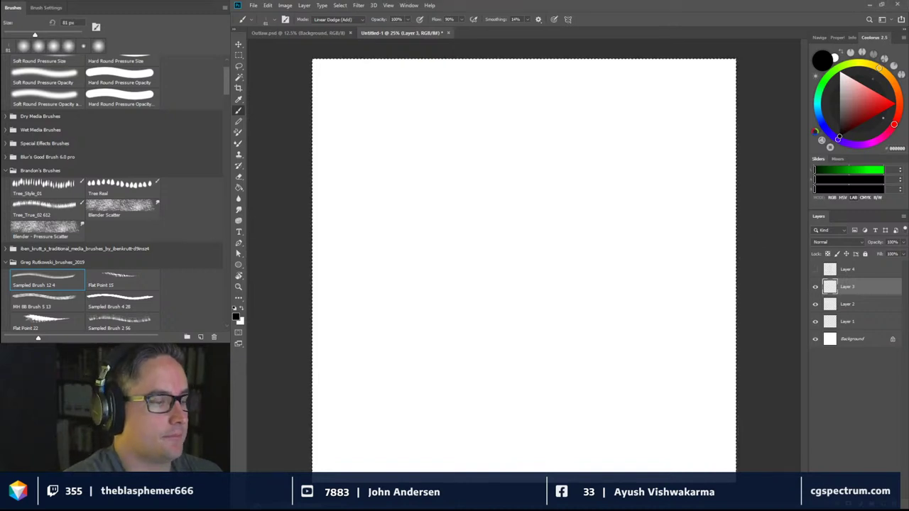
left_click_drag(486, 111, 485, 226)
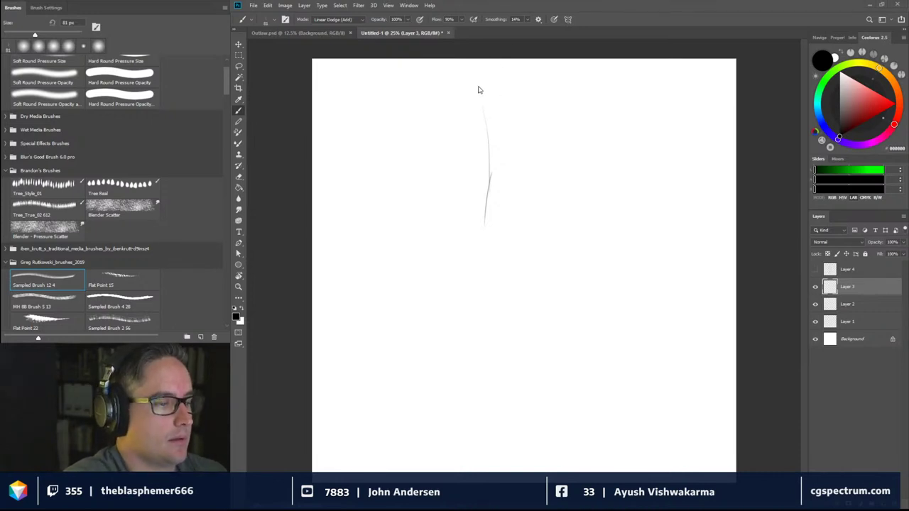
left_click_drag(477, 86, 482, 226)
mouse_move(470, 78)
left_mouse_down()
mouse_move(489, 255)
mouse_move(521, 348)
left_mouse_up()
mouse_move(552, 305)
left_mouse_down()
mouse_move(589, 365)
mouse_move(553, 308)
left_mouse_up()
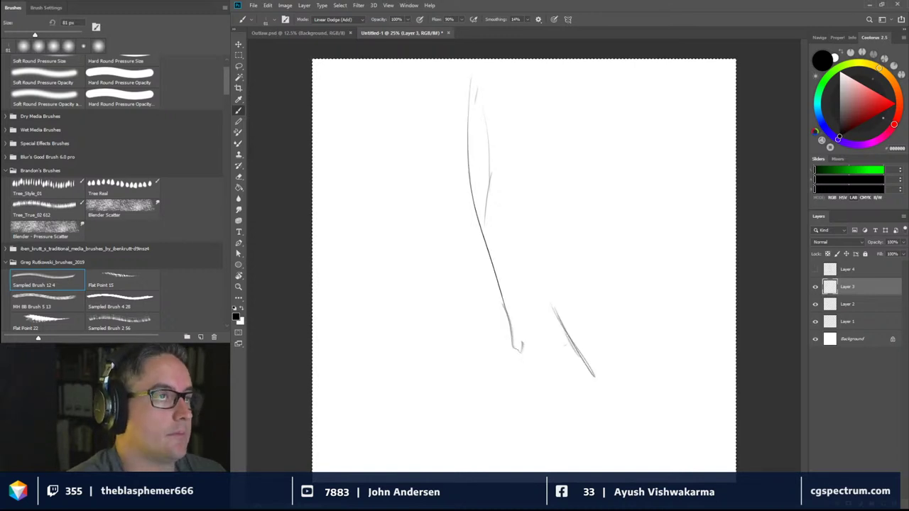
mouse_move(566, 345)
left_mouse_down()
mouse_move(539, 274)
mouse_move(533, 217)
left_mouse_up()
mouse_move(536, 273)
left_mouse_down()
mouse_move(531, 147)
mouse_move(541, 112)
mouse_move(537, 127)
mouse_move(556, 171)
left_mouse_up()
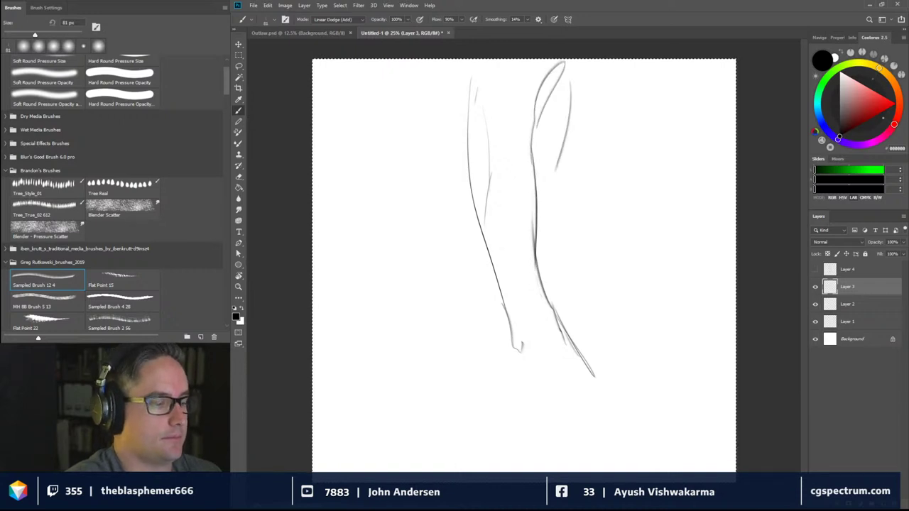
Draw the left leg's calf and its foot with toes, darkening the heel and the back of the calf
mouse_move(466, 169)
left_mouse_down()
mouse_move(474, 206)
mouse_move(437, 386)
mouse_move(474, 412)
left_mouse_up()
mouse_move(439, 372)
left_mouse_down()
mouse_move(498, 425)
mouse_move(550, 431)
left_mouse_up()
left_click_drag(523, 371, 562, 405)
left_click_drag(502, 357, 557, 407)
left_click_drag(502, 355, 547, 400)
mouse_move(490, 333)
left_mouse_down()
mouse_move(516, 376)
mouse_move(510, 424)
mouse_move(521, 427)
mouse_move(517, 433)
mouse_move(541, 431)
mouse_move(546, 405)
mouse_move(559, 426)
mouse_move(439, 389)
mouse_move(447, 304)
left_mouse_up()
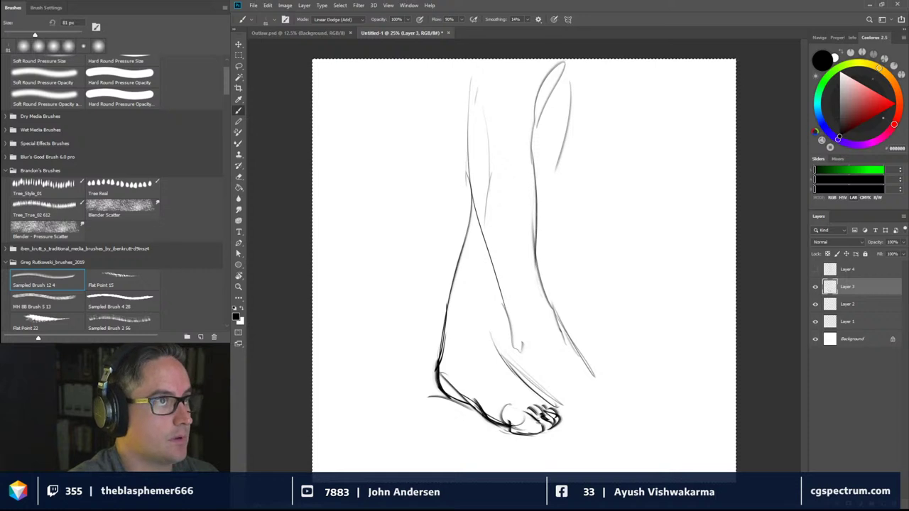
left_click_drag(440, 368, 451, 267)
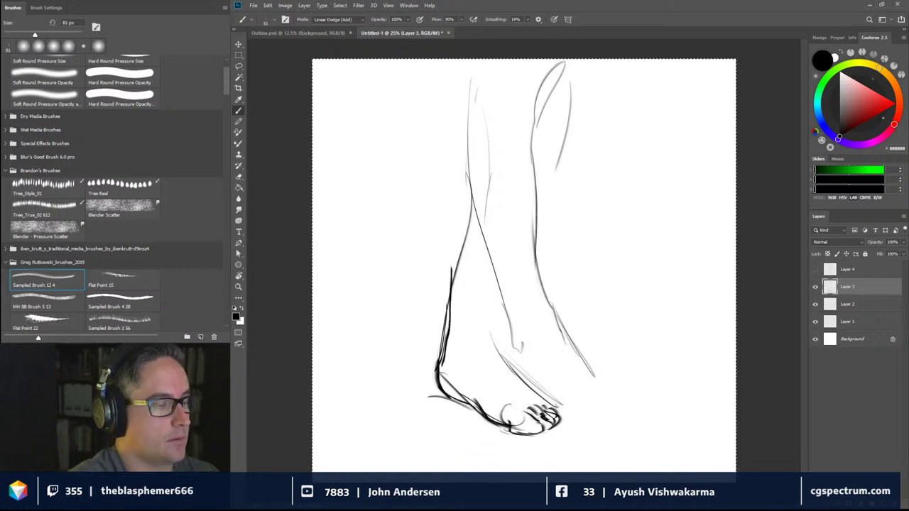
left_click_drag(447, 304, 470, 207)
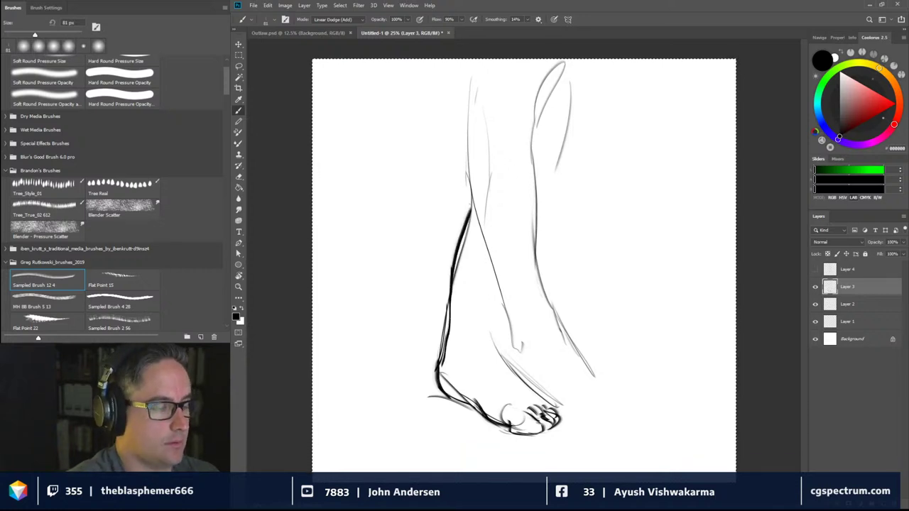
Define the left leg's front ankle and shin, and sketch the right foot with its toes
left_click_drag(493, 352, 498, 279)
left_click_drag(473, 215, 520, 361)
left_click_drag(511, 345, 508, 370)
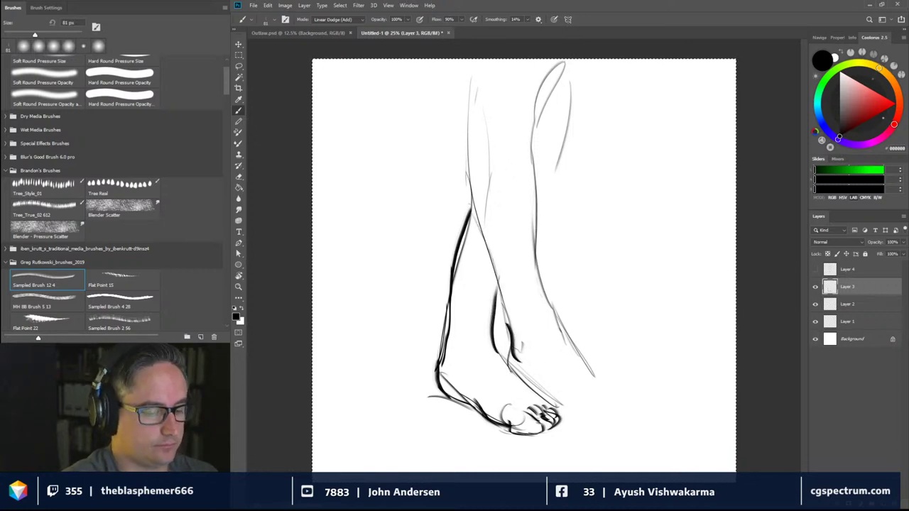
mouse_move(540, 410)
left_mouse_down()
mouse_move(635, 424)
mouse_move(624, 423)
mouse_move(596, 372)
mouse_move(642, 406)
mouse_move(600, 415)
mouse_move(609, 419)
left_mouse_up()
left_click_drag(594, 413, 581, 415)
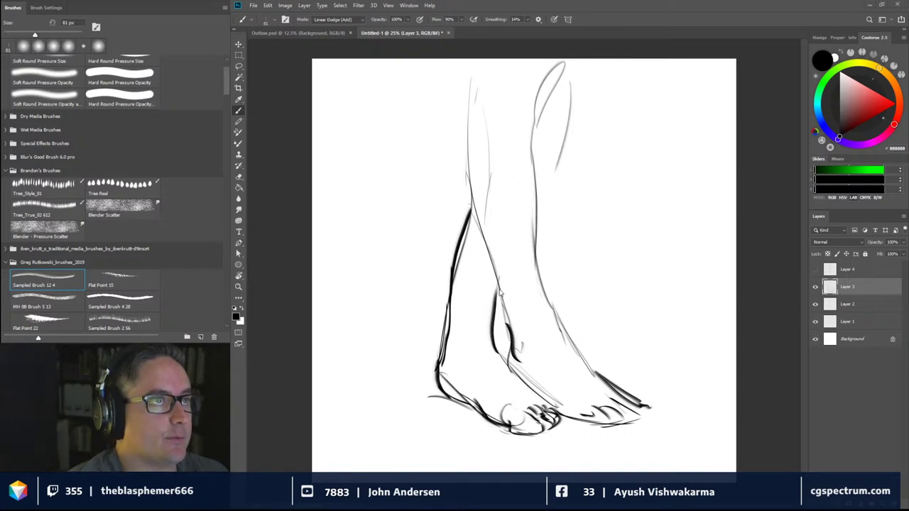
Select the whole canvas and darken the shin, knee and upper contours of both legs
key("ctrl+a")
left_click_drag(477, 211, 508, 317)
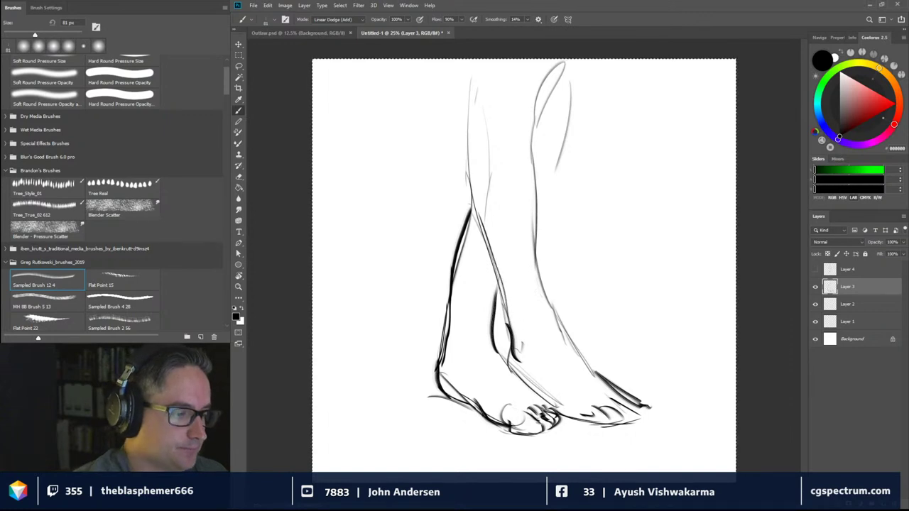
mouse_move(497, 257)
left_mouse_down()
mouse_move(468, 106)
mouse_move(478, 68)
left_mouse_up()
left_click_drag(552, 299, 537, 126)
left_click_drag(547, 85, 534, 107)
mouse_move(558, 64)
left_mouse_down()
mouse_move(527, 133)
mouse_move(541, 101)
left_mouse_up()
left_click_drag(473, 104, 475, 59)
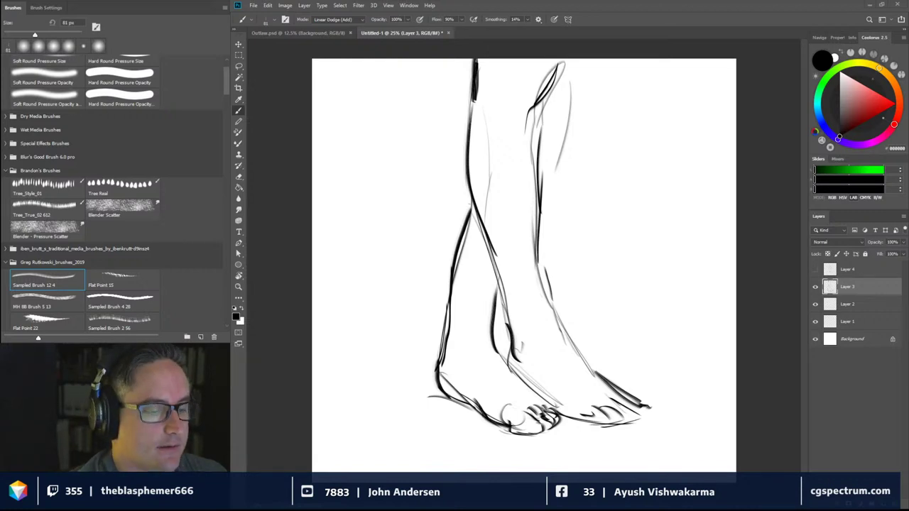
Hide Layer 3 and sketch the head, neck and curved torso of a side-view figure on Layer 2
left_click(815, 287)
left_click(848, 304)
key("ctrl+a")
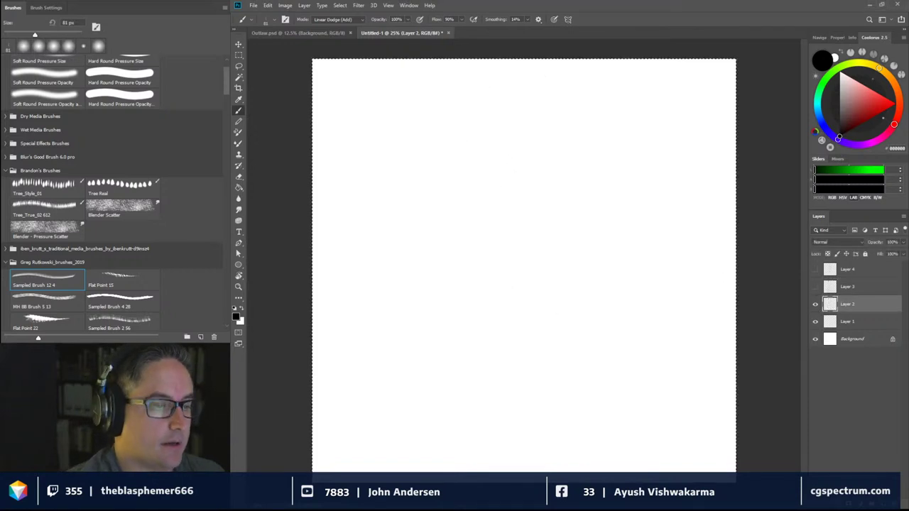
left_click_drag(524, 138, 529, 107)
mouse_move(482, 129)
left_mouse_down()
mouse_move(526, 146)
mouse_move(505, 149)
mouse_move(488, 264)
mouse_move(503, 271)
left_mouse_up()
left_click_drag(525, 136, 512, 266)
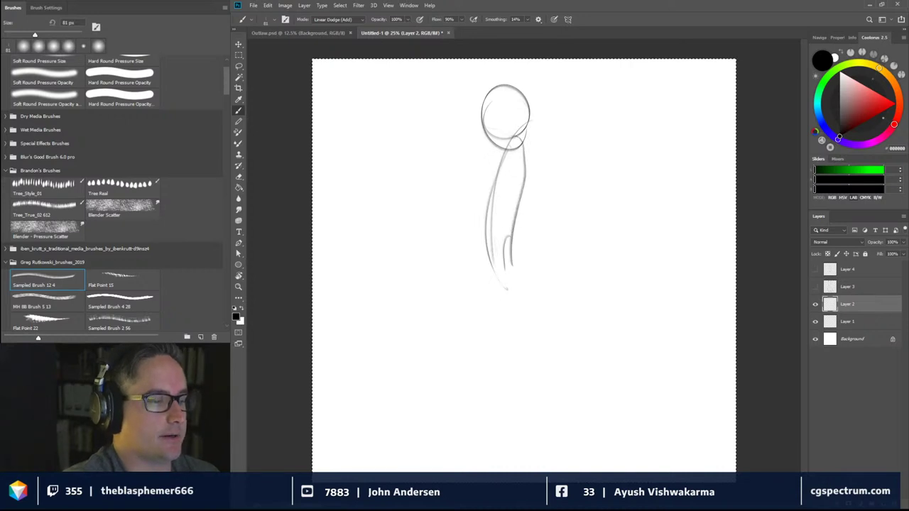
left_click_drag(524, 152, 502, 248)
left_click_drag(481, 184, 499, 279)
left_click_drag(501, 155, 489, 269)
Sketch the side-view figure's hips and buttocks, tapering thigh and lower leg down to the bottom of the canvas
mouse_move(495, 289)
left_mouse_down()
mouse_move(542, 335)
mouse_move(537, 280)
left_mouse_up()
mouse_move(522, 254)
left_mouse_down()
mouse_move(541, 313)
mouse_move(538, 280)
left_mouse_up()
mouse_move(513, 272)
left_mouse_down()
mouse_move(528, 277)
mouse_move(531, 436)
left_mouse_up()
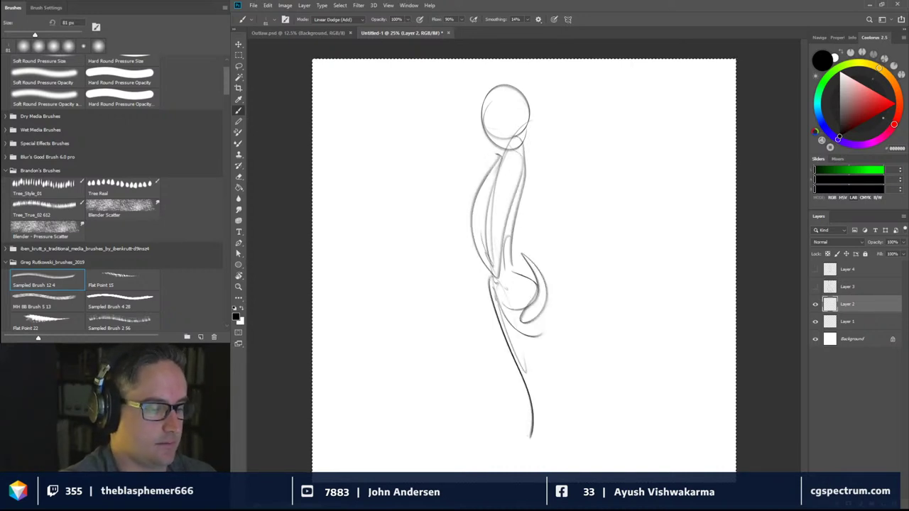
mouse_move(509, 309)
left_mouse_down()
mouse_move(543, 424)
mouse_move(544, 409)
left_mouse_up()
left_click_drag(540, 375, 531, 411)
left_click_drag(507, 303, 501, 327)
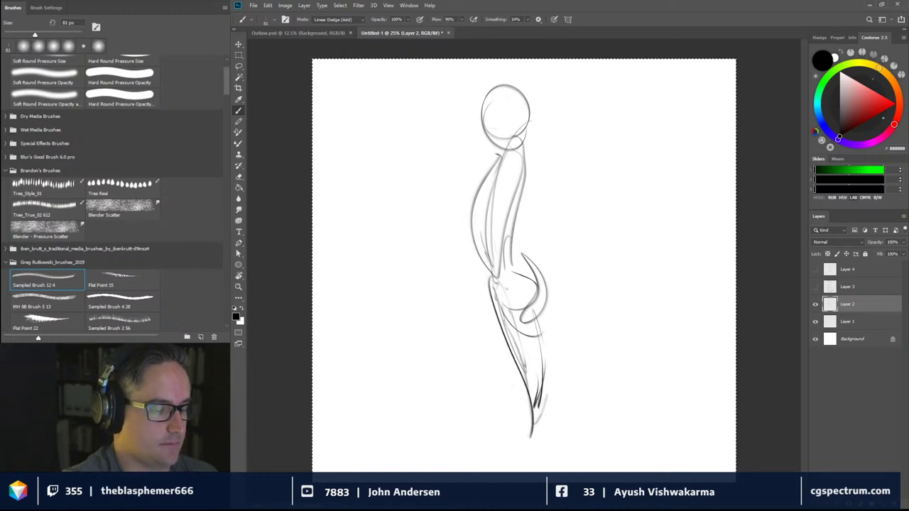
left_click_drag(512, 369, 497, 454)
left_click_drag(518, 386, 487, 471)
left_click_drag(529, 407, 505, 467)
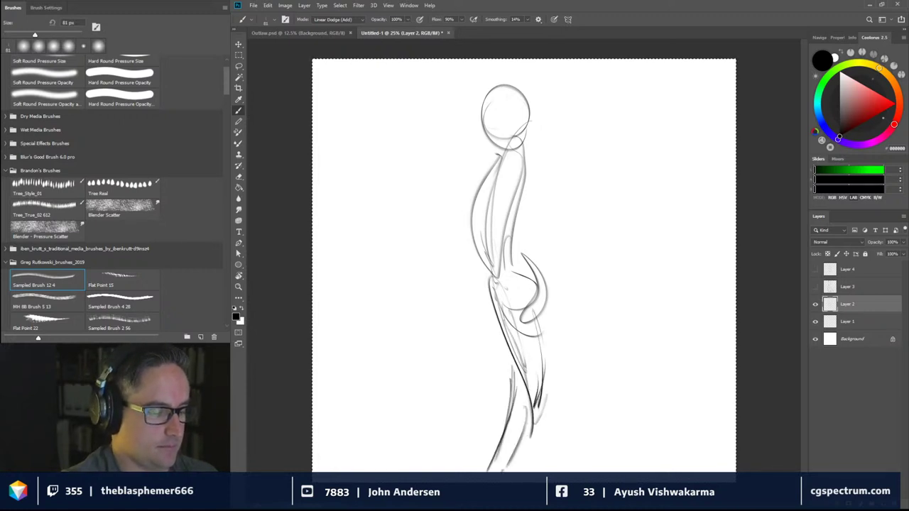
Draw the side-view figure's bent arm crossing in front of the chest
left_click_drag(508, 183, 457, 226)
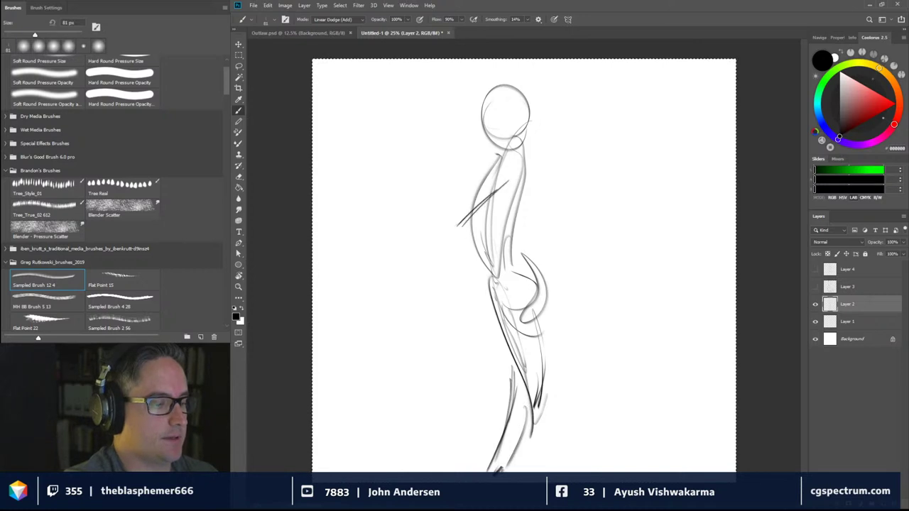
left_click_drag(490, 170, 452, 224)
mouse_move(487, 167)
left_mouse_down()
mouse_move(454, 214)
mouse_move(464, 186)
left_mouse_up()
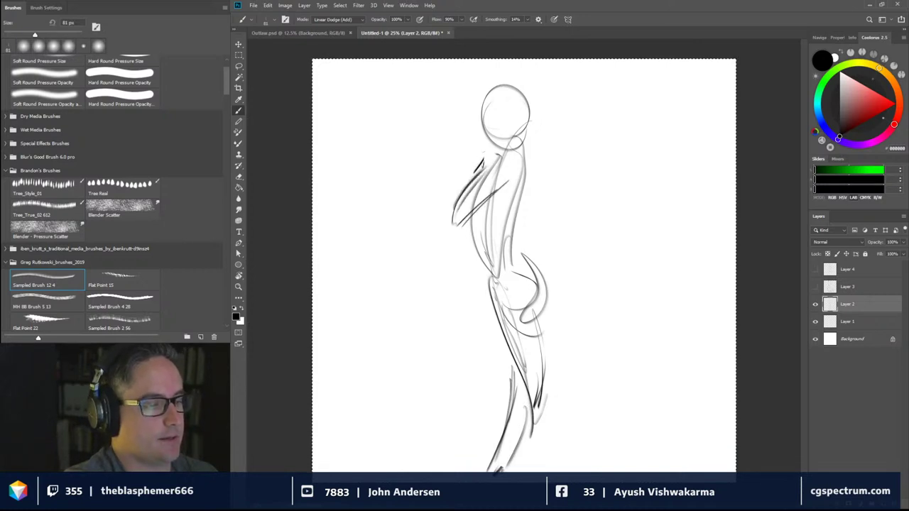
Define the face and jaw, and add long hair falling down the figure's back
left_click_drag(474, 139, 503, 137)
mouse_move(503, 90)
left_mouse_down()
mouse_move(470, 139)
mouse_move(530, 125)
left_mouse_up()
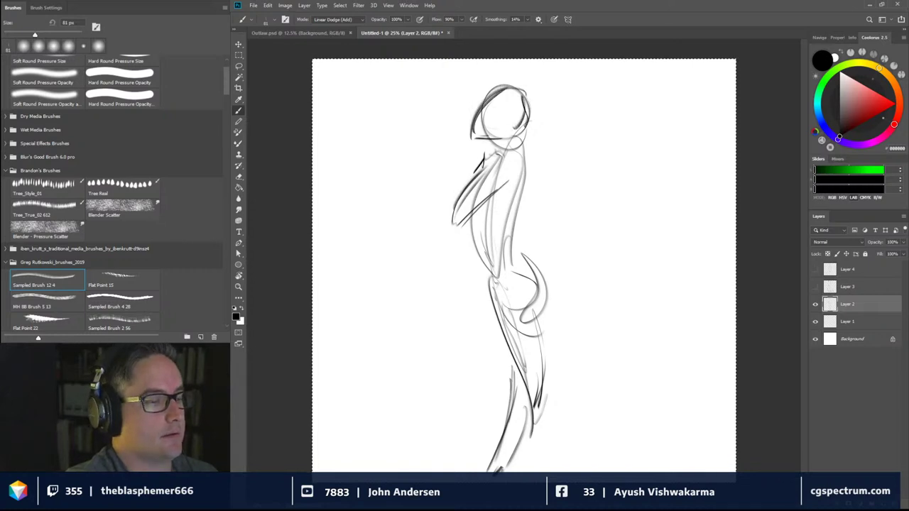
left_click_drag(500, 91, 494, 140)
mouse_move(481, 102)
left_mouse_down()
mouse_move(477, 133)
mouse_move(496, 138)
mouse_move(481, 114)
mouse_move(527, 107)
mouse_move(492, 137)
mouse_move(497, 116)
left_mouse_up()
mouse_move(495, 121)
left_mouse_down()
mouse_move(516, 172)
mouse_move(509, 211)
left_mouse_up()
left_click_drag(531, 100, 525, 133)
left_click_drag(534, 132, 519, 216)
mouse_move(496, 201)
left_mouse_down()
mouse_move(507, 199)
mouse_move(479, 252)
left_mouse_up()
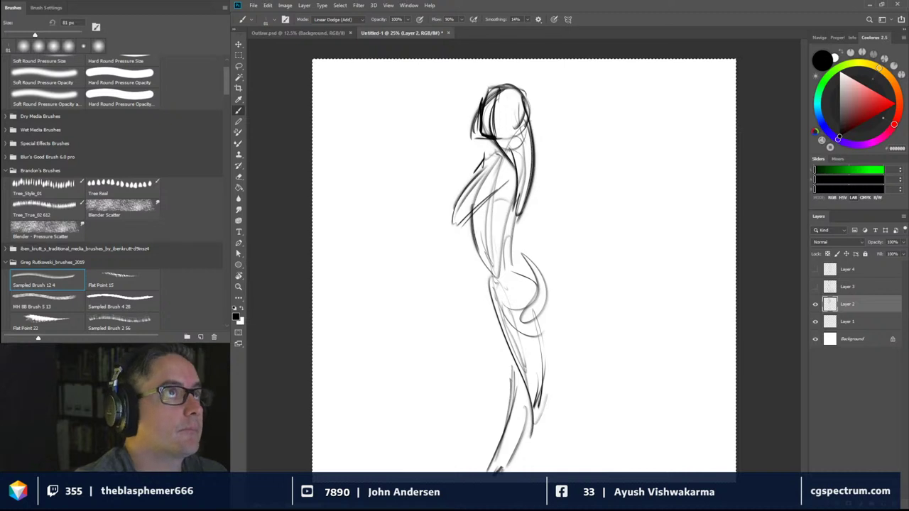
left_click_drag(543, 177, 536, 204)
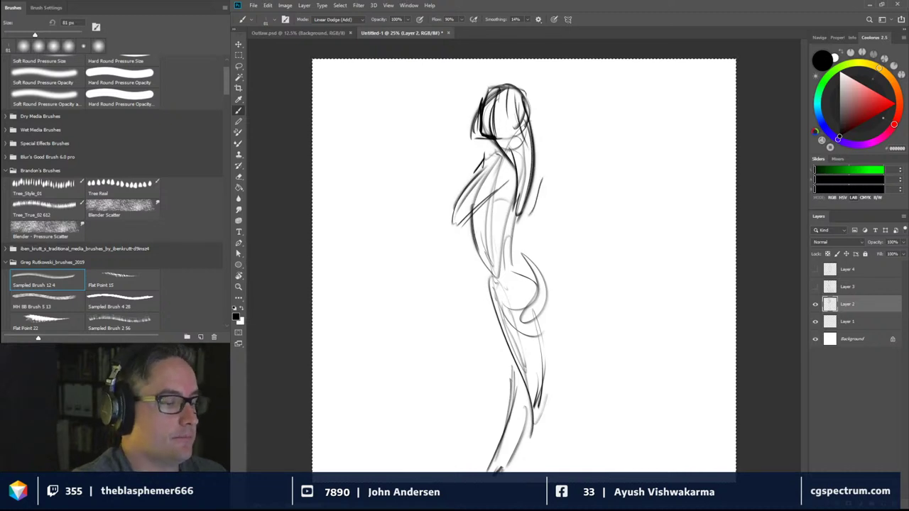
Darken the bent arm, the belly contour and the front of the thigh
left_click_drag(478, 163, 453, 192)
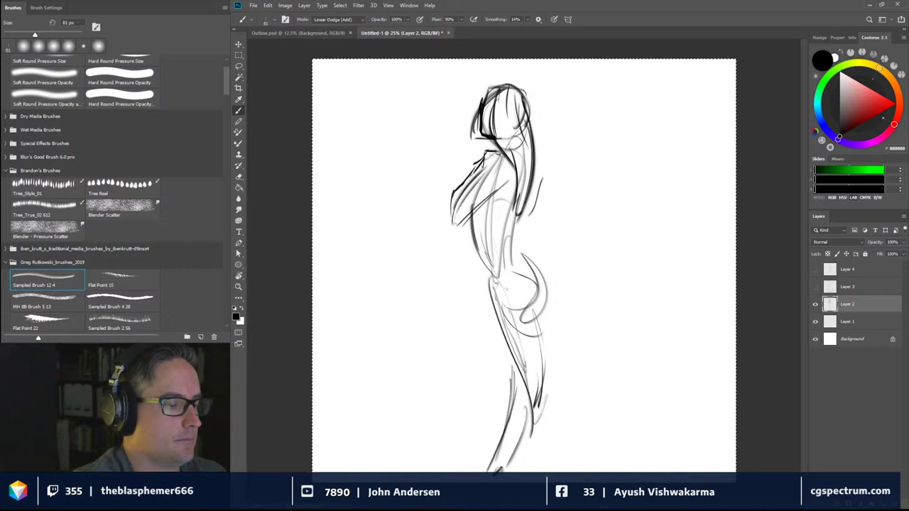
left_click_drag(453, 218, 506, 184)
left_click_drag(480, 220, 491, 288)
left_click_drag(480, 251, 494, 334)
left_click_drag(485, 281, 534, 385)
mouse_move(486, 286)
left_mouse_down()
mouse_move(507, 362)
mouse_move(535, 365)
left_mouse_up()
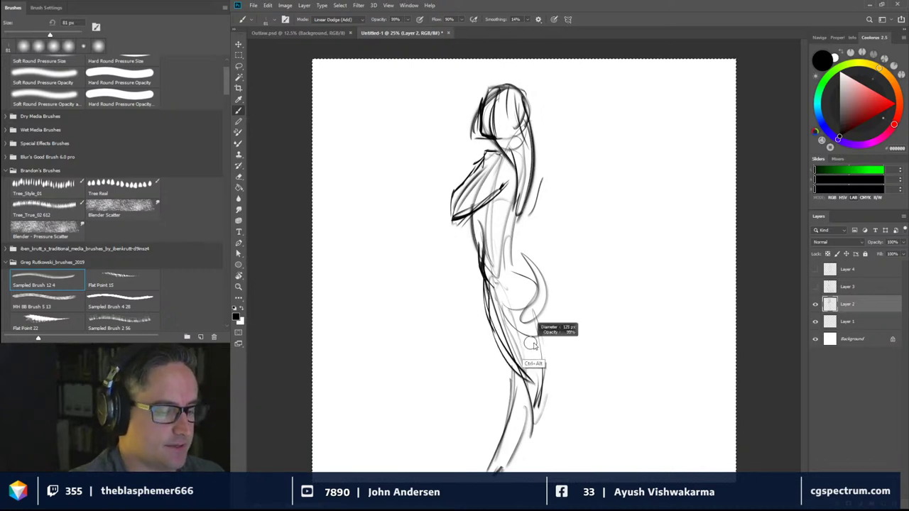
Reinforce the side-view figure's thigh, buttocks and lower back contours with heavy strokes, enlarging the brush to 209 px
mouse_move(534, 311)
left_mouse_down()
mouse_move(546, 369)
mouse_move(538, 395)
left_mouse_up()
left_click_drag(531, 305, 544, 365)
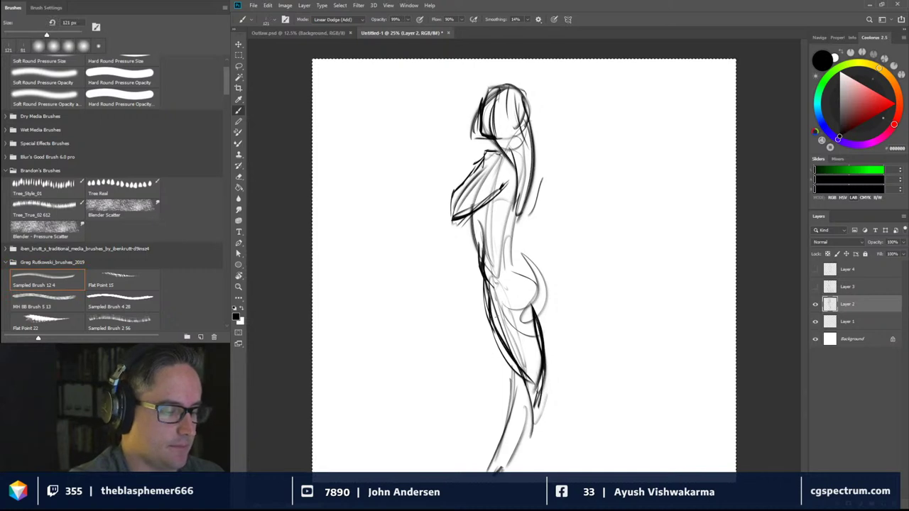
key("bracketright")
key("bracketright")
key("bracketright")
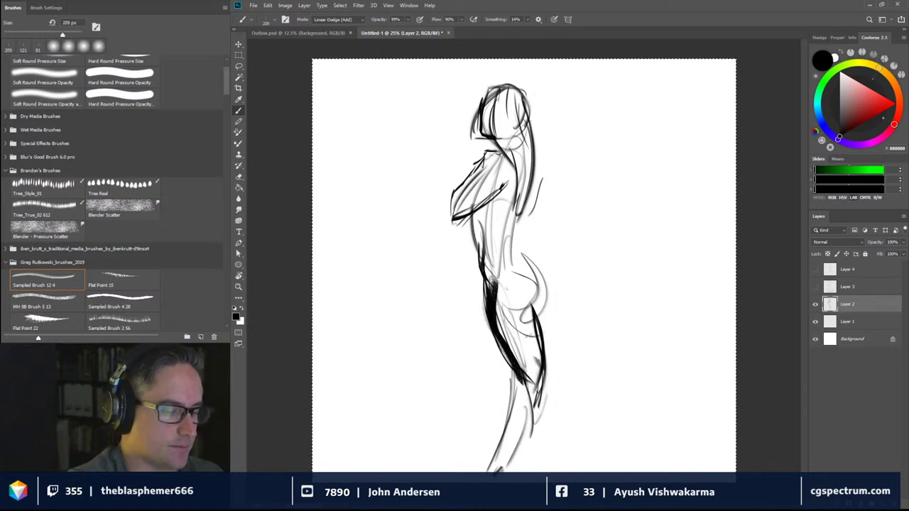
left_click_drag(486, 282, 497, 341)
left_click_drag(527, 264, 537, 320)
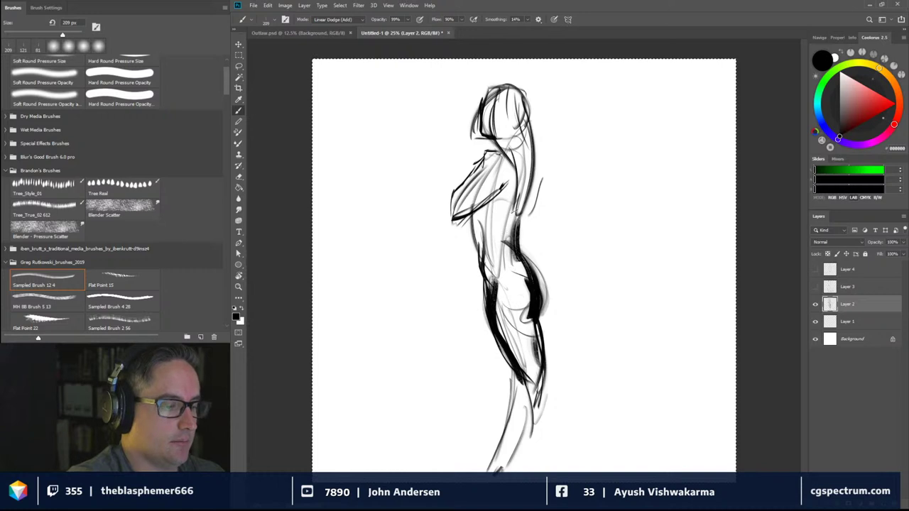
left_click_drag(513, 241, 543, 317)
mouse_move(523, 261)
left_mouse_down()
mouse_move(531, 183)
mouse_move(509, 241)
left_mouse_up()
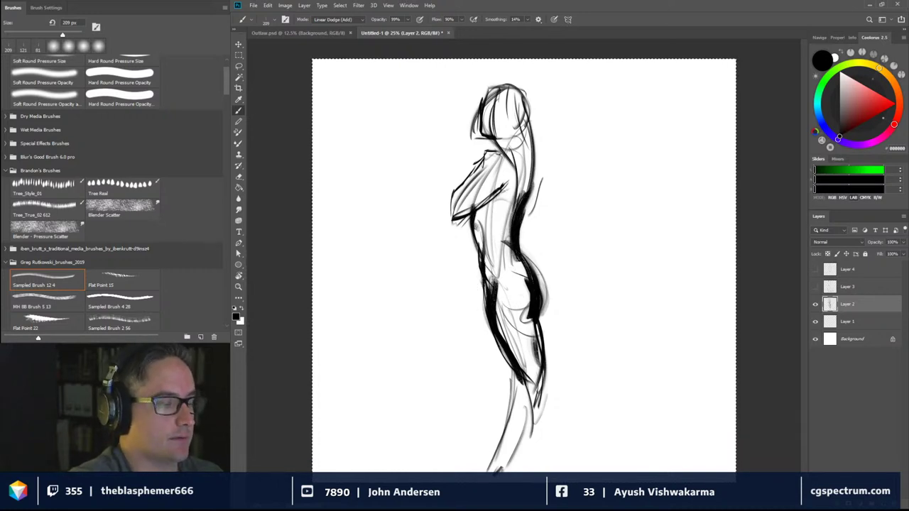
Thicken the side-view figure's bent arm, hair line and lower leg contours
left_click_drag(506, 186, 448, 221)
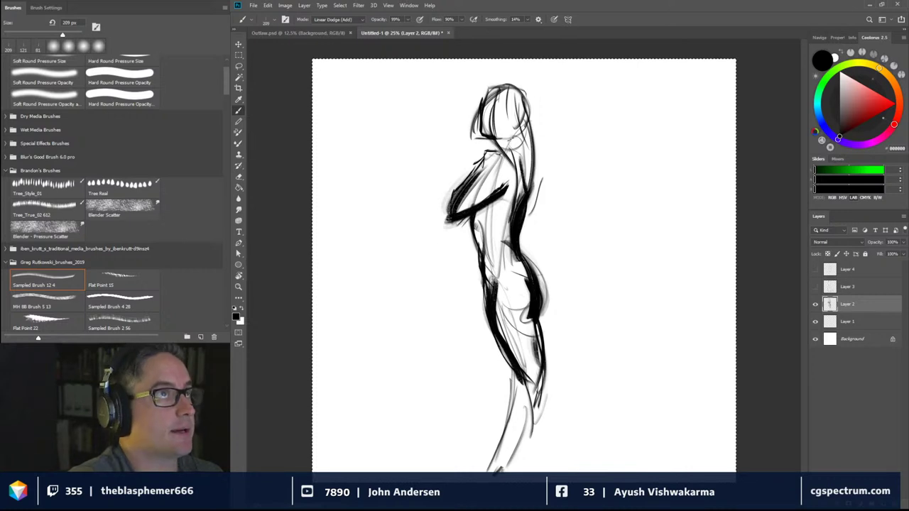
left_click_drag(513, 100, 524, 142)
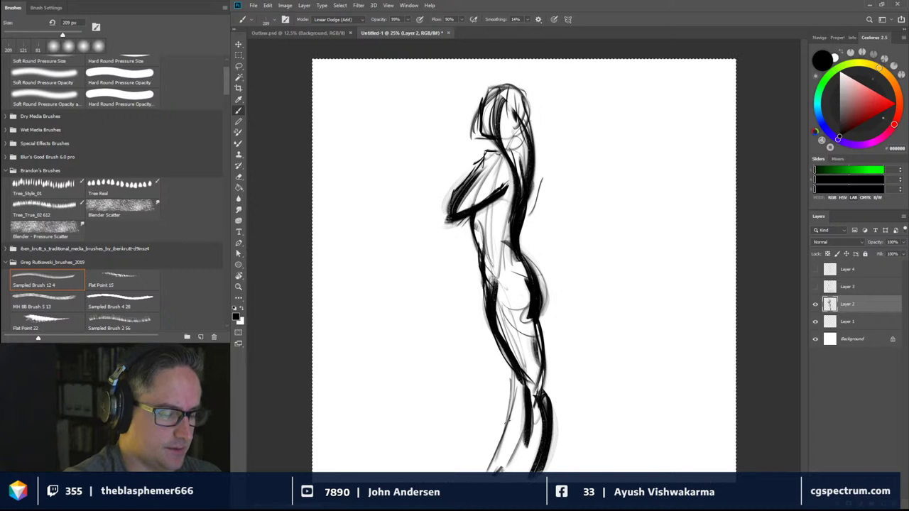
mouse_move(510, 380)
left_mouse_down()
mouse_move(504, 460)
mouse_move(534, 425)
left_mouse_up()
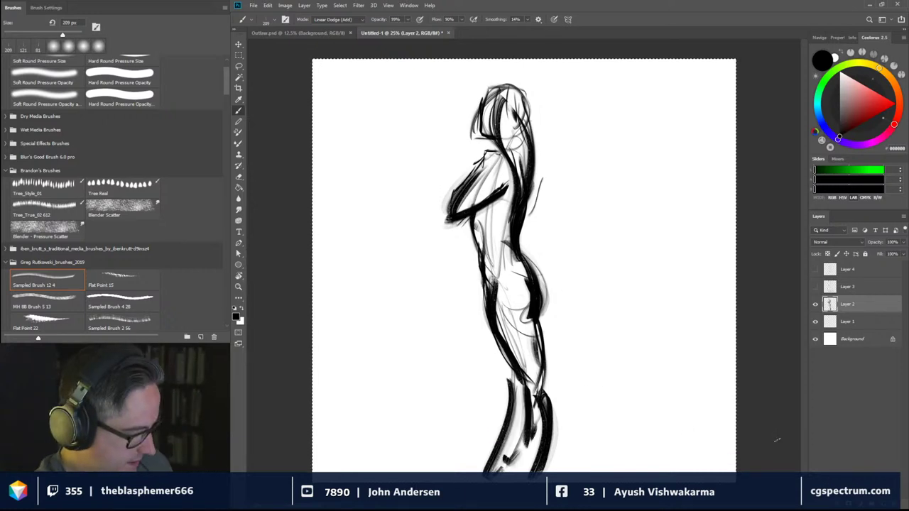
Clear Layer 2 and sketch a new standing back-view figure's head, shoulders, torso, hips and outer thigh
key("Delete")
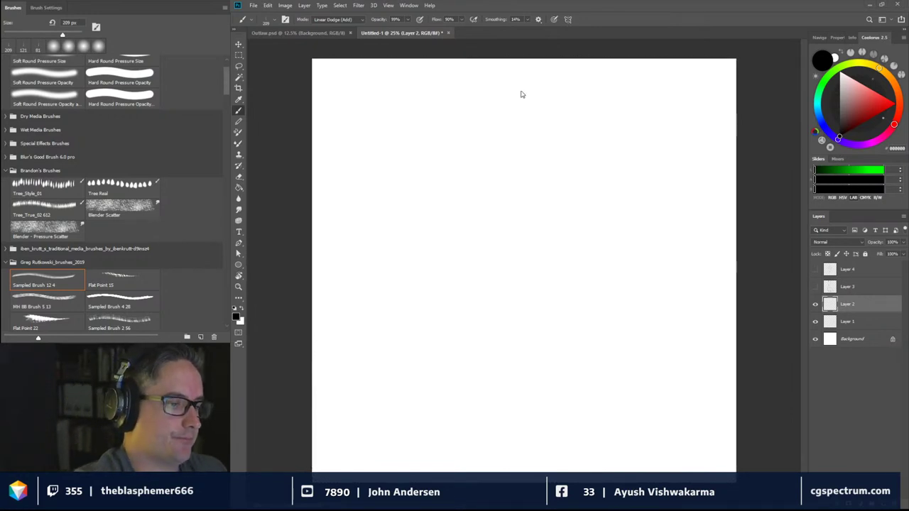
mouse_move(519, 91)
left_mouse_down()
mouse_move(530, 111)
mouse_move(510, 135)
mouse_move(533, 83)
mouse_move(495, 122)
mouse_move(487, 156)
mouse_move(510, 168)
mouse_move(523, 216)
mouse_move(529, 144)
mouse_move(560, 132)
mouse_move(530, 277)
mouse_move(560, 295)
mouse_move(560, 254)
mouse_move(577, 300)
mouse_move(547, 368)
left_mouse_up()
left_click_drag(561, 249, 523, 385)
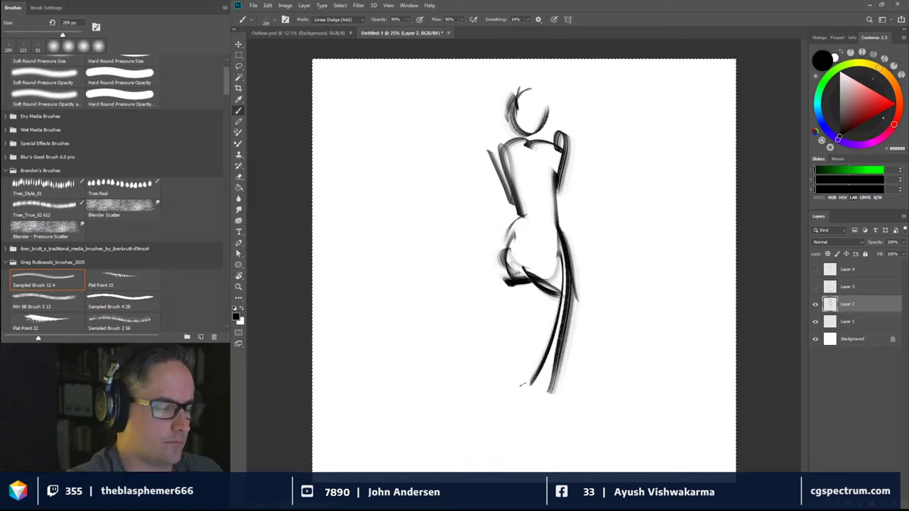
Draw the back-view figure's thighs, knees and tapering lower legs down to the bottom of the canvas
left_click_drag(548, 325, 540, 344)
left_click_drag(507, 308, 505, 367)
mouse_move(510, 257)
left_mouse_down()
mouse_move(505, 348)
mouse_move(516, 275)
left_mouse_up()
mouse_move(518, 287)
left_mouse_down()
mouse_move(526, 324)
mouse_move(517, 357)
left_mouse_up()
left_click_drag(500, 413, 504, 432)
left_click_drag(505, 370, 506, 474)
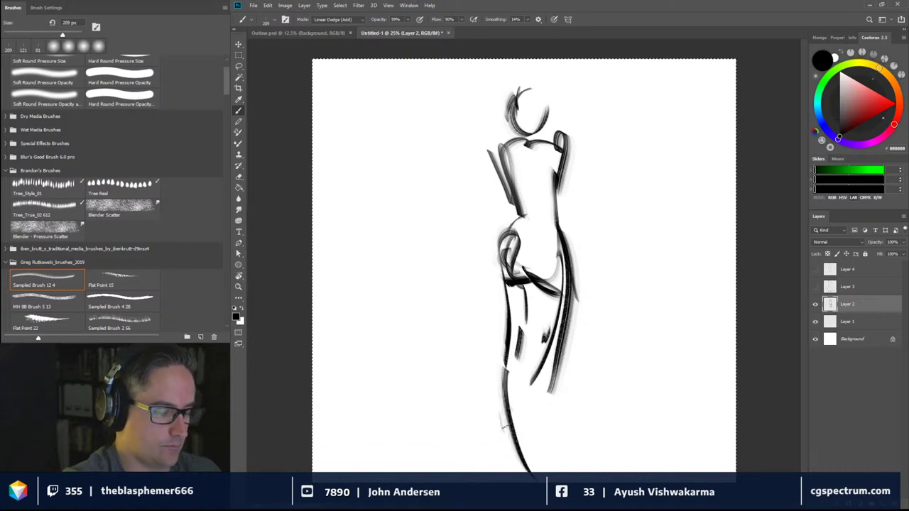
left_click_drag(534, 388, 526, 469)
mouse_move(537, 371)
left_mouse_down()
mouse_move(526, 443)
mouse_move(531, 430)
left_mouse_up()
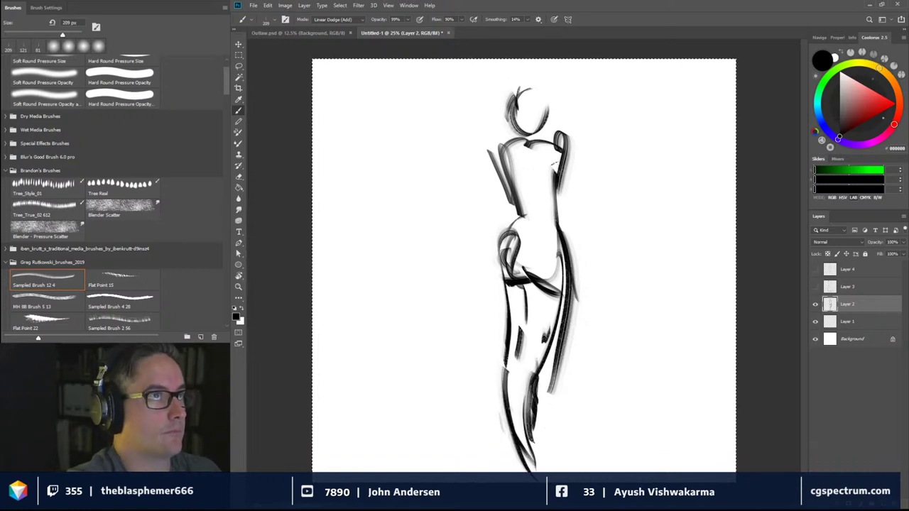
Add the back-view figure's bent arms and long hair falling from the head over the shoulders
left_click_drag(555, 158, 578, 209)
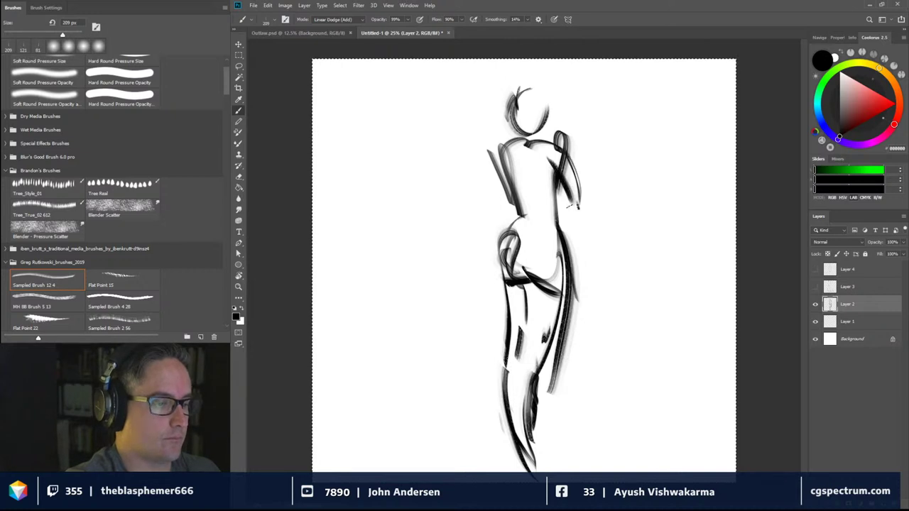
left_click_drag(574, 175, 578, 207)
left_click_drag(545, 92, 542, 130)
mouse_move(536, 121)
left_mouse_down()
mouse_move(521, 187)
mouse_move(504, 192)
left_mouse_up()
left_click_drag(504, 134, 485, 193)
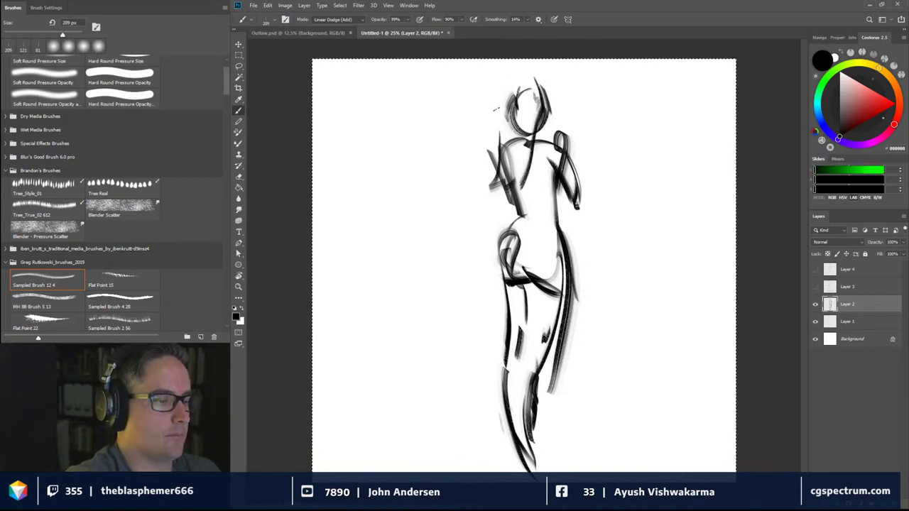
mouse_move(514, 93)
left_mouse_down()
mouse_move(497, 171)
mouse_move(501, 109)
left_mouse_up()
left_click_drag(531, 92, 525, 131)
left_click_drag(524, 139, 526, 208)
Draw the spine line and fill in the back-view figure's dark briefs and the band across the upper back
mouse_move(537, 197)
left_mouse_down()
mouse_move(529, 235)
mouse_move(560, 234)
left_mouse_up()
mouse_move(501, 250)
left_mouse_down()
mouse_move(538, 274)
mouse_move(561, 261)
mouse_move(516, 271)
mouse_move(562, 243)
left_mouse_up()
left_click_drag(508, 255, 555, 241)
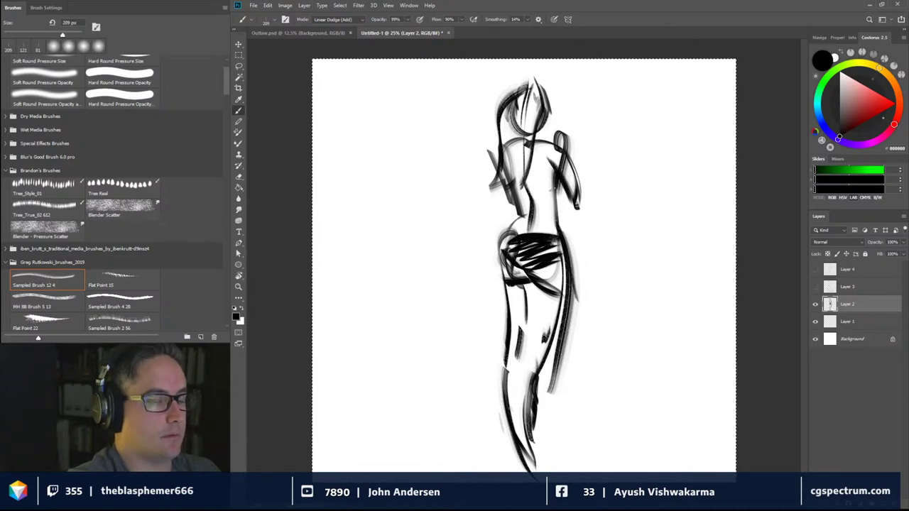
mouse_move(512, 192)
left_mouse_down()
mouse_move(560, 182)
mouse_move(555, 173)
mouse_move(578, 207)
left_mouse_up()
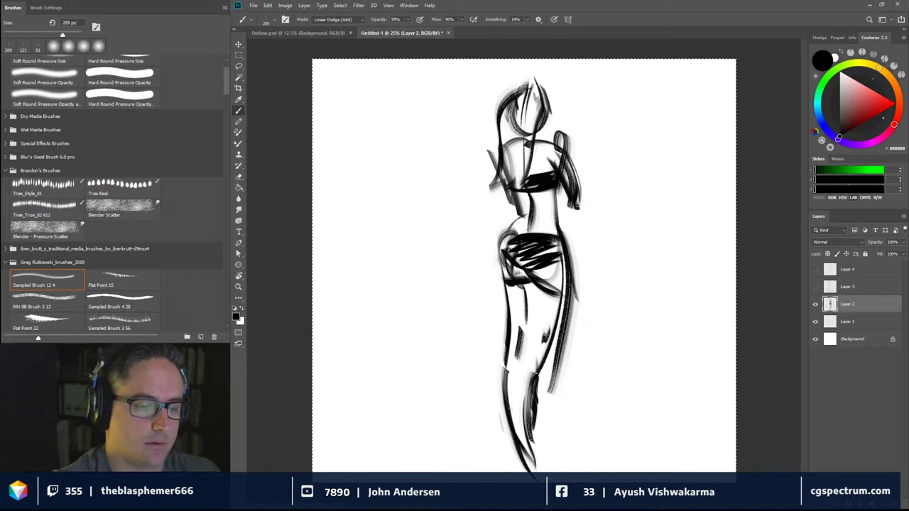
Hide Layer 2 and add four new empty layers directly above Layer 1
left_click(815, 303)
left_click(815, 304)
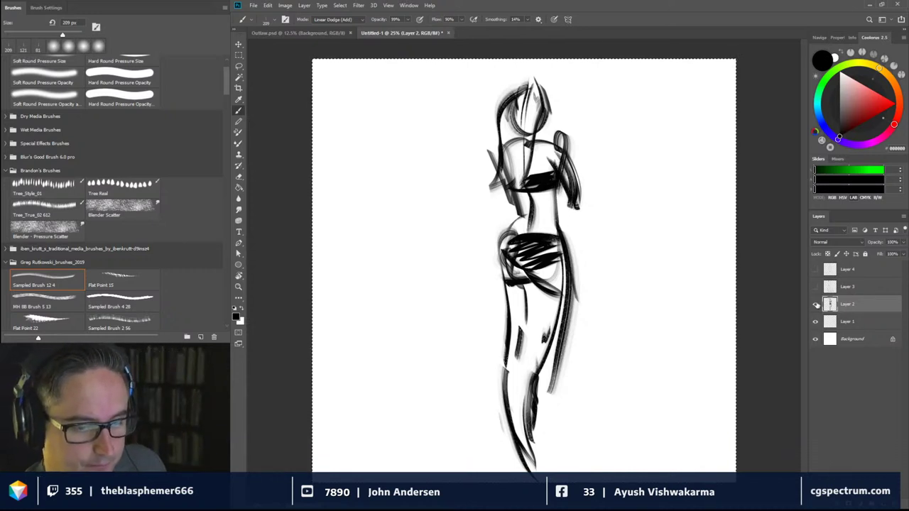
left_click(815, 304)
left_click(852, 322)
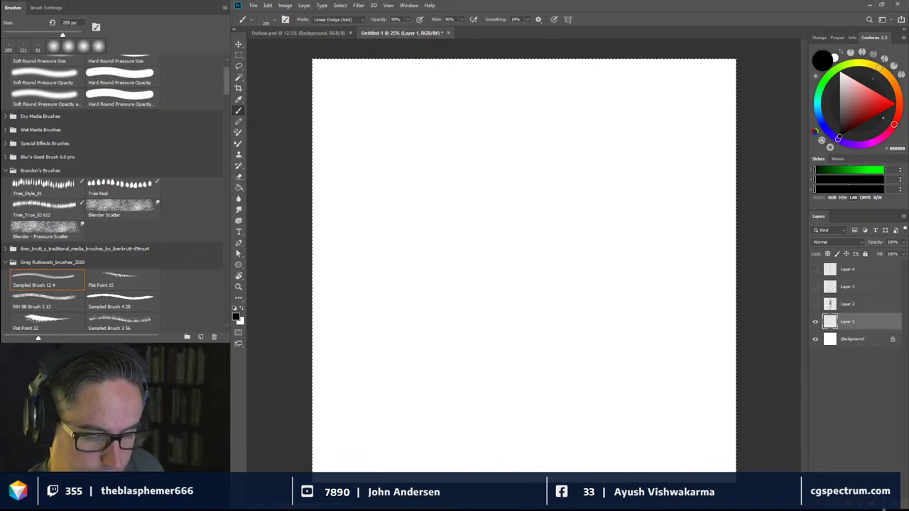
key("ctrl+shift+alt+n")
key("ctrl+shift+alt+n")
key("ctrl+shift+alt+n")
key("ctrl+shift+alt+n")
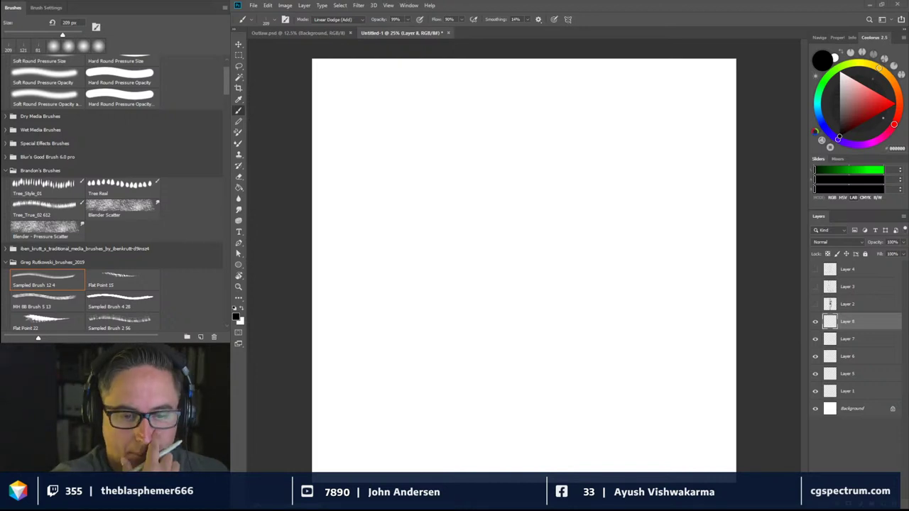
Select the whole canvas and lightly sketch the large outline of a portrait head on Layer 8
key("ctrl+a")
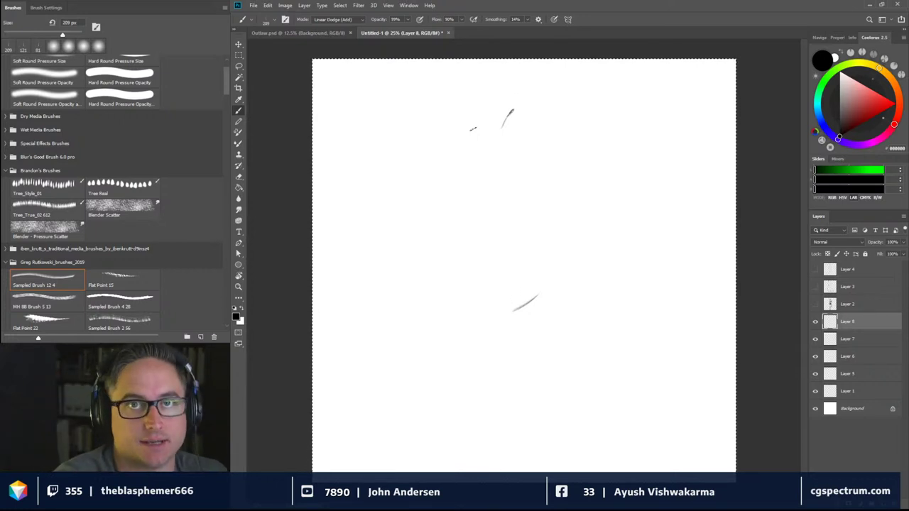
left_click_drag(472, 350, 474, 157)
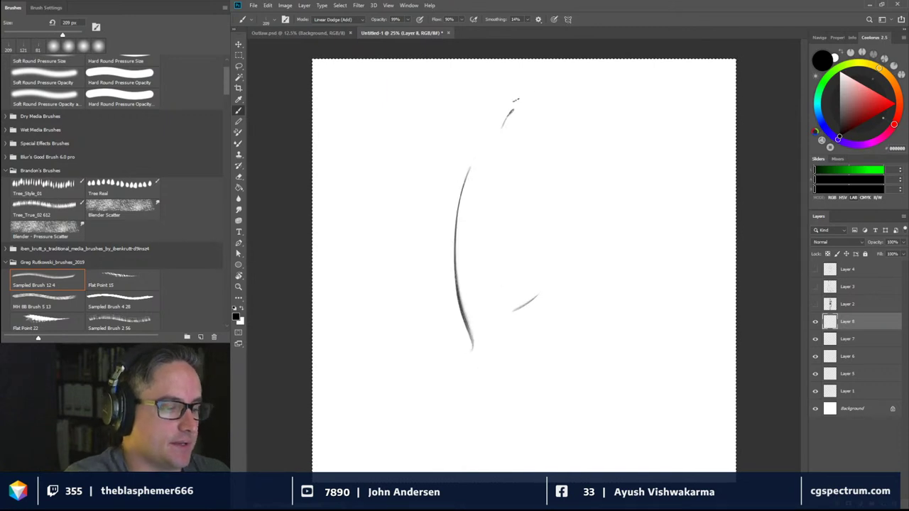
left_click_drag(533, 93, 549, 91)
mouse_move(593, 164)
left_mouse_down()
mouse_move(458, 145)
mouse_move(615, 135)
mouse_move(617, 264)
left_mouse_up()
left_click_drag(598, 127, 610, 266)
left_click_drag(607, 291, 591, 308)
Block in a raised hand below the head and draw its wrist and forearm down to the canvas bottom
left_click_drag(552, 330, 521, 331)
mouse_move(476, 300)
left_mouse_down()
mouse_move(469, 276)
mouse_move(466, 325)
left_mouse_up()
left_click_drag(450, 309, 408, 373)
left_click_drag(473, 322, 430, 365)
mouse_move(501, 307)
left_mouse_down()
mouse_move(431, 363)
mouse_move(474, 331)
left_mouse_up()
left_click_drag(497, 325, 459, 335)
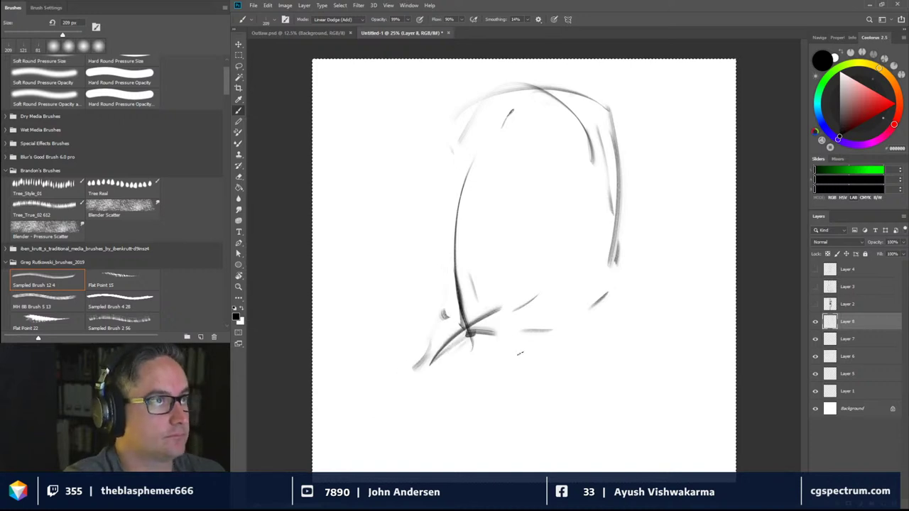
mouse_move(490, 310)
left_mouse_down()
mouse_move(547, 379)
mouse_move(525, 337)
left_mouse_up()
left_click_drag(459, 368, 481, 384)
mouse_move(460, 333)
left_mouse_down()
mouse_move(444, 391)
mouse_move(486, 414)
mouse_move(498, 433)
left_mouse_up()
mouse_move(489, 402)
left_mouse_down()
mouse_move(501, 415)
mouse_move(495, 471)
left_mouse_up()
left_click_drag(542, 375, 571, 471)
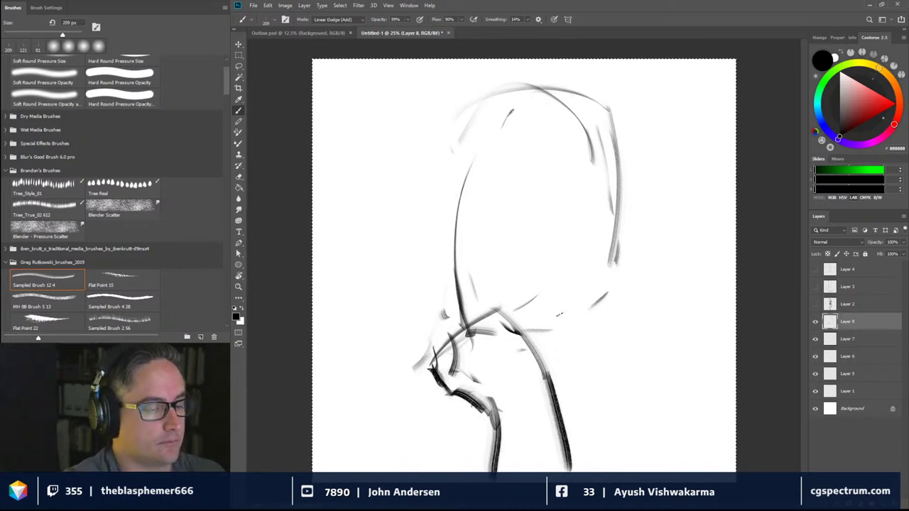
Draw the portrait's curved jawline and darken both sides of the face down to the neck
left_click_drag(491, 268, 578, 264)
left_click_drag(480, 221, 586, 273)
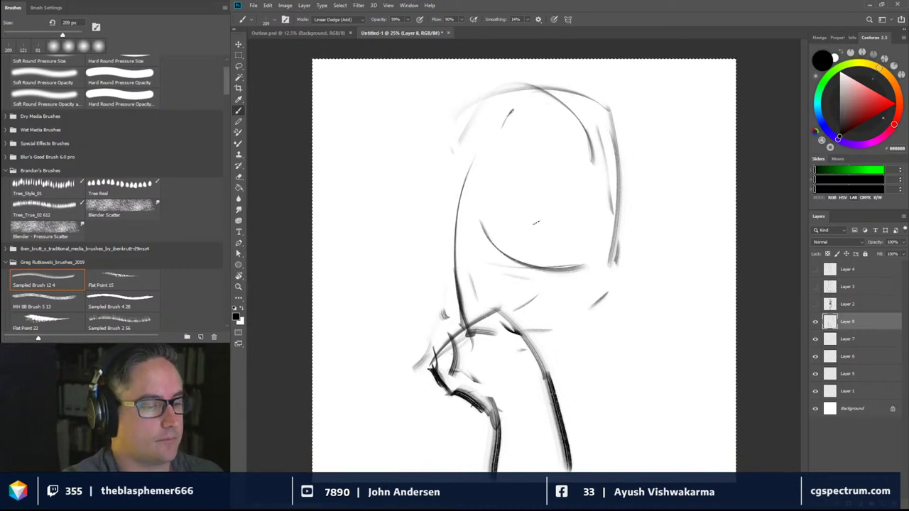
mouse_move(490, 254)
left_mouse_down()
mouse_move(580, 267)
mouse_move(623, 260)
mouse_move(610, 241)
mouse_move(613, 147)
mouse_move(565, 91)
mouse_move(475, 234)
mouse_move(463, 316)
left_mouse_up()
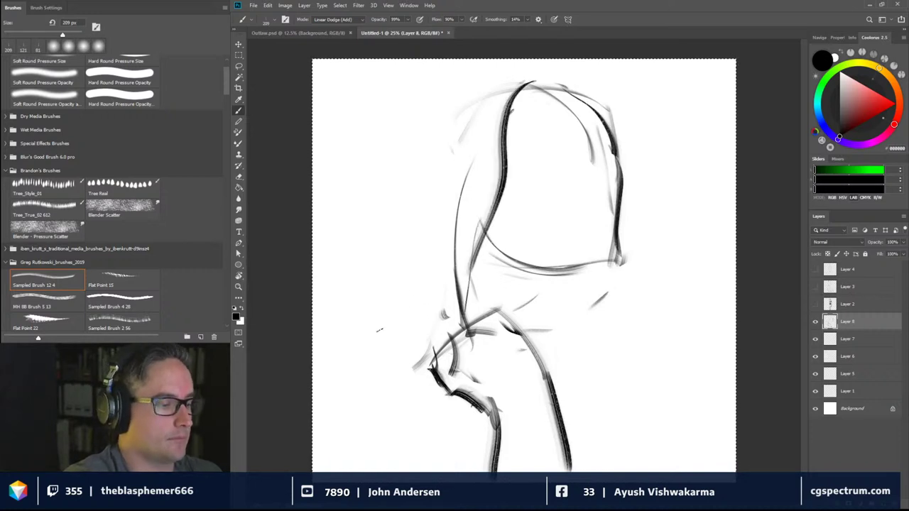
Add a long sweep of hair and shorter strands falling from the crown on both sides of the forehead
mouse_move(401, 331)
left_mouse_down()
mouse_move(419, 212)
mouse_move(503, 89)
left_mouse_up()
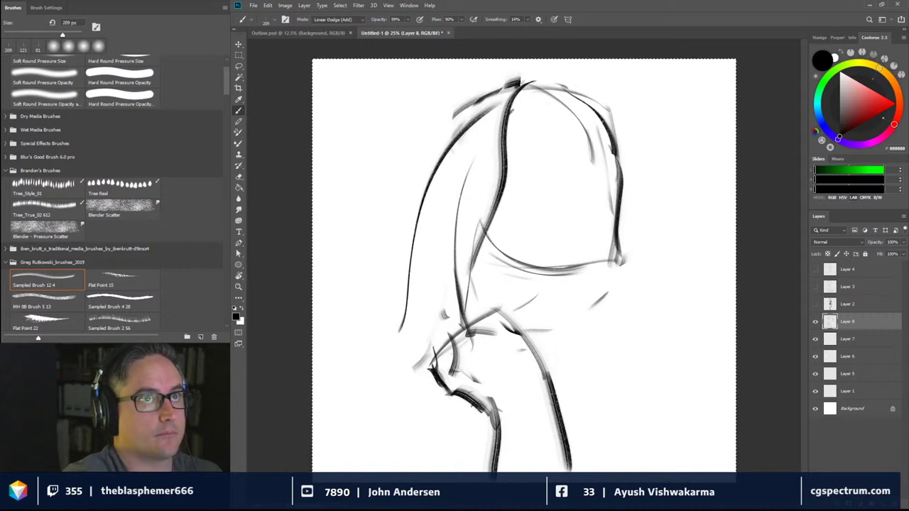
left_click_drag(424, 149, 493, 92)
mouse_move(434, 122)
left_mouse_down()
mouse_move(520, 78)
mouse_move(547, 80)
left_mouse_up()
mouse_move(505, 91)
left_mouse_down()
mouse_move(485, 126)
mouse_move(475, 183)
mouse_move(474, 168)
left_mouse_up()
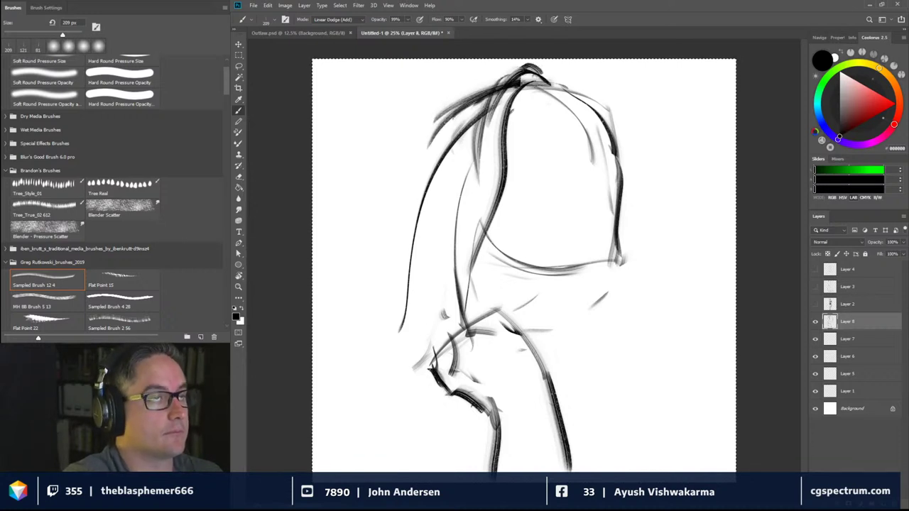
left_click_drag(565, 71, 602, 116)
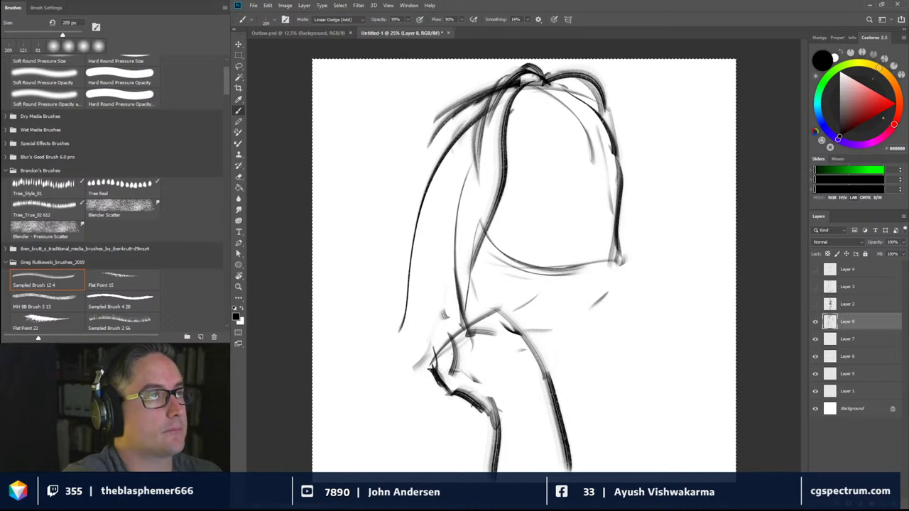
mouse_move(552, 92)
left_mouse_down()
mouse_move(598, 125)
mouse_move(602, 141)
left_mouse_up()
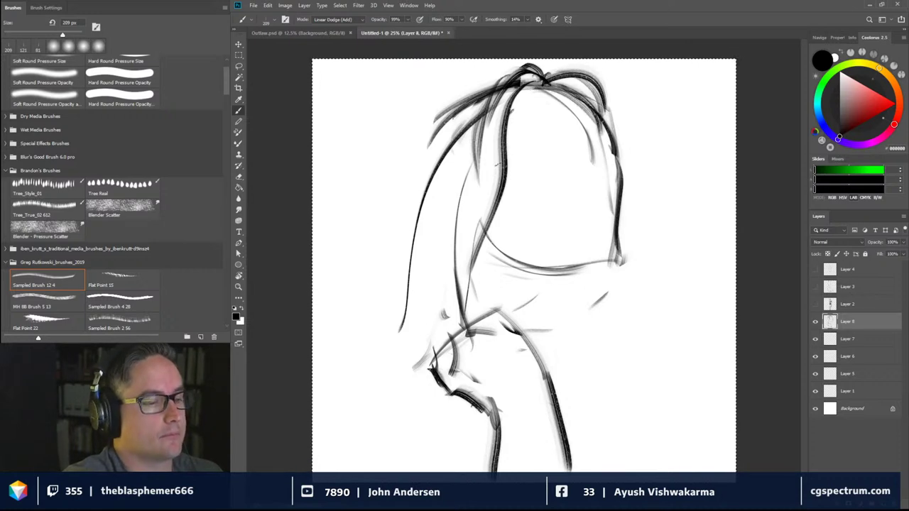
Sketch the portrait's curved brow line, nose, open lips and both eyes
left_click_drag(501, 161, 609, 147)
left_click_drag(517, 146, 609, 135)
mouse_move(527, 145)
left_mouse_down()
mouse_move(612, 132)
mouse_move(573, 173)
mouse_move(602, 152)
mouse_move(583, 182)
mouse_move(600, 182)
left_mouse_up()
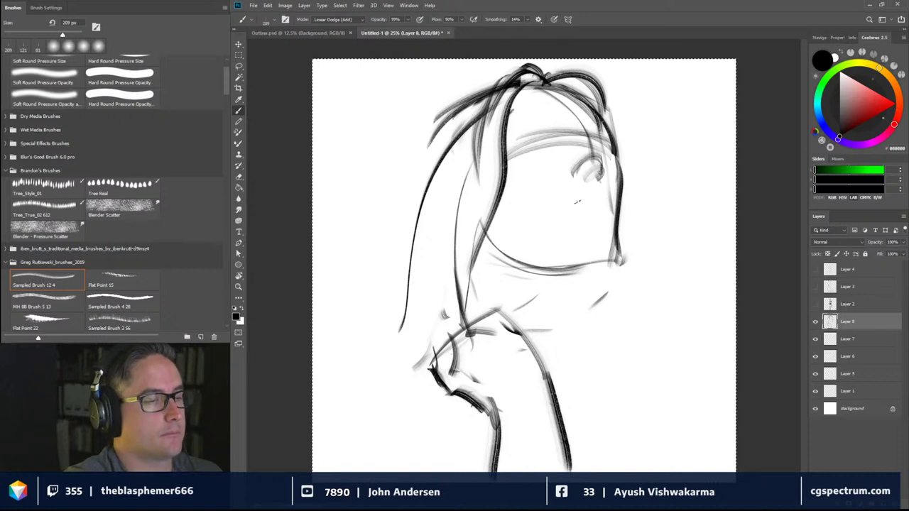
mouse_move(571, 219)
left_mouse_down()
mouse_move(592, 193)
mouse_move(608, 210)
mouse_move(593, 227)
mouse_move(598, 214)
mouse_move(568, 223)
mouse_move(604, 227)
left_mouse_up()
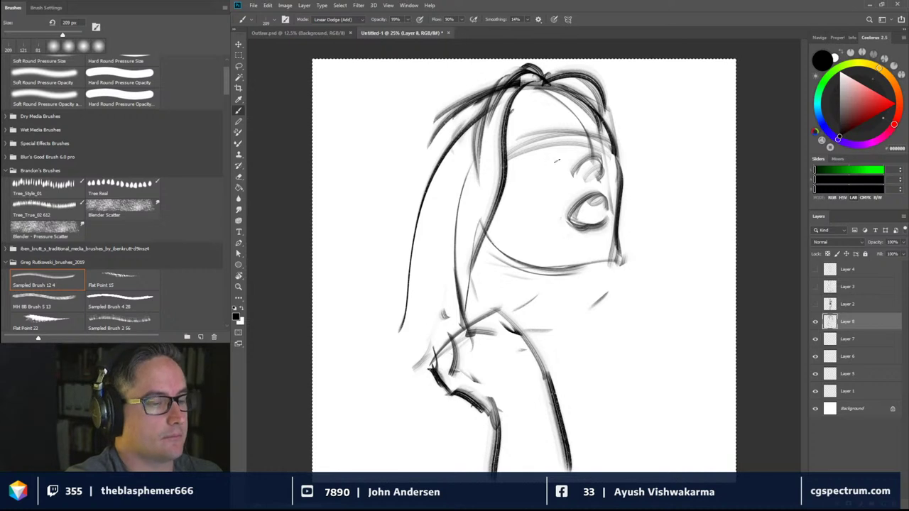
mouse_move(533, 148)
left_mouse_down()
mouse_move(557, 149)
mouse_move(523, 156)
mouse_move(543, 140)
mouse_move(607, 152)
left_mouse_up()
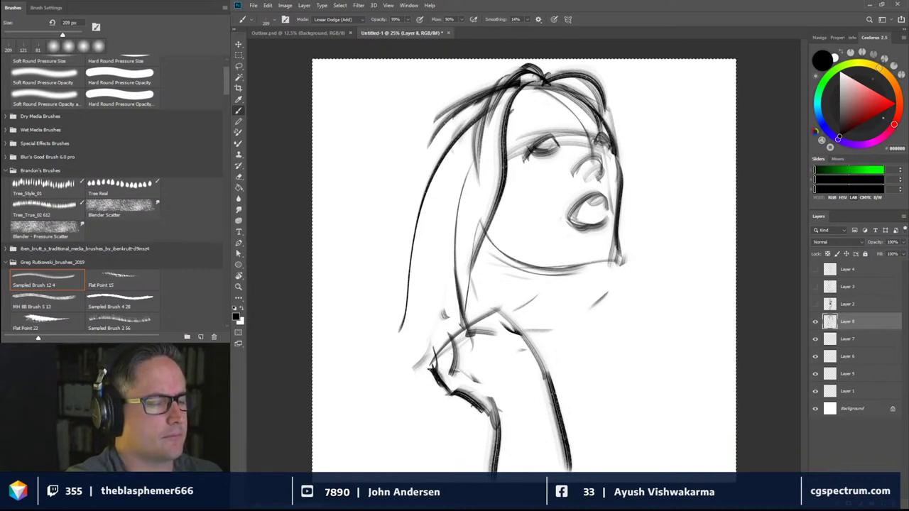
Define the chin and draw the near edge of a second hand raised just beneath it
left_click_drag(581, 261, 568, 316)
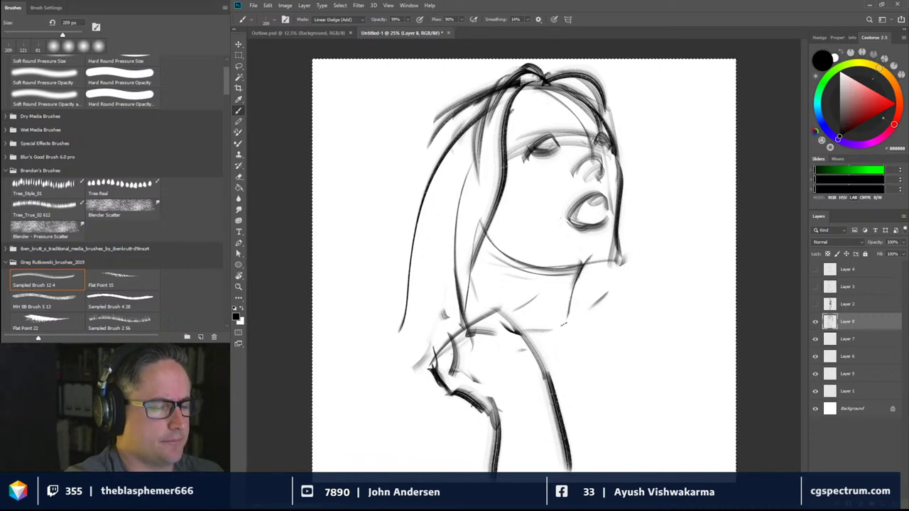
left_click_drag(612, 247, 576, 301)
left_click_drag(580, 269, 571, 324)
mouse_move(572, 289)
left_mouse_down()
mouse_move(571, 317)
mouse_move(590, 355)
left_mouse_up()
left_click_drag(571, 312, 621, 365)
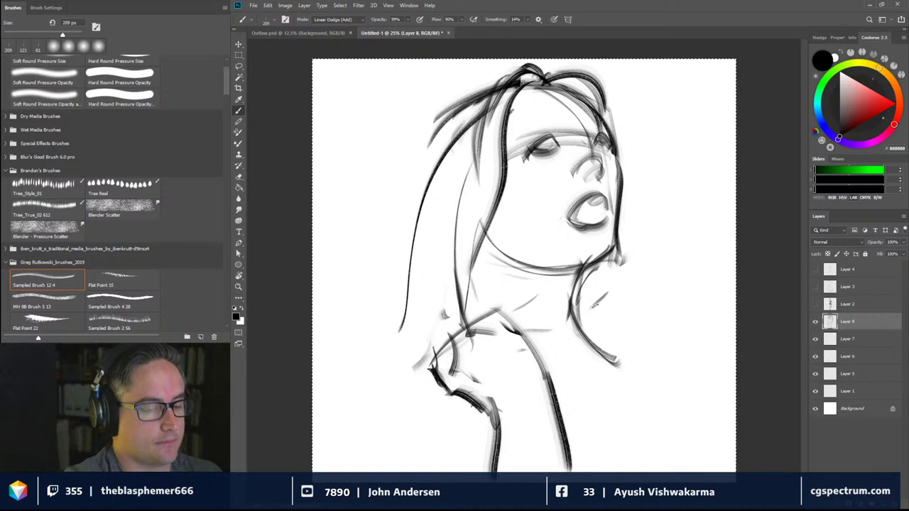
Draw the second hand's knuckles and forearm, and darken the upper edge of the first hand
mouse_move(575, 305)
left_mouse_down()
mouse_move(620, 291)
mouse_move(628, 310)
mouse_move(645, 315)
mouse_move(649, 365)
left_mouse_up()
mouse_move(641, 320)
left_mouse_down()
mouse_move(671, 357)
mouse_move(697, 443)
left_mouse_up()
left_click_drag(651, 361, 703, 458)
left_click_drag(602, 362, 659, 465)
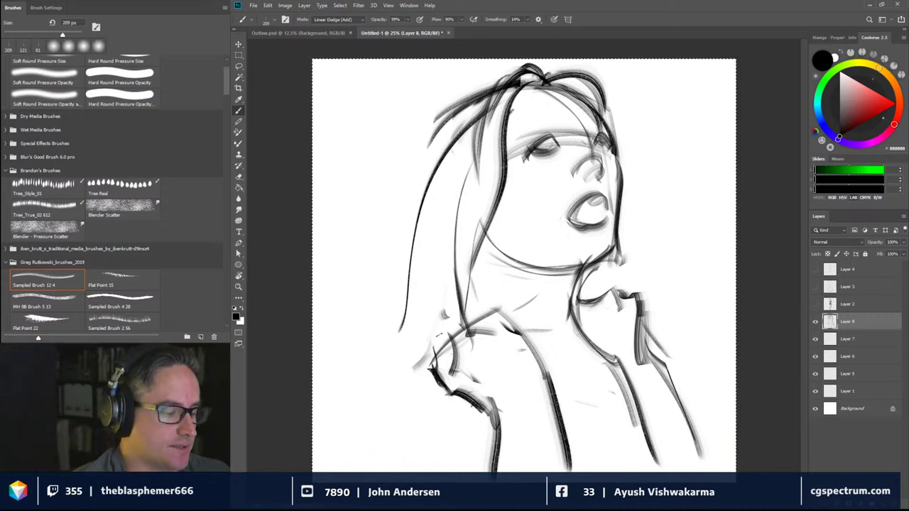
mouse_move(433, 348)
left_mouse_down()
mouse_move(460, 319)
mouse_move(500, 303)
mouse_move(532, 351)
left_mouse_up()
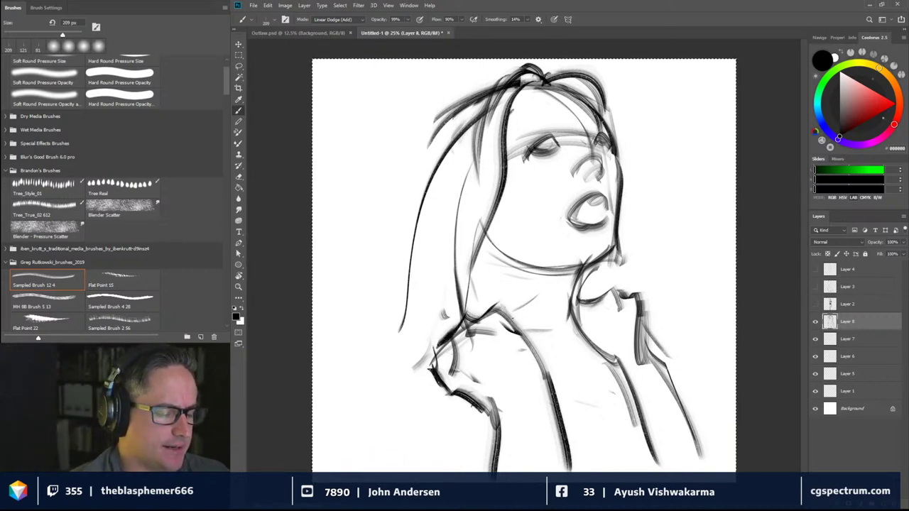
Darken the inner edge of the first hand's forearm and reinforce the portrait's jawline from cheek to chin
left_click_drag(501, 308, 545, 370)
left_click_drag(520, 330, 547, 402)
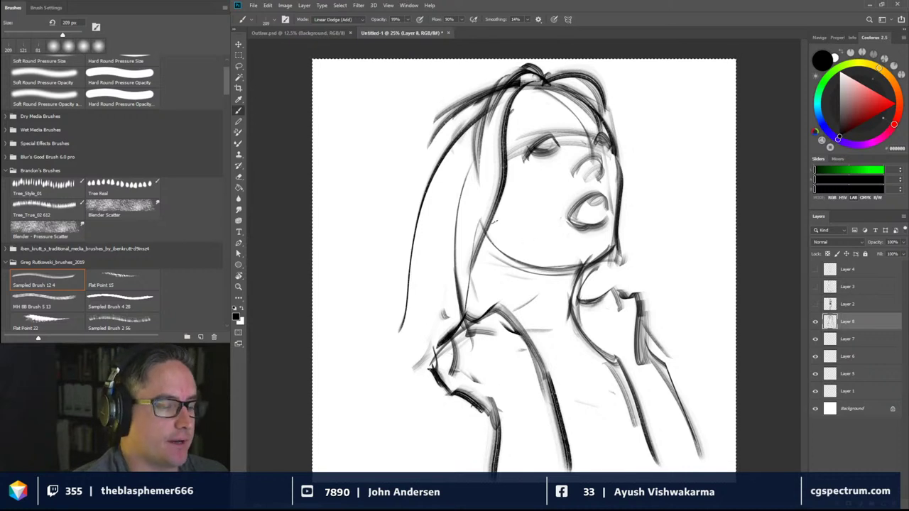
left_click_drag(495, 221, 539, 262)
mouse_move(581, 263)
left_mouse_down()
mouse_move(545, 260)
mouse_move(595, 258)
mouse_move(615, 243)
left_mouse_up()
Define the far edge of the neck and add short collarbone strokes between the two raised hands
left_click_drag(588, 261, 564, 323)
mouse_move(573, 292)
left_mouse_down()
mouse_move(566, 330)
mouse_move(584, 352)
left_mouse_up()
left_click_drag(566, 343, 579, 348)
left_click_drag(541, 328, 532, 319)
Lay a heavy dark shadow between the hair and the near side of the neck, just behind the jaw
mouse_move(472, 236)
left_mouse_down()
mouse_move(488, 283)
mouse_move(487, 317)
left_mouse_up()
left_click_drag(474, 282, 465, 319)
left_click_drag(474, 245, 469, 286)
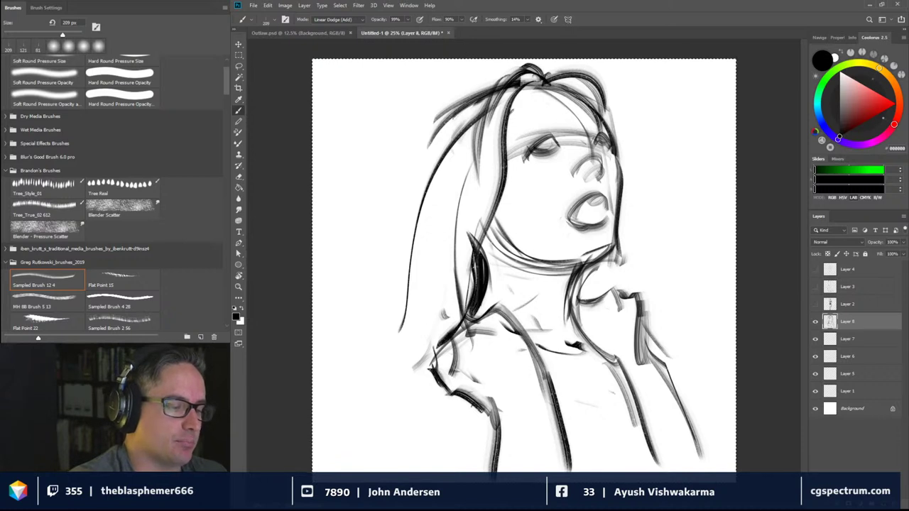
mouse_move(487, 226)
left_mouse_down()
mouse_move(477, 282)
mouse_move(472, 276)
left_mouse_up()
Add long hair strands sweeping from beside the forehead down past the near shoulder
left_click_drag(480, 148, 471, 179)
mouse_move(477, 178)
left_mouse_down()
mouse_move(456, 253)
mouse_move(375, 362)
left_mouse_up()
left_click_drag(436, 198, 423, 261)
left_click_drag(464, 98, 449, 120)
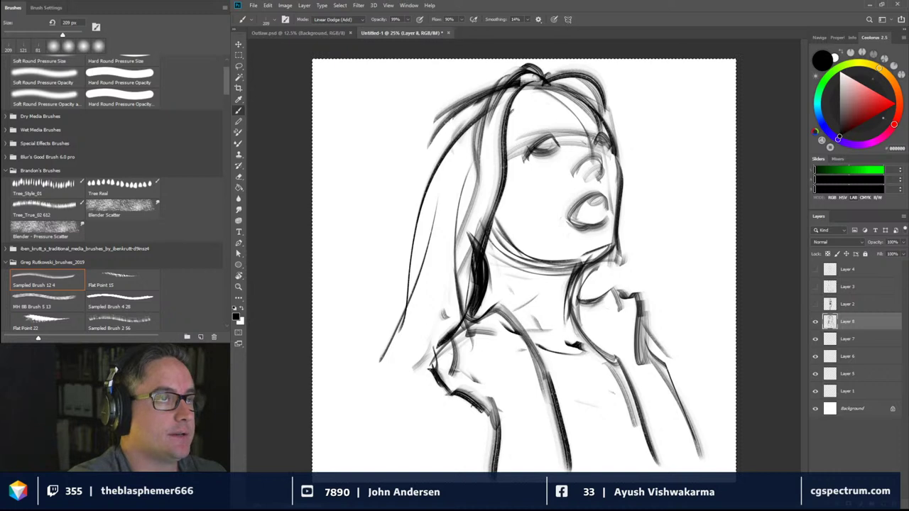
Darken the nostrils, draw the arched eyebrows, and add light cheek and jaw accents to the face
mouse_move(588, 168)
left_mouse_down()
mouse_move(580, 183)
mouse_move(597, 176)
left_mouse_up()
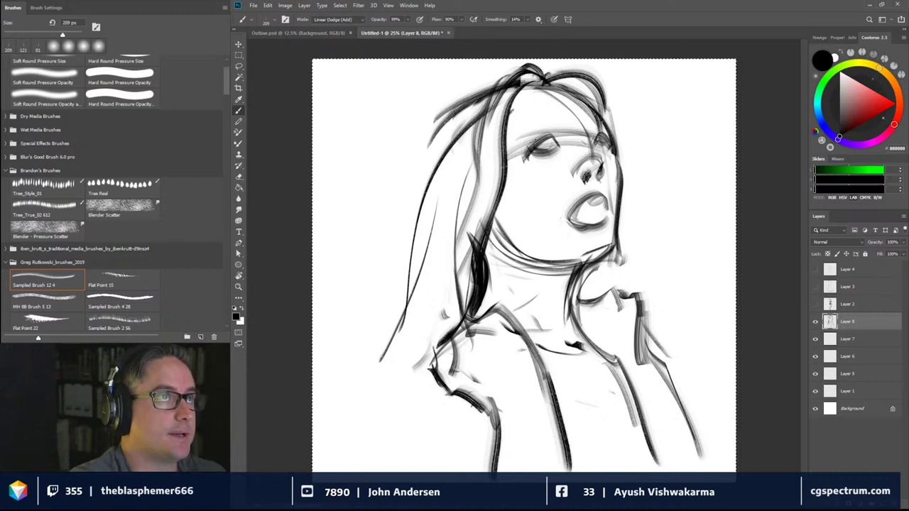
mouse_move(533, 135)
left_mouse_down()
mouse_move(567, 119)
mouse_move(550, 113)
mouse_move(612, 110)
left_mouse_up()
left_click_drag(524, 208, 536, 213)
left_click_drag(504, 186, 527, 201)
left_click_drag(612, 235, 616, 196)
mouse_move(593, 152)
left_mouse_down()
mouse_move(609, 149)
mouse_move(596, 174)
left_mouse_up()
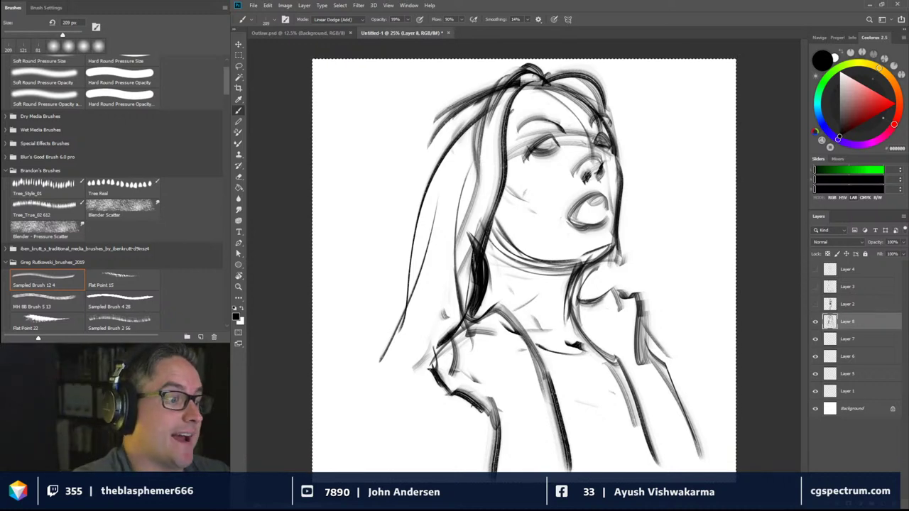
Build up the outer hair contour with long overlapping strokes from the crown down beyond the shoulder
left_click_drag(465, 92, 405, 220)
left_click_drag(448, 113, 409, 257)
left_click_drag(430, 154, 366, 374)
left_click_drag(416, 206, 344, 374)
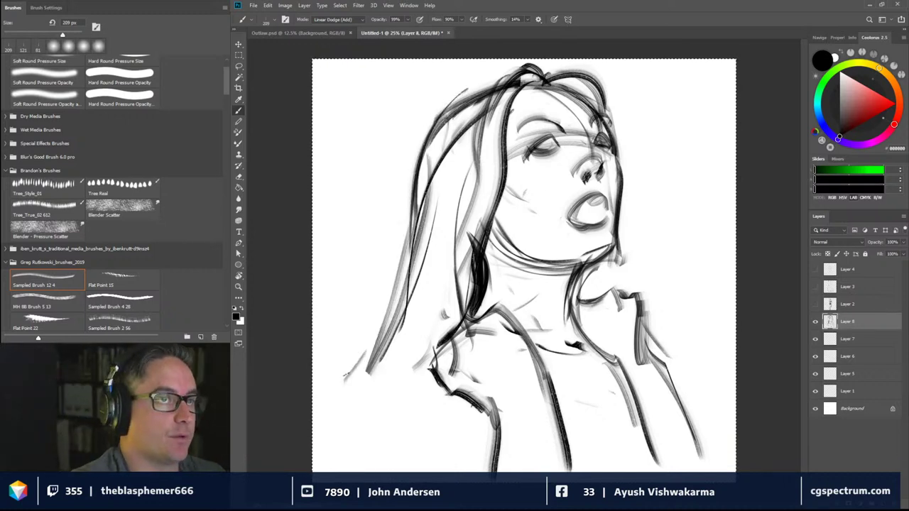
left_click_drag(421, 243, 361, 371)
left_click_drag(404, 308, 368, 377)
left_click_drag(371, 339, 347, 434)
left_click_drag(392, 415, 382, 418)
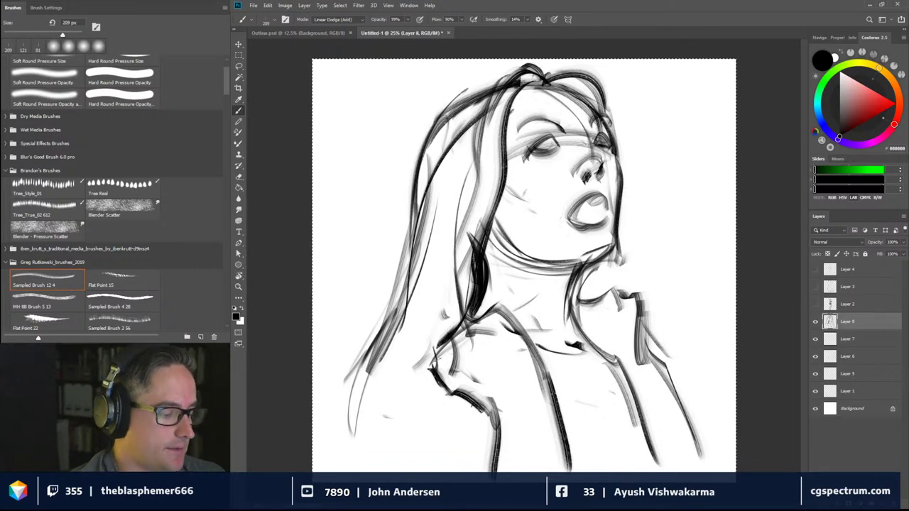
Outline both rounded shoulders behind the hands and add short accent strokes on the chest between the forearms
mouse_move(434, 357)
left_mouse_down()
mouse_move(359, 360)
mouse_move(357, 444)
mouse_move(428, 354)
mouse_move(377, 467)
left_mouse_up()
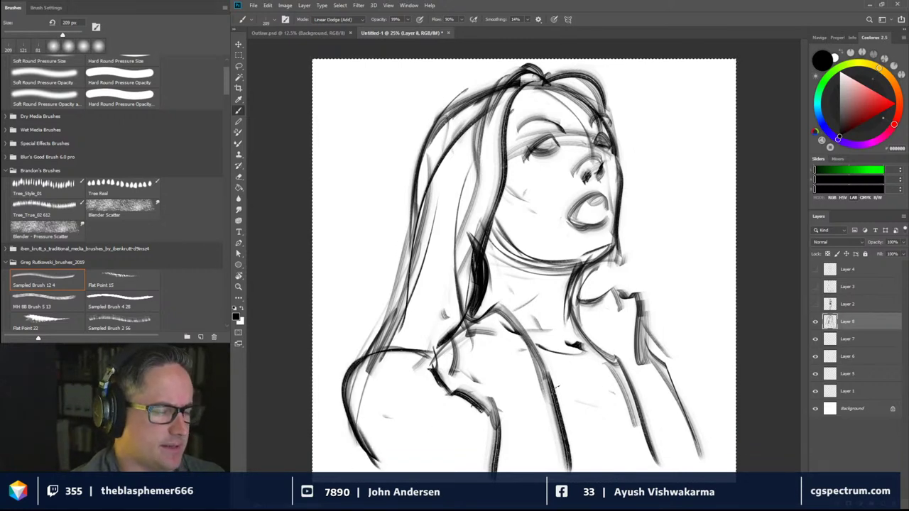
mouse_move(643, 327)
left_mouse_down()
mouse_move(663, 330)
mouse_move(694, 412)
left_mouse_up()
mouse_move(678, 366)
left_mouse_down()
mouse_move(703, 443)
mouse_move(684, 372)
left_mouse_up()
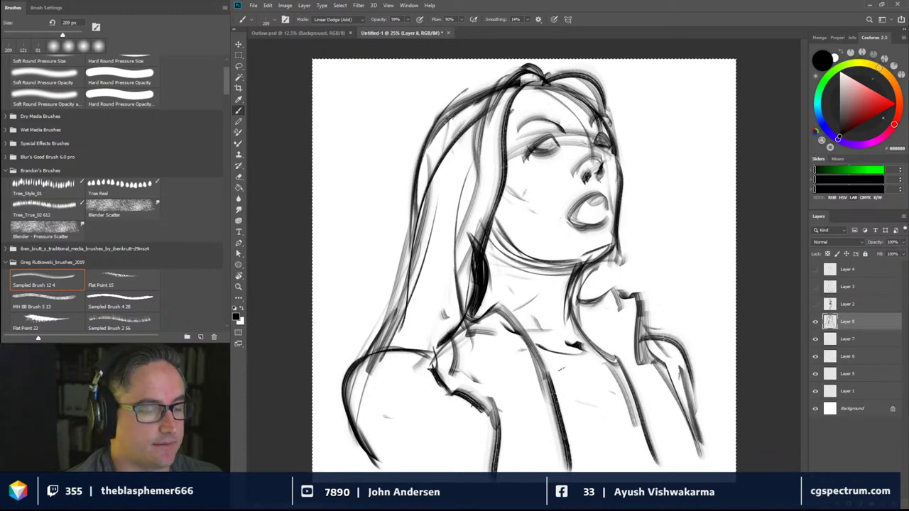
left_click_drag(609, 454, 572, 418)
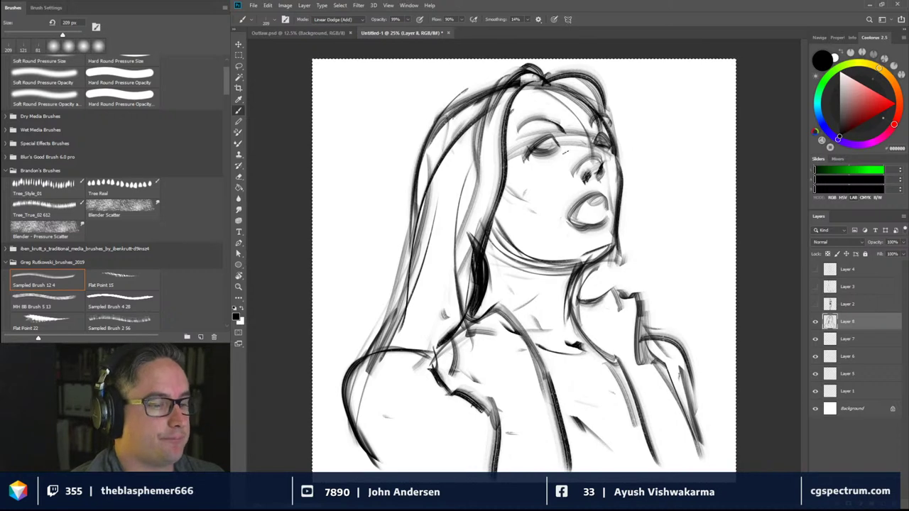
Refine the near eye, the parting of the lips and the underside of the nose with darker strokes
mouse_move(528, 160)
left_mouse_down()
mouse_move(559, 151)
mouse_move(535, 144)
mouse_move(558, 135)
left_mouse_up()
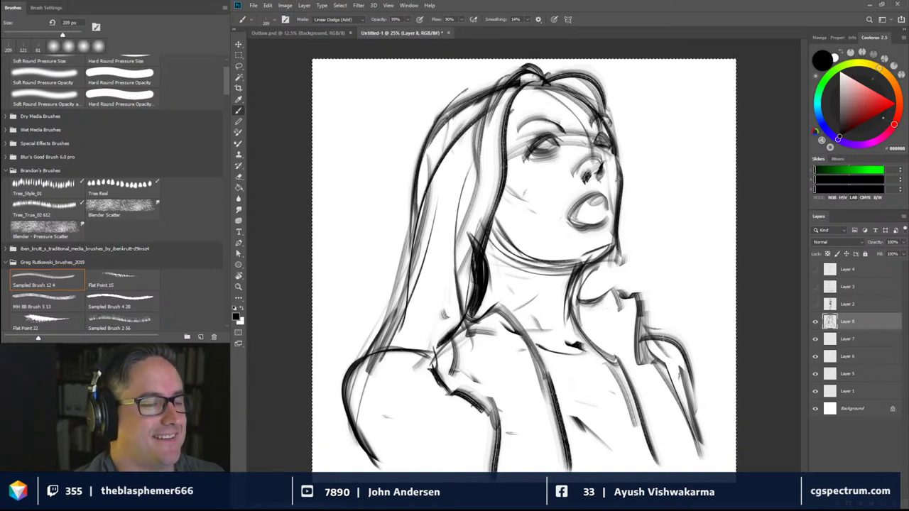
mouse_move(579, 212)
left_mouse_down()
mouse_move(604, 203)
mouse_move(558, 216)
left_mouse_up()
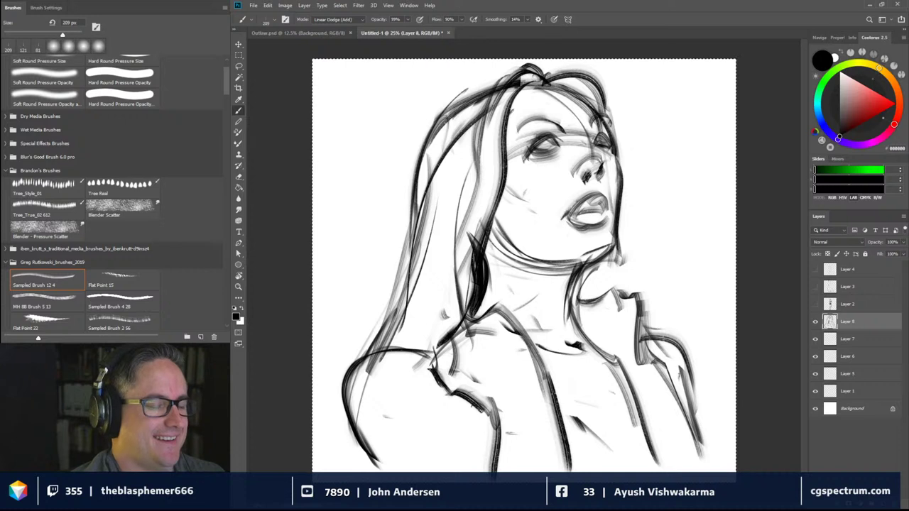
mouse_move(583, 168)
left_mouse_down()
mouse_move(573, 182)
mouse_move(598, 178)
left_mouse_up()
Hide Layer 8 and make Layer 7 the active layer for a new drawing
left_click(815, 321)
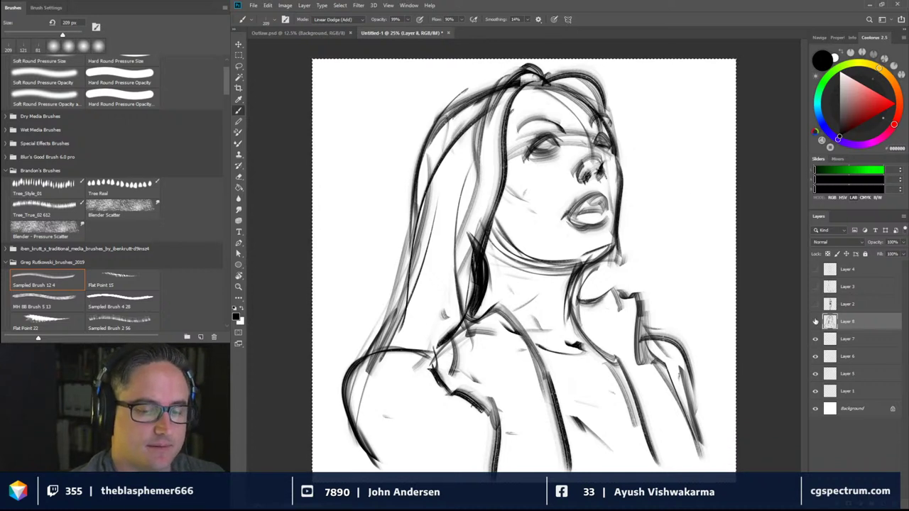
left_click(892, 343)
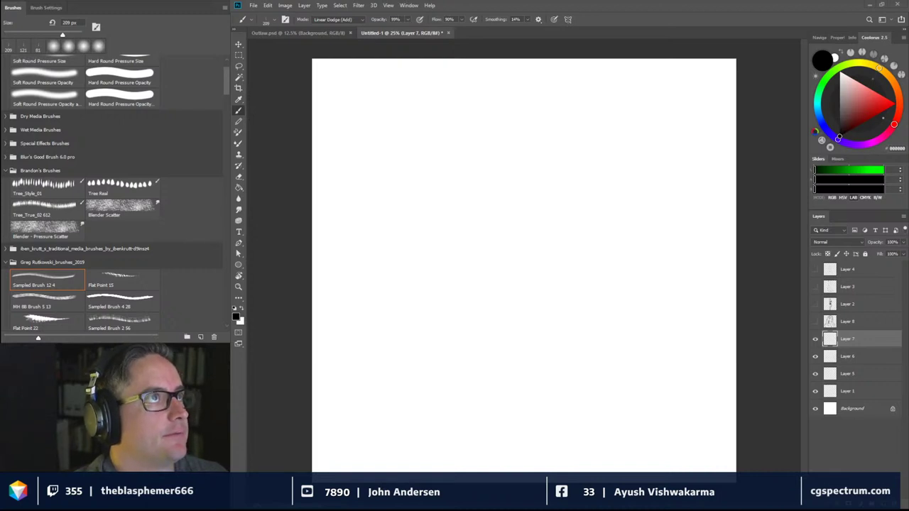
left_click_drag(460, 257, 488, 297)
mouse_move(613, 244)
left_mouse_down()
mouse_move(516, 98)
mouse_move(501, 117)
left_mouse_up()
mouse_move(466, 277)
left_mouse_down()
mouse_move(615, 172)
mouse_move(595, 132)
left_mouse_up()
key("ctrl+a")
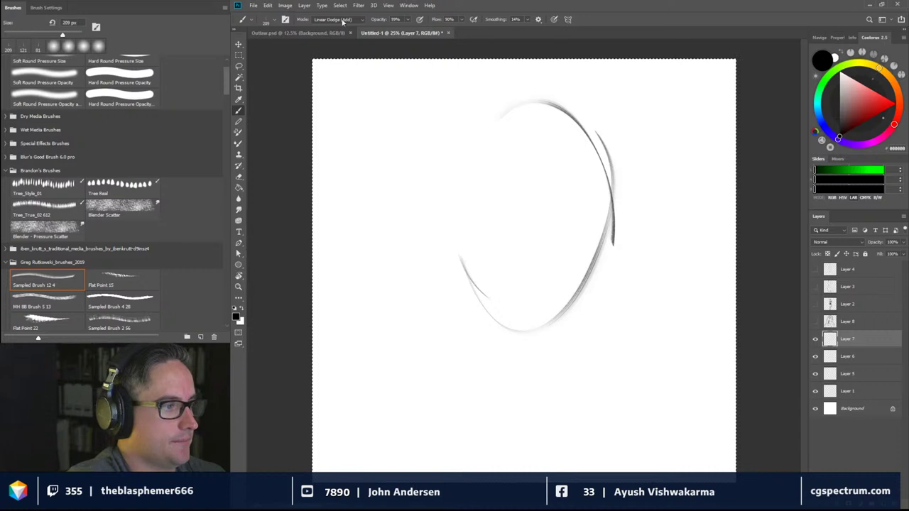
left_click(343, 20)
left_click(334, 28)
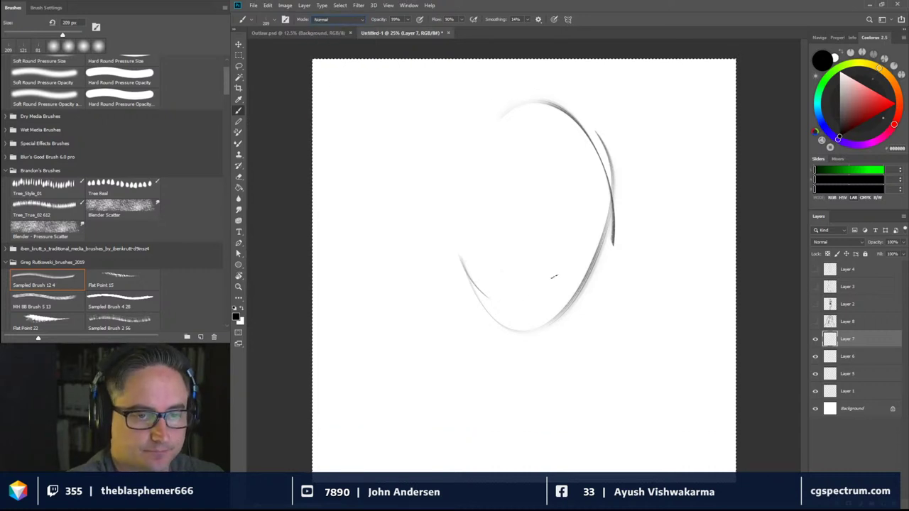
left_click_drag(470, 221, 501, 328)
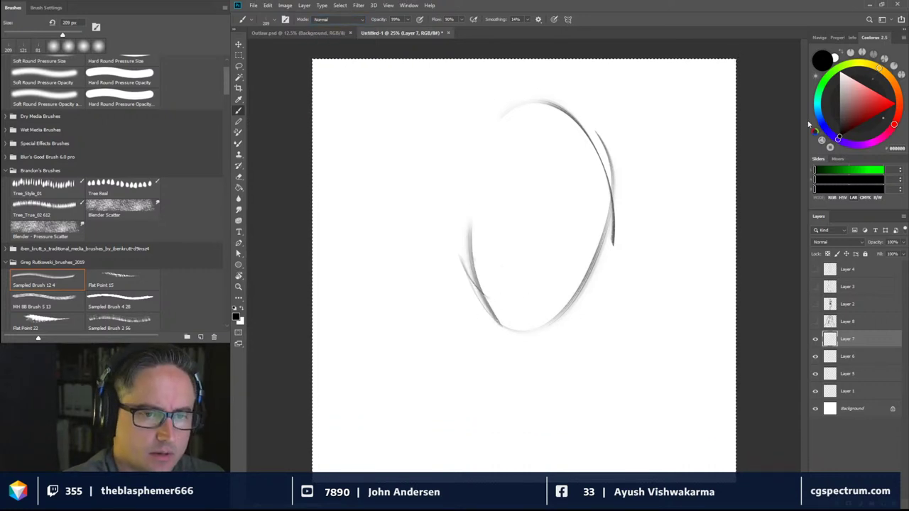
Set the brush colour to dark grey 555555 and its blending mode to Multiply
left_click_drag(839, 136, 839, 115)
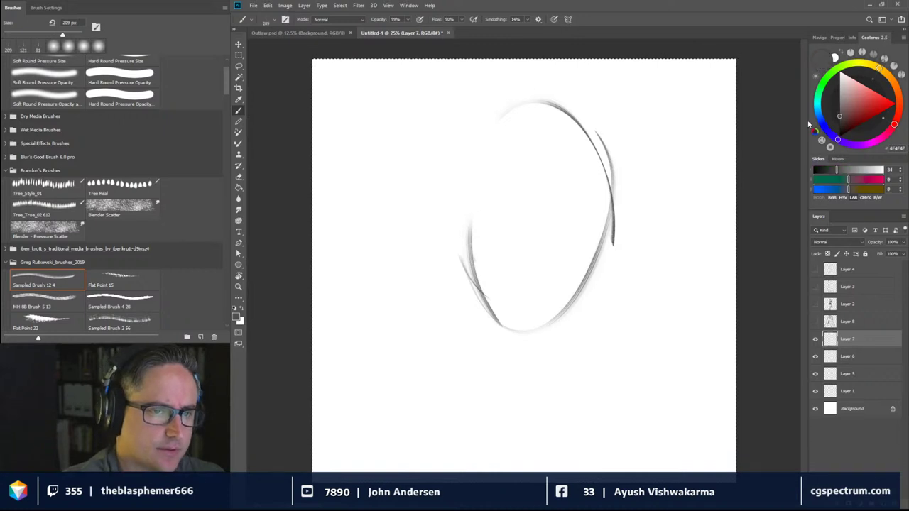
left_click(343, 20)
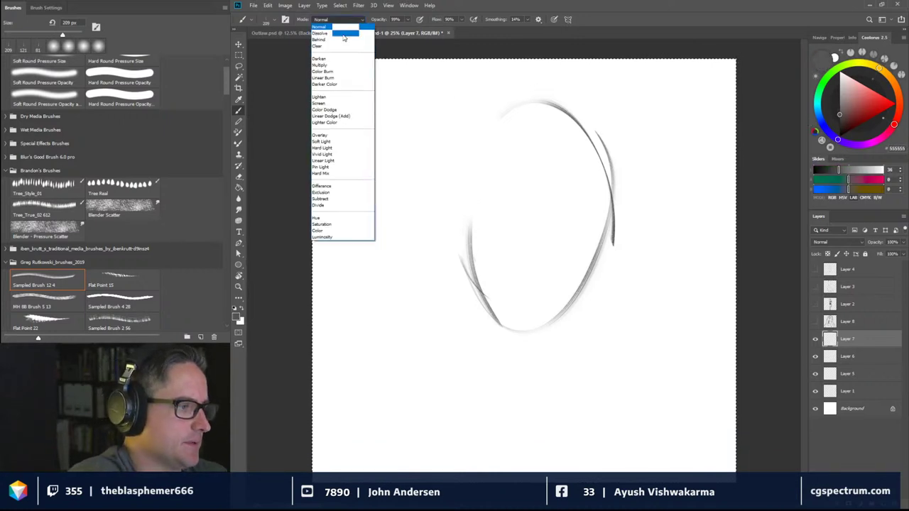
left_click(328, 65)
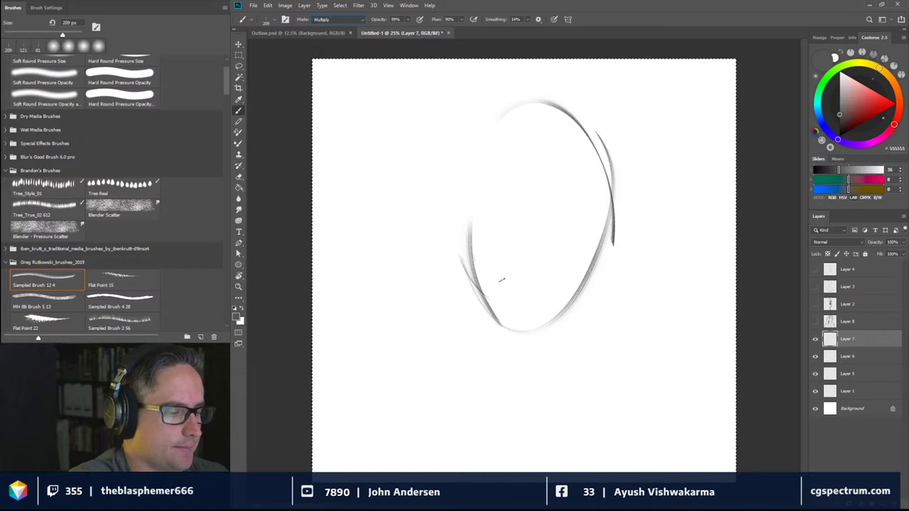
mouse_move(501, 226)
left_mouse_down()
mouse_move(496, 283)
mouse_move(503, 213)
left_mouse_up()
mouse_move(524, 167)
left_mouse_down()
mouse_move(504, 278)
mouse_move(563, 166)
mouse_move(584, 157)
left_mouse_up()
mouse_move(510, 208)
left_mouse_down()
mouse_move(558, 165)
mouse_move(596, 196)
left_mouse_up()
mouse_move(571, 161)
left_mouse_down()
mouse_move(595, 211)
mouse_move(584, 234)
left_mouse_up()
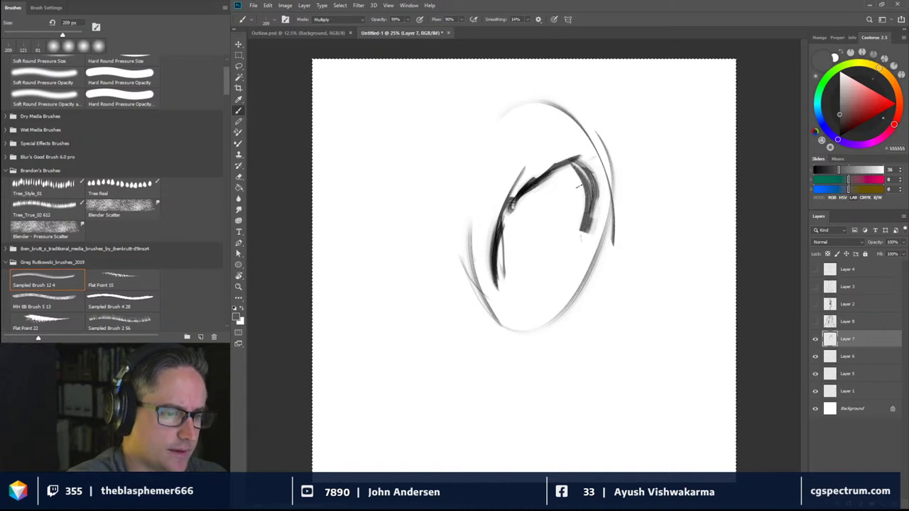
left_click_drag(580, 184, 574, 274)
left_click_drag(586, 194, 572, 273)
left_click_drag(579, 163, 590, 203)
left_click_drag(582, 240, 568, 289)
left_click_drag(585, 284, 547, 329)
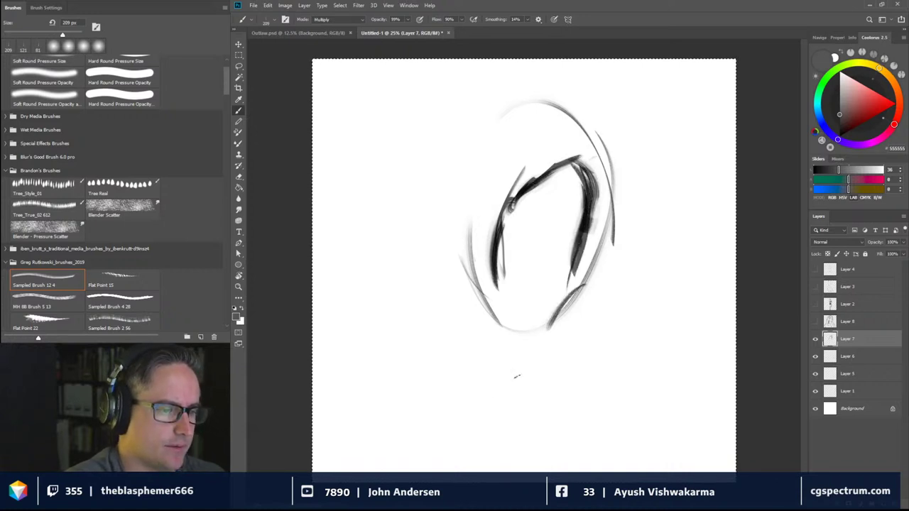
key("Delete")
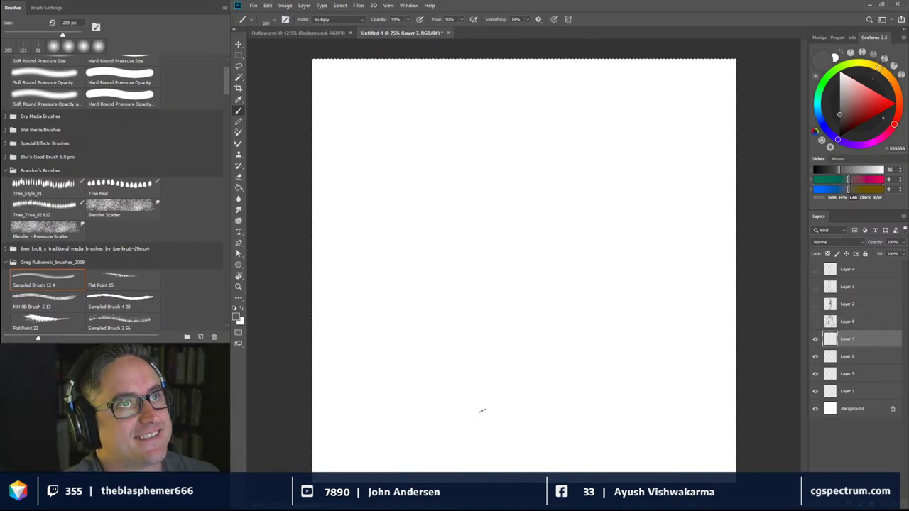
Sketch a light oval head in the upper middle of the canvas, with the sides of the face and the jaw
mouse_move(504, 247)
left_mouse_down()
mouse_move(482, 187)
mouse_move(511, 141)
mouse_move(497, 104)
mouse_move(593, 135)
left_mouse_up()
mouse_move(471, 169)
left_mouse_down()
mouse_move(541, 95)
mouse_move(570, 130)
mouse_move(579, 209)
left_mouse_up()
left_click_drag(524, 253, 536, 271)
left_click_drag(482, 234, 581, 217)
left_click_drag(498, 252, 590, 208)
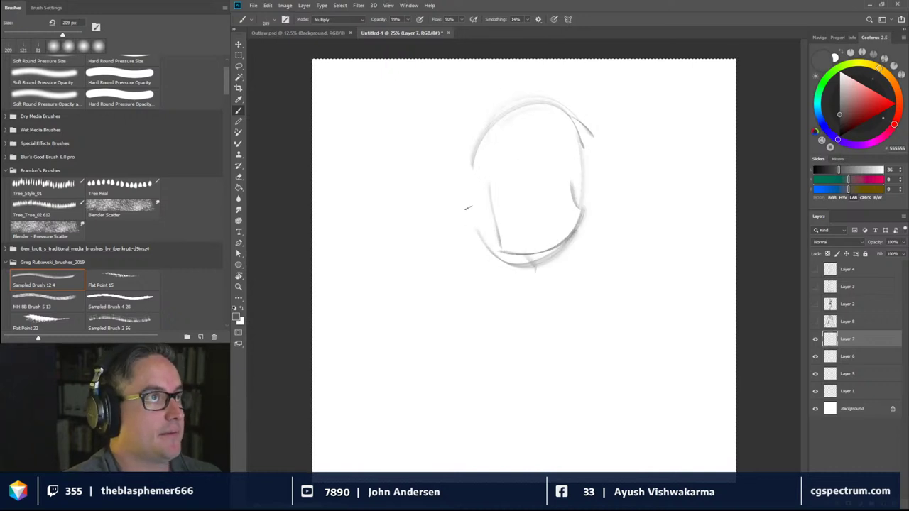
Draw long hair from the crown down both sides of the head, including an inner strand beside the neck
left_click_drag(476, 233, 466, 279)
left_click_drag(491, 103, 449, 291)
left_click_drag(454, 241, 465, 373)
left_click_drag(446, 352, 465, 374)
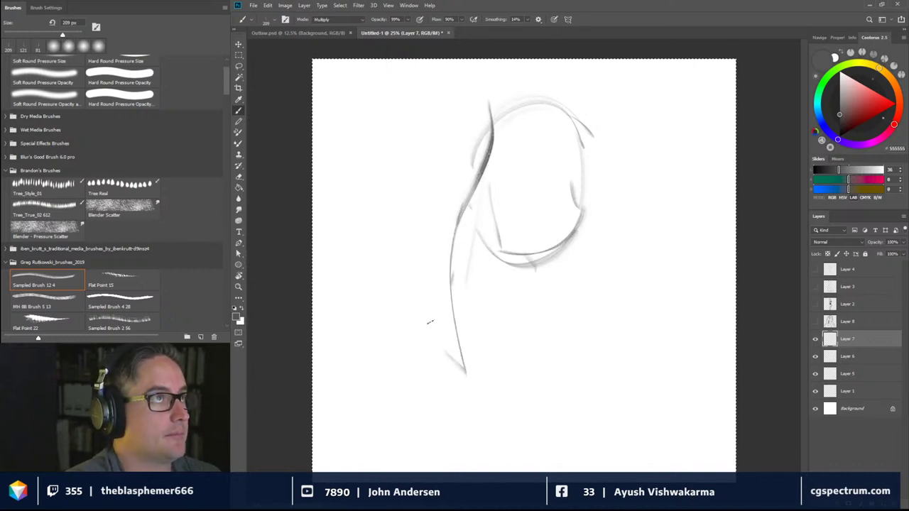
mouse_move(394, 351)
left_mouse_down()
mouse_move(456, 184)
mouse_move(518, 89)
mouse_move(605, 206)
mouse_move(622, 307)
left_mouse_up()
left_click_drag(591, 134, 652, 358)
left_click_drag(611, 220, 644, 338)
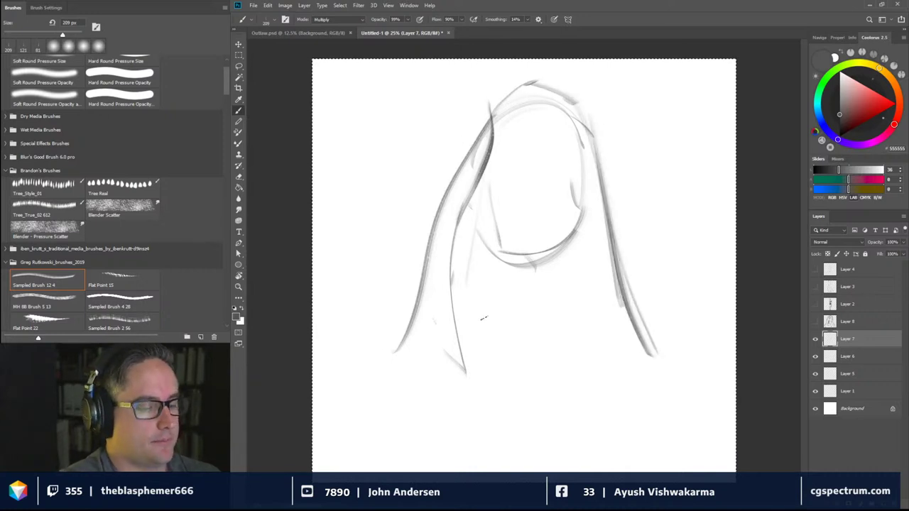
Reinforce the underside of the chin, mark the collar lightly, and sketch both eyes, the nose and full lips
left_click_drag(559, 322, 541, 338)
mouse_move(494, 252)
left_mouse_down()
mouse_move(567, 245)
mouse_move(487, 239)
mouse_move(524, 250)
mouse_move(568, 226)
mouse_move(574, 233)
left_mouse_up()
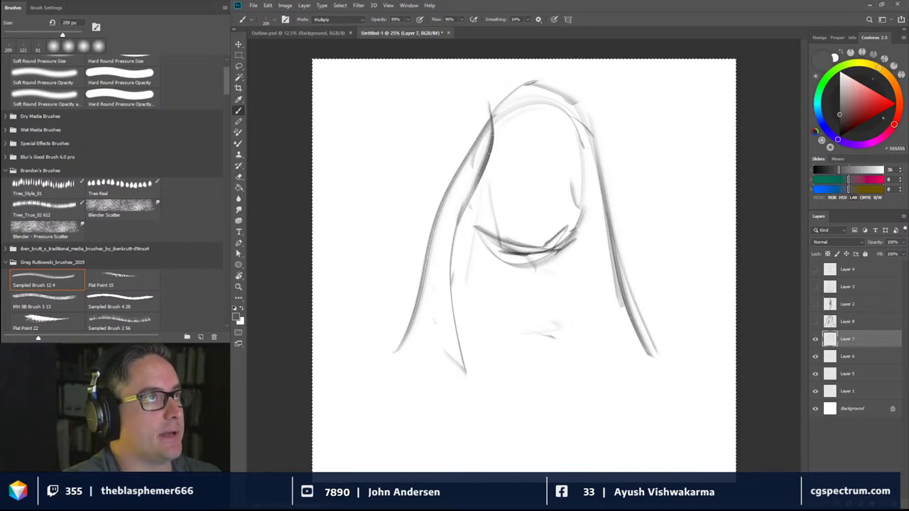
mouse_move(497, 155)
left_mouse_down()
mouse_move(516, 148)
mouse_move(571, 156)
left_mouse_up()
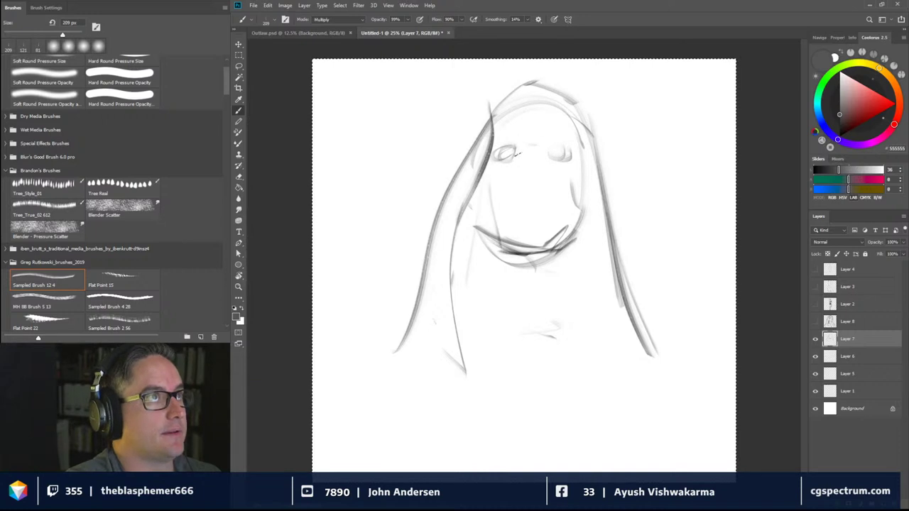
mouse_move(507, 150)
left_mouse_down()
mouse_move(493, 159)
mouse_move(567, 147)
mouse_move(568, 161)
left_mouse_up()
left_click_drag(518, 182, 547, 182)
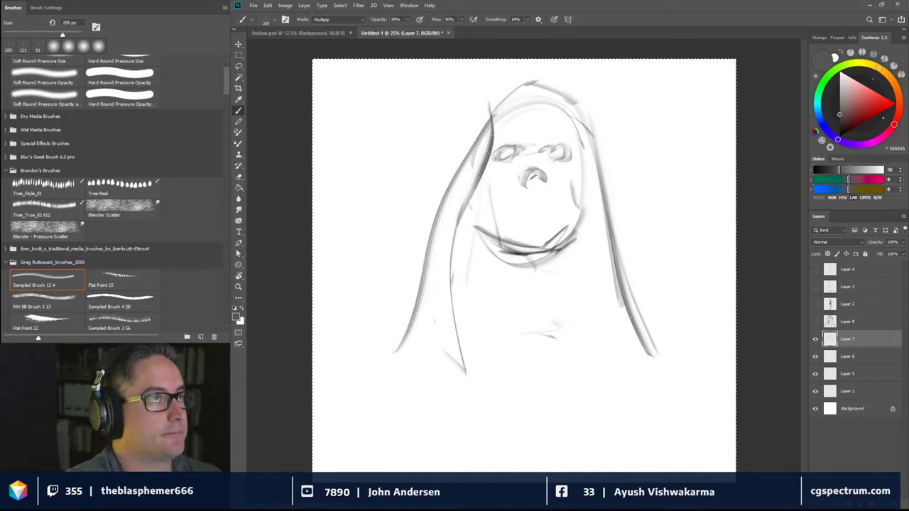
mouse_move(514, 208)
left_mouse_down()
mouse_move(532, 189)
mouse_move(551, 196)
mouse_move(514, 210)
mouse_move(558, 215)
mouse_move(547, 201)
left_mouse_up()
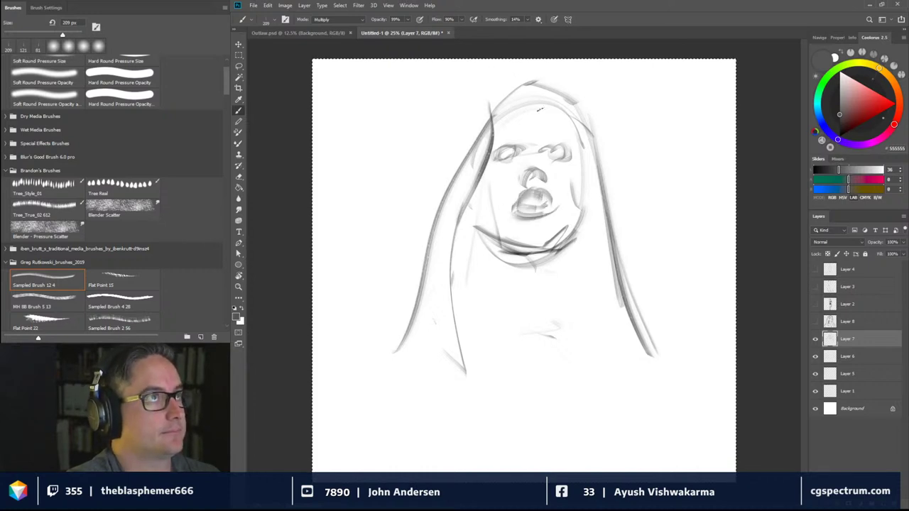
Darken the hair parting around the crown, and draw the eyebrows and the near side of the face
mouse_move(519, 112)
left_mouse_down()
mouse_move(560, 92)
mouse_move(532, 85)
mouse_move(481, 118)
left_mouse_up()
left_click_drag(519, 95, 575, 112)
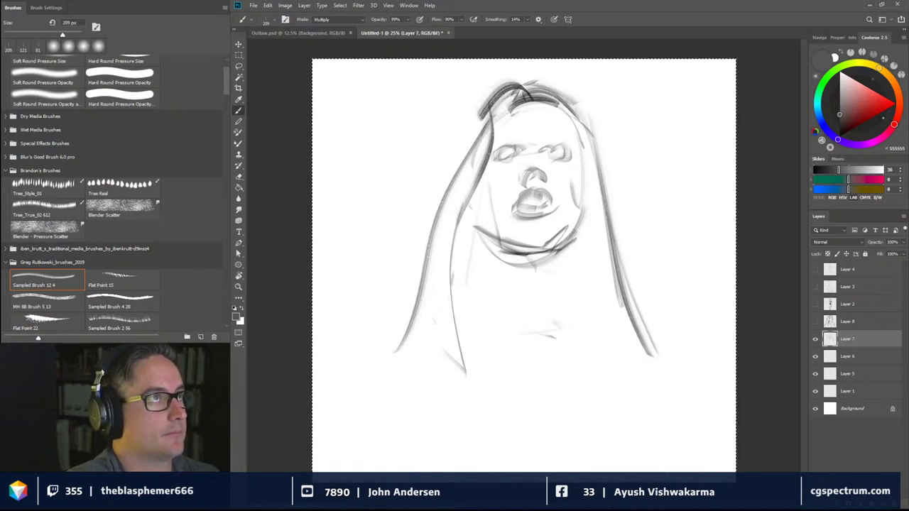
mouse_move(521, 137)
left_mouse_down()
mouse_move(508, 129)
mouse_move(493, 146)
mouse_move(546, 132)
mouse_move(568, 145)
left_mouse_up()
mouse_move(532, 177)
left_mouse_down()
mouse_move(523, 182)
mouse_move(508, 149)
mouse_move(555, 149)
left_mouse_up()
mouse_move(489, 197)
left_mouse_down()
mouse_move(481, 181)
mouse_move(487, 213)
left_mouse_up()
Shade a dark mass of hair beside the near side of the neck and outline the raised hand below it
mouse_move(467, 179)
left_mouse_down()
mouse_move(482, 229)
mouse_move(504, 247)
mouse_move(489, 209)
mouse_move(469, 291)
left_mouse_up()
mouse_move(463, 223)
left_mouse_down()
mouse_move(471, 288)
mouse_move(461, 293)
mouse_move(462, 330)
left_mouse_up()
mouse_move(469, 228)
left_mouse_down()
mouse_move(471, 286)
mouse_move(482, 300)
left_mouse_up()
mouse_move(477, 229)
left_mouse_down()
mouse_move(474, 297)
mouse_move(454, 331)
left_mouse_up()
mouse_move(444, 297)
left_mouse_down()
mouse_move(502, 299)
mouse_move(498, 363)
left_mouse_up()
Add hair strands down both sides and mark the far side of the neck with diagonal strokes
left_click_drag(458, 161, 412, 337)
left_click_drag(598, 243, 620, 343)
mouse_move(583, 220)
left_mouse_down()
mouse_move(567, 304)
mouse_move(574, 247)
left_mouse_up()
left_click_drag(570, 269, 561, 295)
left_click_drag(572, 243, 558, 296)
mouse_move(556, 242)
left_mouse_down()
mouse_move(543, 287)
mouse_move(568, 321)
left_mouse_up()
Reinforce the outer hair contour on both sides, from the crown to below the chin
mouse_move(424, 240)
left_mouse_down()
mouse_move(475, 106)
mouse_move(501, 92)
left_mouse_up()
left_click_drag(558, 93, 594, 142)
left_click_drag(607, 193, 630, 267)
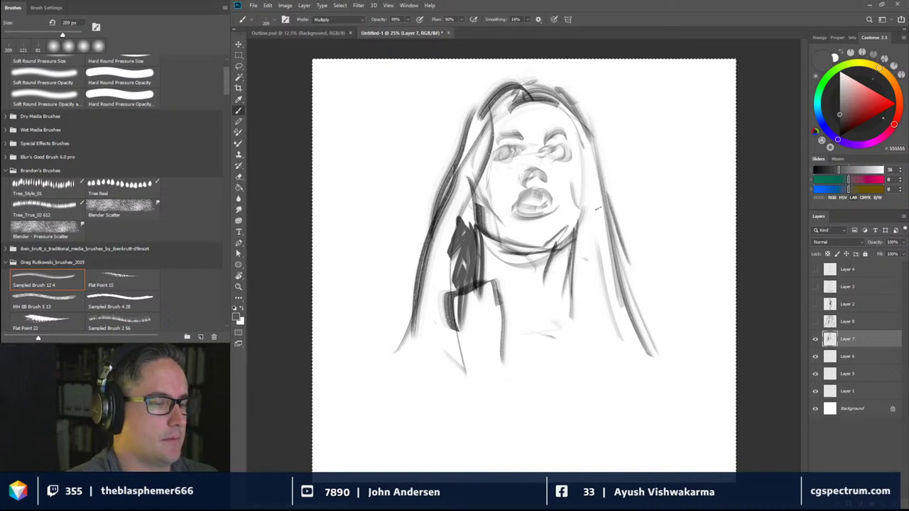
Darken the far side of the face and the hair strands falling from the jaw toward the far shoulder
mouse_move(594, 244)
left_mouse_down()
mouse_move(588, 270)
mouse_move(578, 250)
mouse_move(574, 263)
left_mouse_up()
left_click_drag(586, 220, 571, 260)
left_click_drag(574, 129, 593, 294)
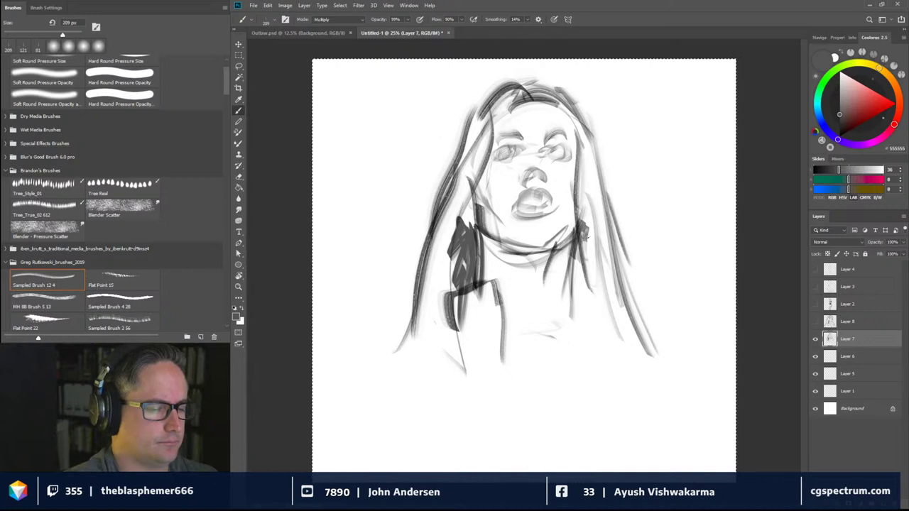
left_click_drag(579, 214, 629, 349)
left_click_drag(583, 248, 602, 294)
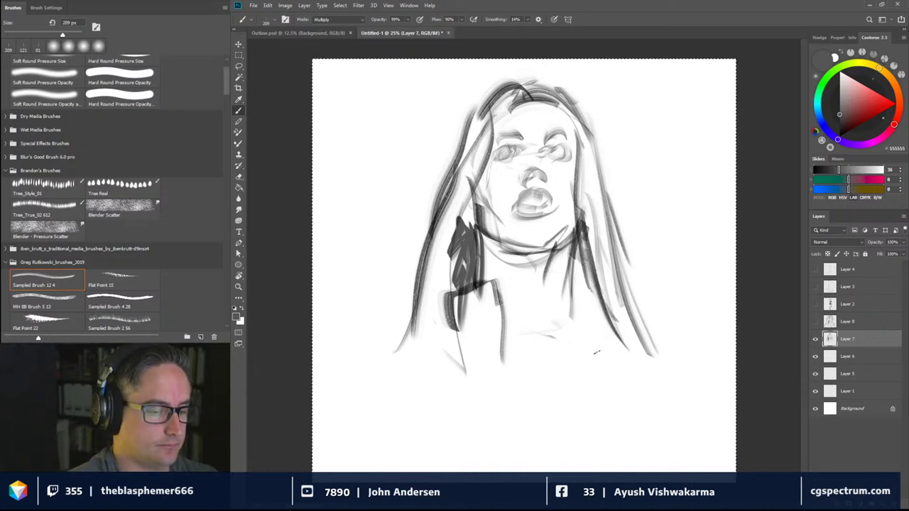
Outline the second raised hand beneath the far side of the jaw and draw both edges of its forearm
mouse_move(596, 355)
left_mouse_down()
mouse_move(562, 314)
mouse_move(596, 361)
left_mouse_up()
mouse_move(582, 296)
left_mouse_down()
mouse_move(568, 348)
mouse_move(577, 286)
mouse_move(614, 320)
mouse_move(598, 366)
mouse_move(601, 428)
left_mouse_up()
left_click_drag(587, 342, 589, 412)
left_click_drag(643, 346, 648, 395)
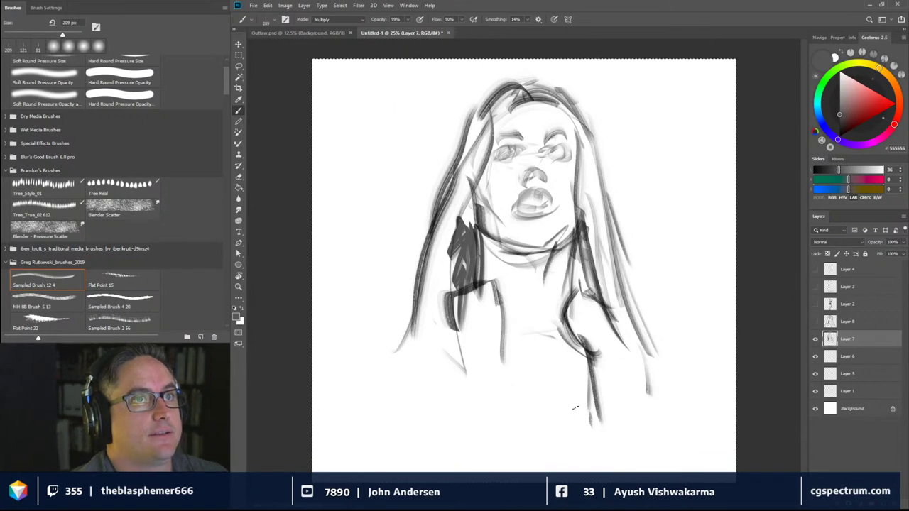
Draw both edges of the forearm descending from the first raised hand on the near side of the neck
left_click_drag(457, 297, 456, 338)
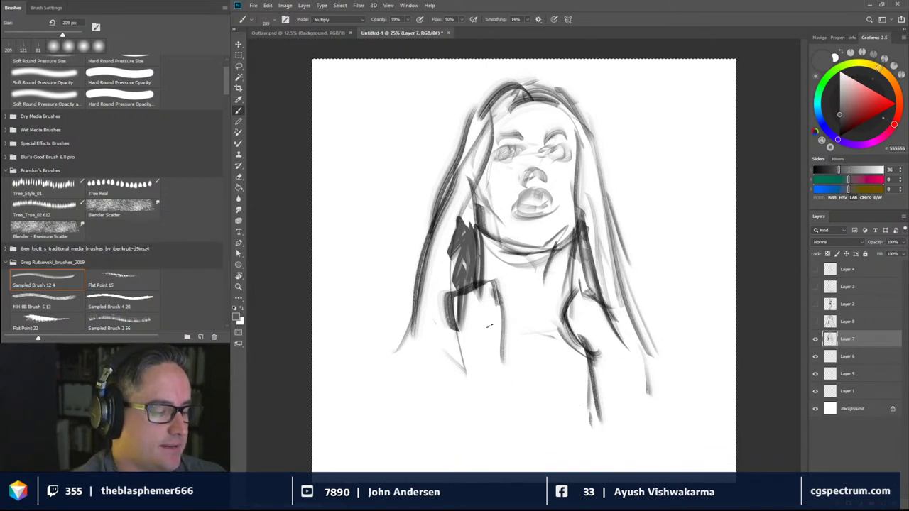
left_click_drag(495, 294, 487, 327)
mouse_move(493, 284)
left_mouse_down()
mouse_move(478, 349)
mouse_move(489, 392)
left_mouse_up()
left_click_drag(488, 348, 489, 403)
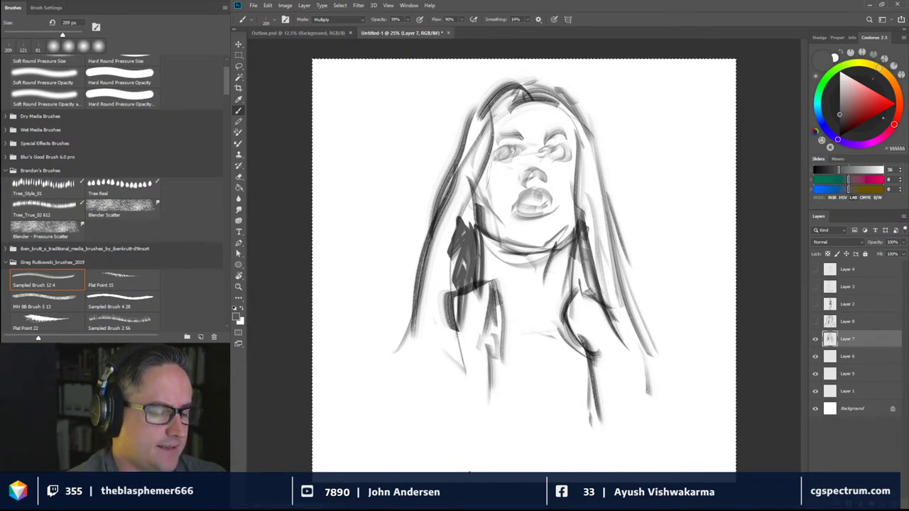
mouse_move(458, 328)
left_mouse_down()
mouse_move(443, 382)
mouse_move(427, 400)
left_mouse_up()
left_click_drag(450, 359, 422, 416)
left_click_drag(436, 384, 410, 437)
left_click_drag(490, 324, 489, 396)
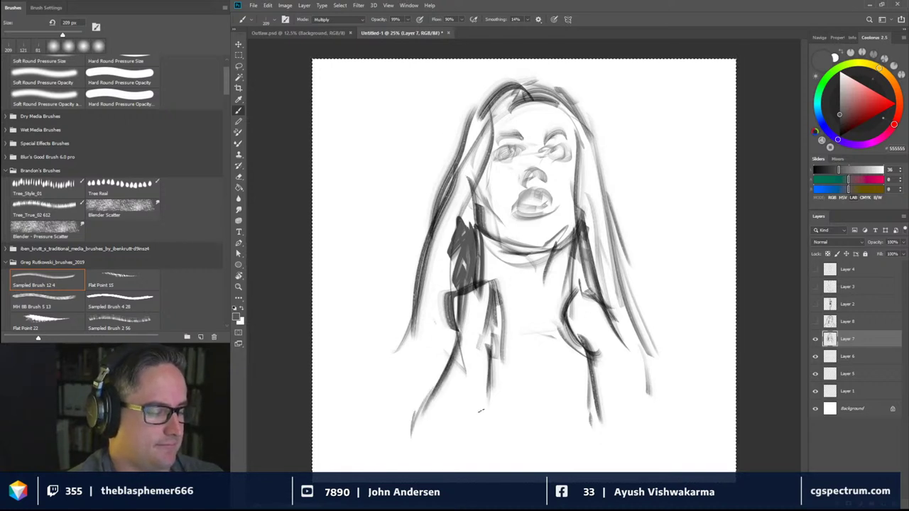
left_click_drag(490, 353, 483, 433)
left_click_drag(476, 444, 469, 458)
Draw the near shoulder curving into the upper arm, and mark the pit of the neck and its far-side tendon
mouse_move(446, 318)
left_mouse_down()
mouse_move(416, 311)
mouse_move(394, 337)
left_mouse_up()
left_click_drag(384, 376, 449, 317)
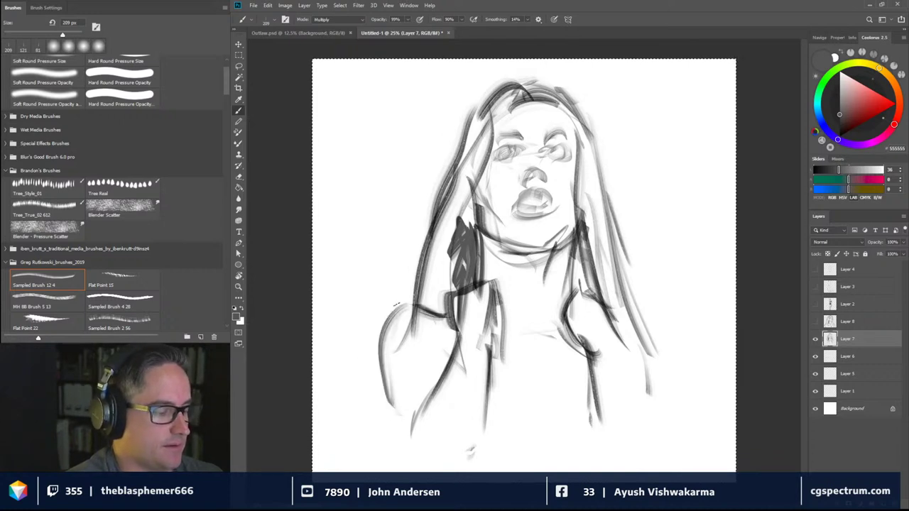
left_click_drag(389, 335, 422, 308)
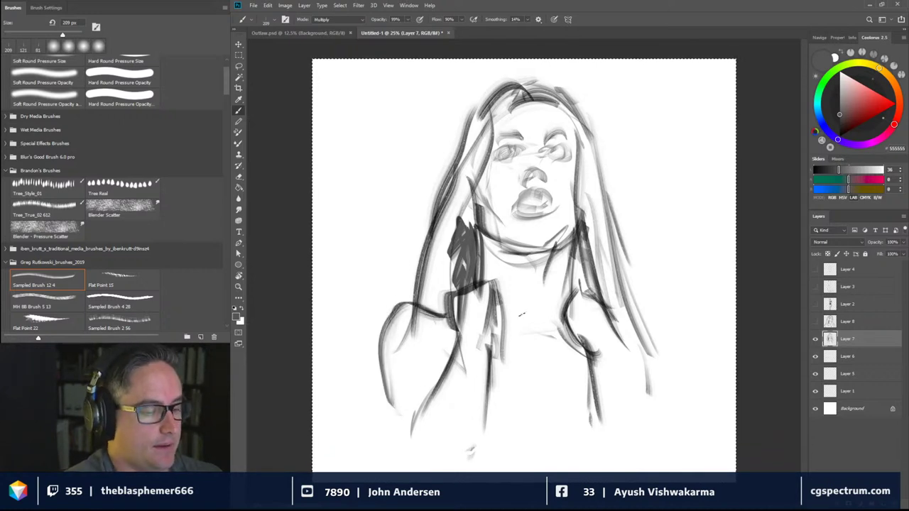
mouse_move(513, 297)
left_mouse_down()
mouse_move(537, 308)
mouse_move(501, 336)
mouse_move(545, 332)
left_mouse_up()
left_click_drag(559, 269, 550, 335)
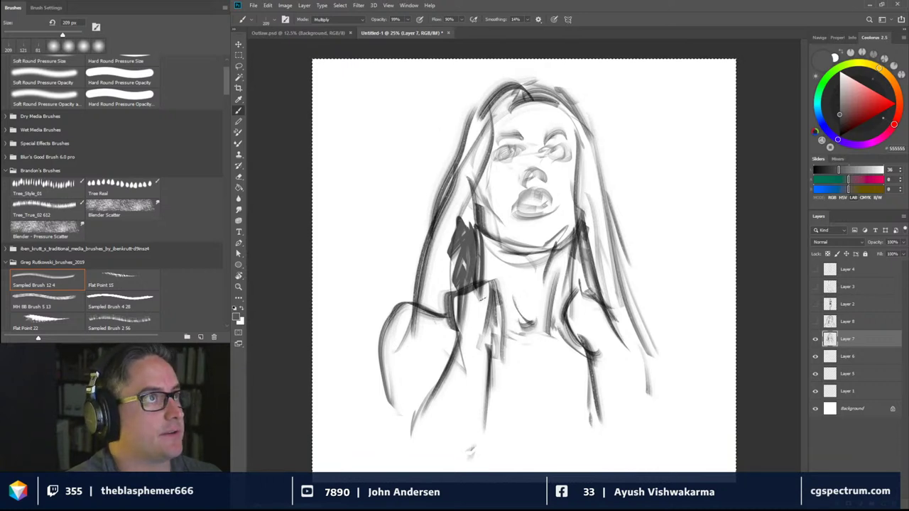
Fill the hair shadows on both sides of the neck, between jaw and hands, with dense dark strokes
mouse_move(480, 233)
left_mouse_down()
mouse_move(485, 282)
mouse_move(457, 291)
left_mouse_up()
left_click_drag(463, 250, 453, 288)
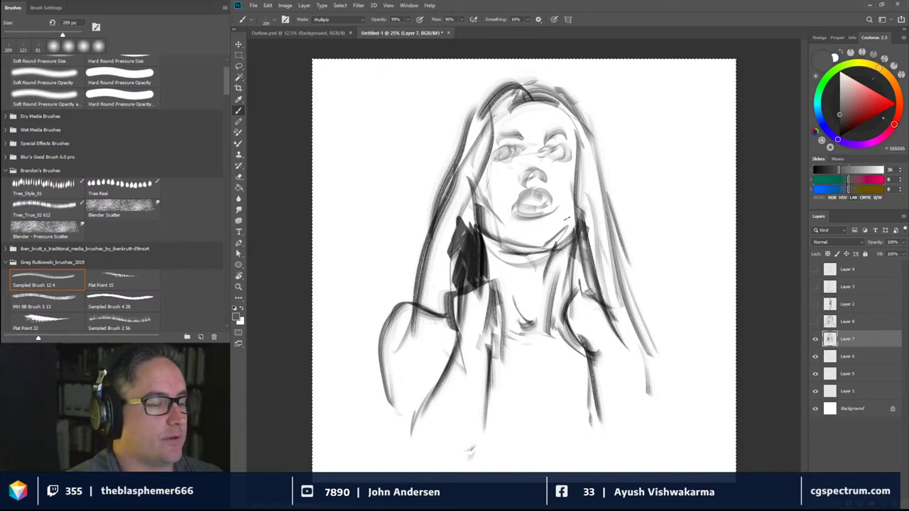
mouse_move(560, 248)
left_mouse_down()
mouse_move(573, 294)
mouse_move(578, 288)
left_mouse_up()
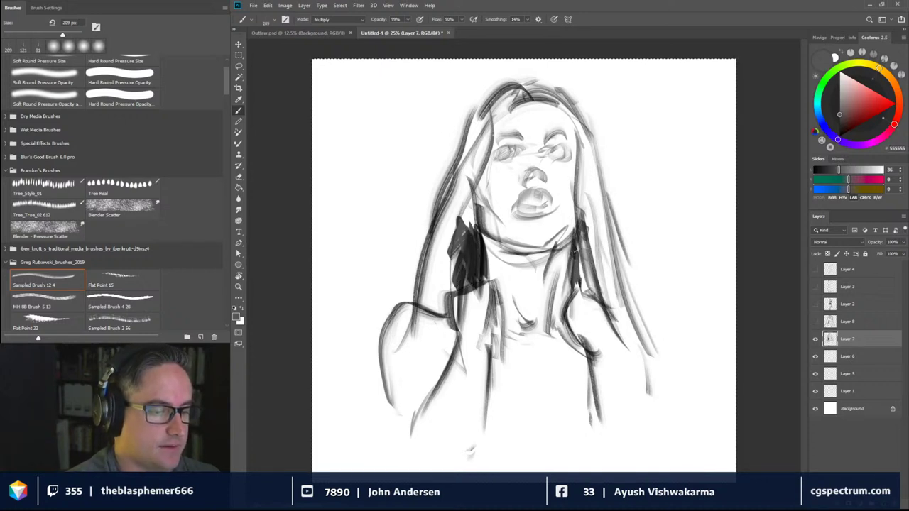
left_click_drag(581, 234, 580, 288)
left_click_drag(588, 250, 584, 288)
left_click_drag(589, 248, 583, 287)
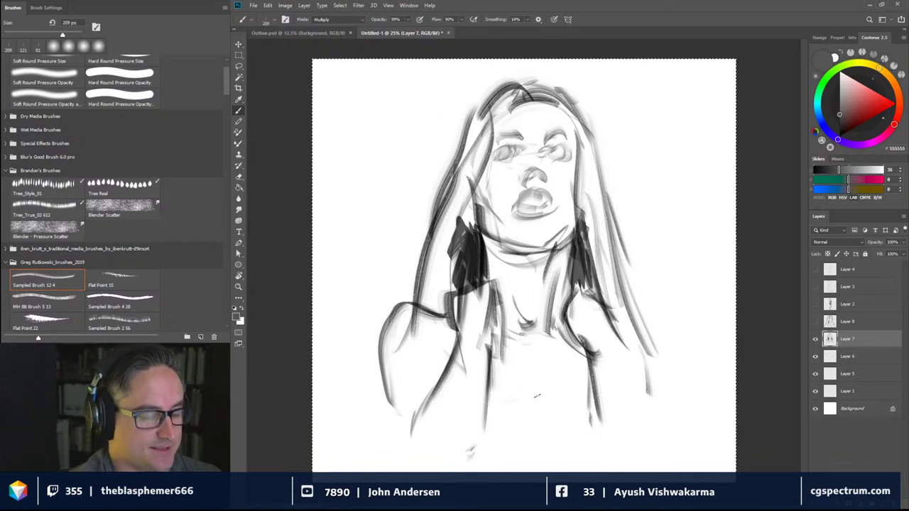
Draw the neckline across the chest between the forearms and carry the near arm's outer contour down to the elbow
left_click_drag(487, 397, 604, 393)
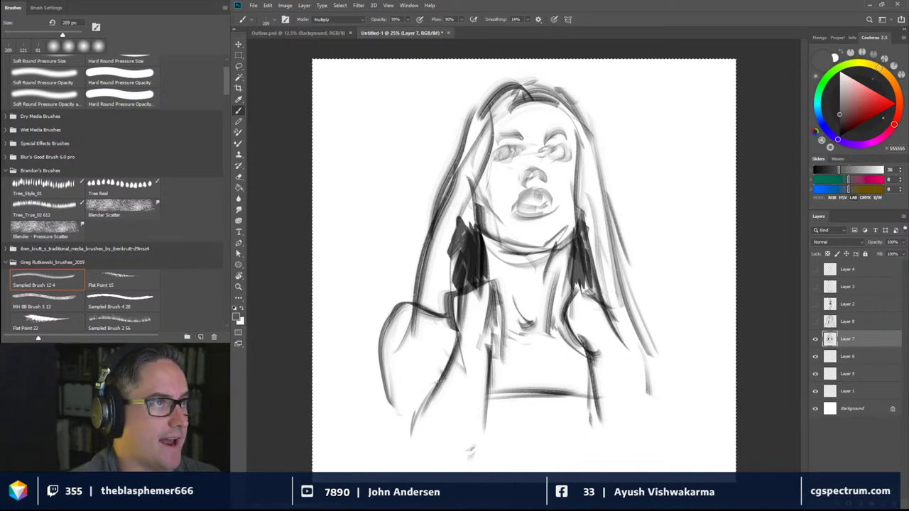
left_click_drag(438, 347, 443, 381)
left_click_drag(427, 331, 438, 376)
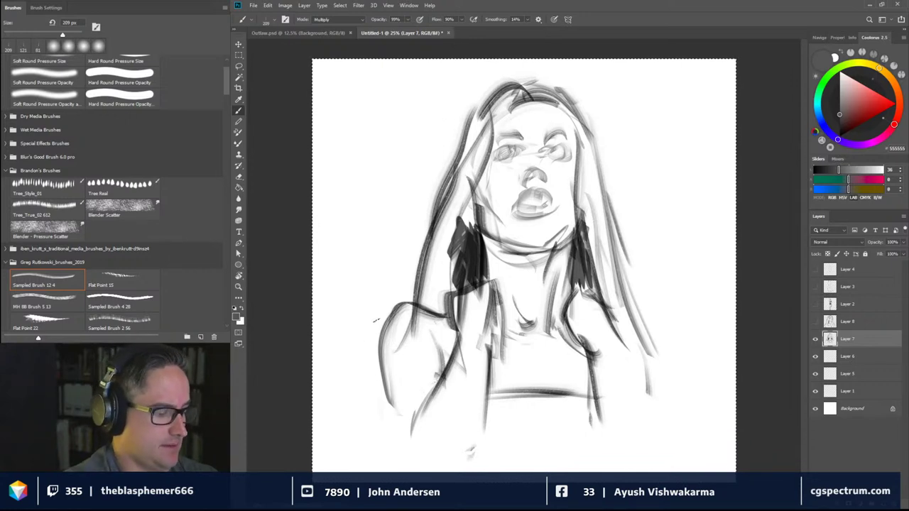
mouse_move(389, 331)
left_mouse_down()
mouse_move(394, 439)
mouse_move(375, 408)
mouse_move(395, 466)
left_mouse_up()
mouse_move(379, 384)
left_mouse_down()
mouse_move(399, 452)
mouse_move(422, 480)
left_mouse_up()
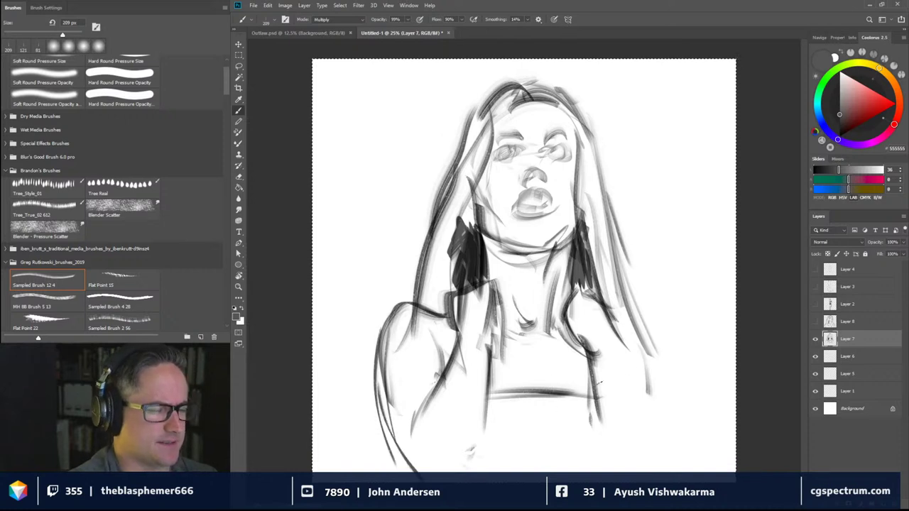
Extend both edges of the far forearm down toward the elbow
left_click_drag(625, 340, 652, 426)
left_click_drag(629, 369, 654, 418)
left_click_drag(592, 365, 597, 472)
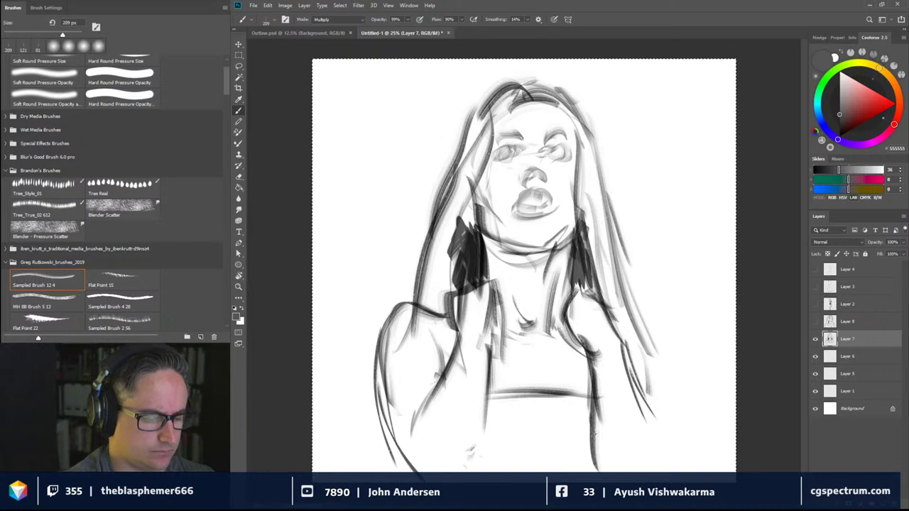
left_click_drag(589, 435, 605, 478)
Draw the far shoulder and upper arm down to the elbow, and deepen the hair shadow beside the far jaw
left_click_drag(670, 455, 672, 471)
left_click_drag(676, 351, 682, 466)
mouse_move(632, 305)
left_mouse_down()
mouse_move(657, 321)
mouse_move(680, 383)
left_mouse_up()
left_click_drag(668, 432, 670, 455)
left_click_drag(656, 437, 663, 454)
mouse_move(579, 226)
left_mouse_down()
mouse_move(588, 275)
mouse_move(577, 287)
left_mouse_up()
left_click_drag(575, 254, 577, 280)
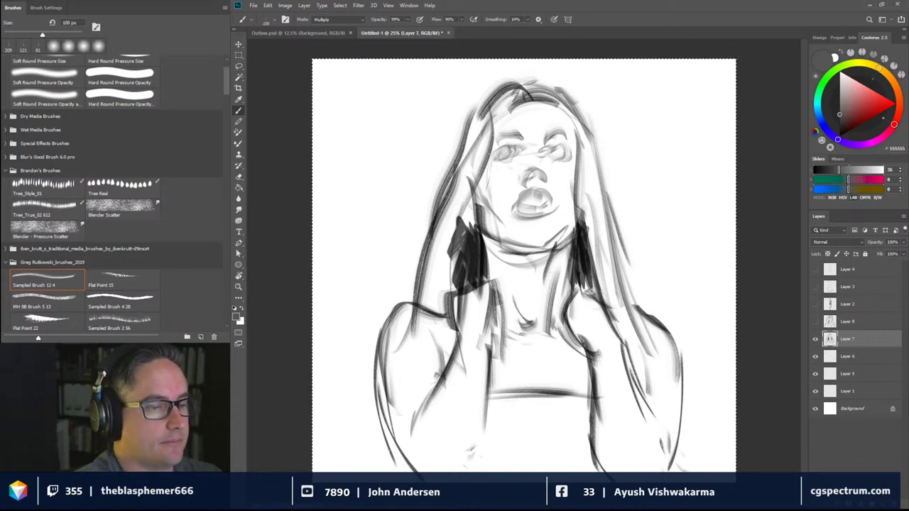
With a 100 px brush, darken the upper eyelids, nostrils, mouth line and eyebrows
left_click_drag(551, 154, 570, 145)
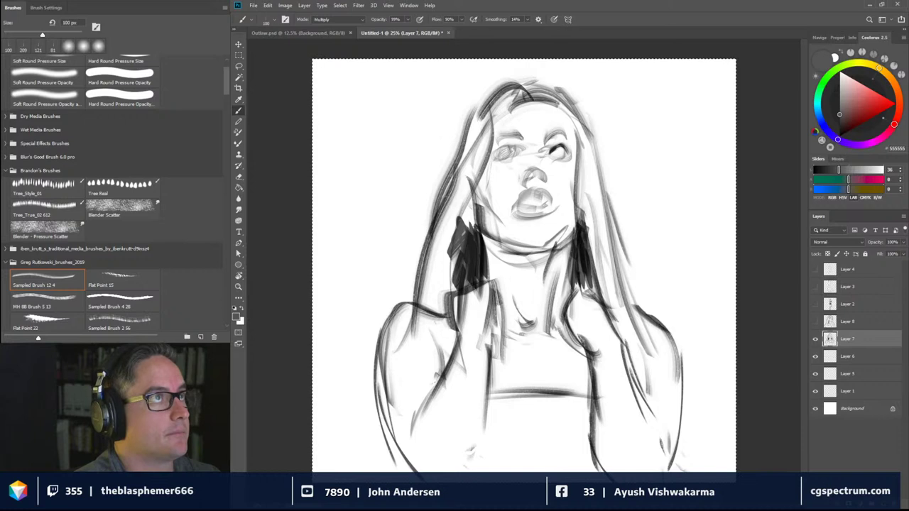
left_click_drag(496, 158, 510, 143)
left_click_drag(501, 147, 516, 143)
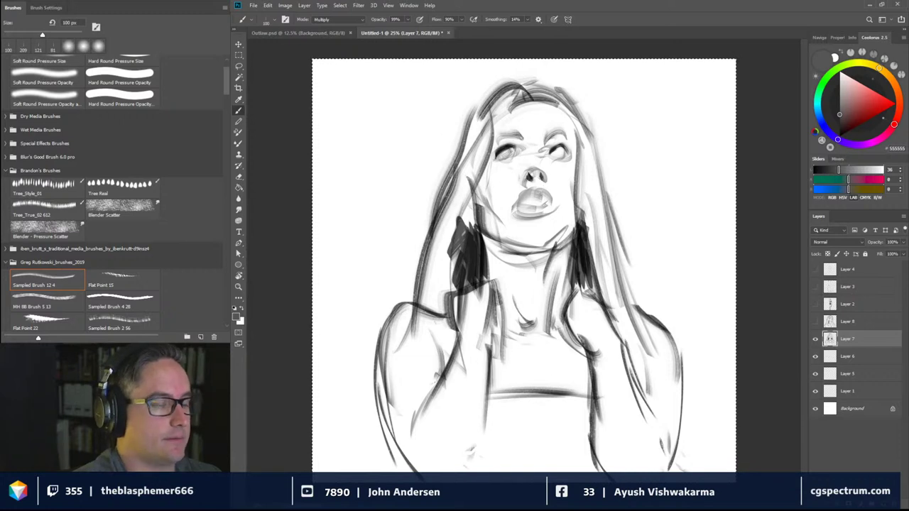
left_click_drag(524, 208, 549, 203)
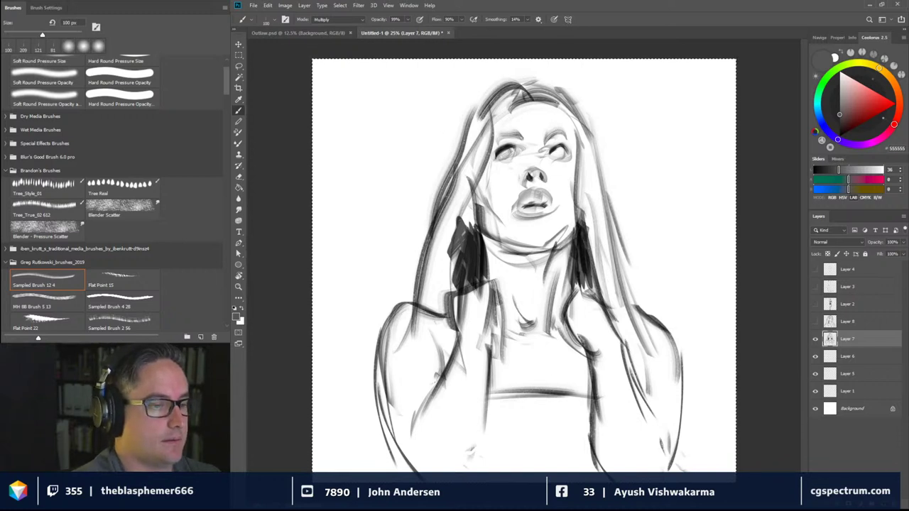
mouse_move(549, 139)
left_mouse_down()
mouse_move(564, 130)
mouse_move(526, 131)
left_mouse_up()
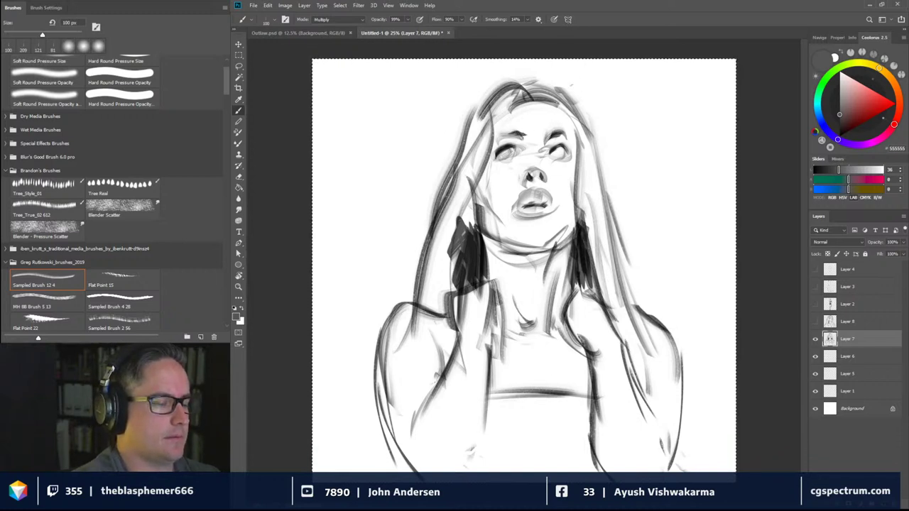
Add long thin hair strands on both sides of the face and strengthen the near upper arm's contour
left_click_drag(581, 124, 622, 291)
left_click_drag(471, 169, 441, 311)
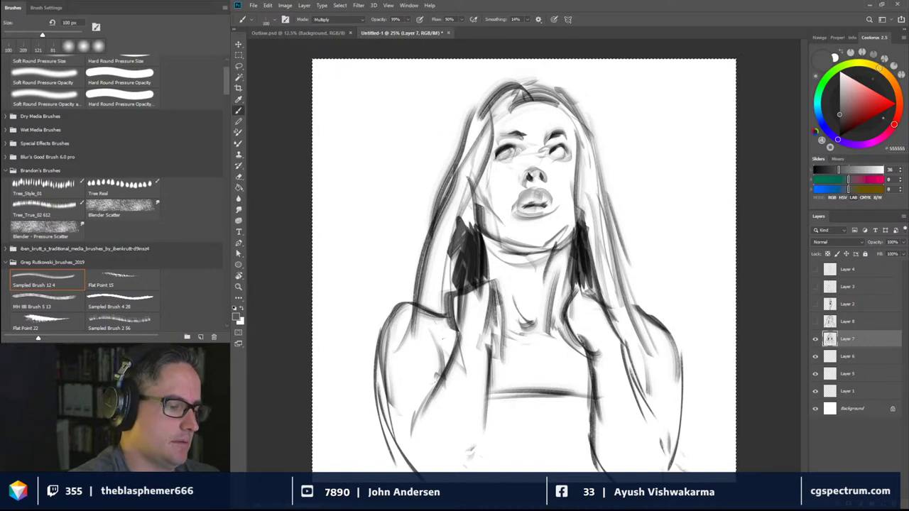
left_click_drag(473, 149, 440, 331)
mouse_move(436, 241)
left_mouse_down()
mouse_move(381, 423)
mouse_move(391, 472)
left_mouse_up()
Enlarge the brush to about 452 px and block in a dark background mass beside the far side of the hair
left_click_drag(584, 288, 606, 288, "alt")
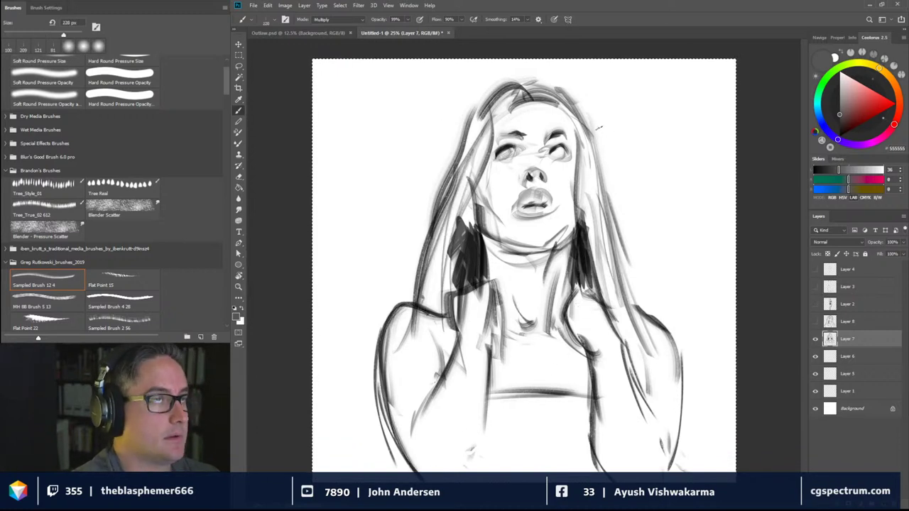
left_click_drag(589, 98, 632, 250)
left_click_drag(607, 142, 647, 140, "alt")
mouse_move(602, 92)
left_mouse_down()
mouse_move(655, 246)
mouse_move(600, 117)
mouse_move(610, 135)
left_mouse_up()
mouse_move(586, 106)
left_mouse_down()
mouse_move(607, 186)
mouse_move(652, 284)
left_mouse_up()
left_click_drag(603, 170, 639, 207)
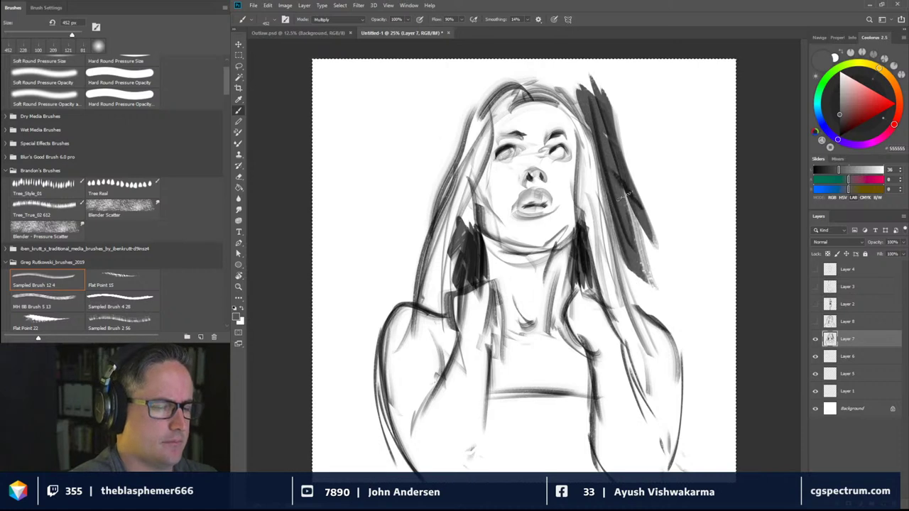
mouse_move(609, 92)
left_mouse_down()
mouse_move(643, 206)
mouse_move(612, 130)
mouse_move(631, 142)
mouse_move(647, 242)
left_mouse_up()
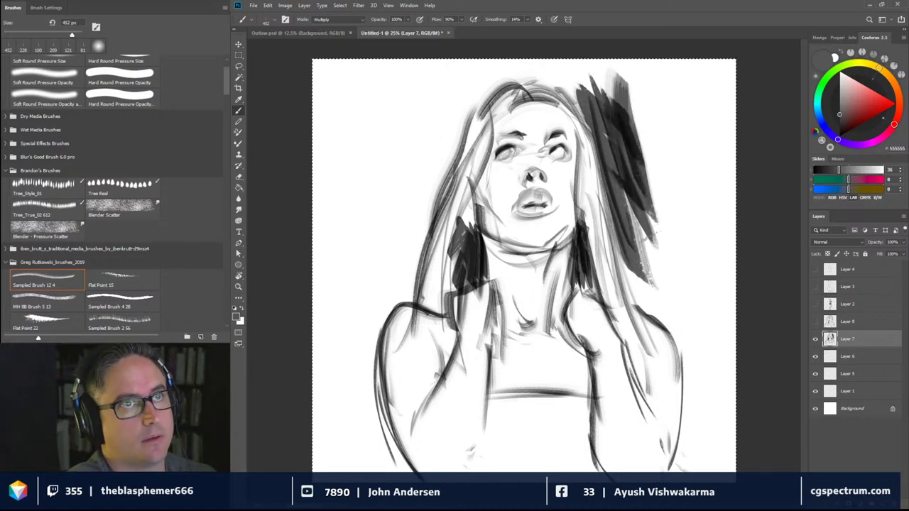
left_click_drag(635, 181, 660, 242)
Block in the dark background along the near side of the hair and over the crown to the far side
left_click_drag(474, 92, 465, 121)
left_click_drag(439, 174, 418, 243)
mouse_move(451, 112)
left_mouse_down()
mouse_move(415, 216)
mouse_move(424, 233)
left_mouse_up()
left_click_drag(455, 100, 436, 161)
left_click_drag(465, 79, 441, 170)
left_click_drag(493, 68, 462, 117)
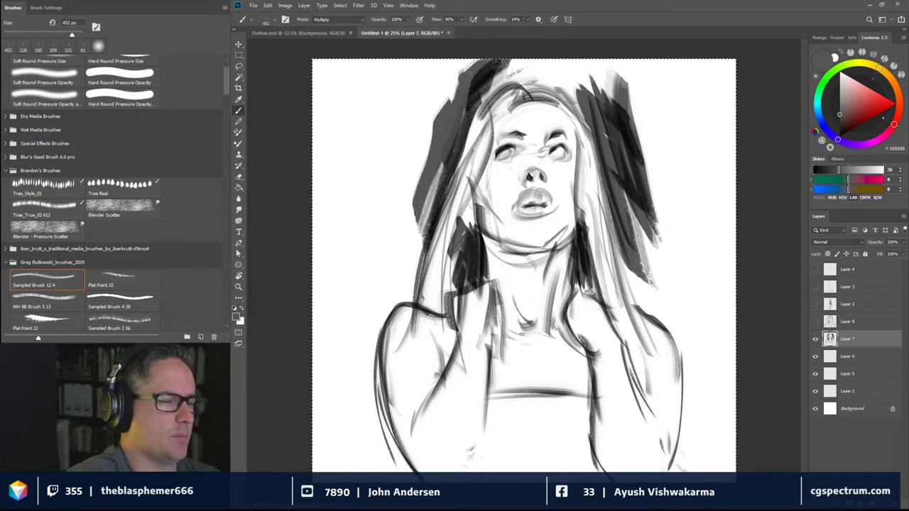
left_click_drag(541, 62, 492, 96)
left_click_drag(596, 92, 567, 110)
Deepen the near-side background and extend the dark mass on both sides down to the shoulders
mouse_move(465, 96)
left_mouse_down()
mouse_move(432, 147)
mouse_move(387, 280)
left_mouse_up()
left_click_drag(437, 117, 394, 284)
left_click_drag(439, 127, 406, 203)
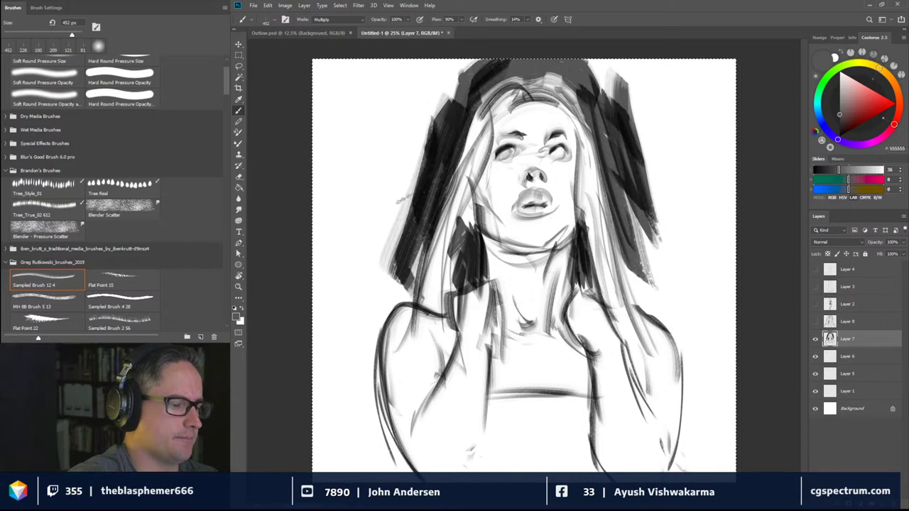
left_click_drag(427, 149, 387, 266)
left_click_drag(419, 167, 369, 291)
left_click_drag(421, 233, 395, 296)
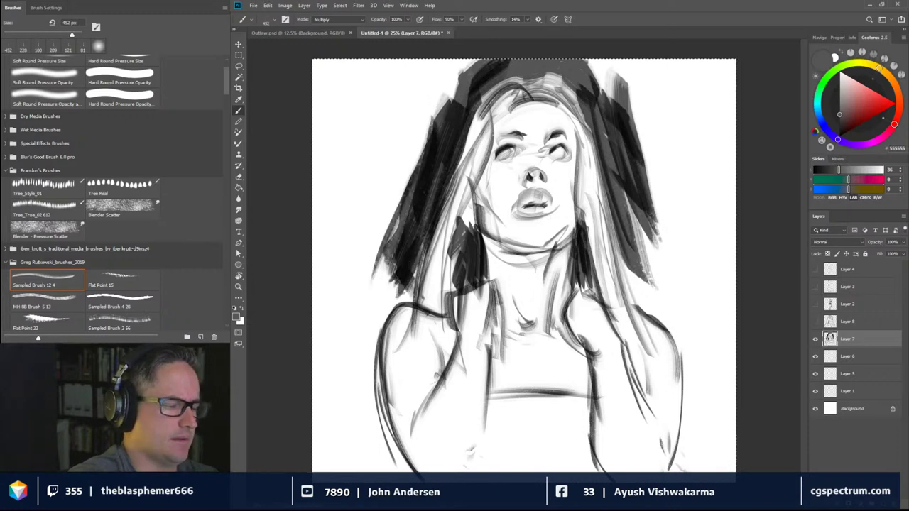
left_click_drag(422, 262, 365, 315)
left_click_drag(620, 186, 659, 317)
left_click_drag(629, 274, 685, 331)
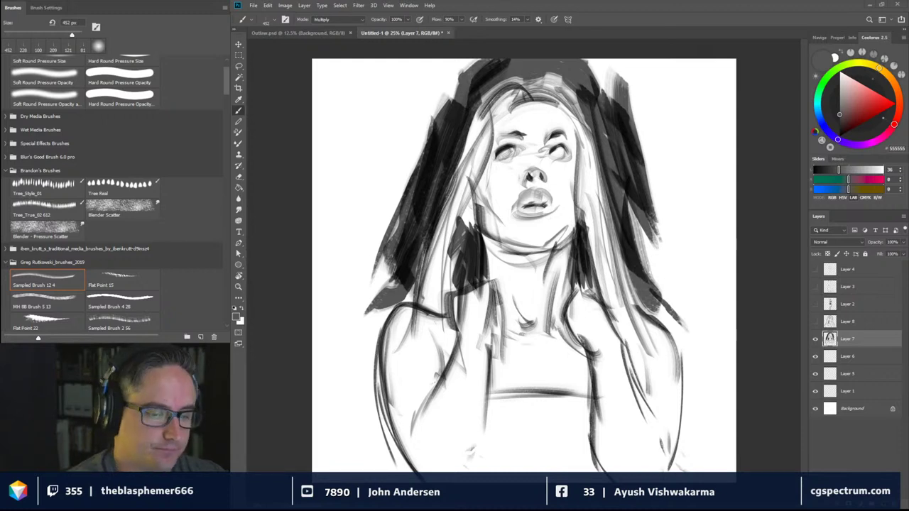
Hide Layer 7 with the portrait, select Layer 6, and reduce the brush to 250 px
left_click(815, 338)
left_click(848, 356)
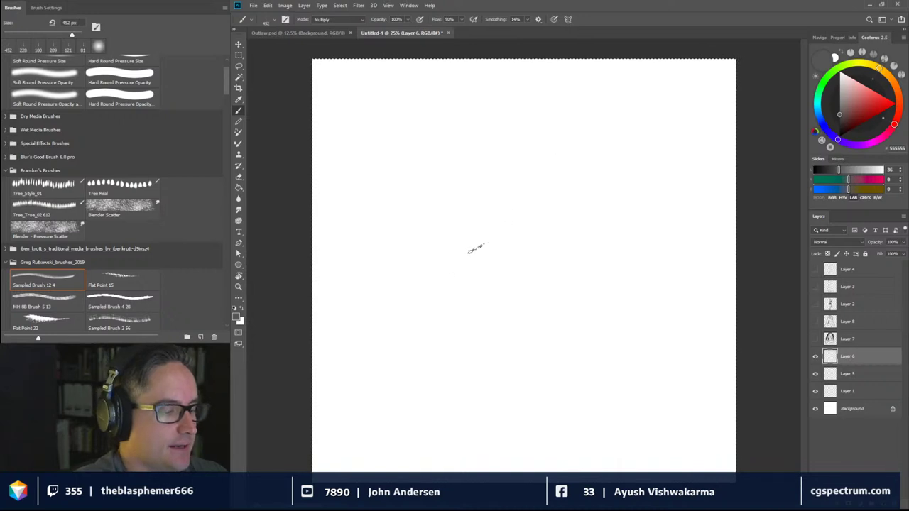
key("[")
key("[")
key("[")
key("[")
key("[")
Start a new bent-over figure with a long arched torso contour, the inner body curve and the upper edge of a tapering limb
mouse_move(445, 280)
left_mouse_down()
mouse_move(477, 208)
mouse_move(527, 207)
left_mouse_up()
mouse_move(497, 200)
left_mouse_down()
mouse_move(526, 200)
mouse_move(542, 184)
mouse_move(592, 194)
mouse_move(610, 212)
left_mouse_up()
left_click_drag(612, 226, 581, 238)
left_click_drag(558, 209, 572, 272)
mouse_move(560, 228)
left_mouse_down()
mouse_move(568, 287)
mouse_move(510, 299)
mouse_move(491, 326)
left_mouse_up()
left_click_drag(502, 291, 475, 406)
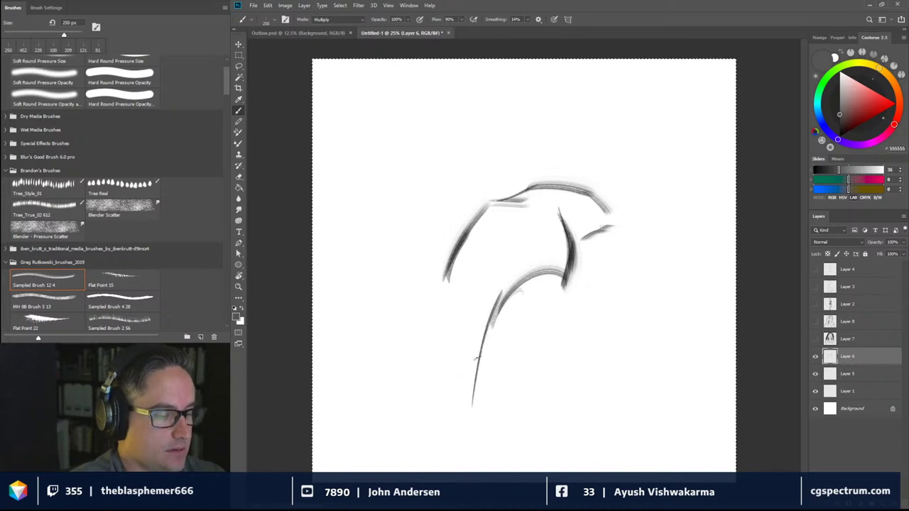
Close the tapering limb with its lower edge and add the short curved forms beside it and beneath the torso
mouse_move(490, 325)
left_mouse_down()
mouse_move(471, 398)
mouse_move(532, 323)
left_mouse_up()
left_click_drag(477, 384, 562, 274)
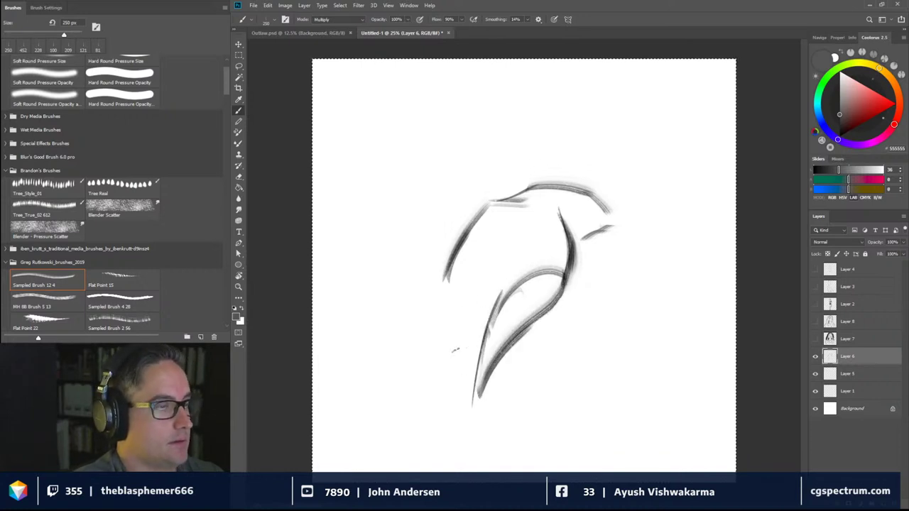
mouse_move(463, 306)
left_mouse_down()
mouse_move(456, 334)
mouse_move(471, 366)
left_mouse_up()
left_click_drag(476, 380, 521, 351)
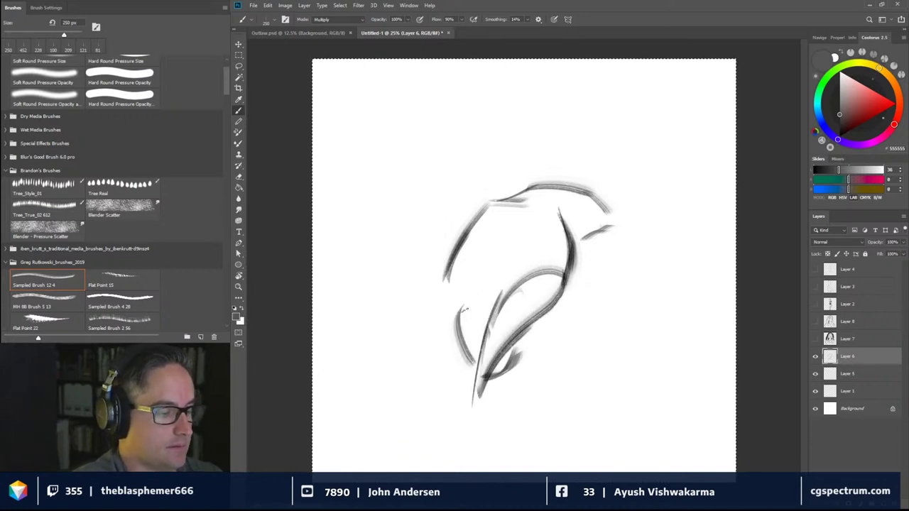
mouse_move(456, 305)
left_mouse_down()
mouse_move(487, 310)
mouse_move(490, 264)
mouse_move(501, 266)
mouse_move(505, 298)
left_mouse_up()
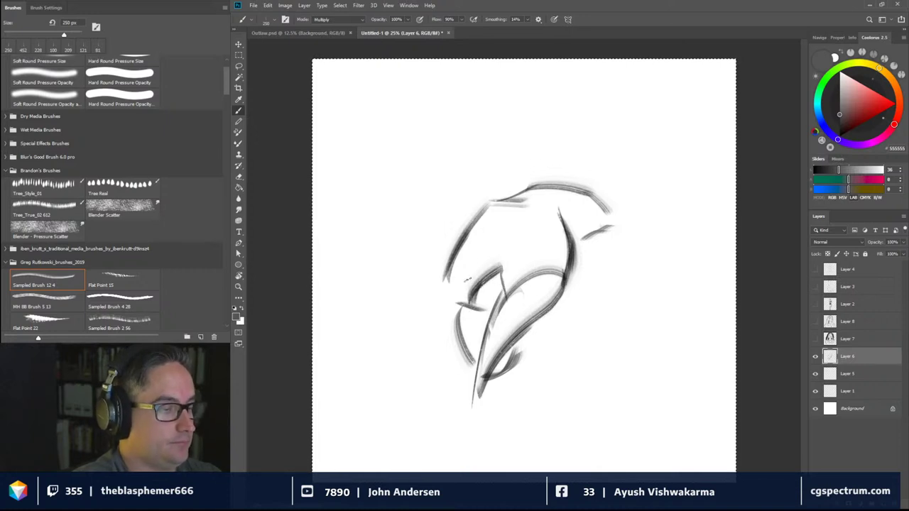
mouse_move(480, 264)
left_mouse_down()
mouse_move(463, 298)
mouse_move(429, 292)
mouse_move(439, 280)
mouse_move(460, 278)
left_mouse_up()
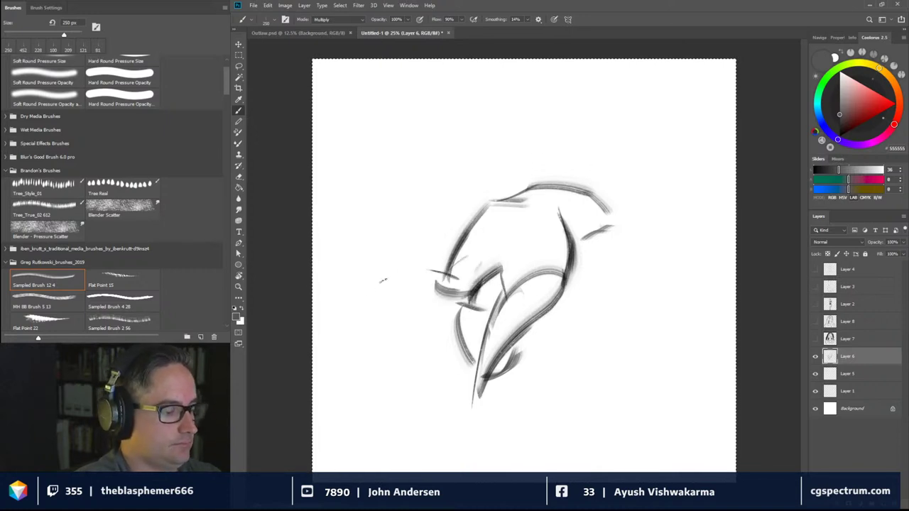
Draw the bent limb at the lower end of the torso and mark the ends of both limbs where they meet the ground
mouse_move(377, 298)
left_mouse_down()
mouse_move(444, 276)
mouse_move(355, 292)
mouse_move(404, 376)
left_mouse_up()
left_click_drag(354, 281, 412, 380)
left_click_drag(401, 291, 422, 370)
mouse_move(401, 291)
left_mouse_down()
mouse_move(412, 328)
mouse_move(435, 295)
mouse_move(416, 287)
mouse_move(430, 306)
mouse_move(459, 289)
left_mouse_up()
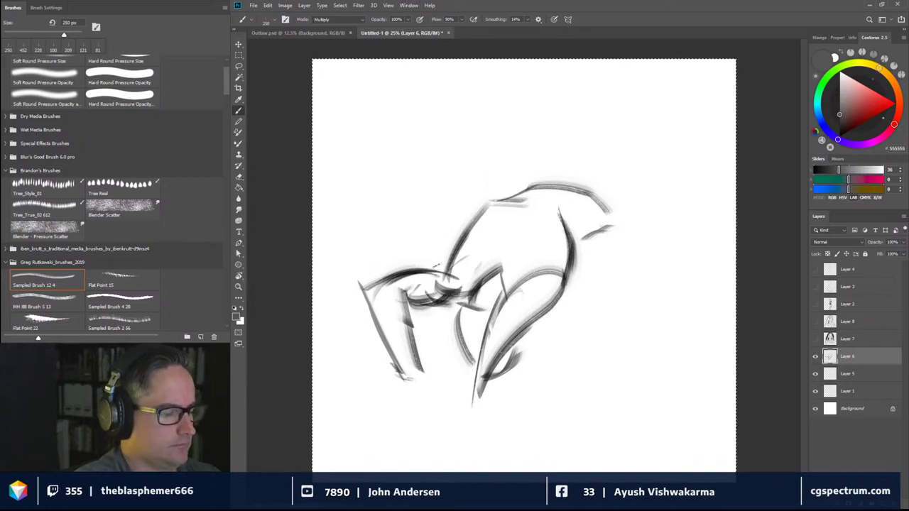
left_click_drag(359, 293, 449, 268)
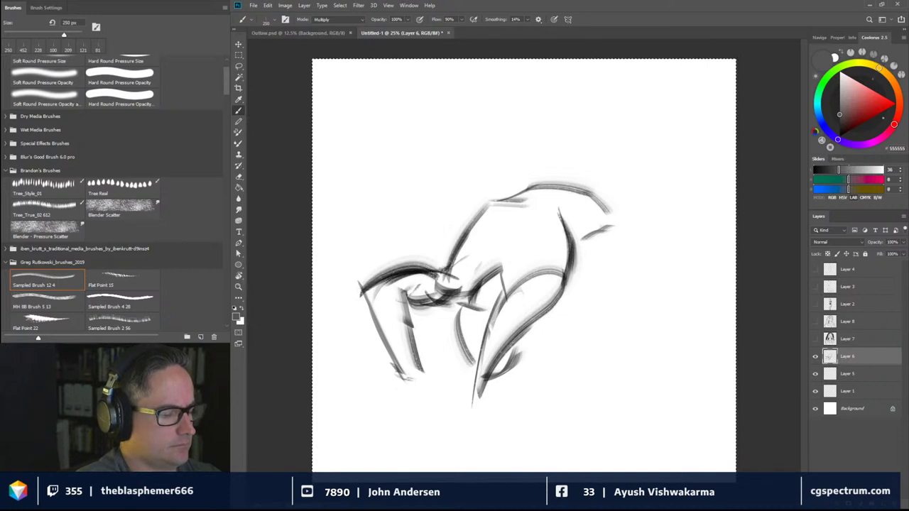
mouse_move(398, 378)
left_mouse_down()
mouse_move(379, 368)
mouse_move(396, 372)
left_mouse_up()
mouse_move(421, 369)
left_mouse_down()
mouse_move(444, 365)
mouse_move(469, 408)
mouse_move(547, 401)
left_mouse_up()
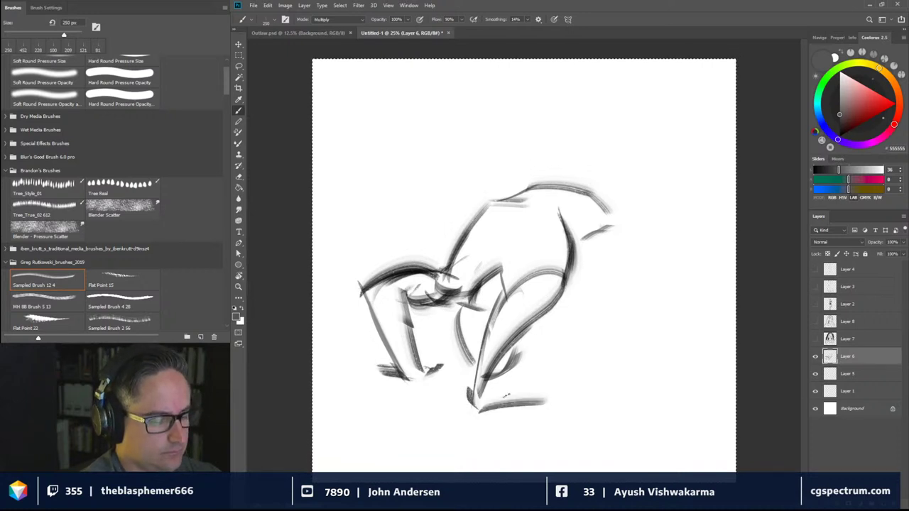
Close the front foot's upper edge, add a rounded contour behind the bent knee and draw the curved form at the far hip
left_click_drag(486, 388, 540, 395)
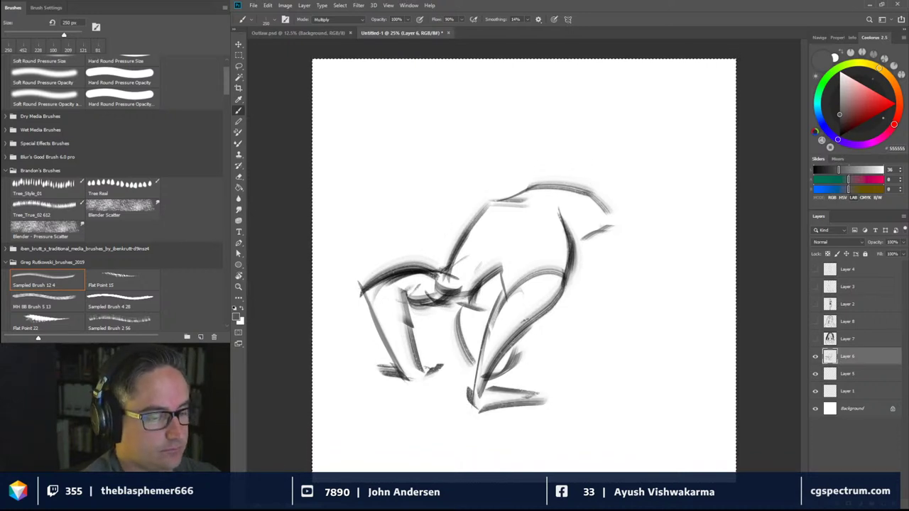
mouse_move(524, 321)
left_mouse_down()
mouse_move(558, 327)
mouse_move(564, 272)
mouse_move(571, 306)
left_mouse_up()
mouse_move(541, 330)
left_mouse_down()
mouse_move(571, 304)
mouse_move(572, 287)
left_mouse_up()
left_click_drag(580, 247, 602, 235)
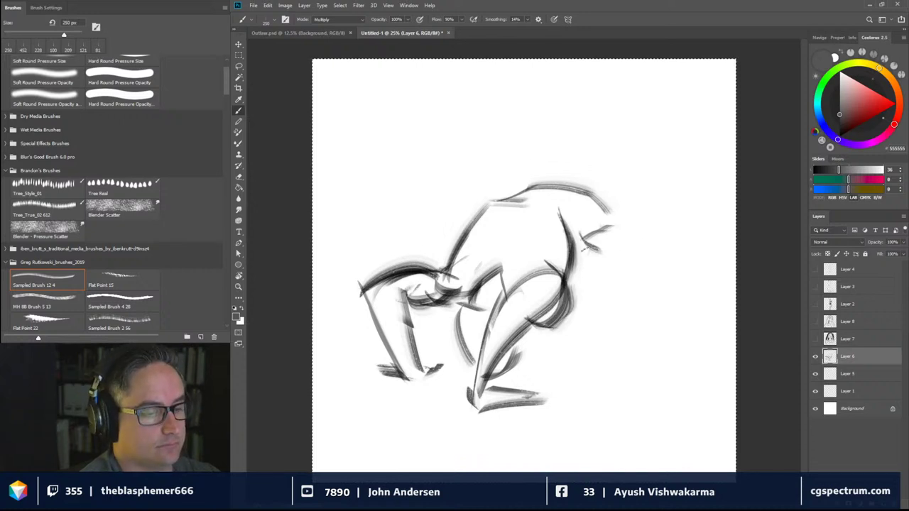
mouse_move(569, 260)
left_mouse_down()
mouse_move(612, 217)
mouse_move(618, 237)
mouse_move(626, 233)
left_mouse_up()
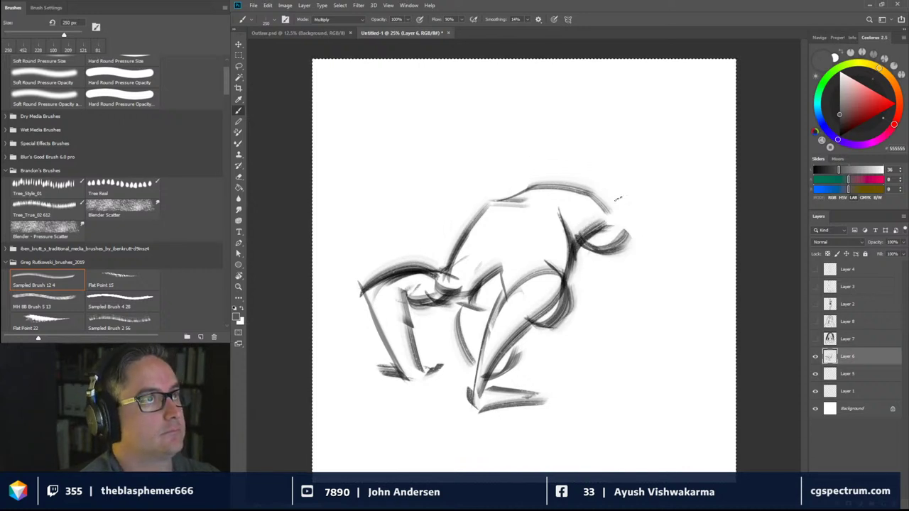
Draw the outstretched upper limb with its upper and lower contours, and add a small rounded arch above the torso
mouse_move(571, 186)
left_mouse_down()
mouse_move(609, 193)
mouse_move(617, 210)
mouse_move(666, 176)
left_mouse_up()
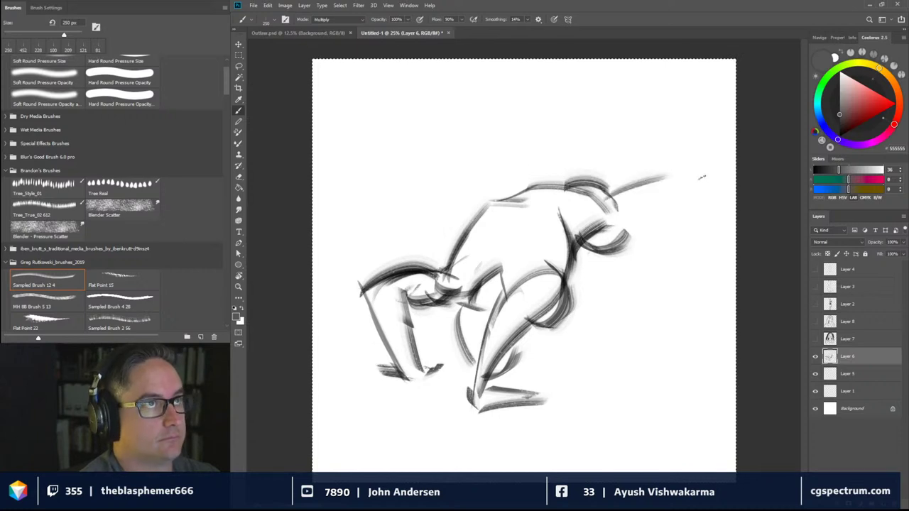
left_click_drag(599, 191, 665, 173)
left_click_drag(609, 191, 703, 171)
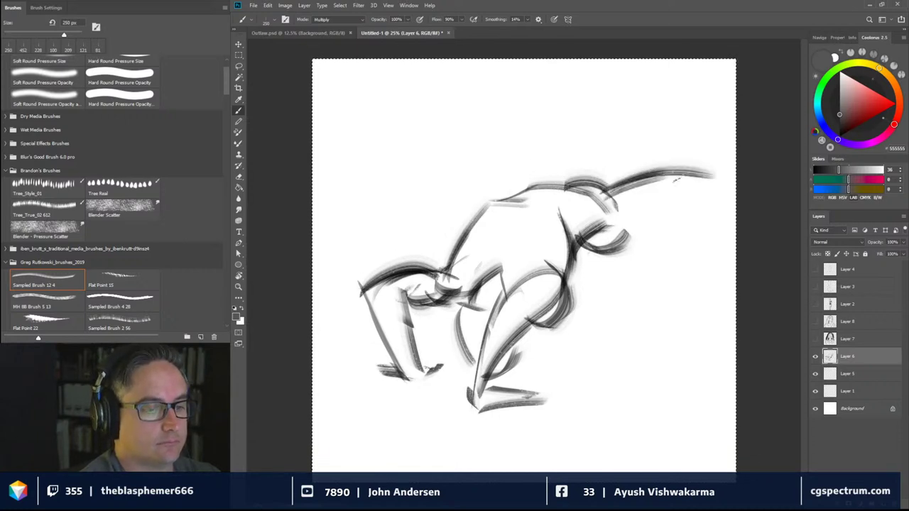
mouse_move(632, 179)
left_mouse_down()
mouse_move(673, 165)
mouse_move(704, 173)
mouse_move(686, 225)
left_mouse_up()
left_click_drag(624, 226, 688, 203)
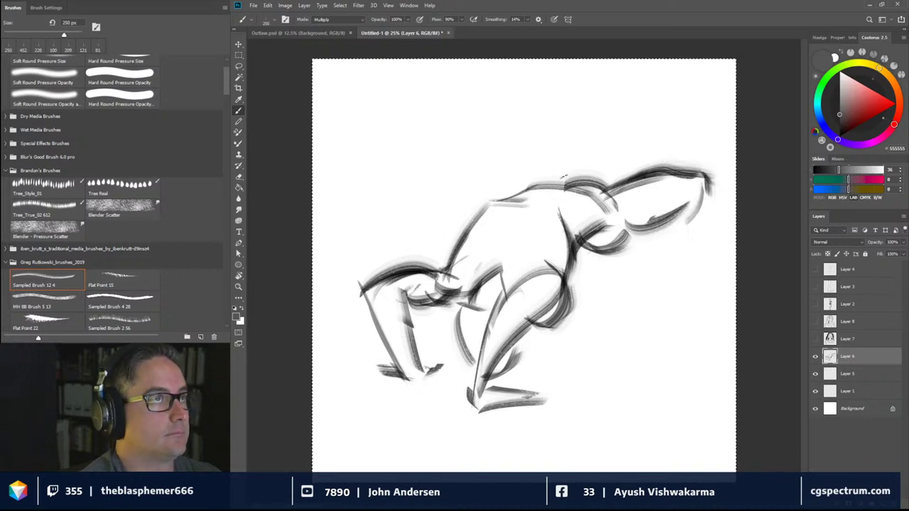
mouse_move(549, 190)
left_mouse_down()
mouse_move(569, 162)
mouse_move(579, 168)
mouse_move(572, 158)
left_mouse_up()
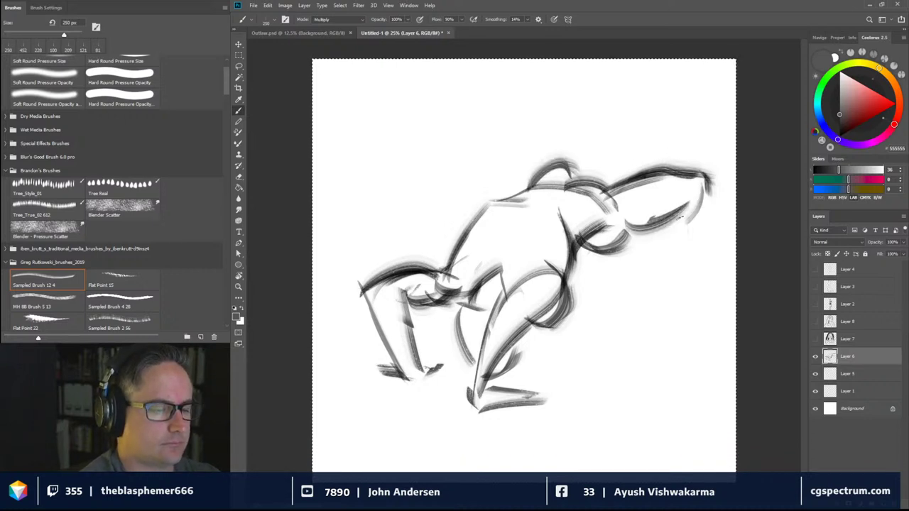
Draw the lower section of the outstretched limb down to the ground and finish it with a flat wedge-shaped end
left_click_drag(687, 210, 676, 240)
mouse_move(702, 196)
left_mouse_down()
mouse_move(668, 279)
mouse_move(680, 272)
left_mouse_up()
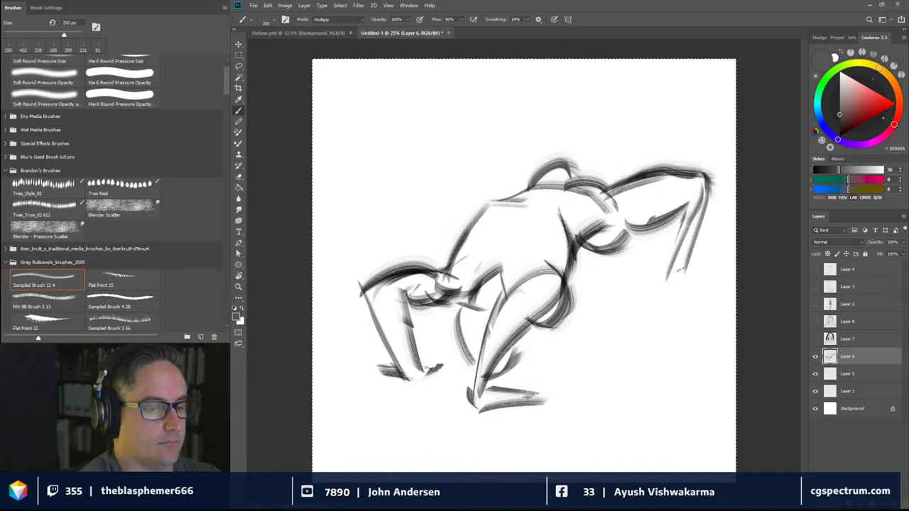
left_click_drag(702, 199, 659, 298)
left_click_drag(688, 238, 655, 319)
mouse_move(651, 304)
left_mouse_down()
mouse_move(675, 215)
mouse_move(641, 319)
mouse_move(692, 306)
left_mouse_up()
mouse_move(636, 324)
left_mouse_down()
mouse_move(703, 316)
mouse_move(702, 307)
mouse_move(662, 309)
mouse_move(703, 308)
left_mouse_up()
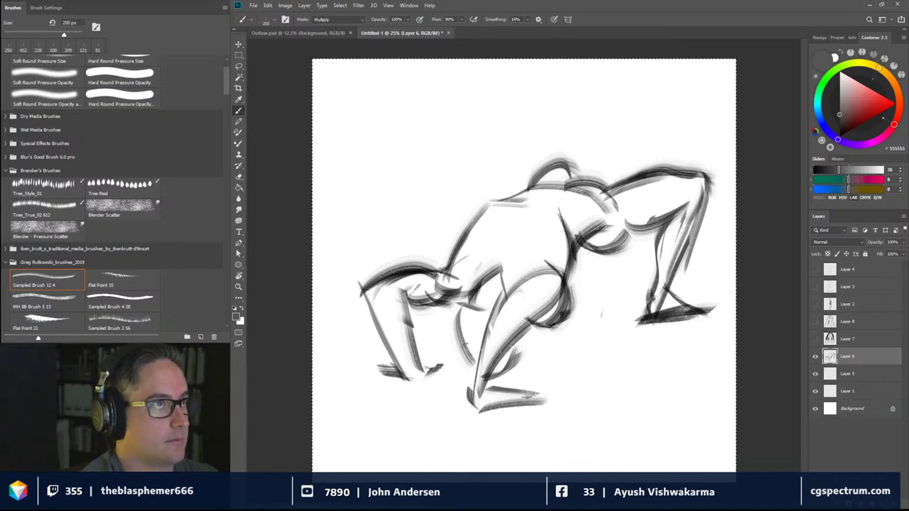
Refine the hanging form and front limb beneath the torso, and add light interior contour strokes across the torso
mouse_move(461, 339)
left_mouse_down()
mouse_move(479, 343)
mouse_move(475, 365)
left_mouse_up()
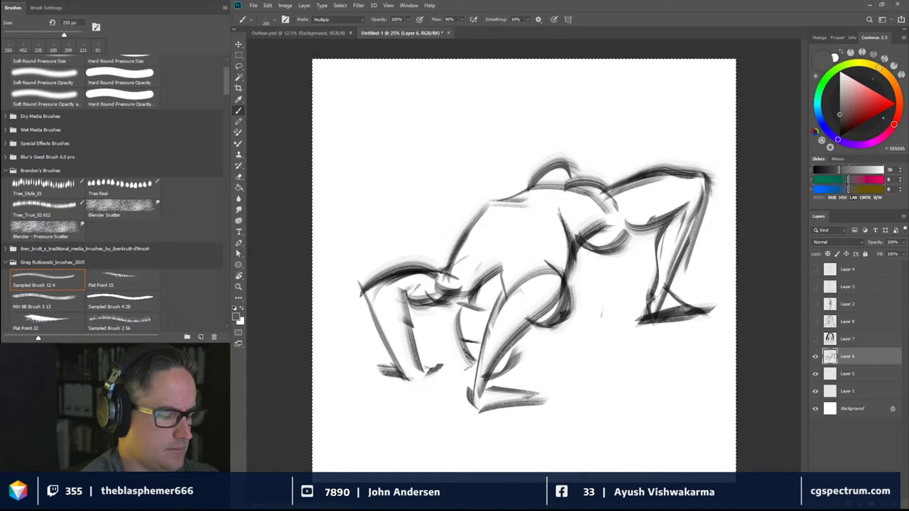
left_click_drag(524, 331, 509, 358)
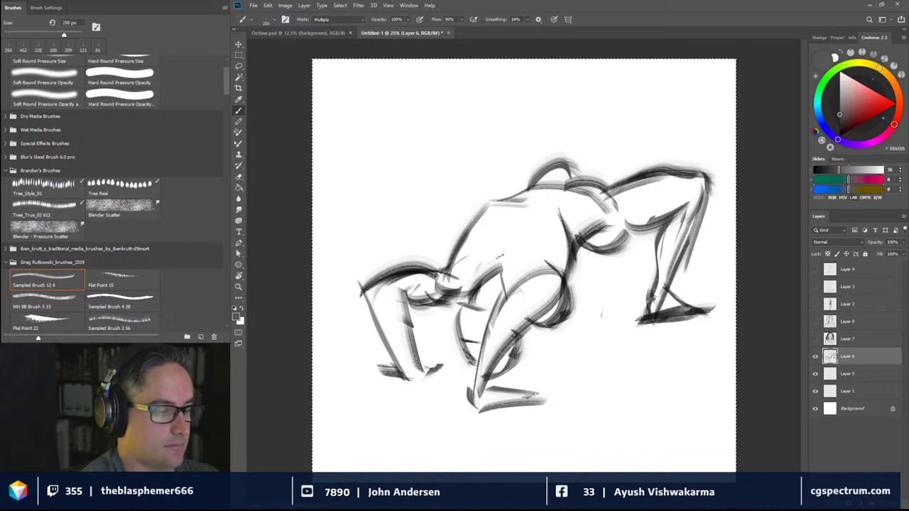
left_click_drag(510, 226, 501, 269)
mouse_move(526, 213)
left_mouse_down()
mouse_move(501, 251)
mouse_move(532, 237)
left_mouse_up()
left_click_drag(481, 225, 475, 235)
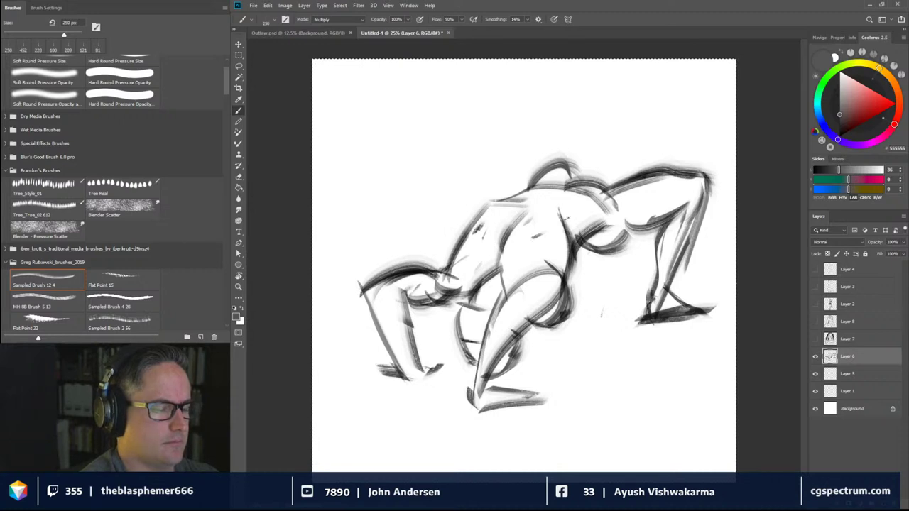
mouse_move(553, 201)
left_mouse_down()
mouse_move(567, 202)
mouse_move(551, 229)
mouse_move(568, 227)
left_mouse_up()
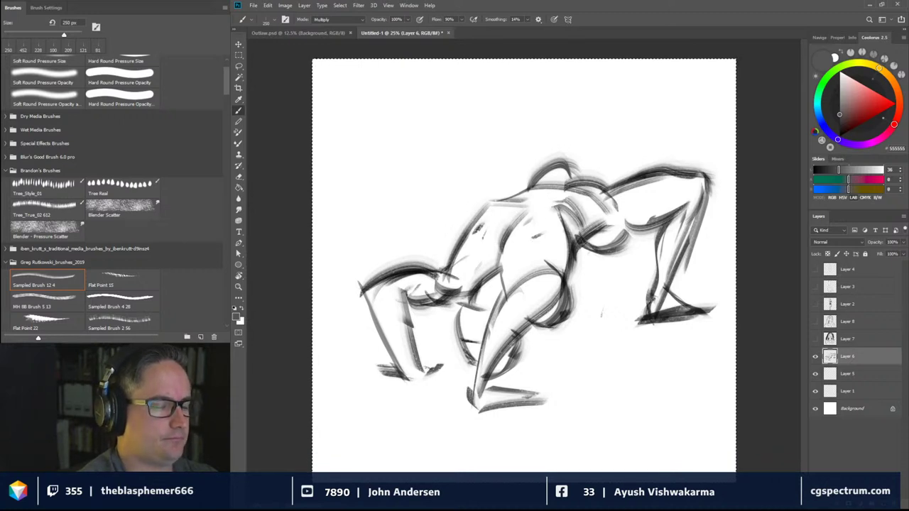
Darken the curved form where the torso meets the outstretched limb and stroke in ground shadows near both supporting ends
left_click_drag(608, 214, 591, 237)
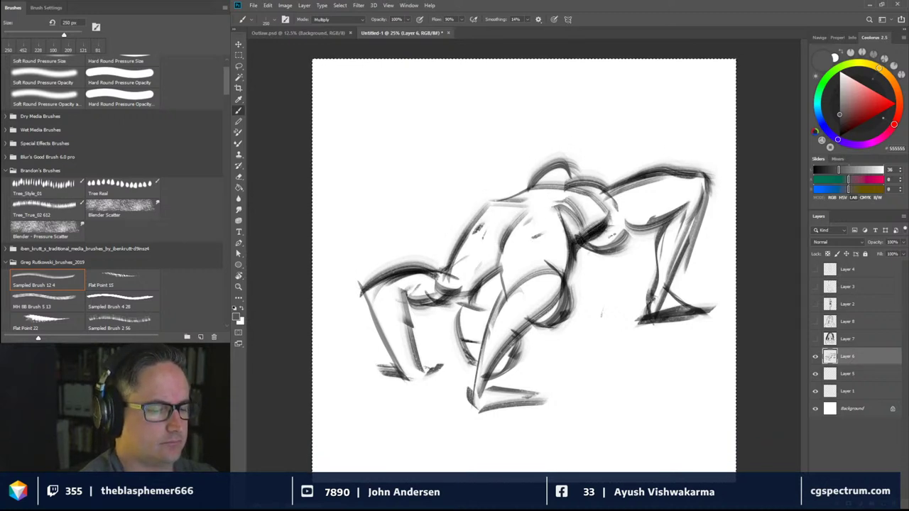
mouse_move(600, 192)
left_mouse_down()
mouse_move(618, 225)
mouse_move(597, 240)
mouse_move(621, 228)
mouse_move(619, 213)
mouse_move(570, 182)
mouse_move(544, 184)
mouse_move(607, 229)
left_mouse_up()
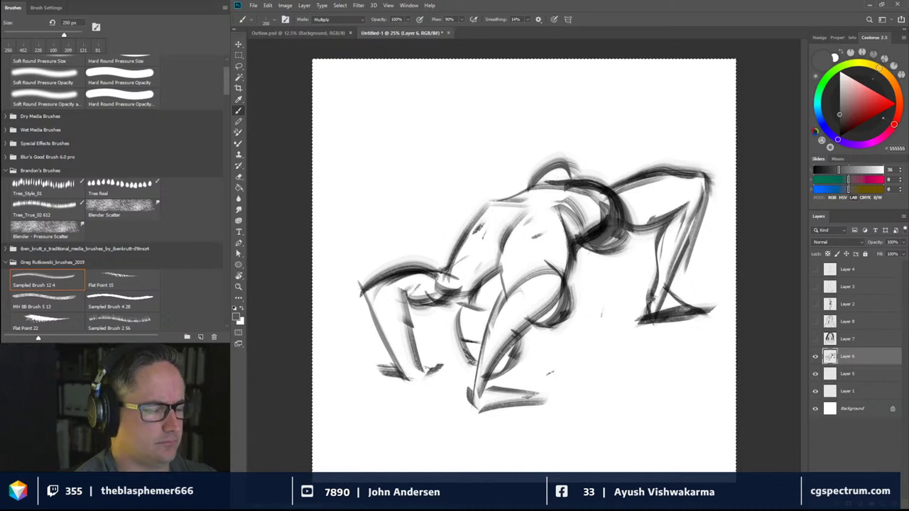
mouse_move(561, 355)
left_mouse_down()
mouse_move(505, 375)
mouse_move(548, 354)
mouse_move(541, 351)
mouse_move(568, 356)
left_mouse_up()
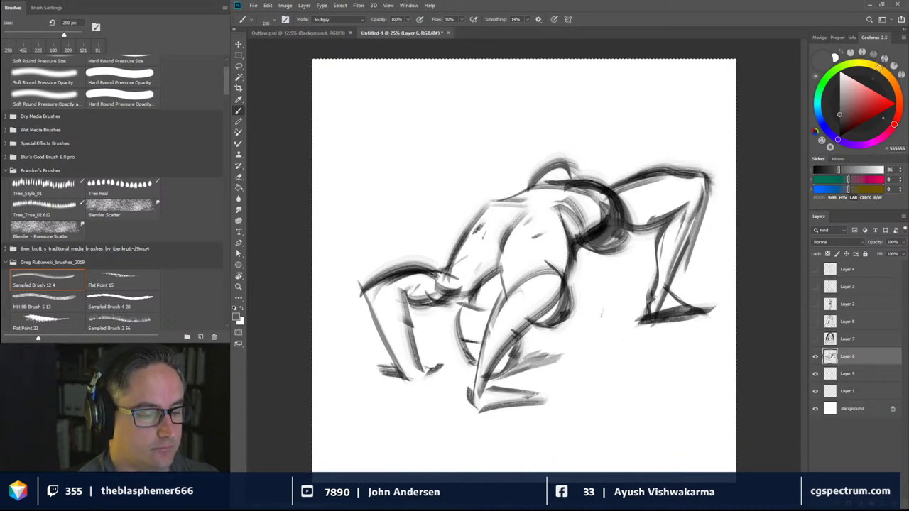
mouse_move(682, 320)
left_mouse_down()
mouse_move(637, 328)
mouse_move(633, 336)
mouse_move(662, 353)
left_mouse_up()
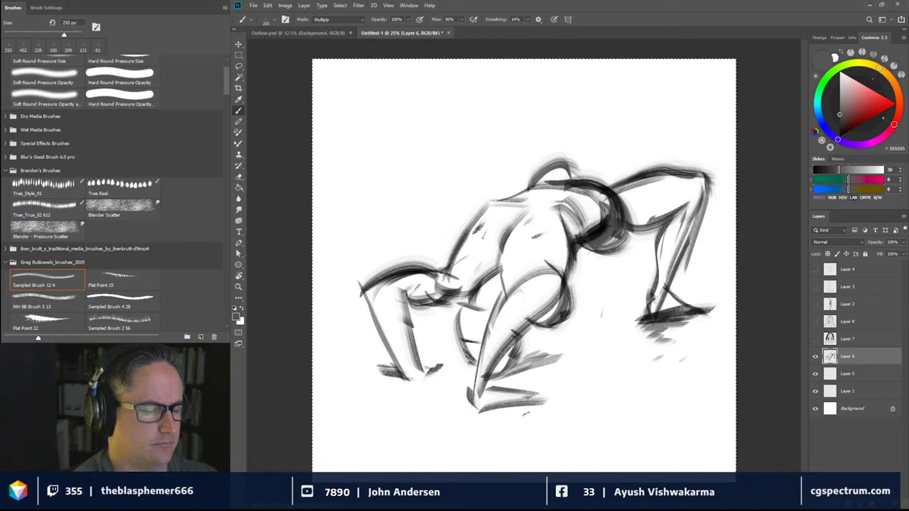
Hide Layer 6 with the bent-over figure, make Layer 5 active and undo a trial scribble on it
left_click(815, 355)
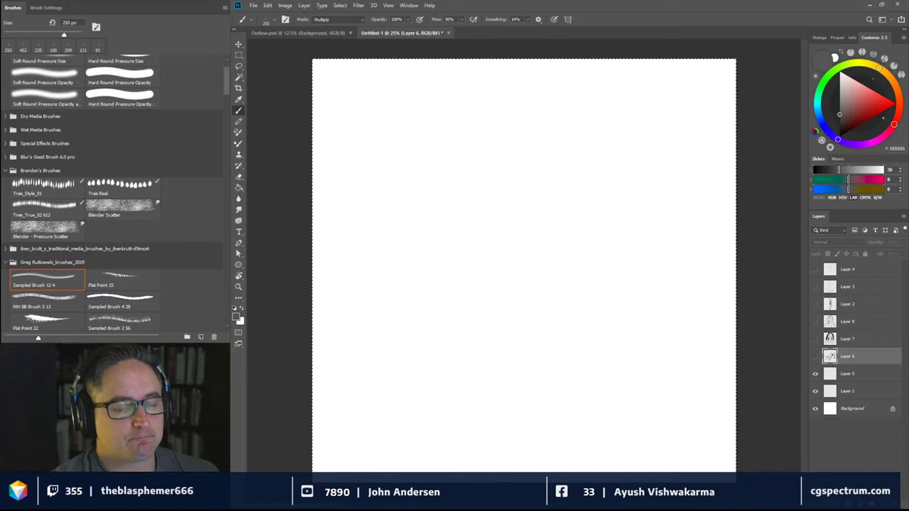
left_click(574, 207)
key("Return")
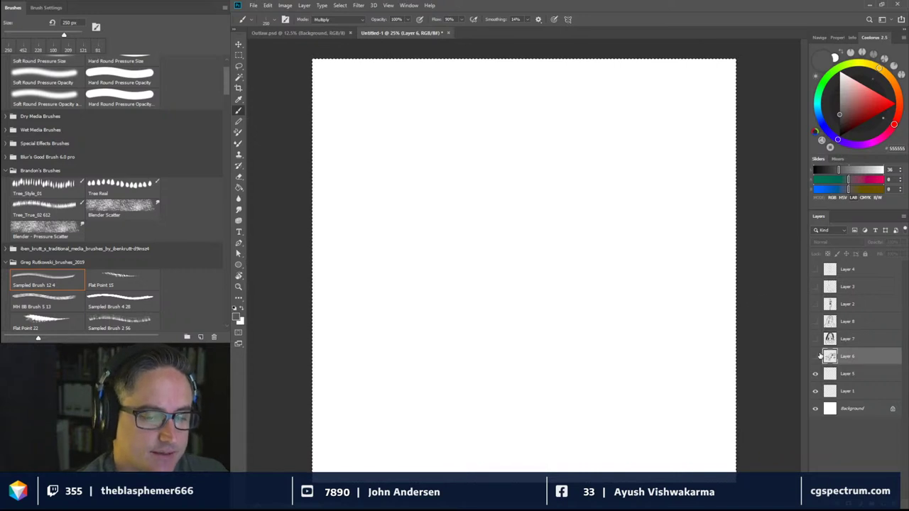
left_click(847, 375)
mouse_move(528, 173)
left_mouse_down()
mouse_move(538, 234)
mouse_move(561, 185)
mouse_move(555, 213)
mouse_move(573, 178)
mouse_move(589, 194)
mouse_move(581, 170)
mouse_move(560, 228)
mouse_move(606, 225)
left_mouse_up()
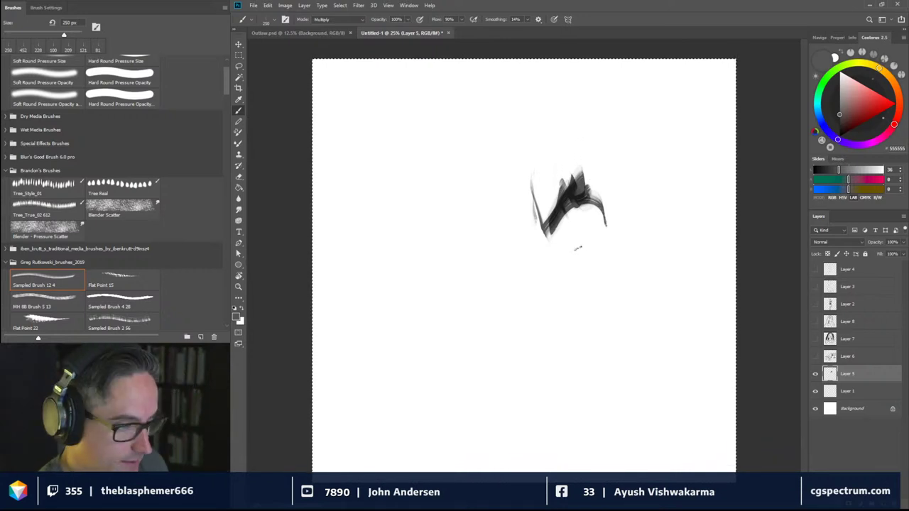
key("ctrl+z")
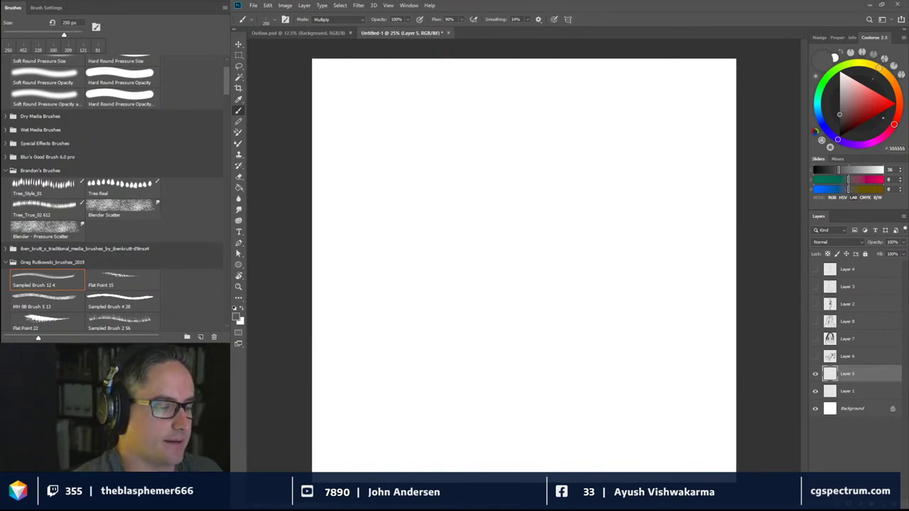
Start a new arched figure with faint placement marks, the sloping upper torso line and a horizontal line at the shoulder
mouse_move(417, 301)
left_mouse_down()
mouse_move(428, 296)
mouse_move(409, 346)
left_mouse_up()
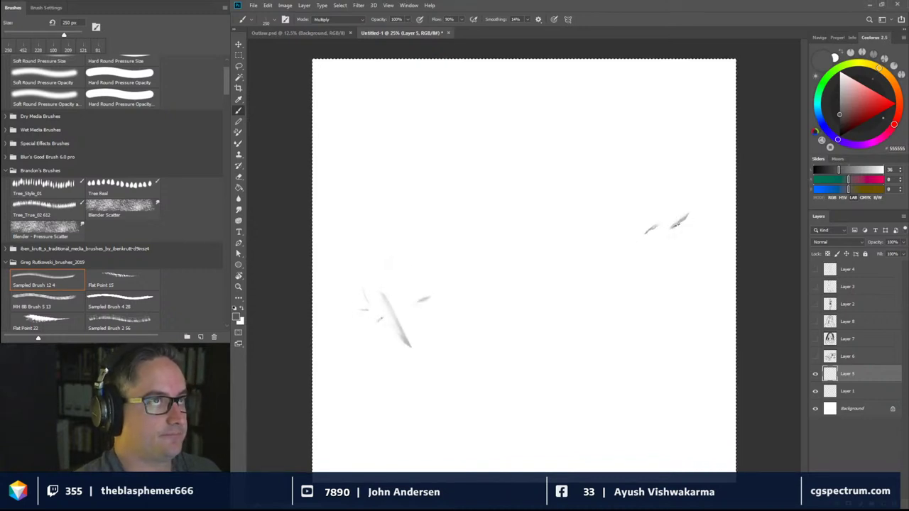
left_click_drag(616, 214, 571, 218)
left_click_drag(542, 215, 530, 217)
left_click_drag(470, 228, 434, 246)
left_click_drag(497, 218, 425, 252)
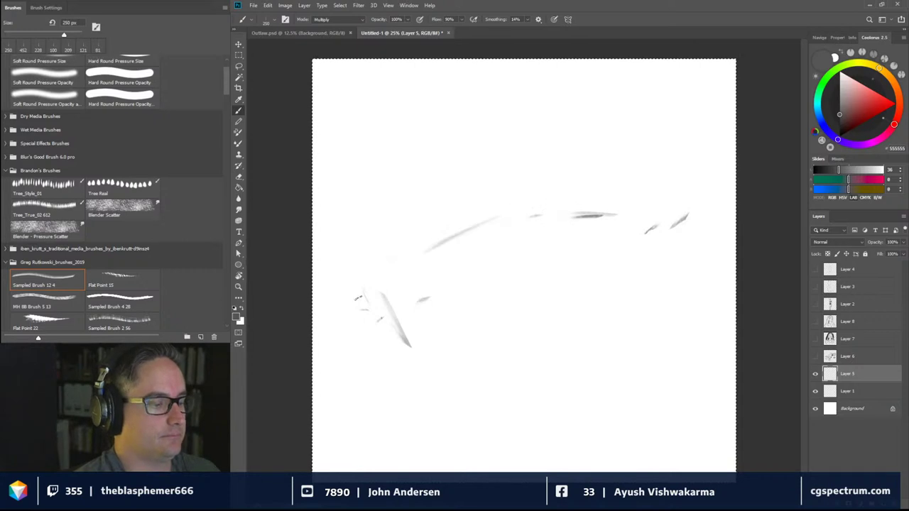
mouse_move(525, 206)
left_mouse_down()
mouse_move(417, 283)
mouse_move(434, 267)
mouse_move(382, 269)
left_mouse_up()
left_click_drag(448, 269, 364, 267)
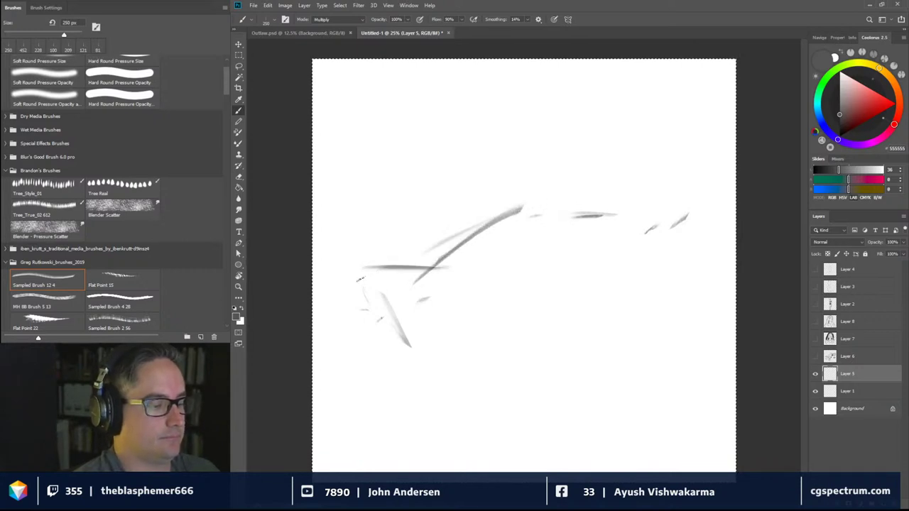
Draw the torso's underside, the horizontal thigh and the lower leg slanting down to a first foot line
mouse_move(454, 307)
left_mouse_down()
mouse_move(544, 250)
mouse_move(589, 254)
left_mouse_up()
mouse_move(563, 214)
left_mouse_down()
mouse_move(716, 220)
mouse_move(586, 214)
mouse_move(670, 213)
left_mouse_up()
left_click_drag(696, 216, 640, 318)
mouse_move(603, 264)
left_mouse_down()
mouse_move(632, 252)
mouse_move(585, 248)
mouse_move(661, 239)
mouse_move(568, 260)
mouse_move(540, 250)
mouse_move(590, 245)
mouse_move(571, 265)
mouse_move(665, 234)
mouse_move(619, 329)
left_mouse_up()
mouse_move(657, 261)
left_mouse_down()
mouse_move(628, 328)
mouse_move(690, 349)
left_mouse_up()
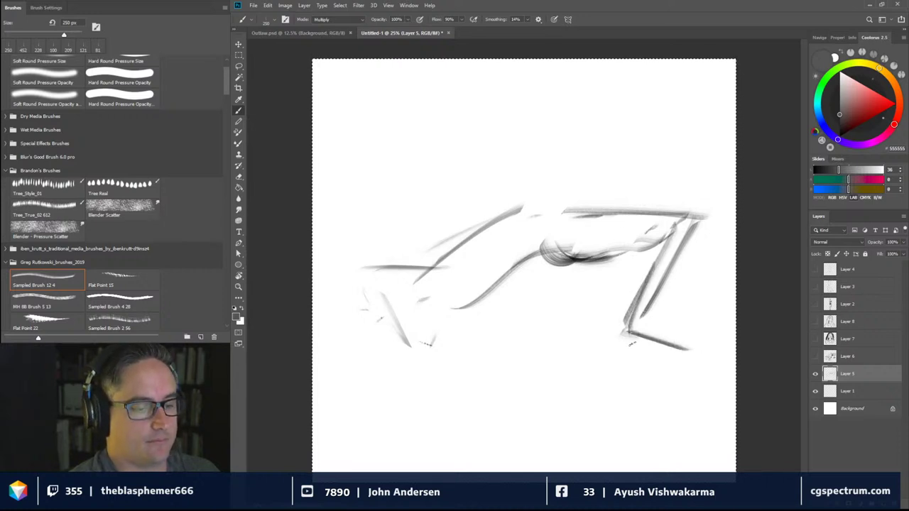
Complete the foot as a wedge, strengthen the back of the lower leg and round out the thigh and hip contours
left_click_drag(621, 336, 703, 343)
left_click_drag(646, 314, 690, 345)
left_click_drag(687, 280, 687, 251)
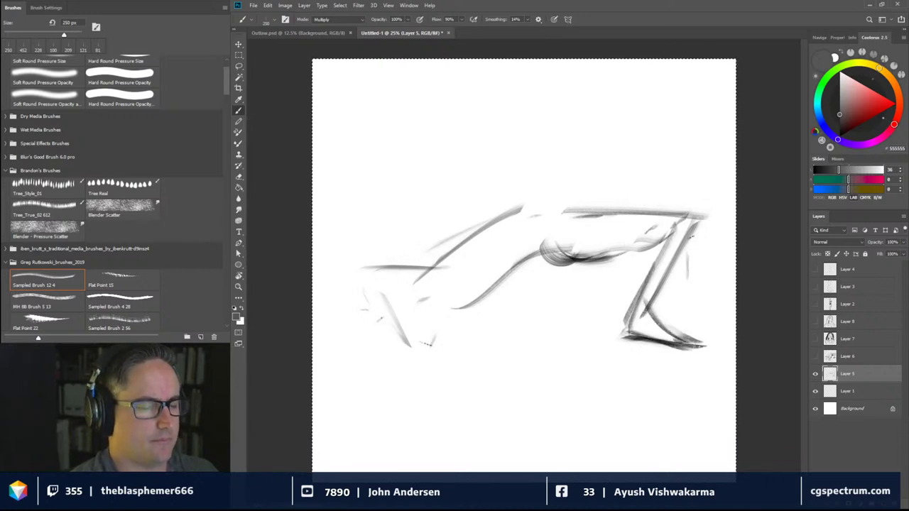
left_click_drag(701, 221, 663, 312)
mouse_move(703, 242)
left_mouse_down()
mouse_move(694, 198)
mouse_move(565, 211)
mouse_move(701, 201)
mouse_move(553, 206)
mouse_move(594, 210)
mouse_move(573, 257)
left_mouse_up()
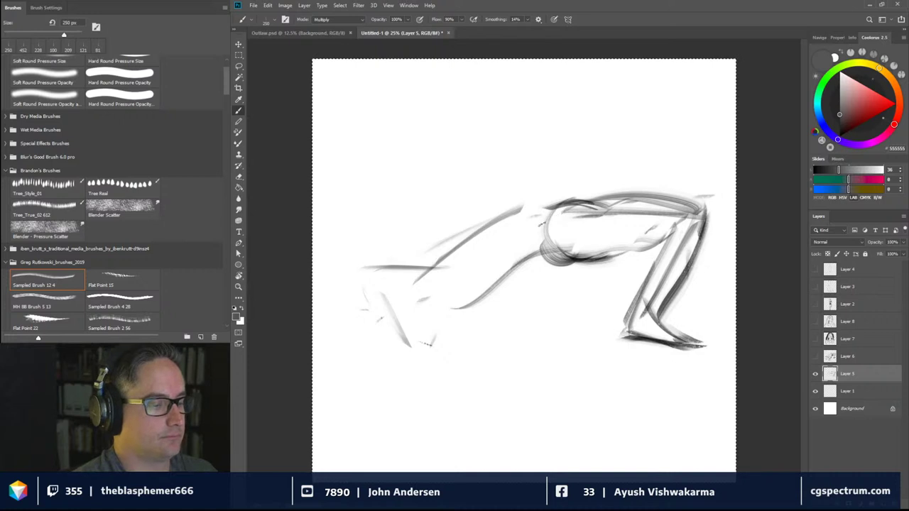
Close the torso between hip and shoulder, and draw the rounded head hanging beneath it
mouse_move(550, 219)
left_mouse_down()
mouse_move(480, 210)
mouse_move(450, 240)
mouse_move(492, 208)
mouse_move(445, 242)
mouse_move(470, 269)
mouse_move(434, 274)
left_mouse_up()
mouse_move(490, 232)
left_mouse_down()
mouse_move(455, 238)
mouse_move(531, 258)
left_mouse_up()
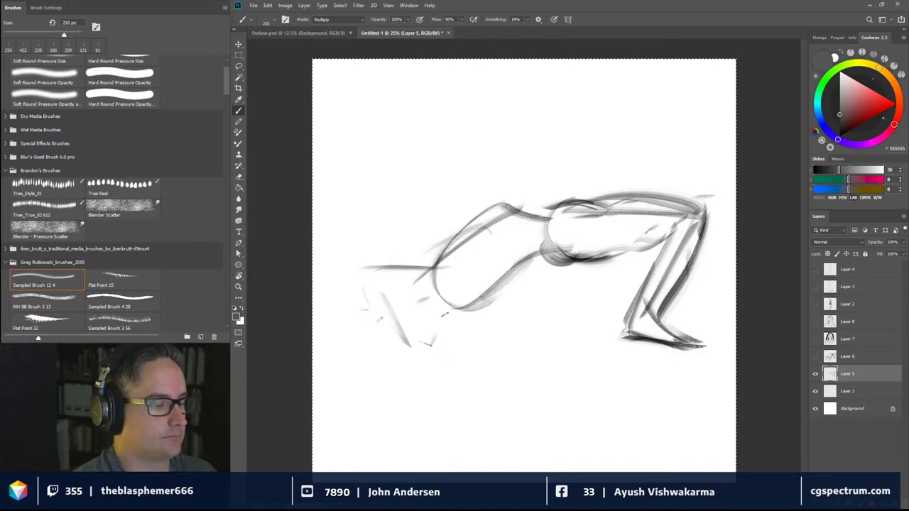
mouse_move(444, 313)
left_mouse_down()
mouse_move(417, 326)
mouse_move(440, 354)
mouse_move(454, 343)
mouse_move(409, 333)
mouse_move(444, 337)
mouse_move(409, 332)
mouse_move(469, 309)
mouse_move(427, 356)
mouse_move(454, 352)
left_mouse_up()
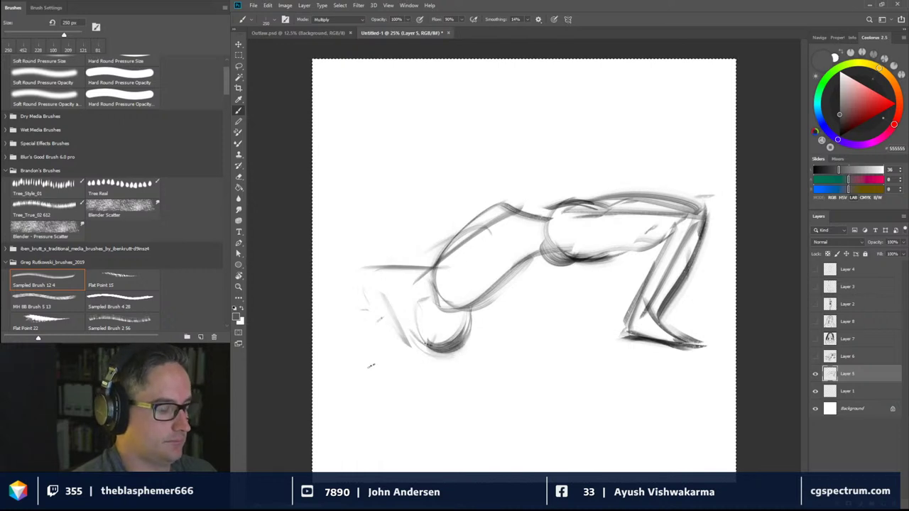
Draw the supporting arm with its hand on the ground, both forearm edges and the upper arm joining the shoulder
mouse_move(371, 365)
left_mouse_down()
mouse_move(402, 371)
mouse_move(370, 356)
mouse_move(438, 372)
mouse_move(377, 365)
mouse_move(434, 370)
left_mouse_up()
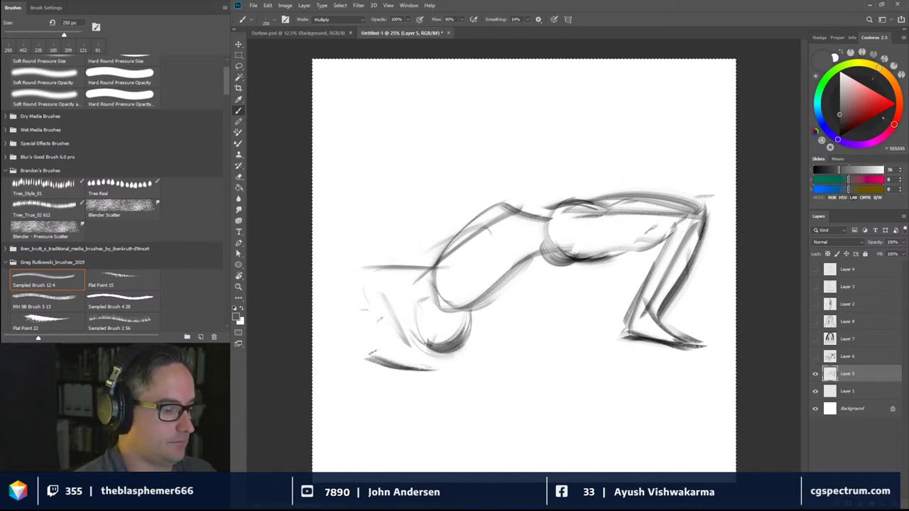
left_click_drag(365, 270, 369, 358)
left_click_drag(369, 319, 398, 365)
mouse_move(387, 266)
left_mouse_down()
mouse_move(394, 351)
mouse_move(391, 318)
mouse_move(420, 300)
mouse_move(451, 312)
mouse_move(481, 295)
left_mouse_up()
left_click_drag(392, 249, 439, 255)
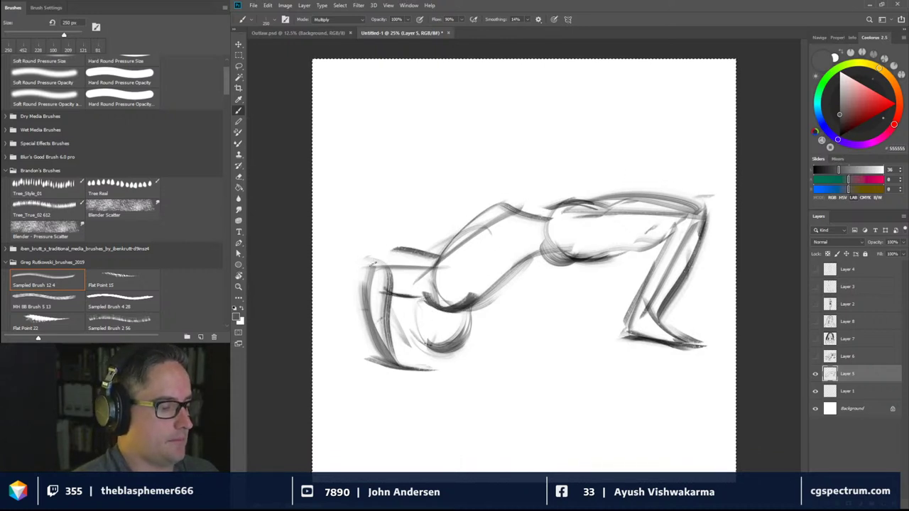
mouse_move(370, 268)
left_mouse_down()
mouse_move(388, 251)
mouse_move(439, 259)
left_mouse_up()
mouse_move(389, 342)
left_mouse_down()
mouse_move(420, 333)
mouse_move(437, 367)
left_mouse_up()
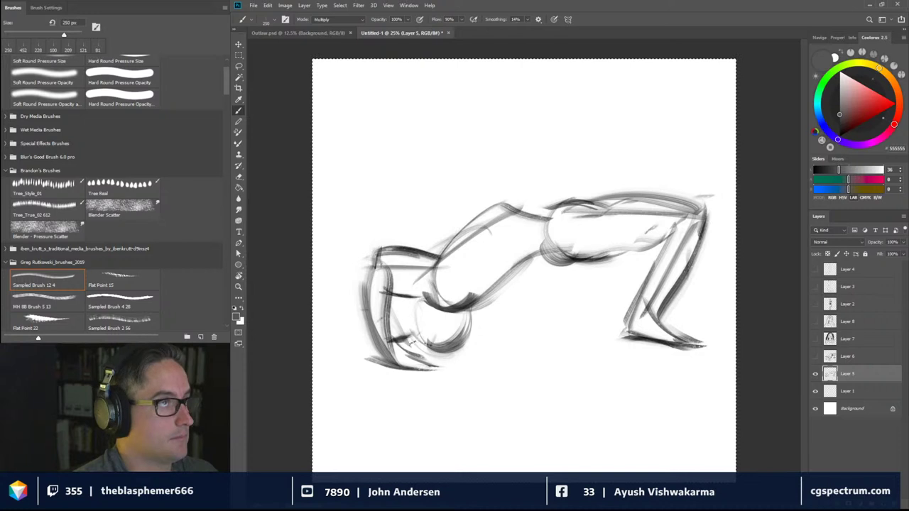
Add dark accents around the hanging head and shade the torso's underside where it rises from the neck
left_click_drag(416, 321, 423, 346)
mouse_move(403, 310)
left_mouse_down()
mouse_move(422, 304)
mouse_move(412, 315)
mouse_move(420, 337)
left_mouse_up()
mouse_move(470, 312)
left_mouse_down()
mouse_move(455, 347)
mouse_move(492, 291)
mouse_move(474, 317)
left_mouse_up()
mouse_move(503, 264)
left_mouse_down()
mouse_move(489, 308)
mouse_move(483, 303)
mouse_move(546, 249)
left_mouse_up()
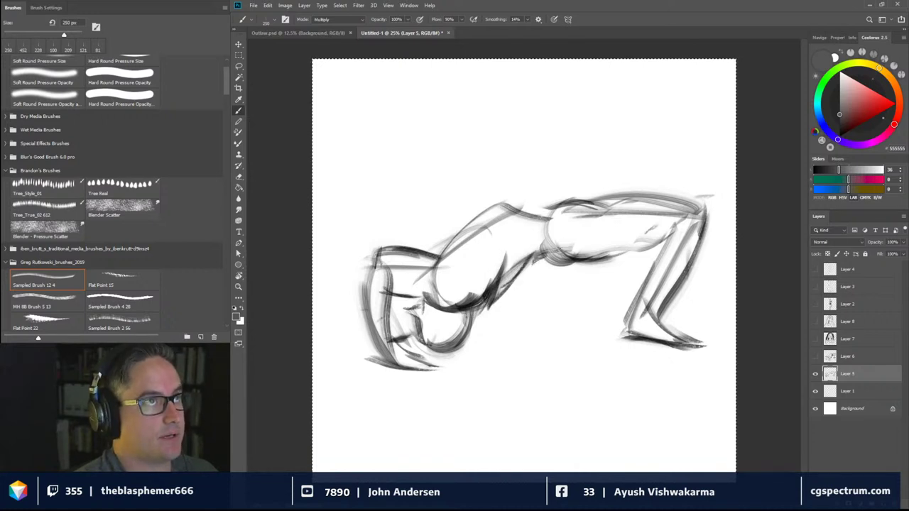
Darken the upper contour at the waist and hip, and reinforce the top of the thigh and the knee
mouse_move(539, 213)
left_mouse_down()
mouse_move(499, 209)
mouse_move(534, 206)
left_mouse_up()
left_click_drag(561, 211, 513, 207)
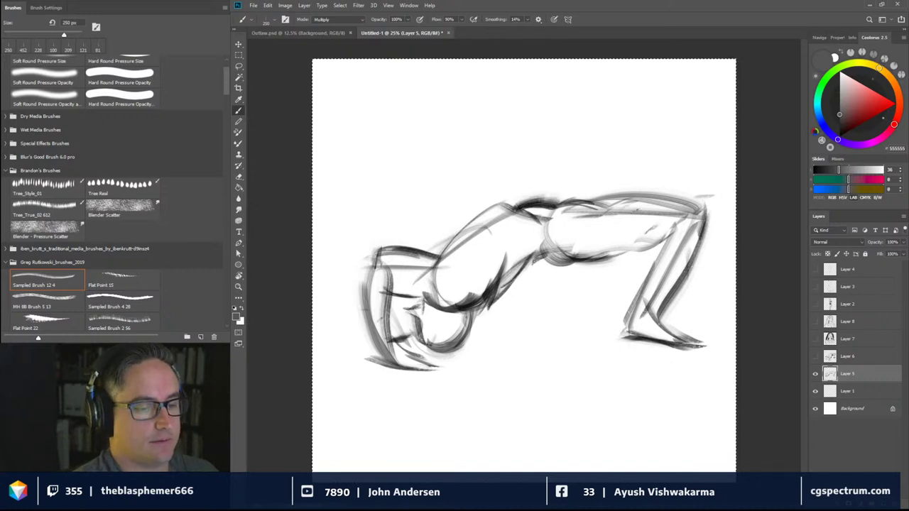
left_click_drag(703, 202, 626, 207)
left_click_drag(718, 216, 660, 204)
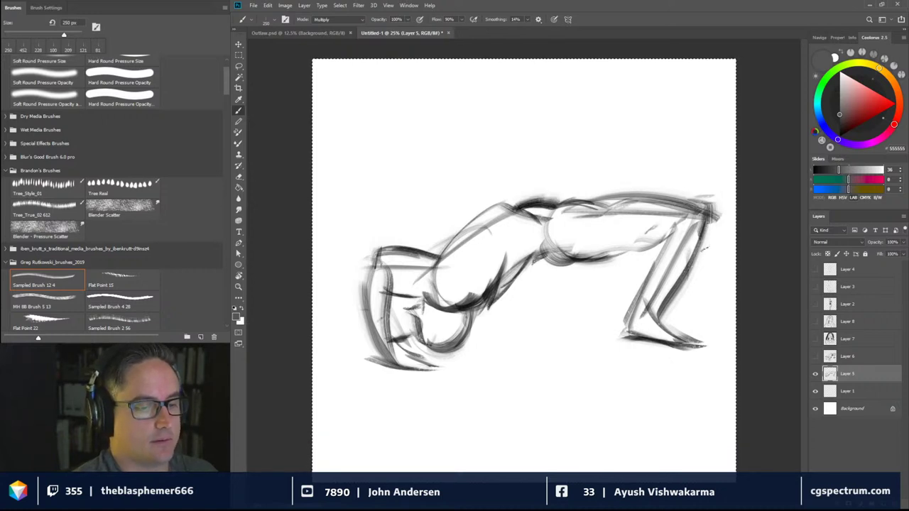
Darken the near shin, draw the far lower leg with its foot behind it, and add the far thigh contour above the hip
left_click_drag(703, 238, 660, 311)
left_click_drag(657, 246, 634, 301)
mouse_move(603, 254)
left_mouse_down()
mouse_move(597, 322)
mouse_move(608, 308)
mouse_move(612, 321)
mouse_move(612, 295)
left_mouse_up()
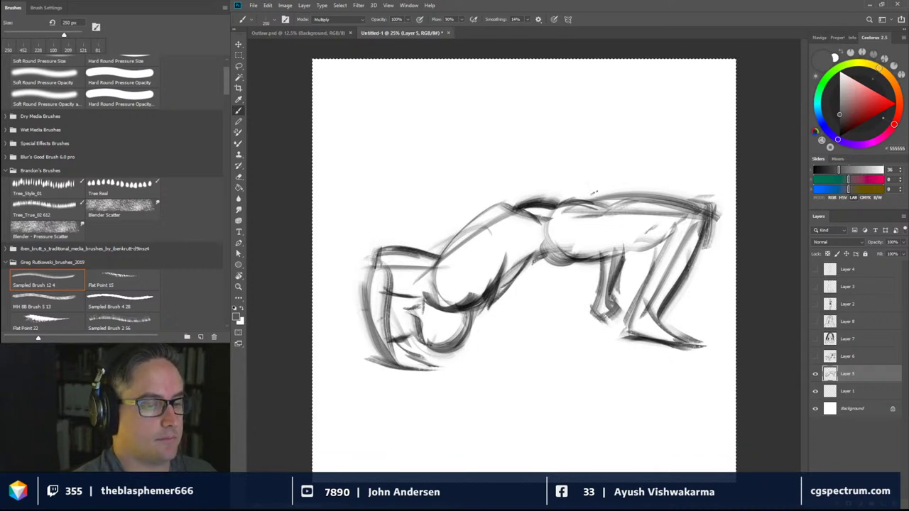
left_click_drag(592, 192, 651, 191)
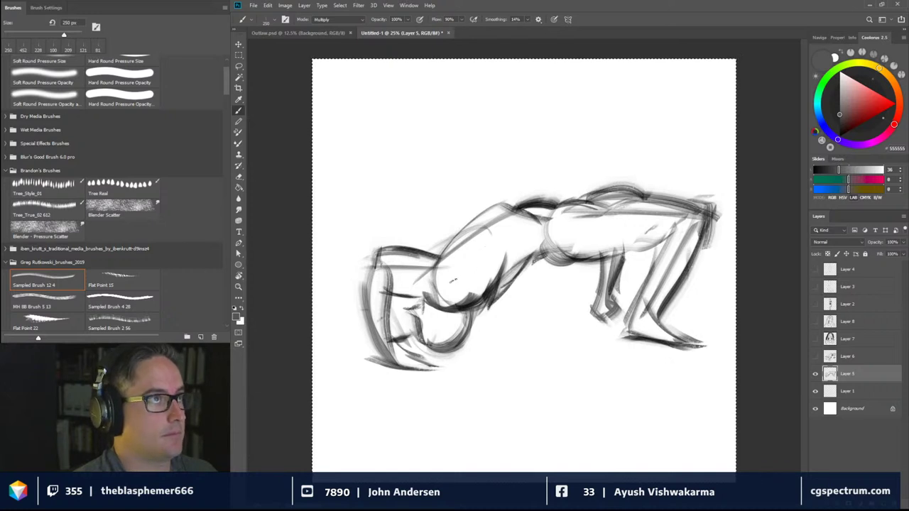
Define the upper arm where it overlaps the shoulder, and add curved contours to the armpit and ribcage
mouse_move(371, 277)
left_mouse_down()
mouse_move(404, 264)
mouse_move(469, 264)
left_mouse_up()
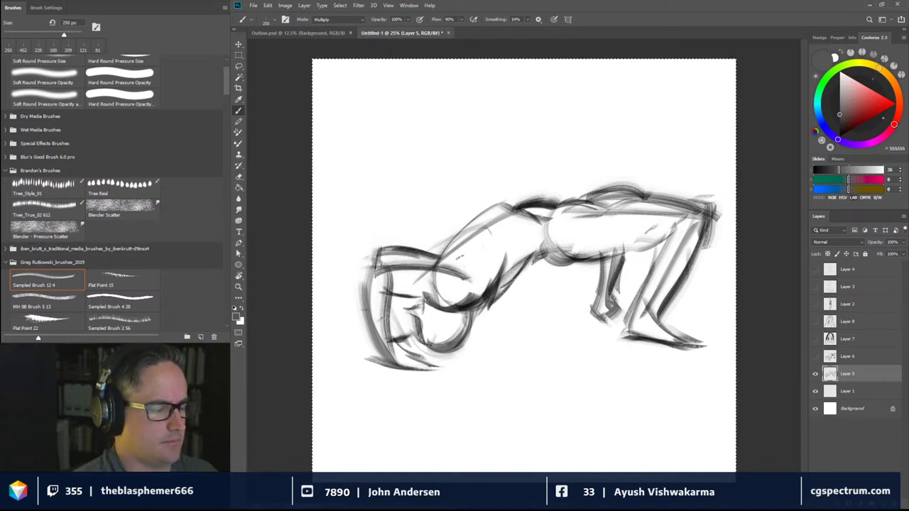
mouse_move(469, 226)
left_mouse_down()
mouse_move(443, 266)
mouse_move(489, 217)
mouse_move(493, 258)
mouse_move(476, 267)
mouse_move(508, 243)
mouse_move(497, 268)
left_mouse_up()
left_click_drag(487, 340, 531, 331)
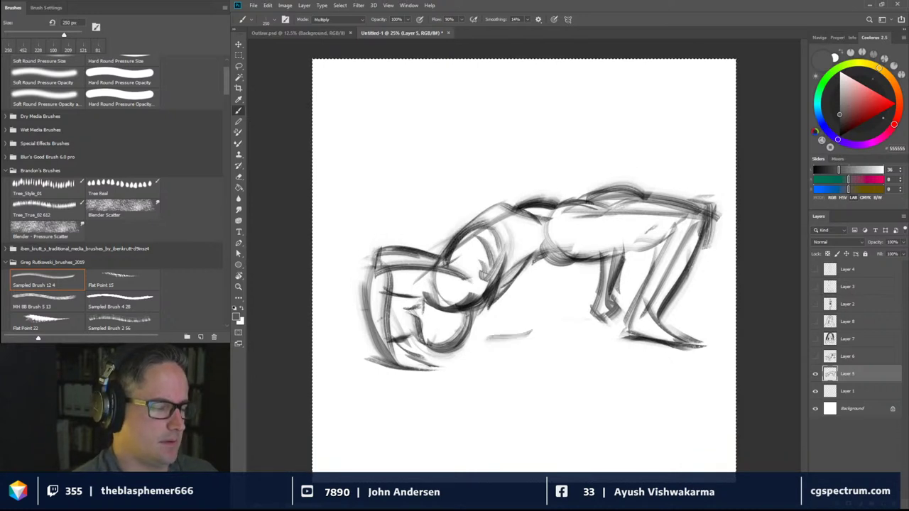
left_click_drag(382, 292, 426, 296)
mouse_move(435, 260)
left_mouse_down()
mouse_move(363, 275)
mouse_move(382, 343)
left_mouse_up()
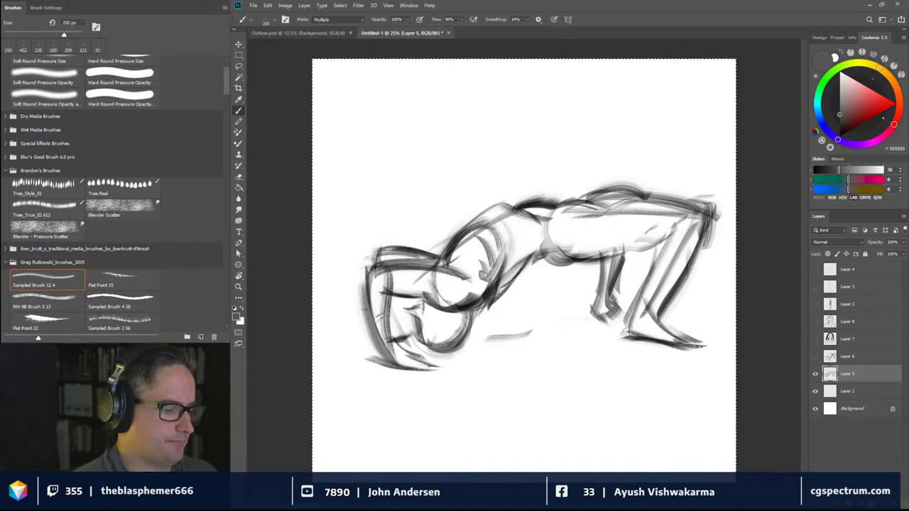
Reinforce the forearm edges, elbow and hand of the supporting arm with darker strokes
left_click_drag(367, 270, 390, 354)
left_click_drag(383, 313, 403, 363)
mouse_move(392, 291)
left_mouse_down()
mouse_move(387, 327)
mouse_move(431, 368)
mouse_move(437, 362)
mouse_move(392, 362)
left_mouse_up()
mouse_move(404, 314)
left_mouse_down()
mouse_move(384, 349)
mouse_move(376, 339)
left_mouse_up()
mouse_move(377, 287)
left_mouse_down()
mouse_move(430, 311)
mouse_move(451, 310)
left_mouse_up()
Hatch a dense shadow in the space beneath the torso, between the head and the far leg
left_click_drag(476, 296, 511, 248)
mouse_move(487, 314)
left_mouse_down()
mouse_move(540, 259)
mouse_move(571, 271)
left_mouse_up()
mouse_move(517, 274)
left_mouse_down()
mouse_move(550, 260)
mouse_move(595, 266)
left_mouse_up()
mouse_move(503, 301)
left_mouse_down()
mouse_move(590, 274)
mouse_move(464, 328)
mouse_move(484, 326)
left_mouse_up()
left_click_drag(551, 299, 488, 314)
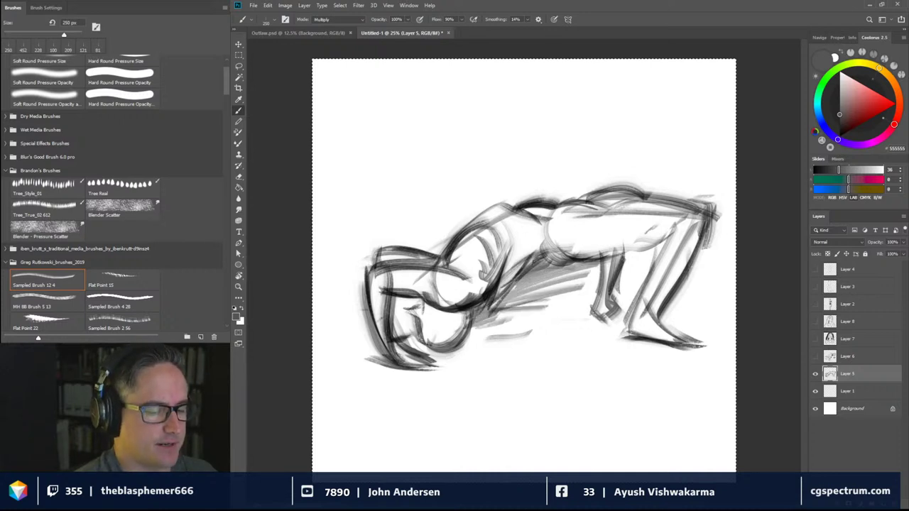
mouse_move(585, 306)
left_mouse_down()
mouse_move(482, 318)
mouse_move(513, 314)
mouse_move(508, 304)
left_mouse_up()
mouse_move(593, 272)
left_mouse_down()
mouse_move(538, 295)
mouse_move(522, 280)
left_mouse_up()
mouse_move(565, 258)
left_mouse_down()
mouse_move(529, 273)
mouse_move(507, 299)
left_mouse_up()
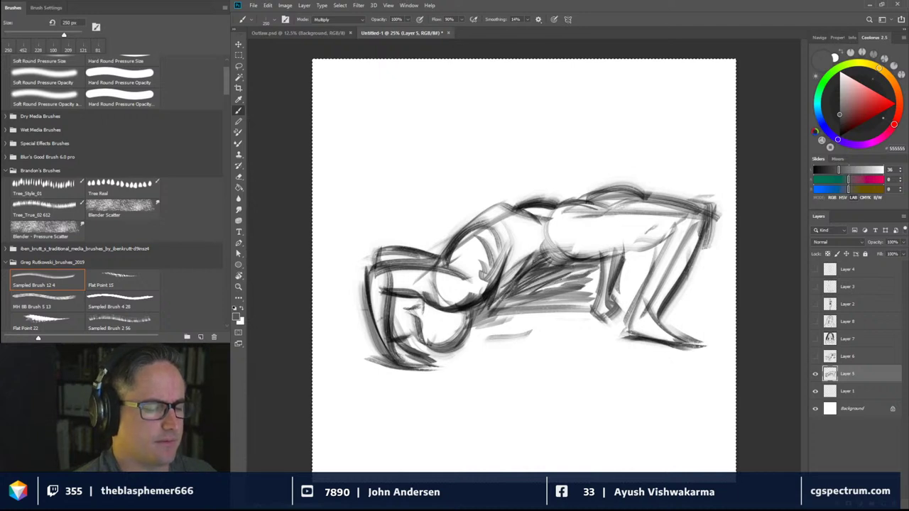
Darken the shoulder contour and draw a long arc ending in an arrowhead above the figure
mouse_move(445, 256)
left_mouse_down()
mouse_move(500, 204)
mouse_move(533, 221)
left_mouse_up()
mouse_move(477, 218)
left_mouse_down()
mouse_move(440, 237)
mouse_move(454, 248)
left_mouse_up()
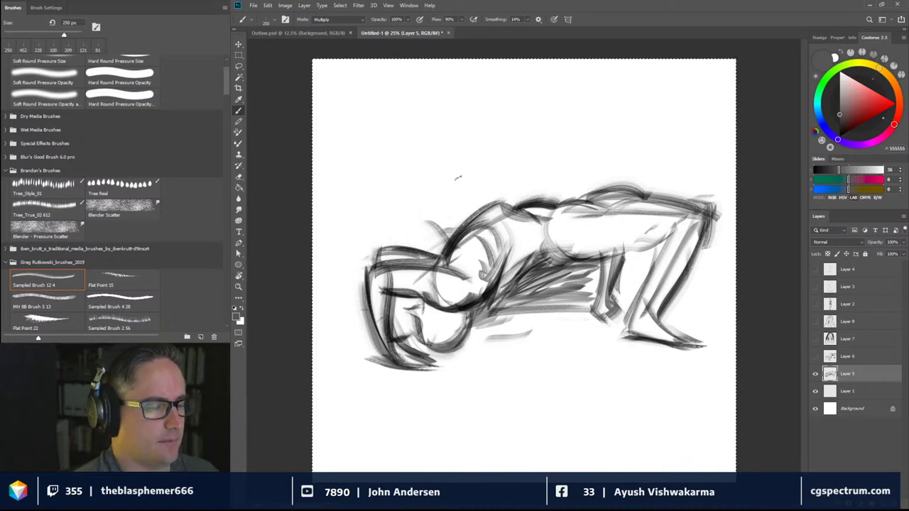
mouse_move(416, 213)
left_mouse_down()
mouse_move(657, 136)
mouse_move(697, 166)
left_mouse_up()
mouse_move(654, 120)
left_mouse_down()
mouse_move(700, 166)
mouse_move(649, 149)
left_mouse_up()
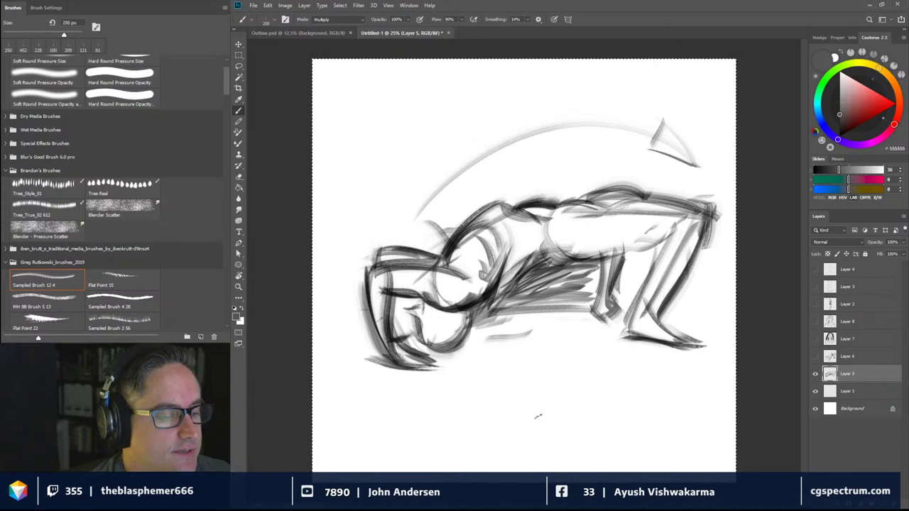
Enlarge the brush and try broad textured sample strokes around and over the figure
left_click_drag(545, 341, 583, 354, "alt")
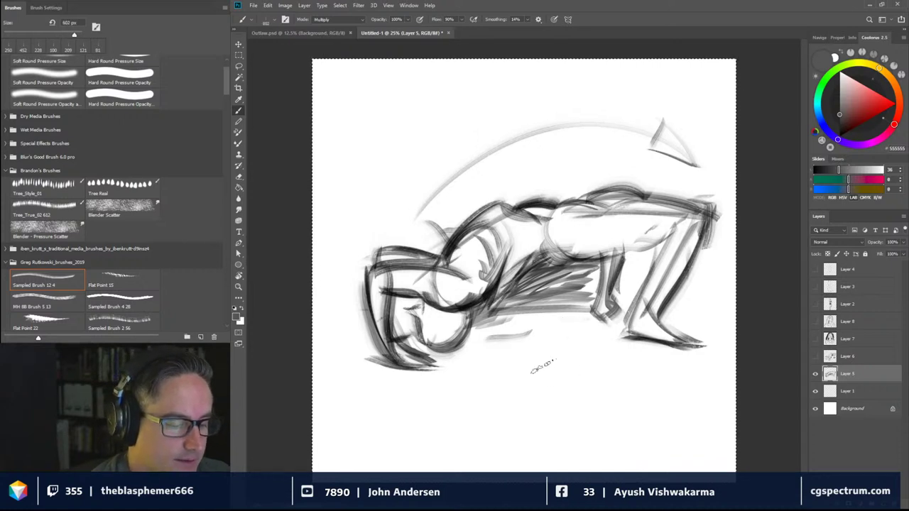
mouse_move(472, 382)
left_mouse_down()
mouse_move(531, 402)
mouse_move(537, 440)
mouse_move(552, 450)
mouse_move(621, 433)
mouse_move(643, 370)
mouse_move(660, 402)
mouse_move(692, 419)
mouse_move(703, 371)
mouse_move(595, 363)
mouse_move(568, 380)
mouse_move(541, 342)
mouse_move(522, 347)
mouse_move(546, 365)
mouse_move(598, 363)
left_mouse_up()
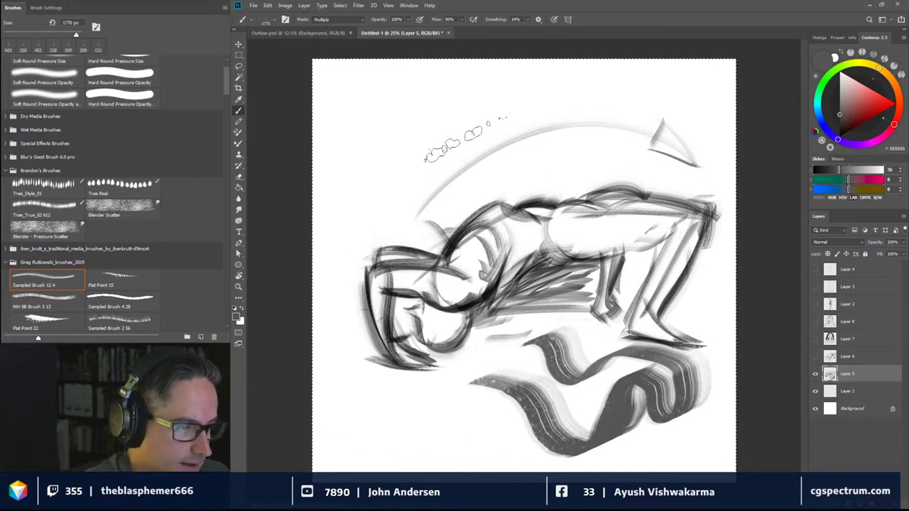
mouse_move(465, 140)
left_mouse_down()
mouse_move(454, 147)
mouse_move(521, 151)
mouse_move(546, 177)
mouse_move(461, 186)
mouse_move(497, 216)
mouse_move(385, 203)
mouse_move(405, 228)
mouse_move(433, 213)
mouse_move(375, 419)
mouse_move(399, 463)
left_mouse_up()
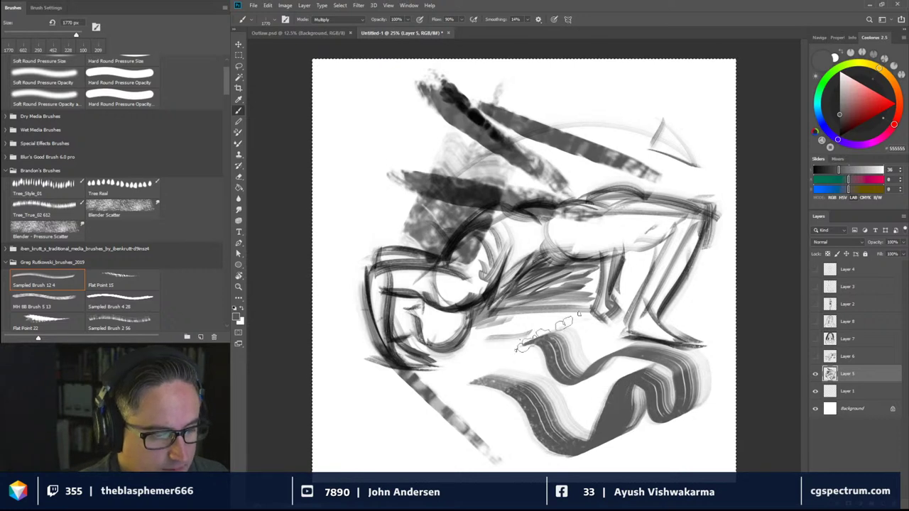
left_click_drag(547, 321, 609, 321)
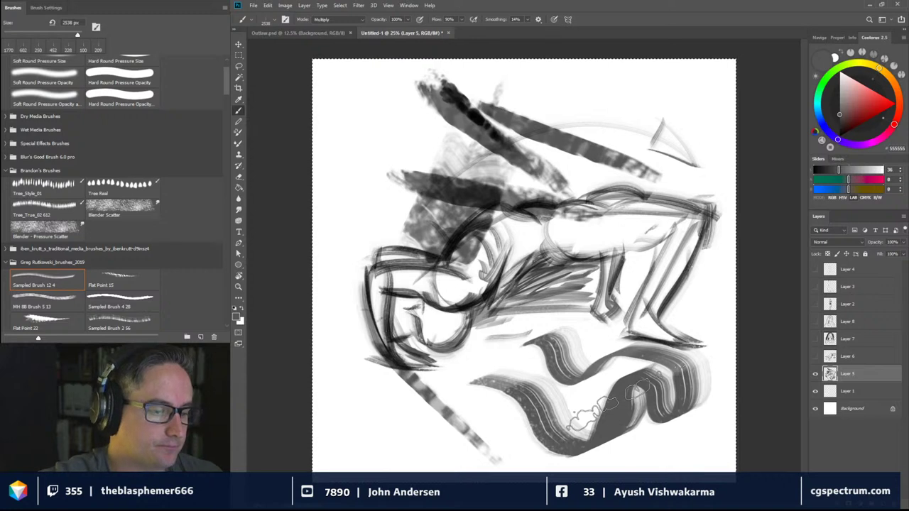
Undo the broad sample strokes around the figure
key("ctrl+z")
key("ctrl+z")
key("ctrl+z")
key("ctrl+z")
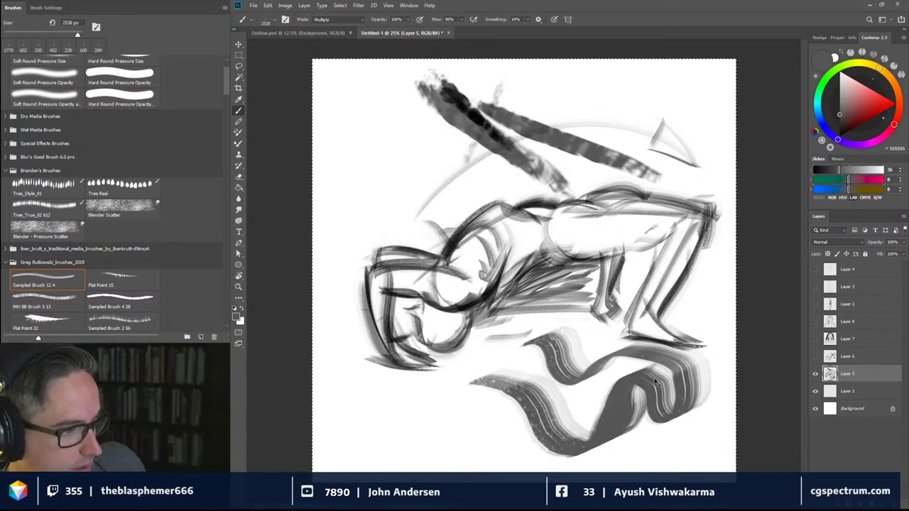
key("ctrl+z")
key("ctrl+z")
key("ctrl+z")
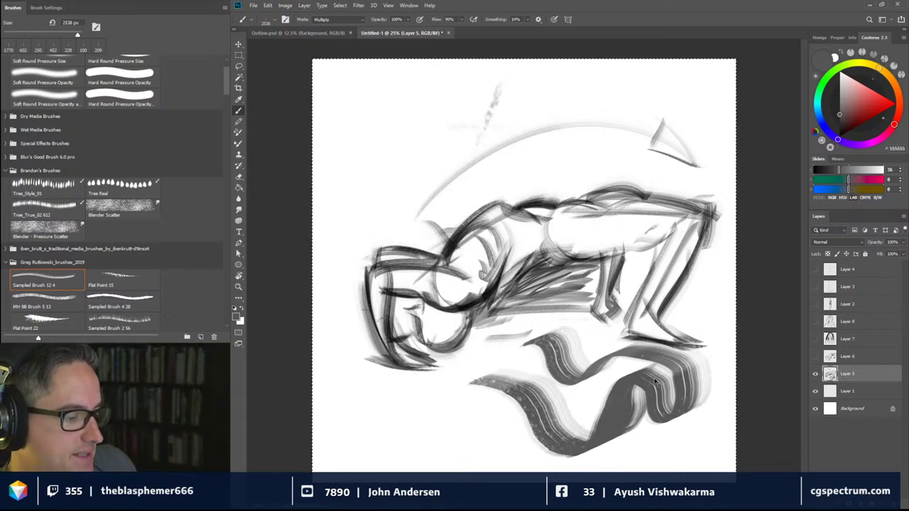
key("ctrl+z")
key("ctrl+z")
key("ctrl+z")
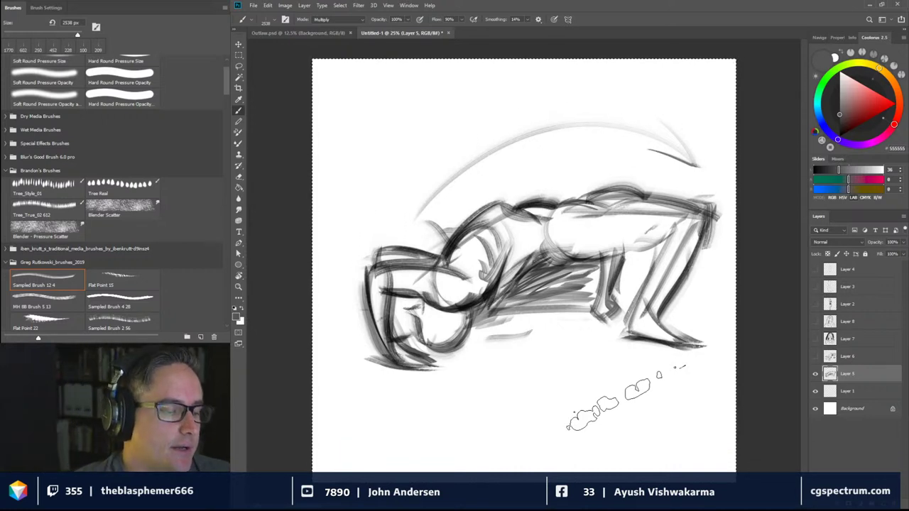
Reduce the brush to 200 px and draw several thin, curved sample strokes above the figure
left_click_drag(494, 131, 393, 135)
key("bracketleft")
key("bracketleft")
key("bracketleft")
key("bracketleft")
key("bracketleft")
key("bracketleft")
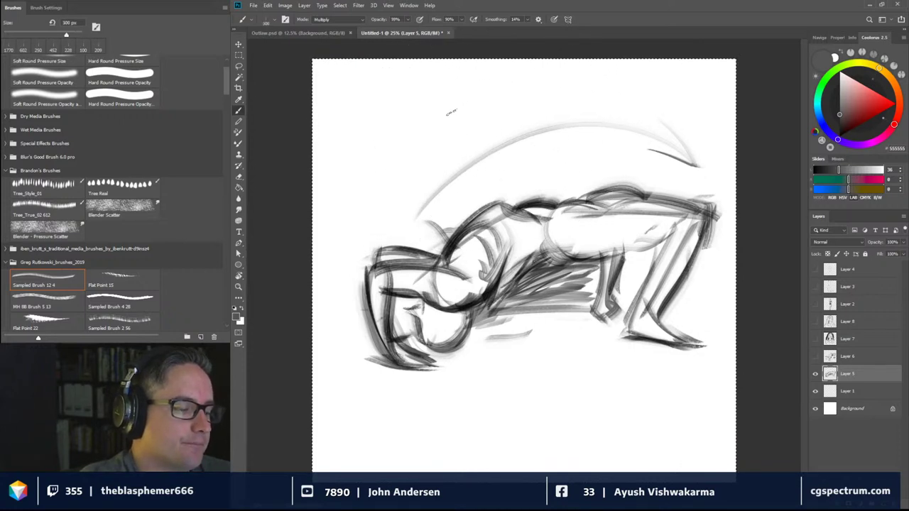
mouse_move(440, 79)
left_mouse_down()
mouse_move(462, 120)
mouse_move(438, 85)
mouse_move(453, 114)
mouse_move(499, 125)
left_mouse_up()
left_click_drag(469, 98, 500, 141)
mouse_move(514, 98)
left_mouse_down()
mouse_move(518, 142)
mouse_move(512, 121)
mouse_move(572, 151)
left_mouse_up()
mouse_move(539, 91)
left_mouse_down()
mouse_move(531, 112)
mouse_move(602, 146)
left_mouse_up()
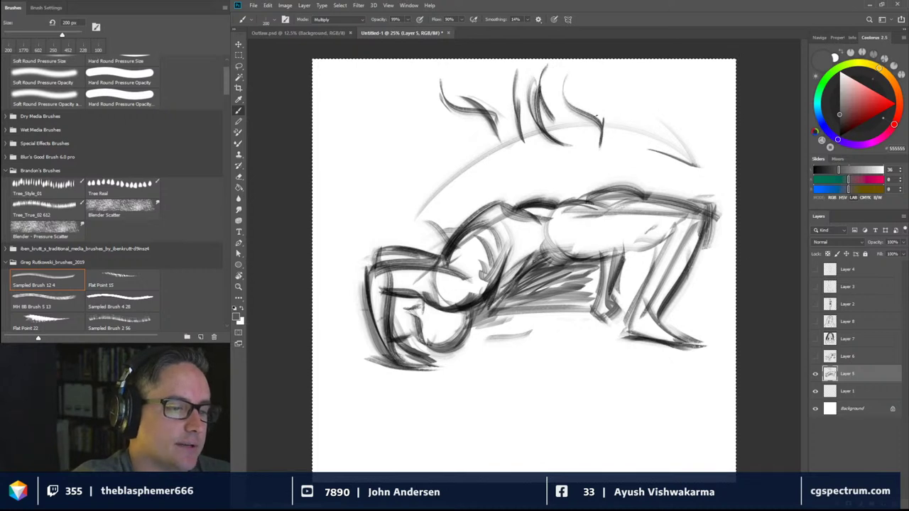
Thicken one of the curved sample strokes and add a heavy, tapered diagonal stroke beside the group
mouse_move(585, 93)
left_mouse_down()
mouse_move(620, 138)
mouse_move(600, 121)
mouse_move(606, 148)
mouse_move(601, 123)
left_mouse_up()
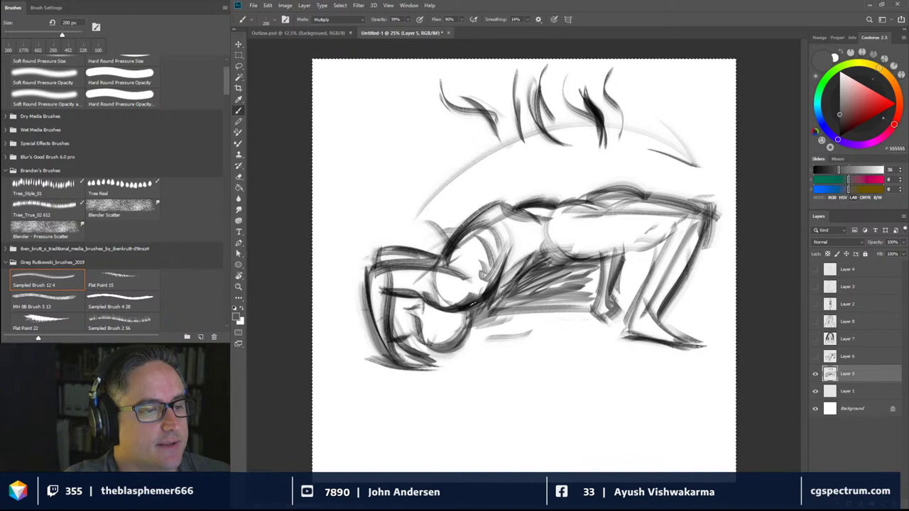
left_click_drag(423, 118, 450, 152)
mouse_move(419, 99)
left_mouse_down()
mouse_move(441, 142)
mouse_move(457, 153)
left_mouse_up()
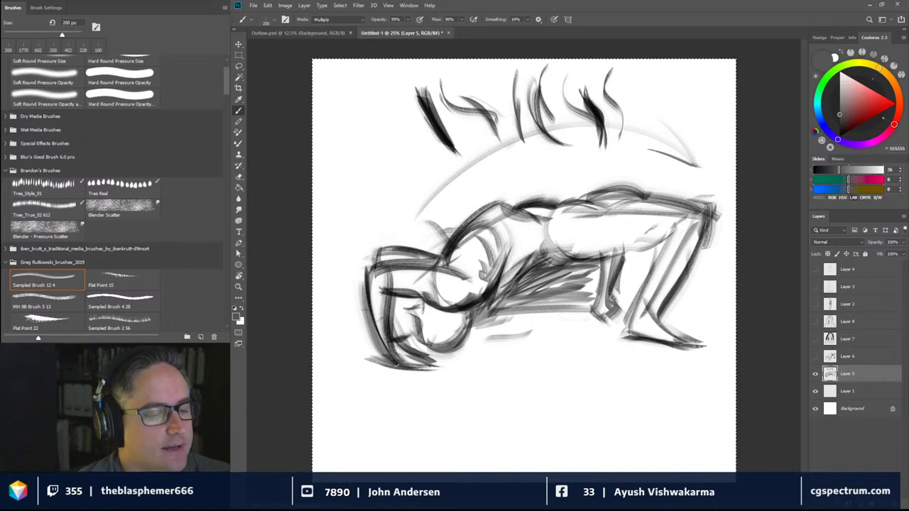
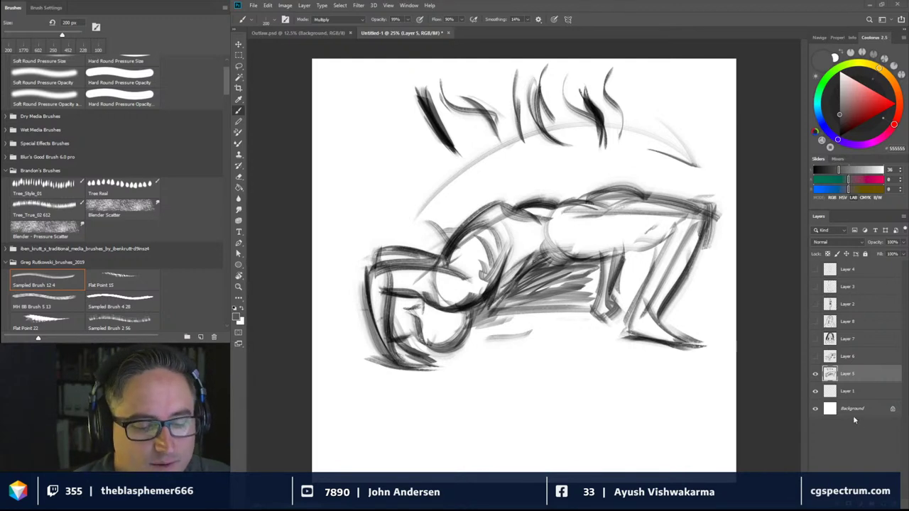
Hide Layer 5 and, on Layer 1, lightly block in a new figure's leaning torso and bent arm
left_click(815, 373)
left_click(859, 392)
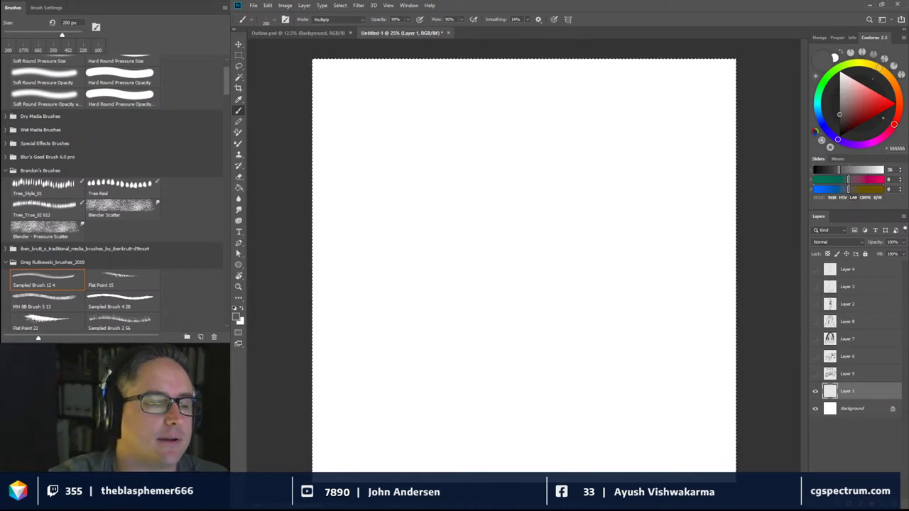
left_click_drag(445, 193, 507, 195)
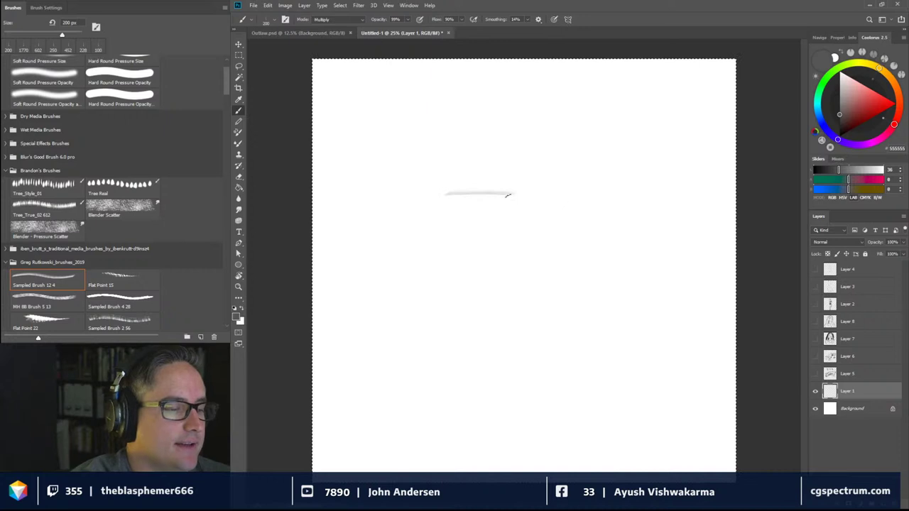
mouse_move(573, 190)
left_mouse_down()
mouse_move(607, 255)
mouse_move(548, 196)
mouse_move(652, 299)
mouse_move(623, 310)
mouse_move(640, 289)
mouse_move(653, 308)
mouse_move(643, 350)
left_mouse_up()
left_click_drag(679, 236, 643, 341)
mouse_move(558, 281)
left_mouse_down()
mouse_move(625, 267)
mouse_move(592, 289)
left_mouse_up()
left_click_drag(625, 292, 588, 297)
left_click_drag(561, 285, 541, 247)
left_click_drag(568, 187, 611, 220)
left_click_drag(605, 234, 620, 249)
mouse_move(554, 176)
left_mouse_down()
mouse_move(607, 243)
mouse_move(584, 201)
left_mouse_up()
left_click_drag(574, 214, 565, 210)
Sketch the hip curve, the bent knee and the long front edge of the standing leg down to the ankle
left_click_drag(551, 176, 534, 237)
left_click_drag(555, 192, 535, 234)
mouse_move(536, 177)
left_mouse_down()
mouse_move(486, 192)
mouse_move(503, 178)
mouse_move(475, 196)
left_mouse_up()
left_click_drag(476, 247, 501, 341)
left_click_drag(466, 243, 510, 396)
left_click_drag(642, 349, 628, 366)
mouse_move(514, 416)
left_mouse_down()
mouse_move(521, 440)
mouse_move(518, 429)
left_mouse_up()
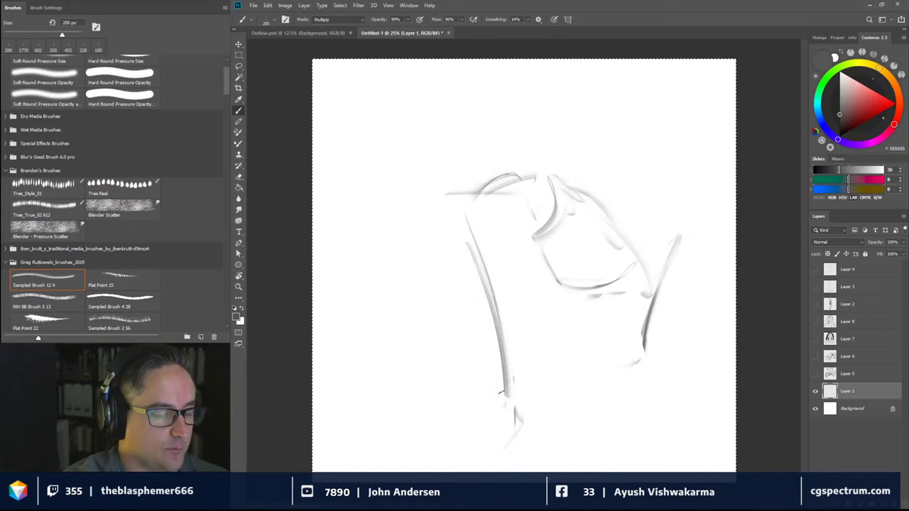
Draw the ankle and foot of the standing leg and start the lower calf edge
mouse_move(505, 376)
left_mouse_down()
mouse_move(493, 406)
mouse_move(503, 407)
mouse_move(489, 433)
left_mouse_up()
mouse_move(489, 434)
left_mouse_down()
mouse_move(497, 453)
mouse_move(485, 448)
left_mouse_up()
mouse_move(497, 450)
left_mouse_down()
mouse_move(519, 431)
mouse_move(530, 447)
mouse_move(513, 425)
mouse_move(525, 422)
mouse_move(528, 405)
mouse_move(534, 425)
mouse_move(516, 348)
left_mouse_up()
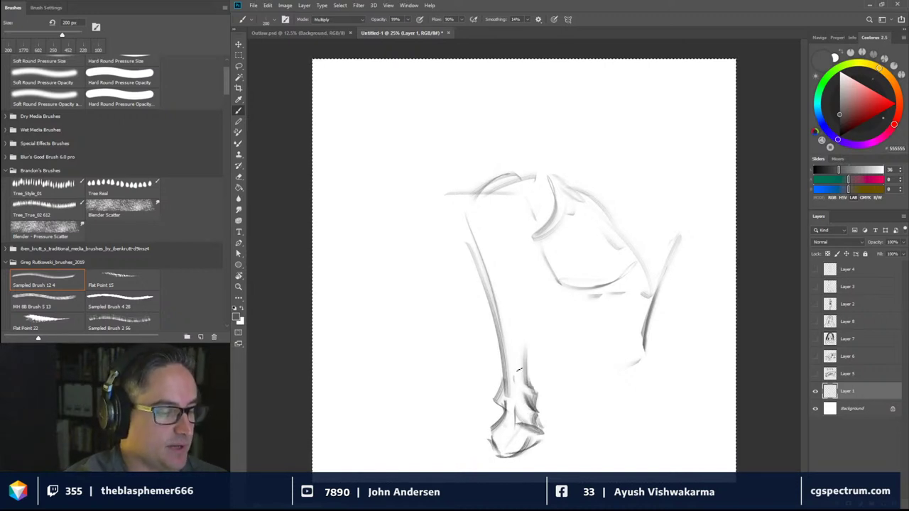
Draw the back contour of the calf up to the knee crease and darken the front of the knee
mouse_move(529, 379)
left_mouse_down()
mouse_move(520, 363)
mouse_move(546, 290)
left_mouse_up()
left_click_drag(538, 241, 534, 328)
mouse_move(531, 293)
left_mouse_down()
mouse_move(531, 331)
mouse_move(506, 217)
mouse_move(477, 267)
left_mouse_up()
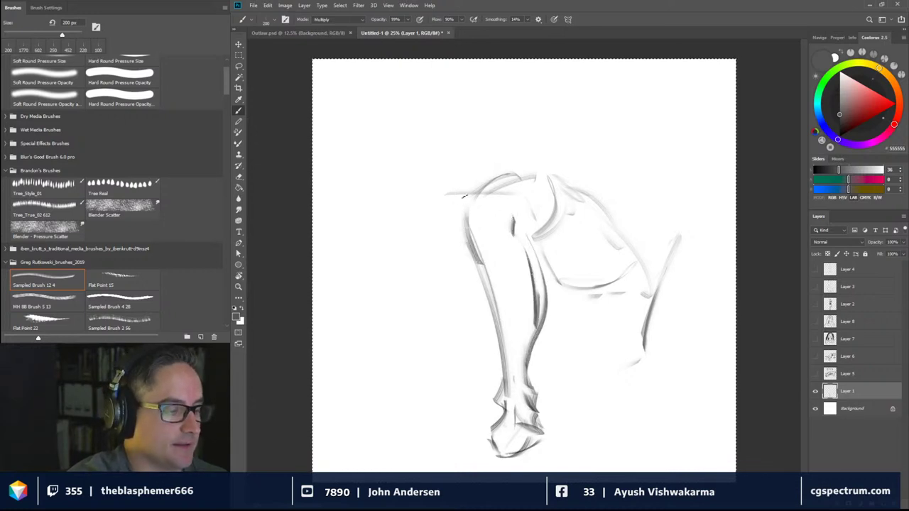
mouse_move(473, 195)
left_mouse_down()
mouse_move(472, 250)
mouse_move(467, 201)
mouse_move(456, 219)
mouse_move(483, 199)
mouse_move(460, 213)
left_mouse_up()
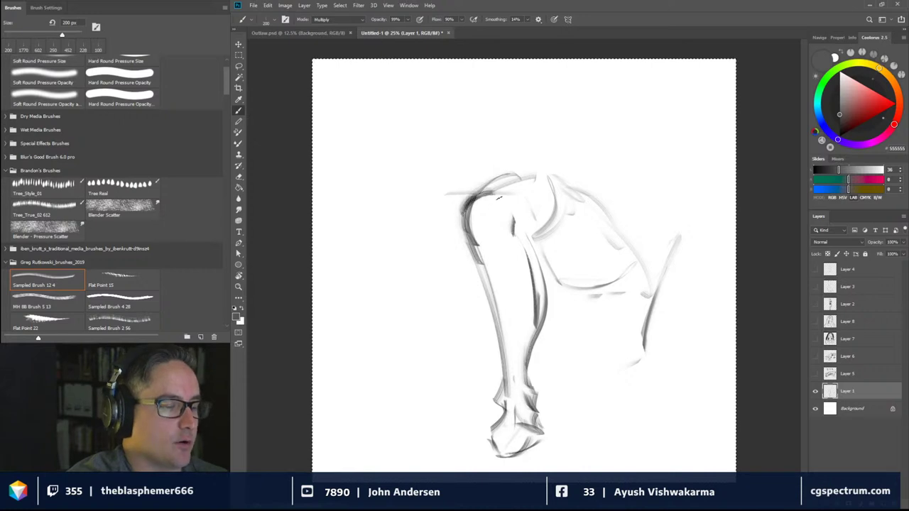
Draw the top of the bent thigh and round off the hip with darker overlapping curves
mouse_move(500, 186)
left_mouse_down()
mouse_move(539, 176)
mouse_move(535, 169)
mouse_move(523, 174)
mouse_move(550, 192)
mouse_move(538, 237)
left_mouse_up()
mouse_move(548, 185)
left_mouse_down()
mouse_move(526, 243)
mouse_move(528, 264)
left_mouse_up()
mouse_move(569, 228)
left_mouse_down()
mouse_move(523, 264)
mouse_move(533, 257)
left_mouse_up()
left_click_drag(567, 203, 555, 240)
left_click_drag(548, 183, 568, 213)
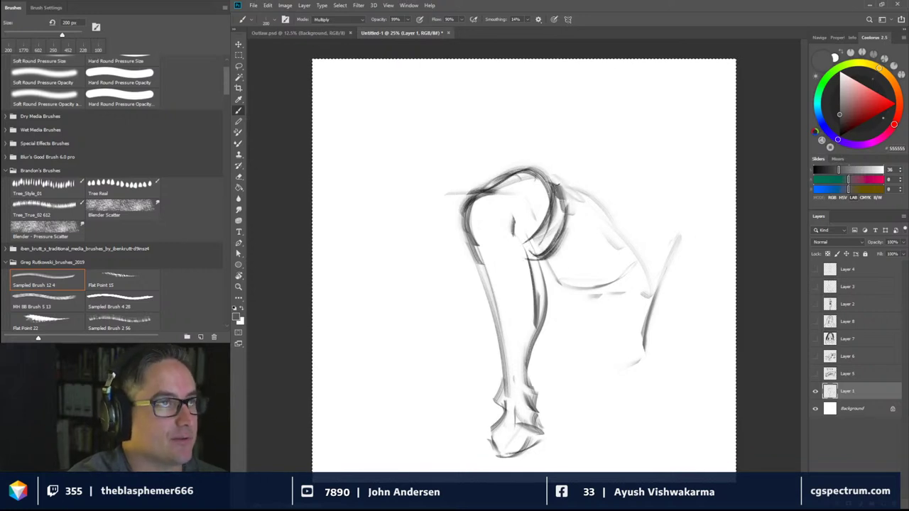
Firm up the back and torso underside, and draw the upper contour of the arm out to the elbow
left_click_drag(552, 182, 612, 218)
left_click_drag(598, 189, 629, 248)
mouse_move(556, 245)
left_mouse_down()
mouse_move(587, 295)
mouse_move(627, 294)
mouse_move(637, 304)
mouse_move(651, 247)
mouse_move(700, 240)
left_mouse_up()
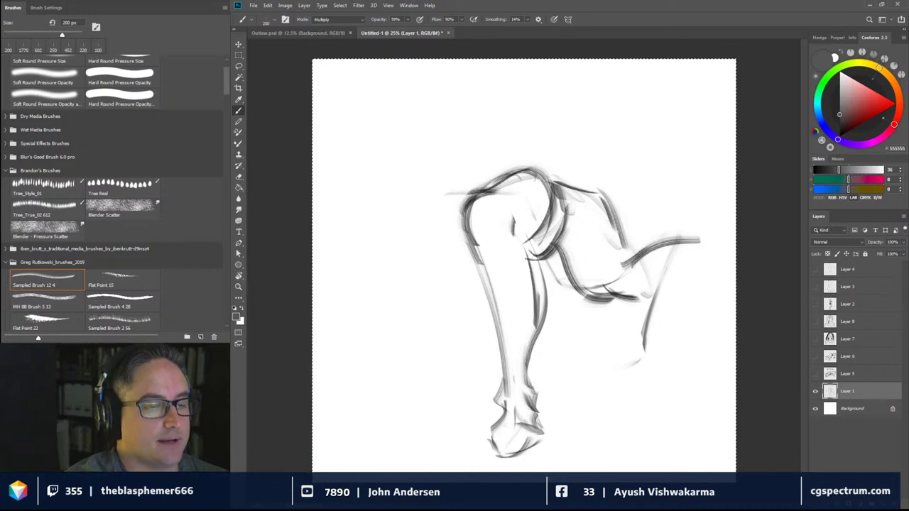
mouse_move(628, 261)
left_mouse_down()
mouse_move(671, 238)
mouse_move(700, 240)
left_mouse_up()
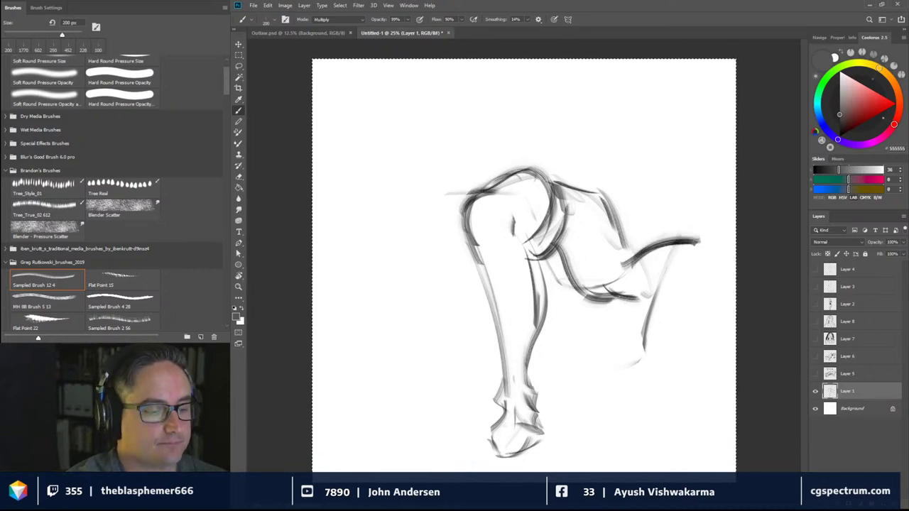
Draw the underside of the upper arm, both forearm edges and the hand with its spread fingers
mouse_move(612, 300)
left_mouse_down()
mouse_move(659, 273)
mouse_move(655, 284)
mouse_move(678, 274)
mouse_move(694, 238)
mouse_move(673, 304)
left_mouse_up()
left_click_drag(697, 243, 660, 324)
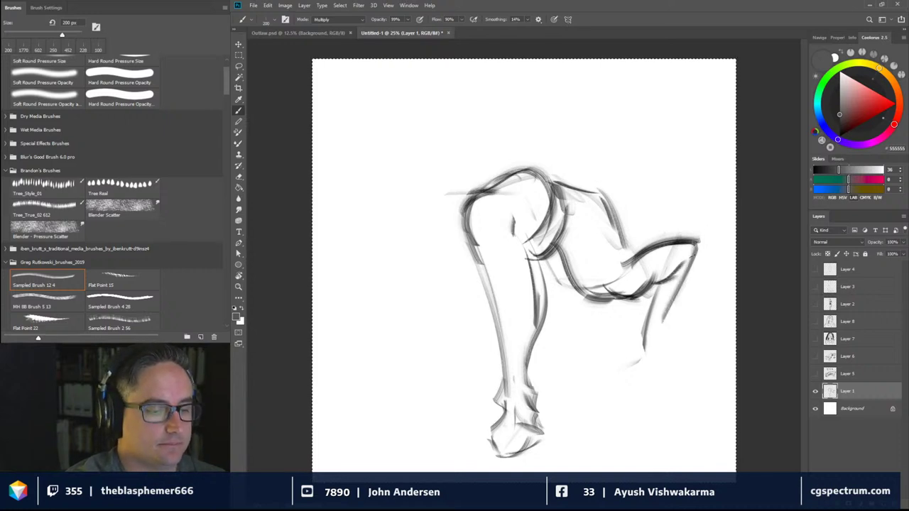
left_click_drag(690, 259, 665, 314)
left_click_drag(670, 276, 648, 331)
left_click_drag(663, 291, 646, 333)
mouse_move(646, 327)
left_mouse_down()
mouse_move(631, 344)
mouse_move(637, 347)
left_mouse_up()
mouse_move(665, 328)
left_mouse_down()
mouse_move(642, 350)
mouse_move(676, 361)
mouse_move(688, 340)
left_mouse_up()
Draw the rounded head hanging below the chest, strengthen the torso's lower edge, and join the back to the shoulder
mouse_move(593, 294)
left_mouse_down()
mouse_move(595, 323)
mouse_move(620, 327)
left_mouse_up()
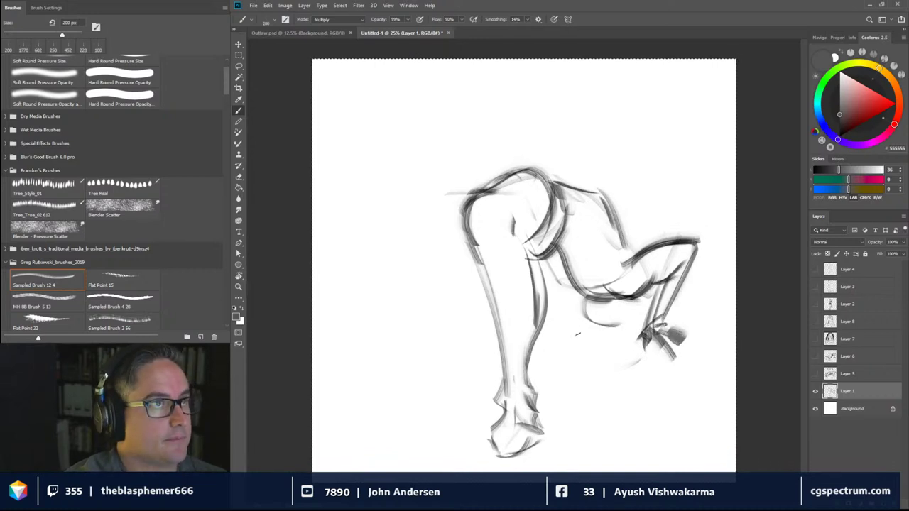
left_click_drag(578, 291, 619, 333)
mouse_move(629, 298)
left_mouse_down()
mouse_move(582, 333)
mouse_move(610, 339)
left_mouse_up()
mouse_move(541, 255)
left_mouse_down()
mouse_move(565, 291)
mouse_move(579, 291)
mouse_move(577, 303)
left_mouse_up()
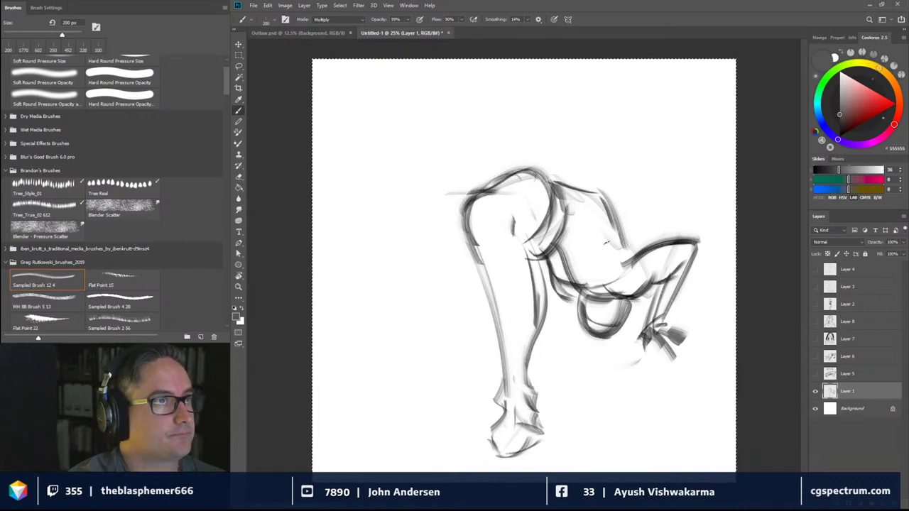
mouse_move(605, 242)
left_mouse_down()
mouse_move(626, 251)
mouse_move(646, 246)
mouse_move(627, 226)
left_mouse_up()
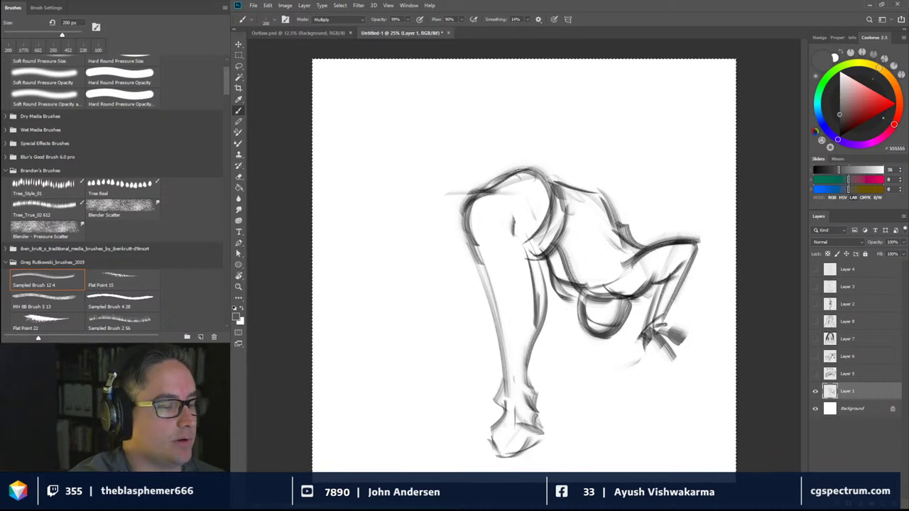
Draw the far leg's thigh from the hip to the bent knee, the front of its shin, and a light ground line between the feet
mouse_move(500, 169)
left_mouse_down()
mouse_move(469, 183)
mouse_move(382, 176)
left_mouse_up()
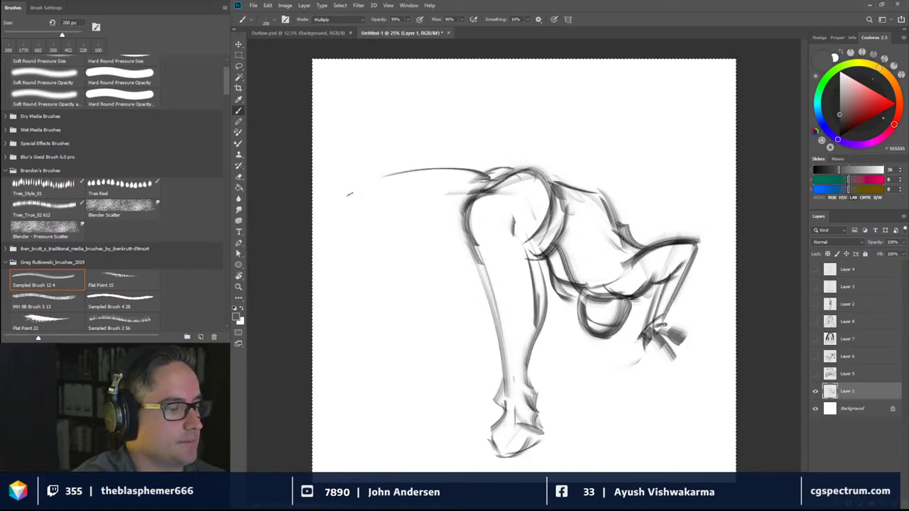
left_click_drag(445, 167, 406, 171)
mouse_move(474, 173)
left_mouse_down()
mouse_move(323, 198)
mouse_move(371, 175)
left_mouse_up()
left_click_drag(324, 206, 381, 338)
left_click_drag(482, 391, 449, 390)
left_click_drag(378, 362, 497, 392)
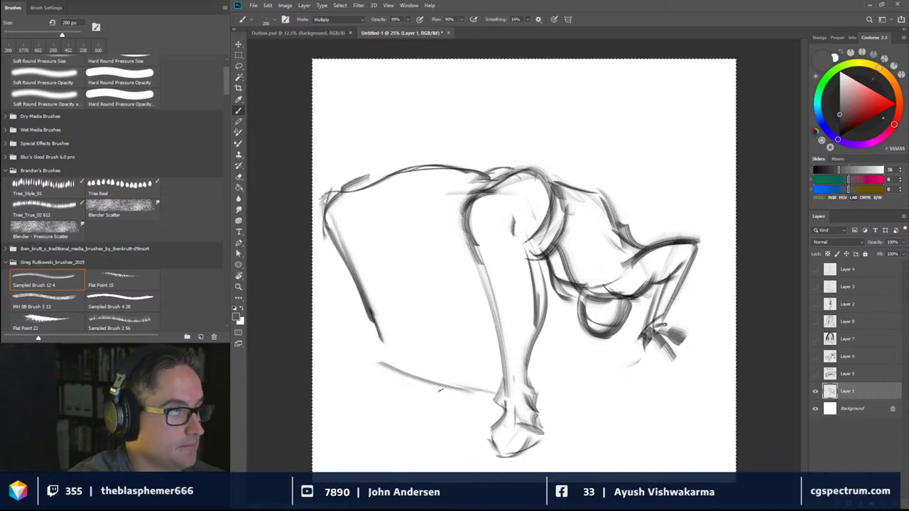
Draw the far leg's foot and ankle, and close the leg with the back of the calf and the thigh's underside
mouse_move(380, 383)
left_mouse_down()
mouse_move(317, 390)
mouse_move(403, 364)
mouse_move(388, 334)
mouse_move(400, 349)
left_mouse_up()
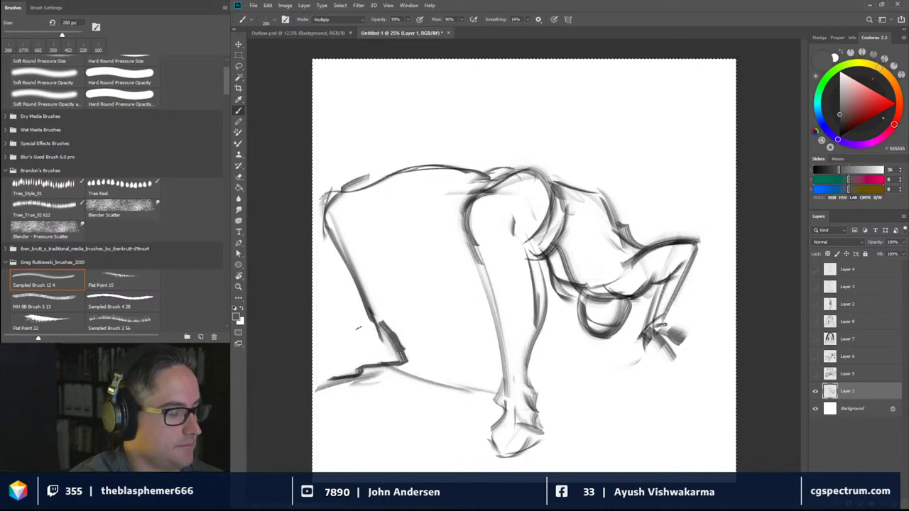
left_click_drag(369, 323, 342, 359)
mouse_move(398, 340)
left_mouse_down()
mouse_move(385, 318)
mouse_move(399, 330)
left_mouse_up()
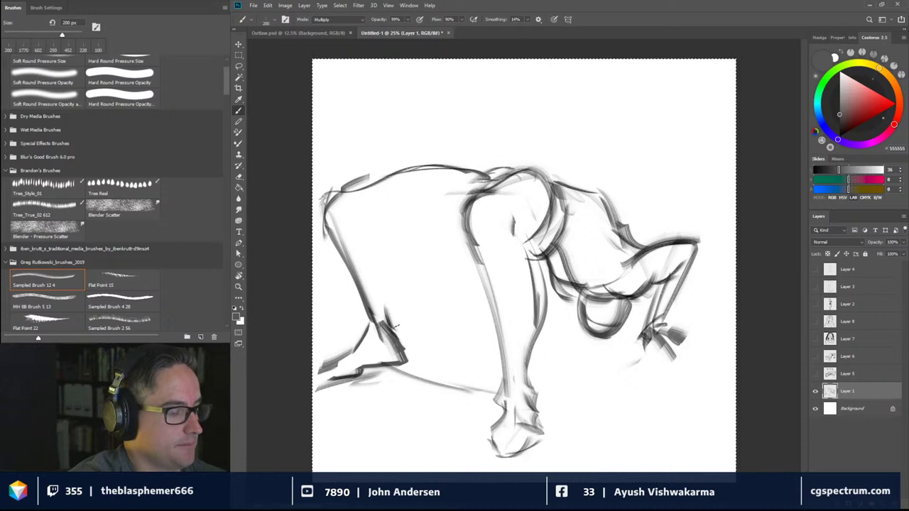
mouse_move(379, 257)
left_mouse_down()
mouse_move(389, 321)
mouse_move(379, 256)
left_mouse_up()
mouse_move(364, 219)
left_mouse_down()
mouse_move(387, 262)
mouse_move(359, 220)
mouse_move(413, 235)
mouse_move(455, 230)
left_mouse_up()
left_click_drag(397, 233, 465, 234)
Mark the edge of the shorts across the far thigh and add dark accents around the near leg's knee and shin
left_click_drag(454, 164, 471, 208)
mouse_move(450, 163)
left_mouse_down()
mouse_move(468, 203)
mouse_move(455, 243)
left_mouse_up()
left_click_drag(532, 185, 542, 203)
mouse_move(472, 225)
left_mouse_down()
mouse_move(484, 230)
mouse_move(504, 283)
mouse_move(510, 277)
left_mouse_up()
left_click_drag(514, 229, 527, 247)
left_click_drag(499, 274, 501, 358)
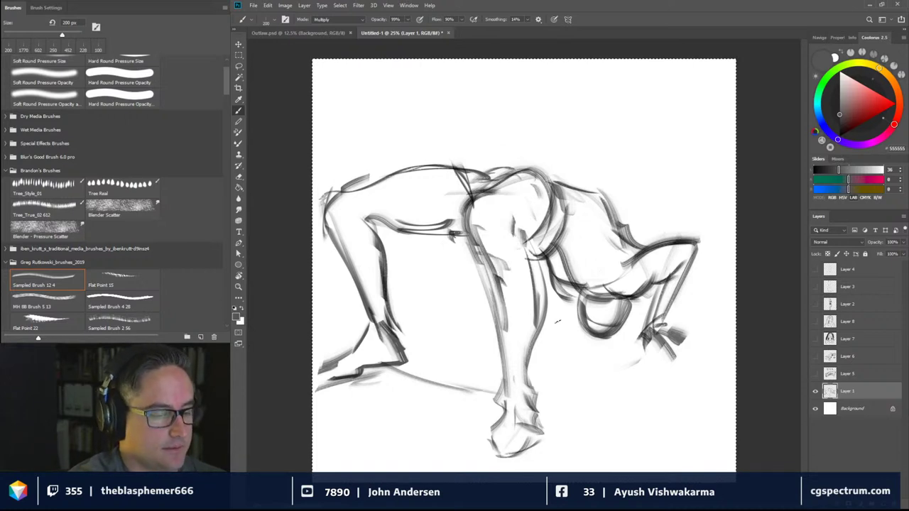
Add short dark strokes beside the hanging head and strengthen the underside of the far thigh
mouse_move(581, 313)
left_mouse_down()
mouse_move(560, 329)
mouse_move(562, 313)
left_mouse_up()
left_click_drag(607, 329, 629, 325)
left_click_drag(424, 230, 447, 229)
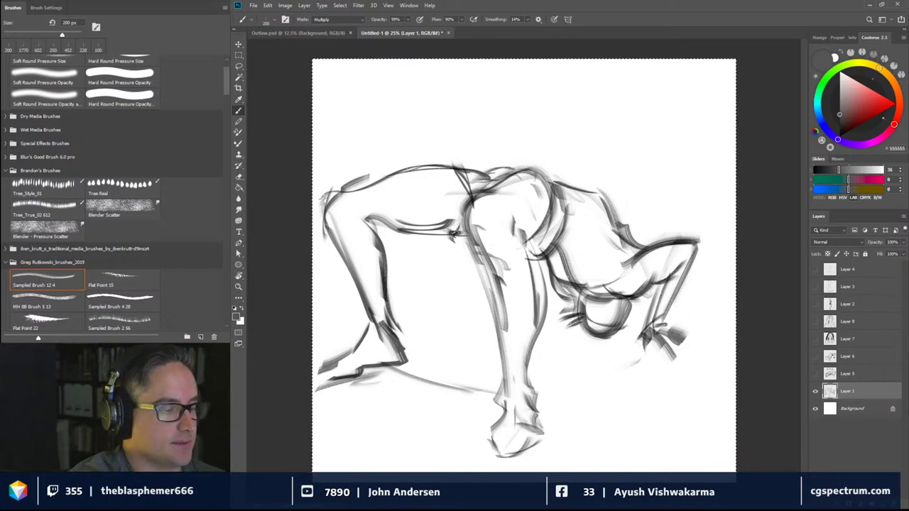
Hatch the shorts dark across the hips and behind the near thigh, and add a few accents on the torso
left_click_drag(456, 222, 466, 243)
left_click_drag(459, 167, 467, 195)
left_click_drag(472, 166, 483, 193)
mouse_move(484, 169)
left_mouse_down()
mouse_move(490, 191)
mouse_move(501, 186)
left_mouse_up()
left_click_drag(502, 165, 540, 252)
left_click_drag(553, 196, 526, 260)
left_click_drag(566, 212, 562, 241)
mouse_move(562, 188)
left_mouse_down()
mouse_move(558, 248)
mouse_move(572, 243)
mouse_move(555, 247)
mouse_move(561, 261)
left_mouse_up()
left_click_drag(605, 256, 616, 240)
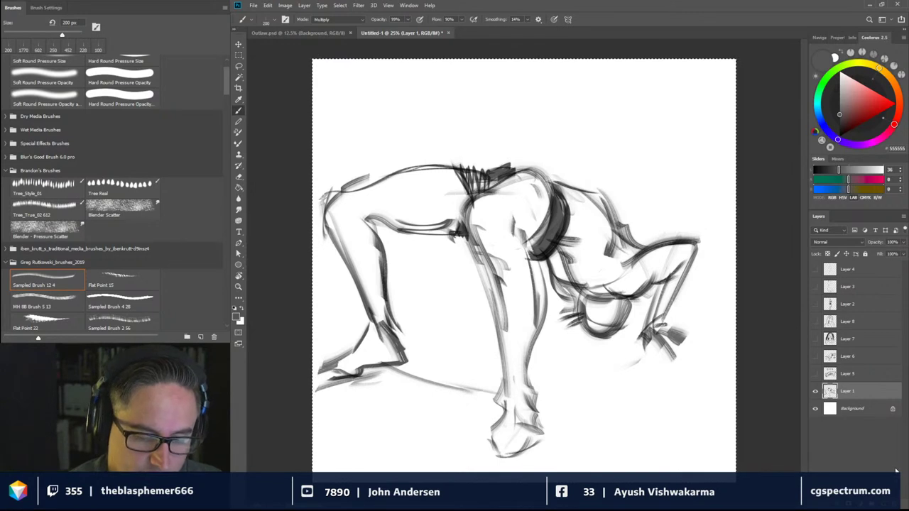
Add a new layer for the next sketch, hide the bending figure's layer and select the whole canvas
key("ctrl+shift+alt+n")
left_click(815, 408)
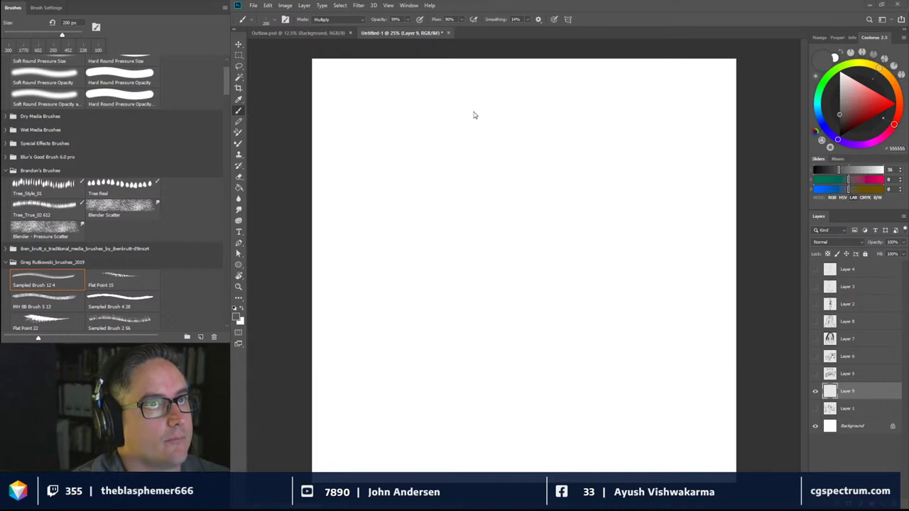
key("ctrl+a")
Sketch a front-view foot with its toes, instep and ankle bone beneath a long curved shin line
mouse_move(477, 112)
left_mouse_down()
mouse_move(489, 190)
mouse_move(472, 107)
mouse_move(483, 225)
mouse_move(481, 155)
mouse_move(464, 285)
mouse_move(490, 316)
mouse_move(474, 273)
mouse_move(482, 301)
mouse_move(460, 346)
mouse_move(466, 388)
mouse_move(455, 360)
mouse_move(476, 385)
mouse_move(464, 374)
mouse_move(495, 387)
mouse_move(485, 359)
mouse_move(480, 370)
mouse_move(489, 364)
mouse_move(468, 361)
mouse_move(476, 353)
mouse_move(518, 383)
left_mouse_up()
left_click_drag(503, 347, 520, 381)
mouse_move(506, 350)
left_mouse_down()
mouse_move(518, 374)
mouse_move(517, 352)
mouse_move(525, 368)
mouse_move(521, 380)
mouse_move(527, 346)
mouse_move(543, 375)
left_mouse_up()
mouse_move(546, 347)
left_mouse_down()
mouse_move(550, 370)
mouse_move(551, 330)
mouse_move(531, 316)
mouse_move(547, 315)
mouse_move(517, 277)
mouse_move(475, 324)
mouse_move(480, 239)
mouse_move(476, 250)
left_mouse_up()
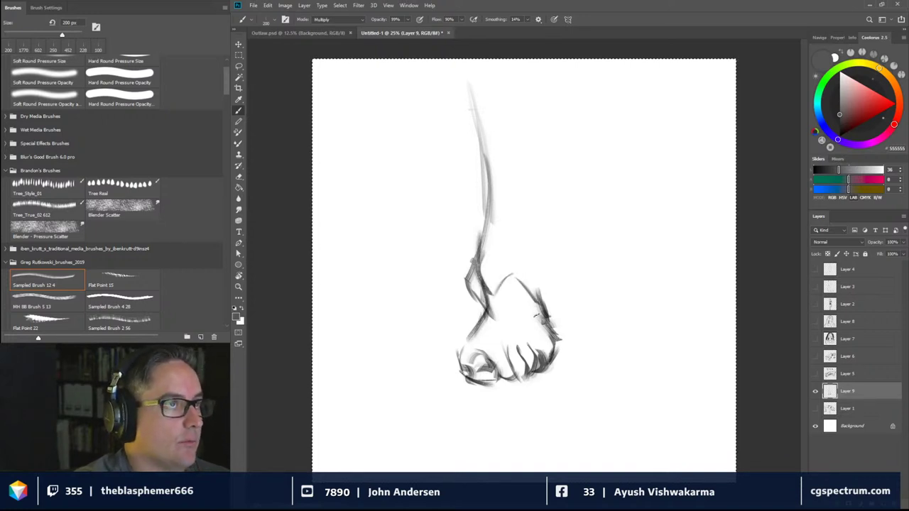
Draw the little-toe side of the foot and ankle and carry the contour up along the calf
left_click_drag(544, 315, 529, 228)
mouse_move(533, 265)
left_mouse_down()
mouse_move(524, 184)
mouse_move(544, 95)
left_mouse_up()
left_click_drag(530, 198, 546, 92)
left_click_drag(529, 221, 528, 192)
Darken the ankle on the big-toe side and draw that side's calf contour up to the canvas edge
left_click_drag(482, 264, 478, 190)
left_click_drag(483, 251, 480, 190)
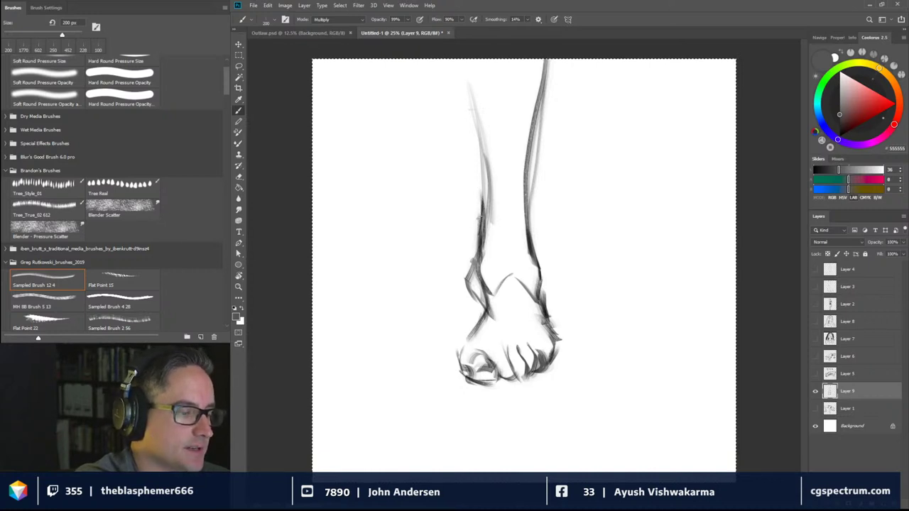
left_click_drag(486, 227, 474, 195)
left_click_drag(482, 203, 441, 63)
left_click_drag(470, 162, 443, 93)
left_click_drag(484, 222, 465, 166)
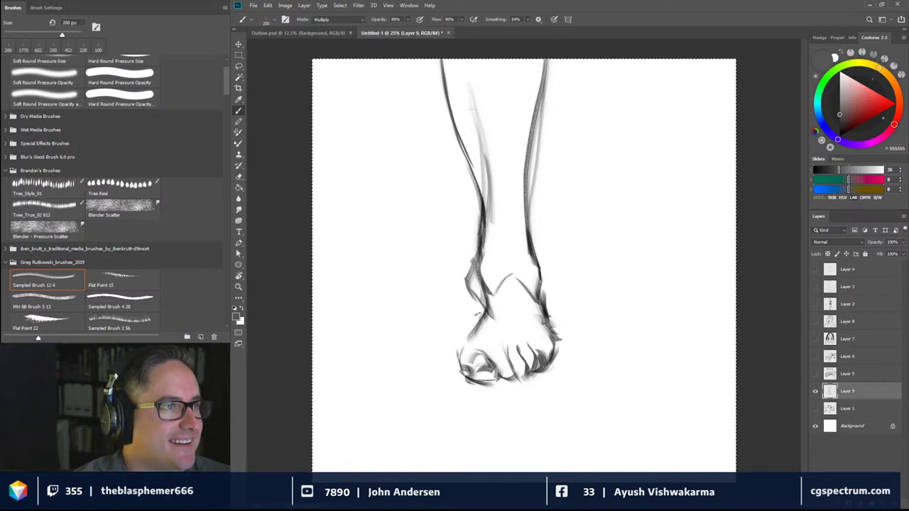
Strengthen the big-toe side of the foot and define the instep, ankle crease and toe joints with overlapping curves
mouse_move(463, 360)
left_mouse_down()
mouse_move(470, 373)
mouse_move(461, 372)
mouse_move(467, 331)
mouse_move(492, 328)
mouse_move(474, 346)
left_mouse_up()
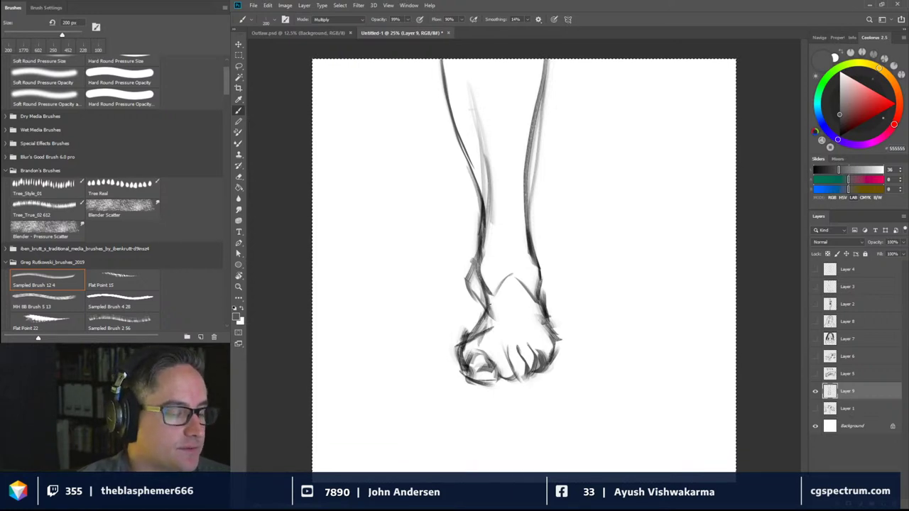
left_click_drag(492, 316, 489, 278)
left_click_drag(494, 207, 481, 303)
mouse_move(489, 245)
left_mouse_down()
mouse_move(477, 306)
mouse_move(531, 288)
left_mouse_up()
mouse_move(493, 357)
left_mouse_down()
mouse_move(534, 346)
mouse_move(509, 371)
mouse_move(511, 387)
left_mouse_up()
mouse_move(500, 375)
left_mouse_down()
mouse_move(510, 380)
mouse_move(529, 358)
left_mouse_up()
mouse_move(514, 379)
left_mouse_down()
mouse_move(541, 341)
mouse_move(546, 352)
mouse_move(516, 297)
mouse_move(516, 275)
left_mouse_up()
Shade the tendons and the hollow above the ankle, and thicken the outer calf contour with dark strokes
left_click_drag(500, 229, 491, 291)
left_click_drag(500, 211, 492, 291)
left_click_drag(493, 207, 484, 287)
left_click_drag(492, 214, 487, 254)
mouse_move(488, 240)
left_mouse_down()
mouse_move(484, 174)
mouse_move(455, 66)
mouse_move(488, 216)
left_mouse_up()
left_click_drag(506, 237, 520, 206)
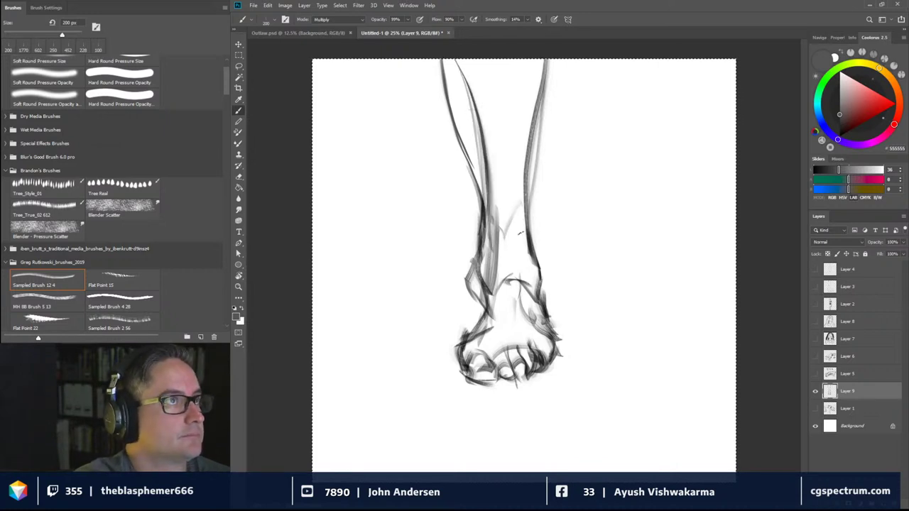
mouse_move(532, 285)
left_mouse_down()
mouse_move(524, 199)
mouse_move(552, 93)
left_mouse_up()
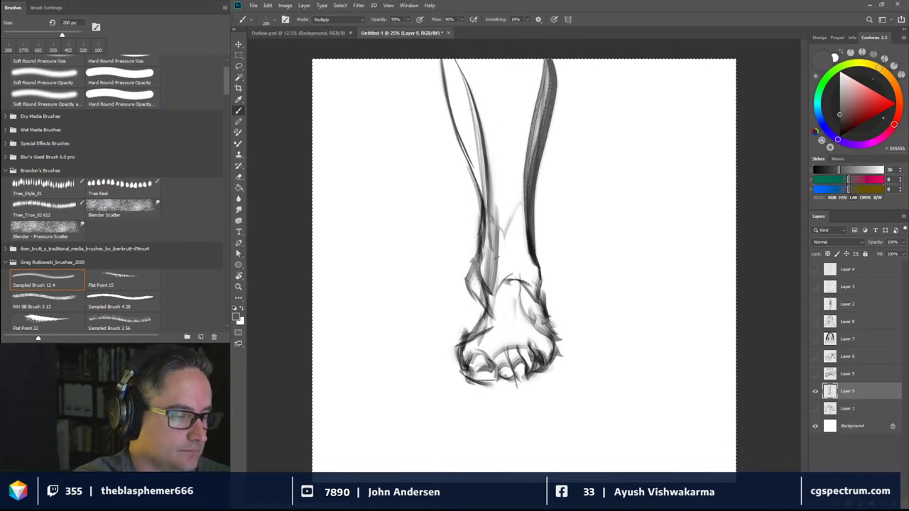
mouse_move(499, 220)
left_mouse_down()
mouse_move(505, 260)
mouse_move(510, 236)
mouse_move(523, 265)
left_mouse_up()
Reduce the brush to 100 px and sharpen the foot and ankle contours with Sampled Brush 12 4
key("[")
key("[")
key("[")
key("[")
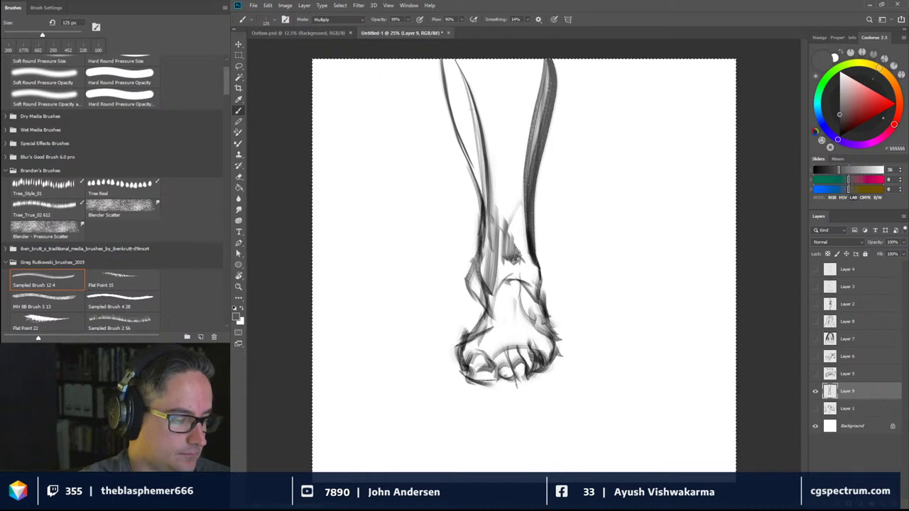
left_click_drag(477, 331, 458, 350)
mouse_move(484, 316)
left_mouse_down()
mouse_move(469, 332)
mouse_move(484, 302)
mouse_move(480, 247)
left_mouse_up()
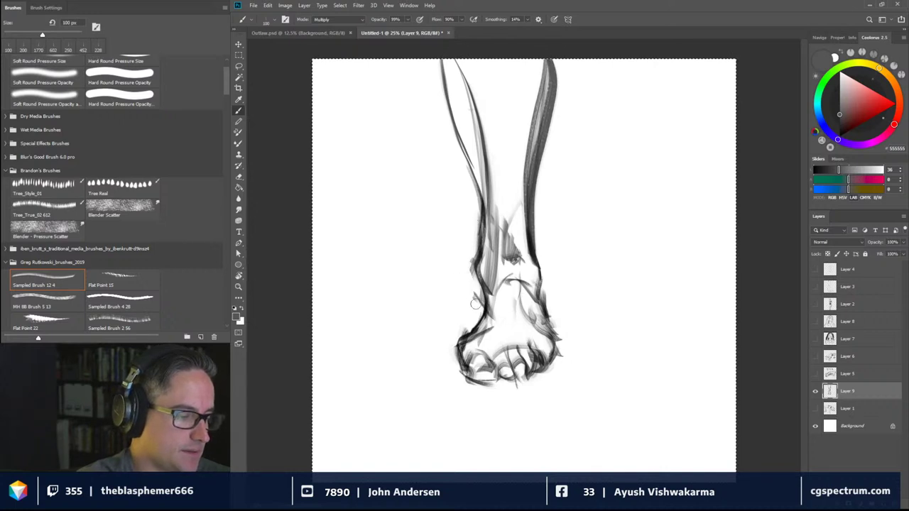
key("comma")
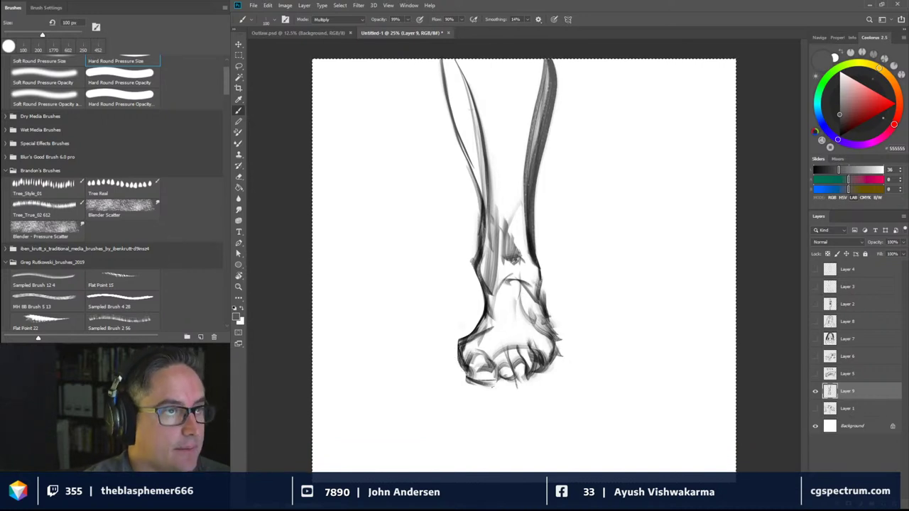
left_click(47, 279)
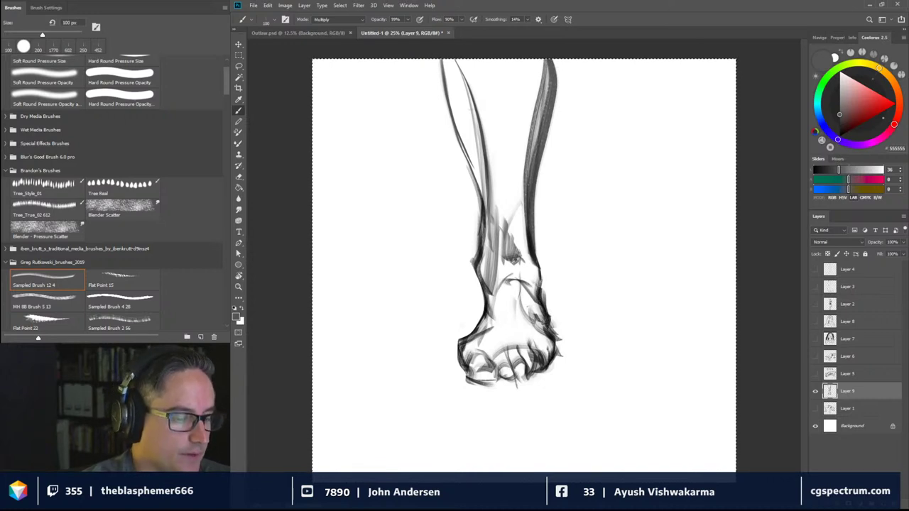
Set the brush to about 204 px and draw cross-contour lines around the calf and down to the ankle
left_click_drag(530, 235, 549, 235, "alt")
left_click_drag(532, 142, 487, 153)
left_click_drag(505, 103, 548, 96)
left_click_drag(475, 97, 551, 85)
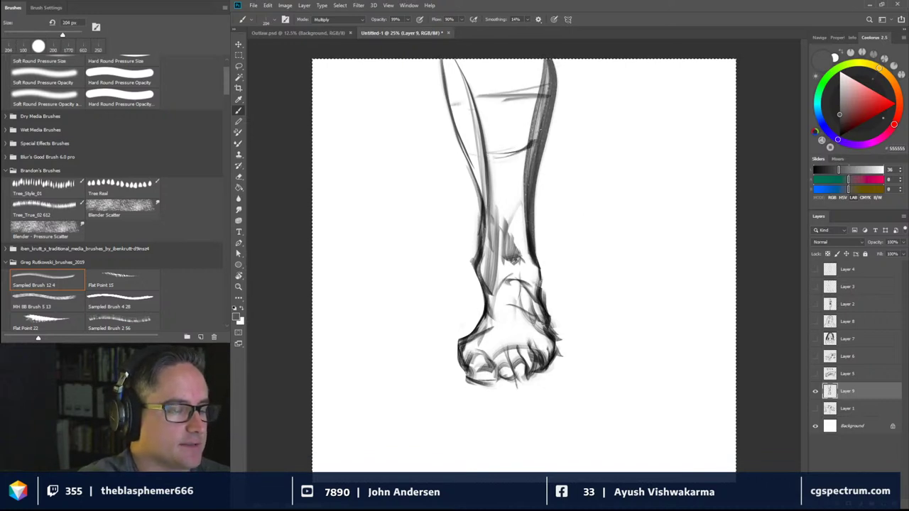
mouse_move(532, 190)
left_mouse_down()
mouse_move(506, 202)
mouse_move(495, 193)
mouse_move(506, 177)
left_mouse_up()
left_click_drag(483, 161, 466, 168)
left_click_drag(508, 206, 487, 222)
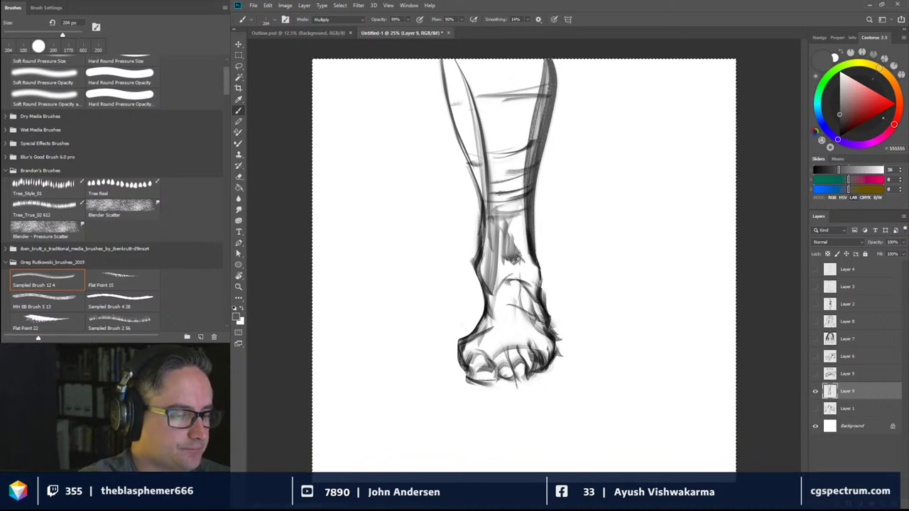
left_click_drag(527, 198, 486, 205)
mouse_move(528, 202)
left_mouse_down()
mouse_move(511, 224)
mouse_move(515, 254)
left_mouse_up()
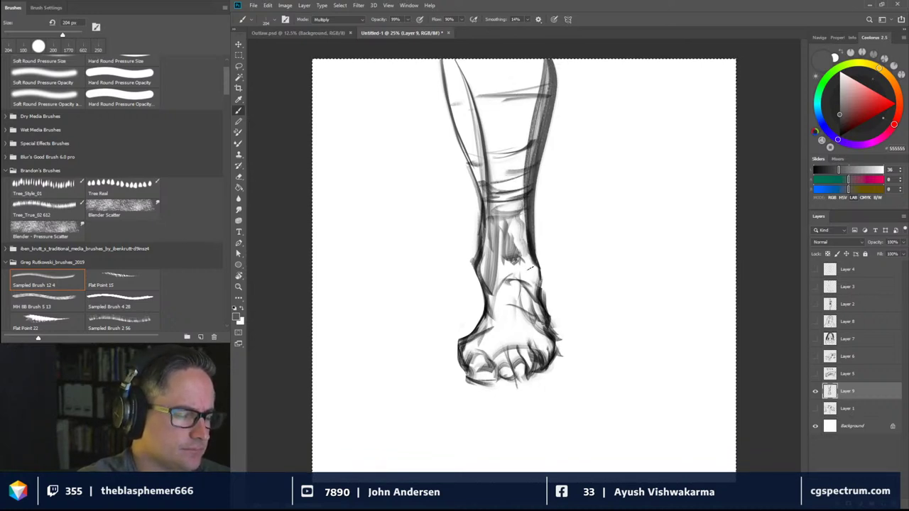
Enlarge the brush to about 756 px and block in dark background shapes on both sides of the leg and foot
mouse_move(482, 310)
left_mouse_down()
mouse_move(472, 288)
mouse_move(488, 311)
mouse_move(518, 311)
left_mouse_up()
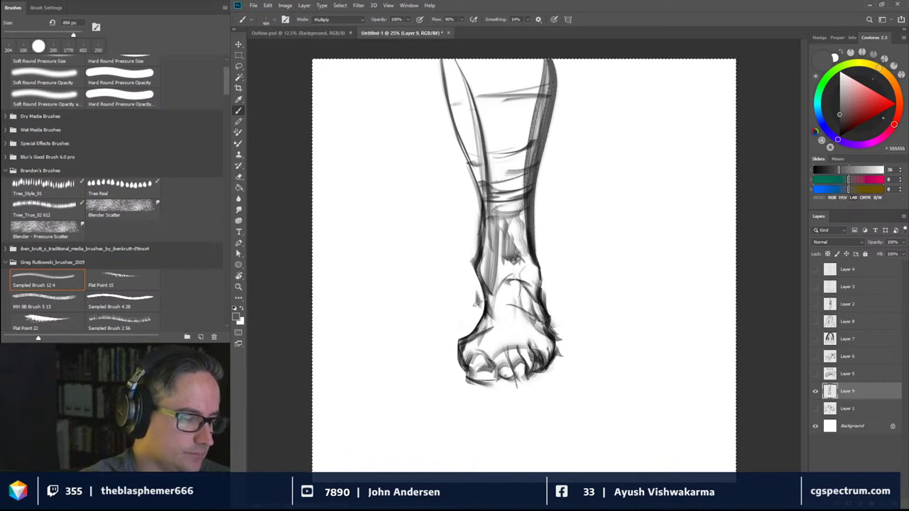
left_click_drag(447, 258, 459, 258)
mouse_move(451, 293)
left_mouse_down()
mouse_move(444, 270)
mouse_move(454, 284)
mouse_move(438, 316)
mouse_move(465, 279)
mouse_move(423, 338)
mouse_move(408, 264)
mouse_move(426, 372)
mouse_move(408, 355)
mouse_move(454, 344)
left_mouse_up()
mouse_move(559, 299)
left_mouse_down()
mouse_move(558, 326)
mouse_move(529, 273)
mouse_move(562, 341)
mouse_move(583, 306)
mouse_move(558, 307)
mouse_move(612, 376)
mouse_move(568, 241)
left_mouse_up()
left_click_drag(563, 164, 568, 158)
mouse_move(446, 271)
left_mouse_down()
mouse_move(455, 252)
mouse_move(434, 167)
mouse_move(392, 71)
left_mouse_up()
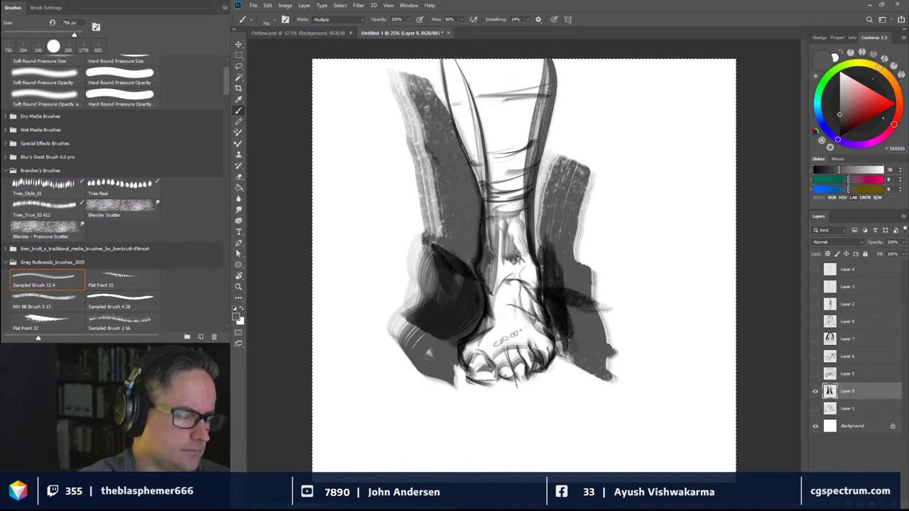
Set the brush to 300 px, swap the paint colour to white and change the brush blending mode to Normal
key("bracketleft")
key("bracketleft")
key("bracketleft")
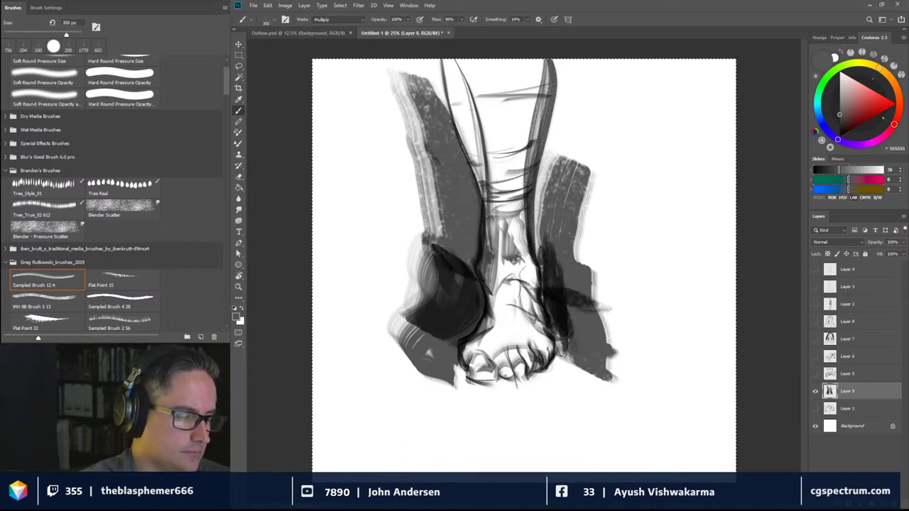
key("x")
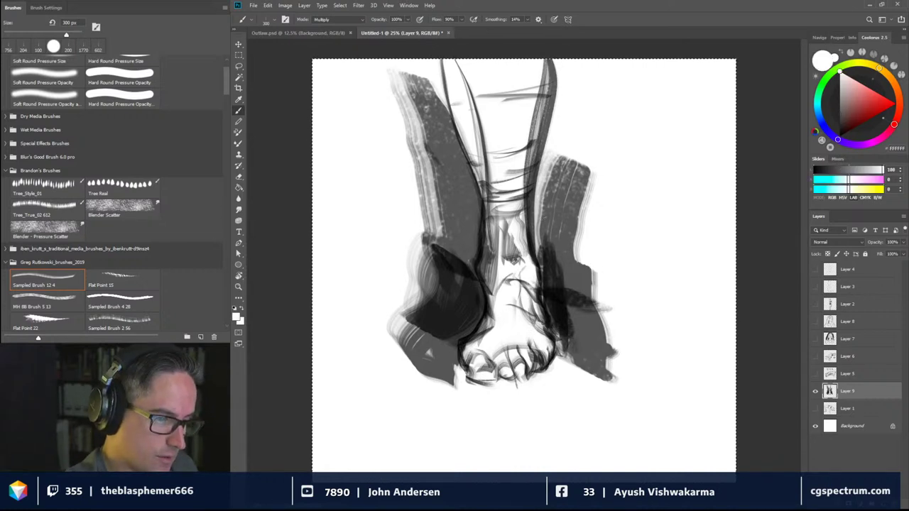
left_click_drag(540, 214, 544, 223)
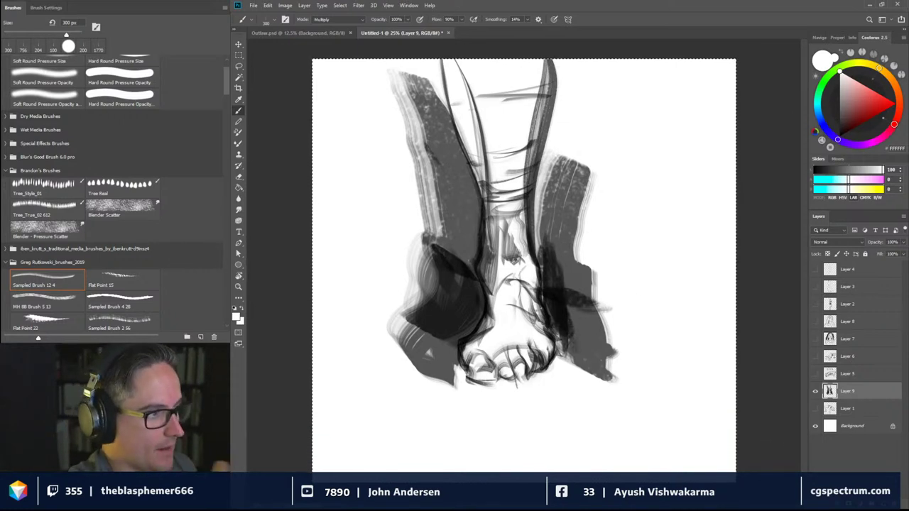
left_click(333, 20)
left_click(348, 28)
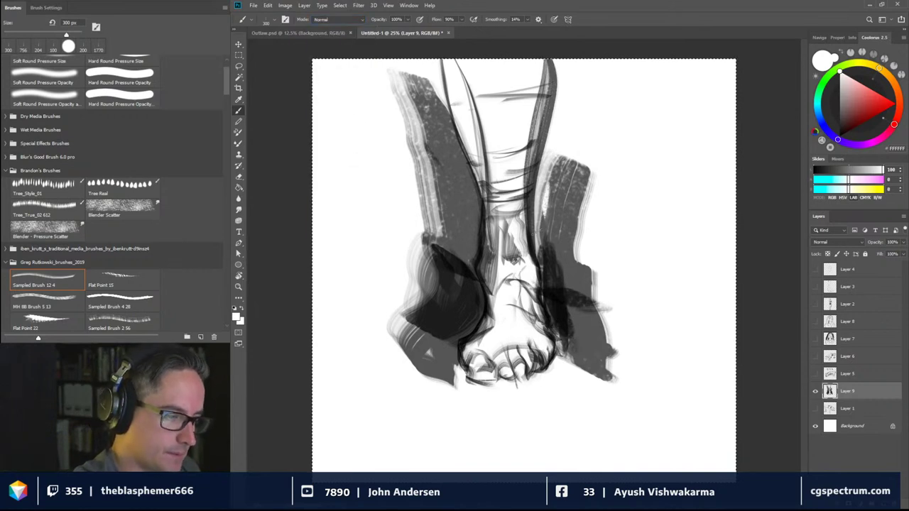
Cut white strokes into the dark background along both outer contours of the foot and lower leg
mouse_move(541, 257)
left_mouse_down()
mouse_move(531, 196)
mouse_move(546, 311)
mouse_move(561, 335)
mouse_move(547, 297)
mouse_move(572, 355)
left_mouse_up()
mouse_move(454, 338)
left_mouse_down()
mouse_move(477, 264)
mouse_move(453, 256)
mouse_move(477, 204)
mouse_move(434, 96)
mouse_move(444, 127)
left_mouse_up()
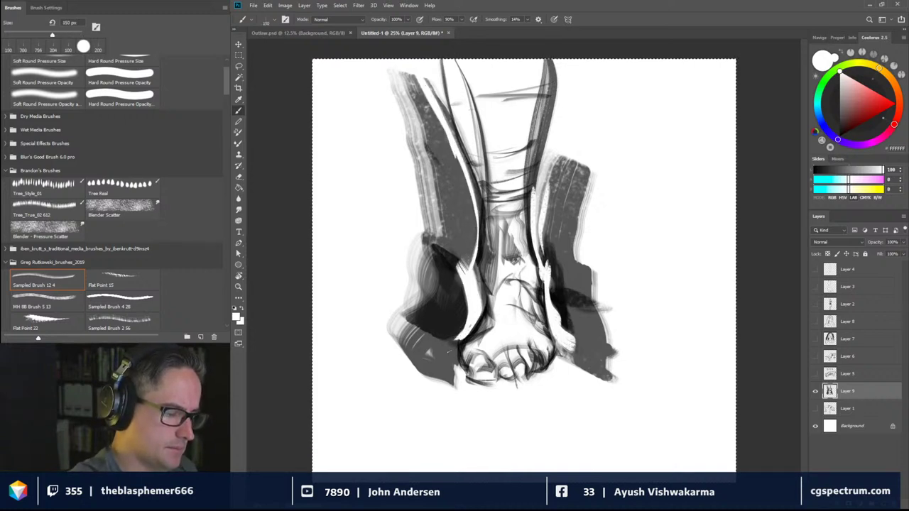
left_click_drag(457, 338, 444, 383)
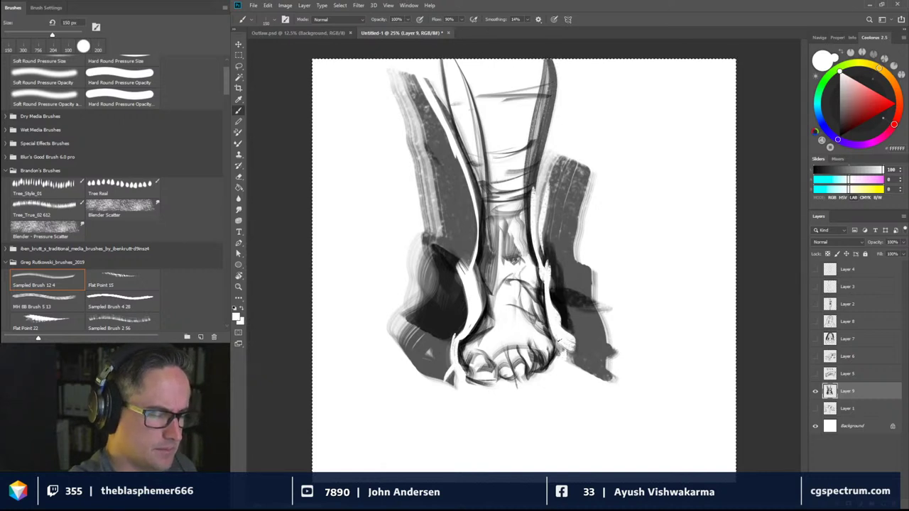
Break up the dark shapes on both sides of the ankle with flowing white streaks at 150 px
mouse_move(466, 249)
left_mouse_down()
mouse_move(440, 141)
mouse_move(461, 268)
mouse_move(458, 212)
mouse_move(446, 332)
left_mouse_up()
mouse_move(458, 280)
left_mouse_down()
mouse_move(440, 367)
mouse_move(453, 311)
mouse_move(427, 357)
left_mouse_up()
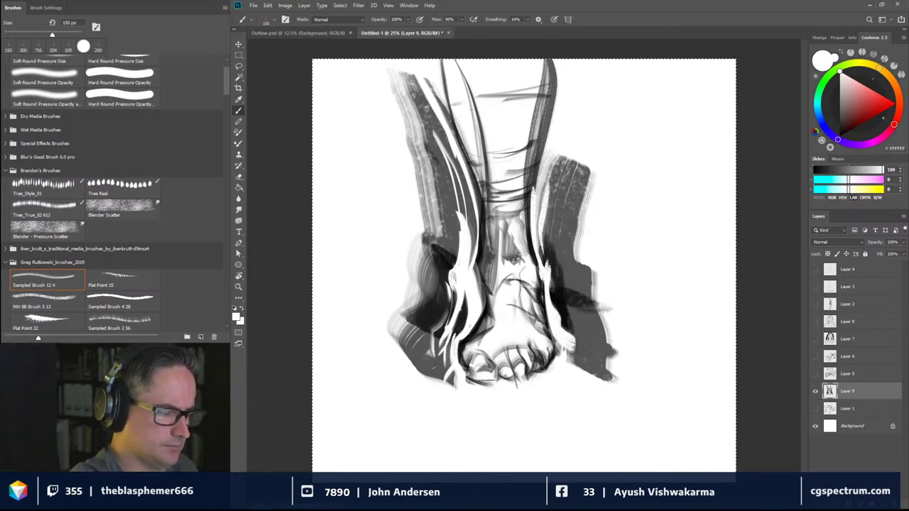
left_click_drag(569, 336, 549, 215)
mouse_move(571, 311)
left_mouse_down()
mouse_move(547, 268)
mouse_move(565, 162)
left_mouse_up()
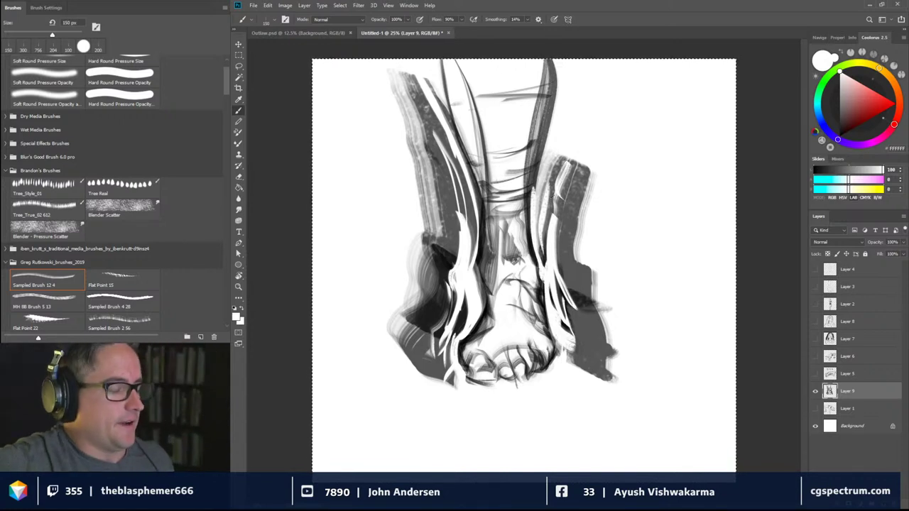
Enlarge the brush to 262 px and paint white over most of the dark block on the little-toe side
right_click(558, 193, "alt")
mouse_move(567, 156)
left_mouse_down()
mouse_move(545, 212)
mouse_move(560, 217)
mouse_move(560, 257)
left_mouse_up()
left_click_drag(590, 166, 561, 257)
left_click_drag(572, 156, 565, 285)
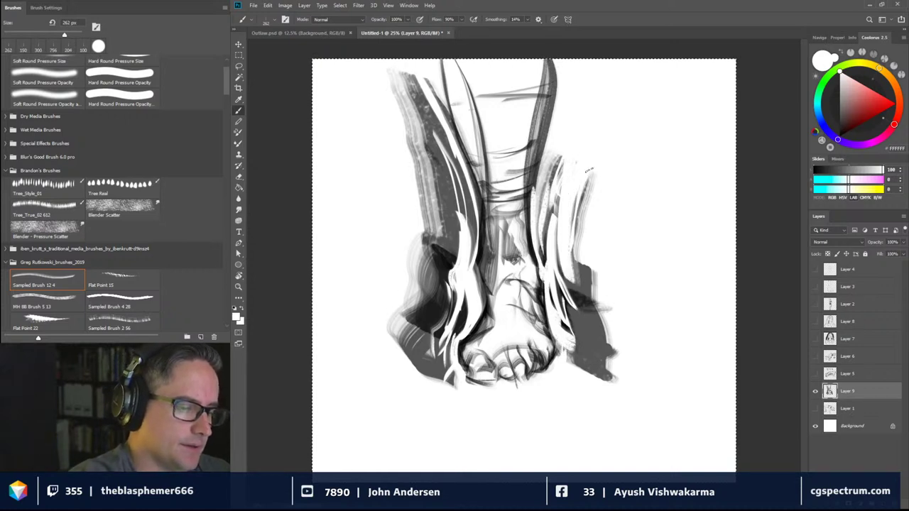
mouse_move(589, 169)
left_mouse_down()
mouse_move(582, 302)
mouse_move(556, 242)
mouse_move(588, 358)
left_mouse_up()
mouse_move(560, 259)
left_mouse_down()
mouse_move(589, 369)
mouse_move(589, 338)
left_mouse_up()
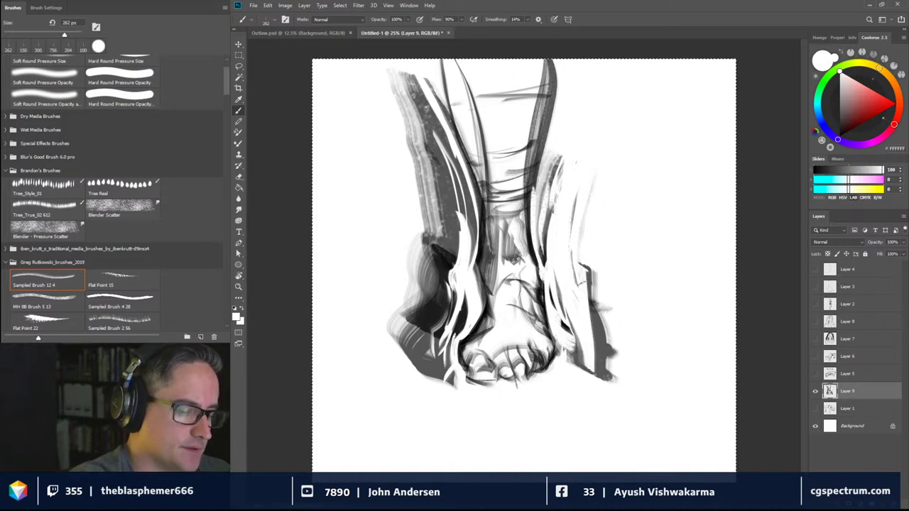
mouse_move(582, 271)
left_mouse_down()
mouse_move(602, 344)
mouse_move(589, 284)
left_mouse_up()
Paint long white strokes over the dark block beside the ankle on the big-toe side
mouse_move(440, 194)
left_mouse_down()
mouse_move(441, 263)
mouse_move(429, 303)
left_mouse_up()
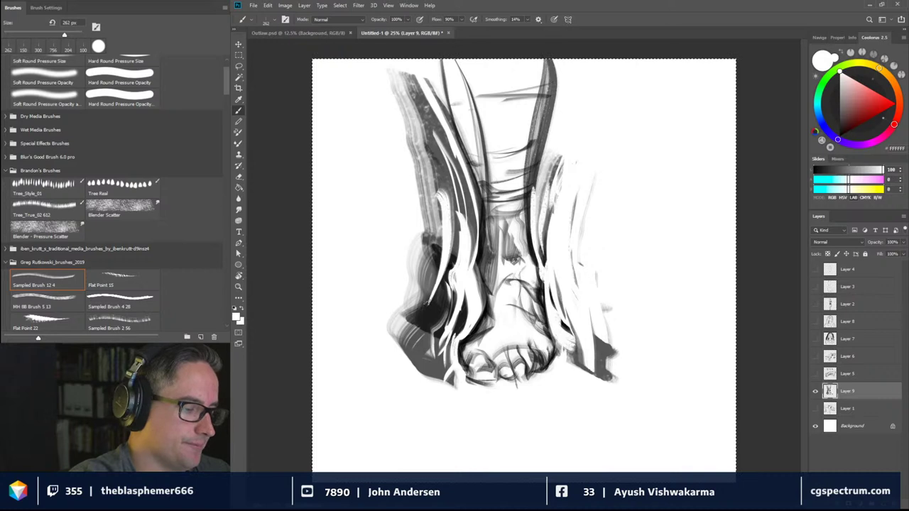
left_click_drag(452, 226, 423, 354)
left_click_drag(451, 280, 424, 353)
left_click_drag(437, 244, 409, 334)
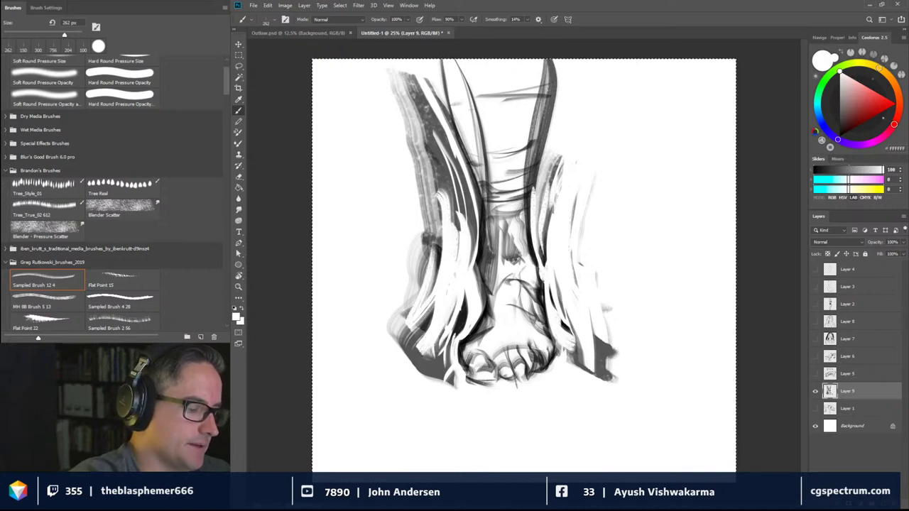
Paint long white streaks over the upper part of the dark block beside the lower leg on the big-toe side
left_click_drag(434, 228, 422, 284)
left_click_drag(442, 165, 429, 257)
left_click_drag(448, 96, 416, 186)
mouse_move(419, 96)
left_mouse_down()
mouse_move(446, 206)
mouse_move(439, 160)
left_mouse_up()
left_click_drag(429, 121, 454, 213)
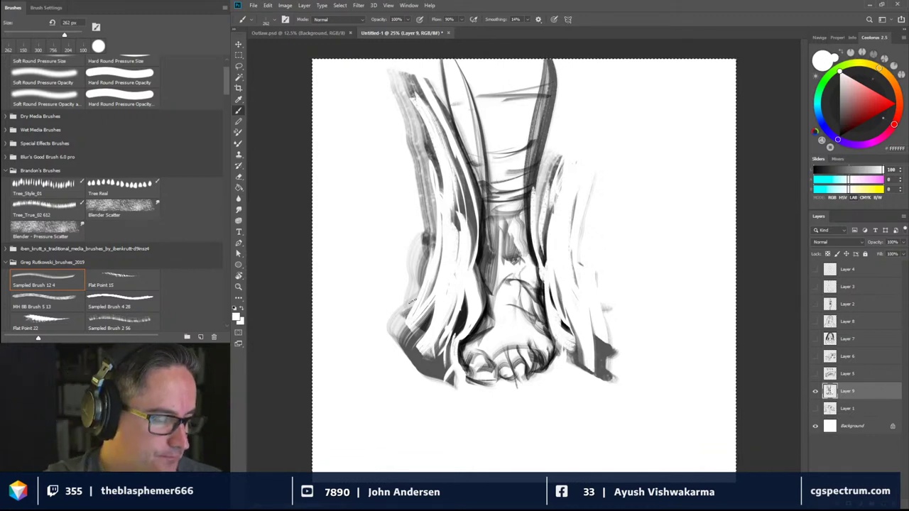
Enlarge the brush to 422 px and cover the remaining dark block on the big-toe side with white
left_click_drag(459, 229, 487, 230)
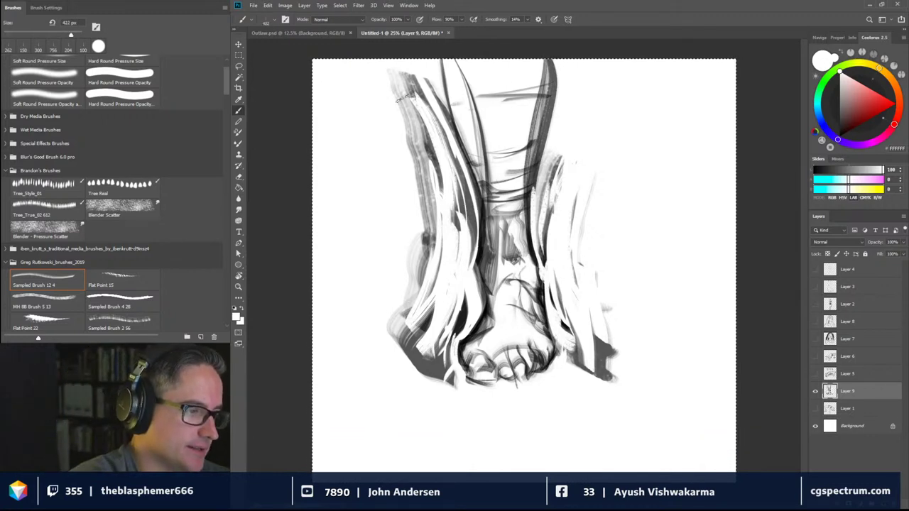
mouse_move(399, 96)
left_mouse_down()
mouse_move(444, 184)
mouse_move(447, 229)
mouse_move(426, 255)
left_mouse_up()
mouse_move(395, 118)
left_mouse_down()
mouse_move(414, 161)
mouse_move(428, 275)
mouse_move(429, 359)
left_mouse_up()
mouse_move(422, 324)
left_mouse_down()
mouse_move(436, 399)
mouse_move(391, 338)
mouse_move(427, 238)
mouse_move(456, 289)
mouse_move(443, 334)
mouse_move(463, 258)
left_mouse_up()
Paint white over the leftover dark marks beside the ankle and toes on the little-toe side
left_click_drag(568, 307, 577, 384)
left_click_drag(595, 339, 575, 327)
left_click_drag(574, 288, 551, 199)
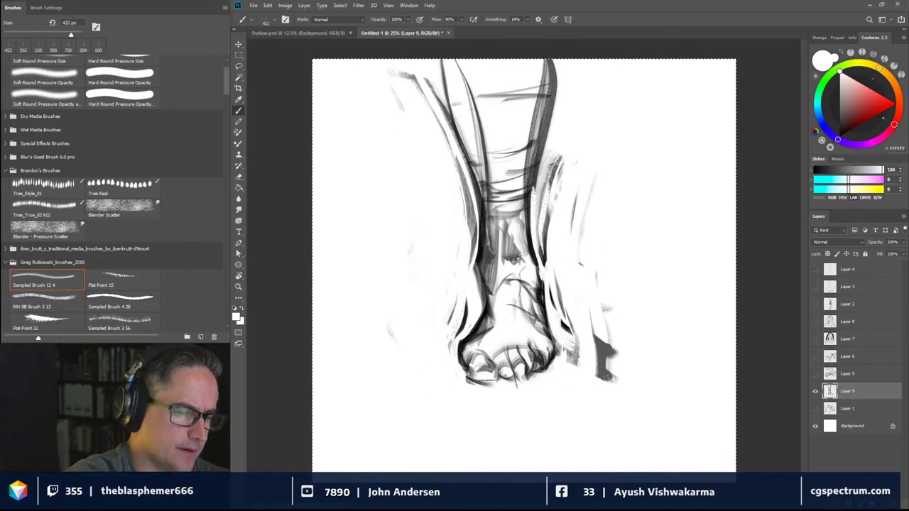
mouse_move(558, 147)
left_mouse_down()
mouse_move(548, 195)
mouse_move(562, 294)
left_mouse_up()
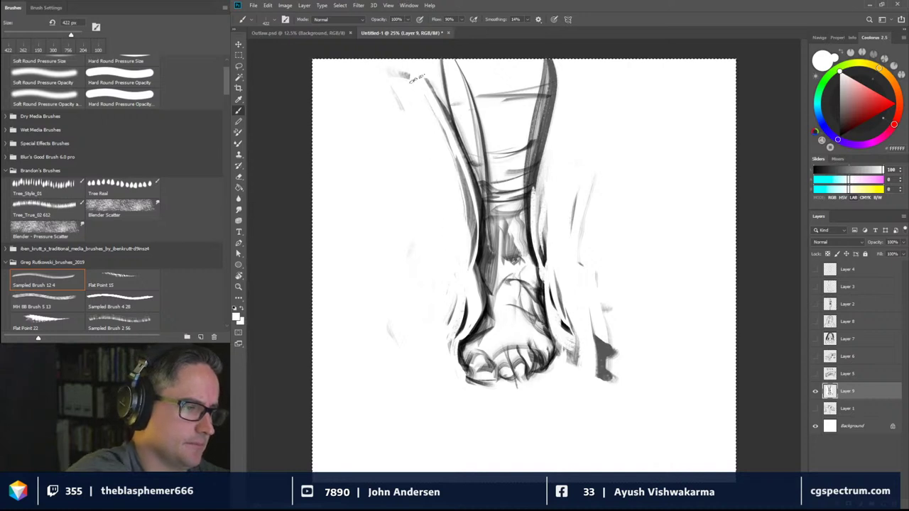
Set the foreground colour to black 000000 and paint a thick flame-like curve rising from the little toe to beside the ankle
left_click(237, 318)
type("000000")
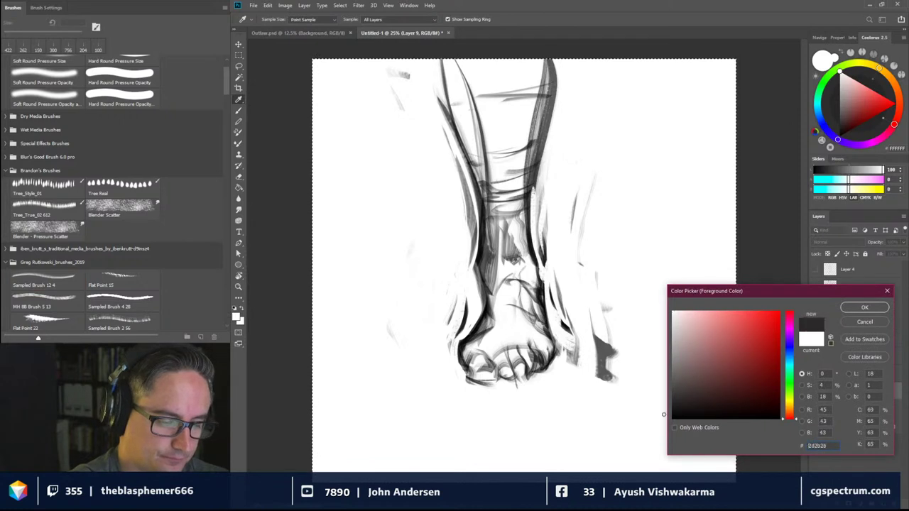
left_click(864, 306)
mouse_move(574, 328)
left_mouse_down()
mouse_move(543, 380)
mouse_move(582, 234)
left_mouse_up()
left_click_drag(572, 287, 616, 250)
left_click_drag(611, 216, 599, 160)
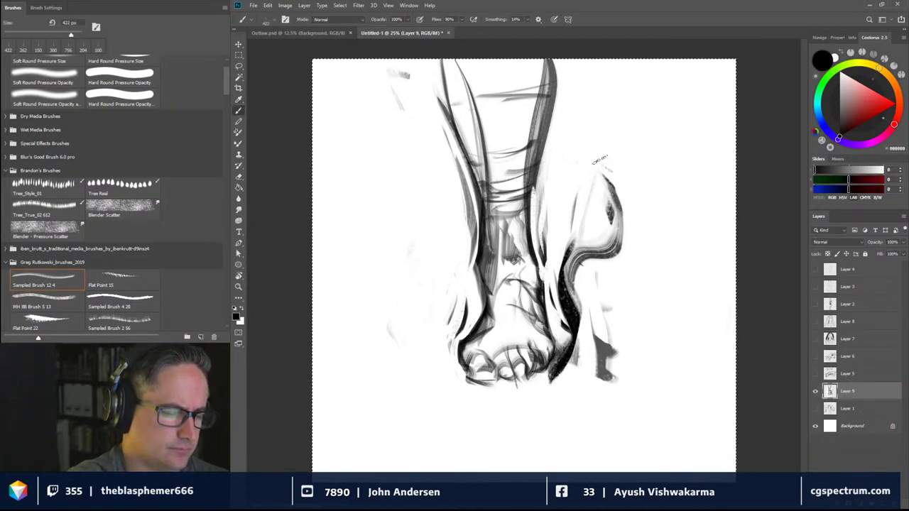
mouse_move(576, 268)
left_mouse_down()
mouse_move(615, 257)
mouse_move(591, 156)
mouse_move(556, 240)
left_mouse_up()
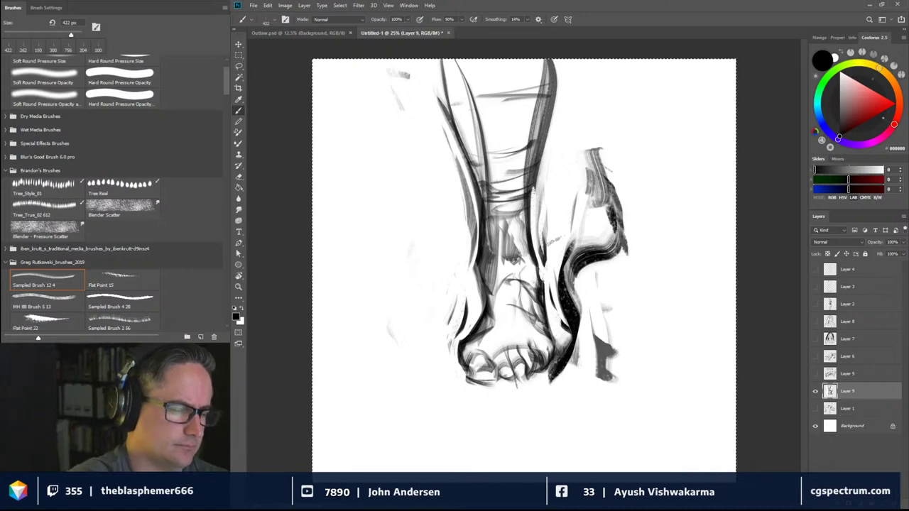
Extend the flame shape on the little-toe side upward with curling black tongues beside the lower leg
mouse_move(558, 190)
left_mouse_down()
mouse_move(585, 146)
mouse_move(596, 99)
mouse_move(575, 174)
left_mouse_up()
left_click_drag(594, 115, 586, 203)
left_click_drag(603, 166, 593, 92)
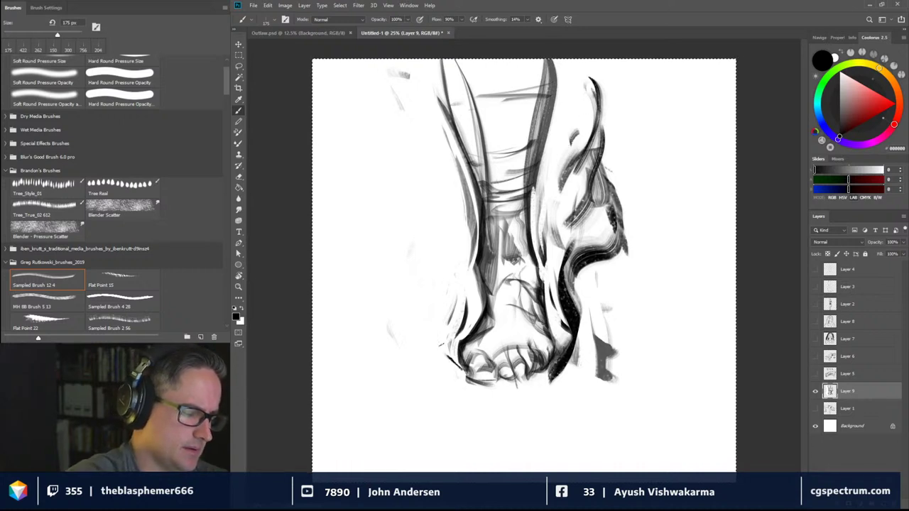
Outline a matching set of curling black flames on the big-toe side with the brush at 175 px
left_click_drag(463, 306, 446, 358)
left_click_drag(420, 271, 457, 316)
left_click_drag(402, 251, 394, 221)
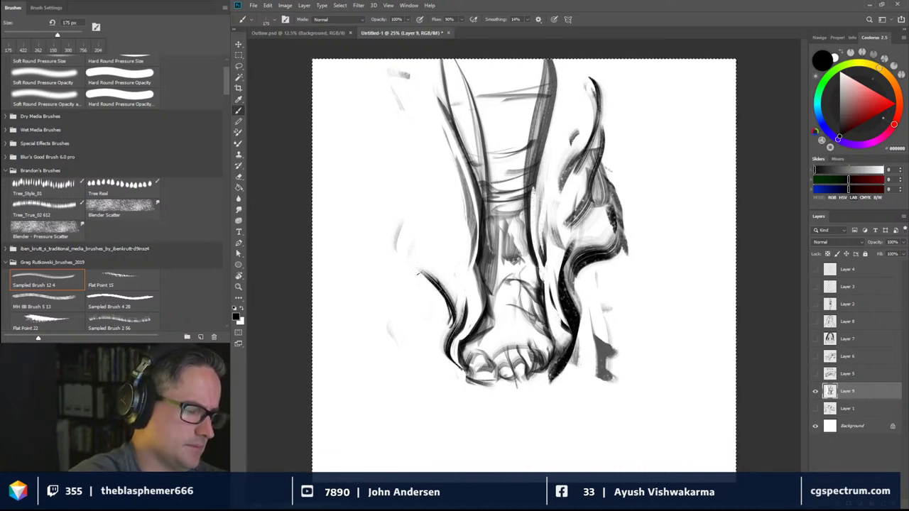
mouse_move(426, 276)
left_mouse_down()
mouse_move(402, 287)
mouse_move(398, 226)
left_mouse_up()
mouse_move(398, 284)
left_mouse_down()
mouse_move(419, 196)
mouse_move(418, 105)
left_mouse_up()
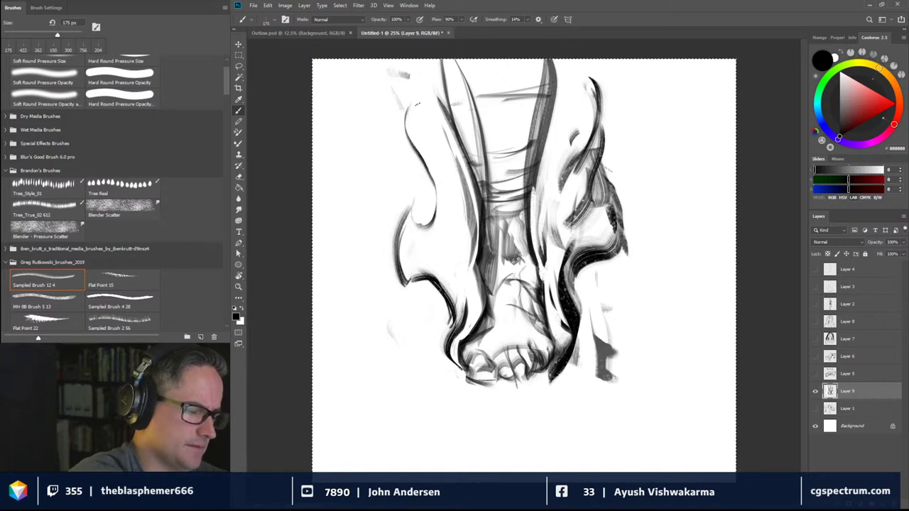
mouse_move(413, 276)
left_mouse_down()
mouse_move(425, 291)
mouse_move(442, 289)
left_mouse_up()
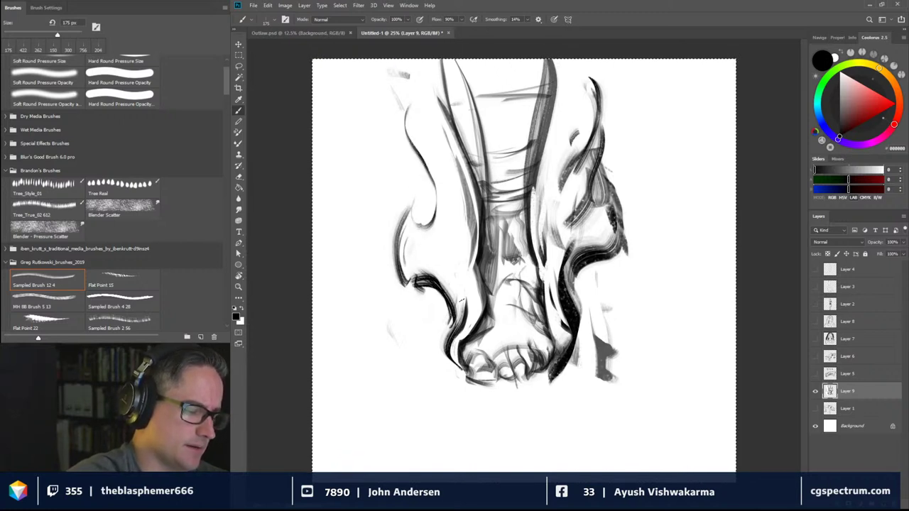
Enlarge the brush to 327 px and add heavier black flame strokes beside the leg and foot on the big-toe side
right_click(462, 300, "alt")
mouse_move(456, 331)
left_mouse_down()
mouse_move(436, 268)
mouse_move(446, 186)
left_mouse_up()
mouse_move(445, 262)
left_mouse_down()
mouse_move(406, 112)
mouse_move(470, 249)
mouse_move(453, 172)
left_mouse_up()
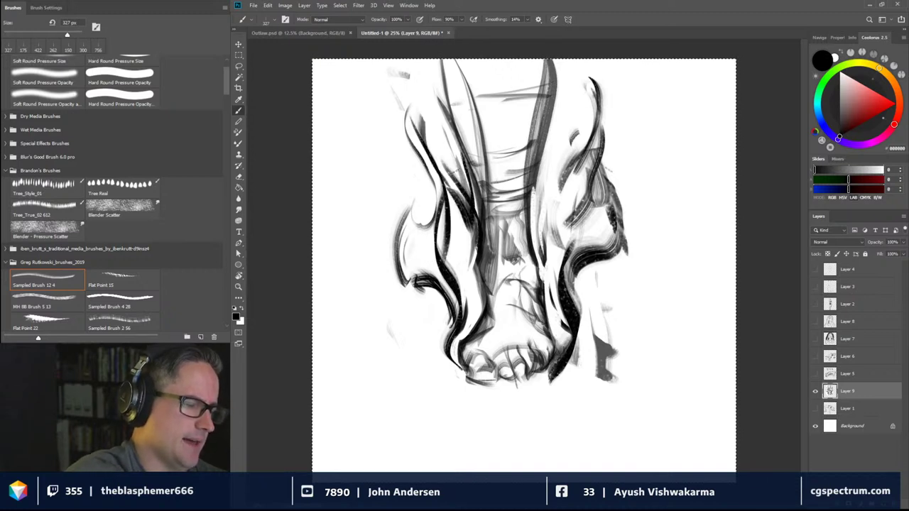
mouse_move(474, 212)
left_mouse_down()
mouse_move(425, 95)
mouse_move(428, 65)
left_mouse_up()
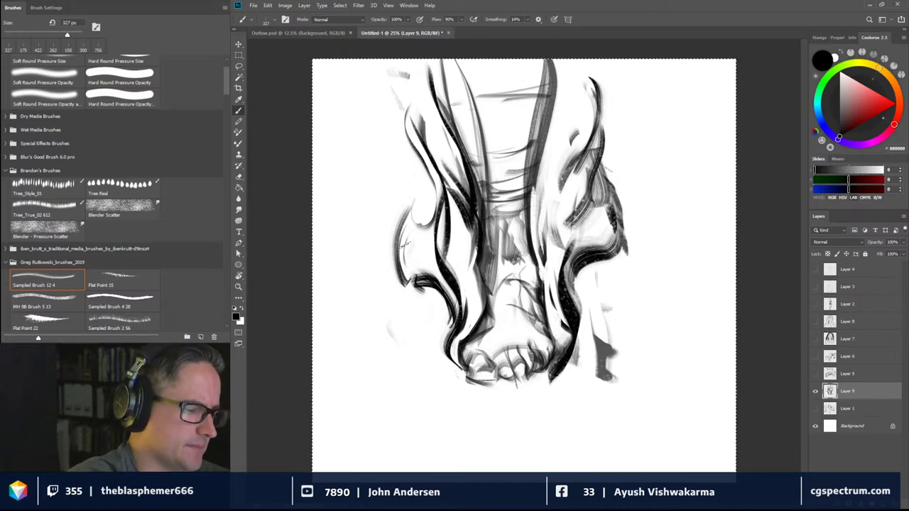
mouse_move(406, 244)
left_mouse_down()
mouse_move(398, 193)
mouse_move(380, 162)
mouse_move(405, 213)
mouse_move(391, 189)
mouse_move(409, 293)
mouse_move(439, 348)
left_mouse_up()
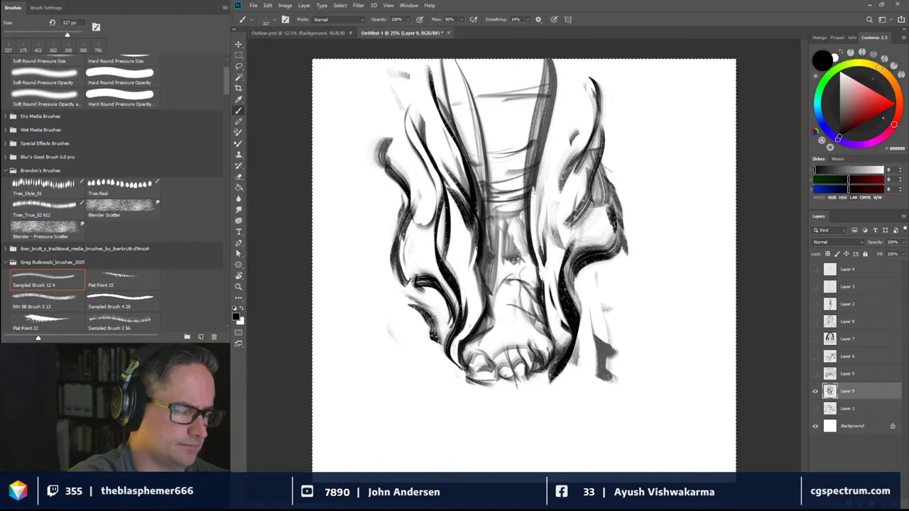
Paint thick black flame licks sweeping up and outward from beside the little toe
left_click_drag(602, 305, 588, 362)
left_click_drag(600, 323, 569, 372)
left_click_drag(597, 284, 581, 348)
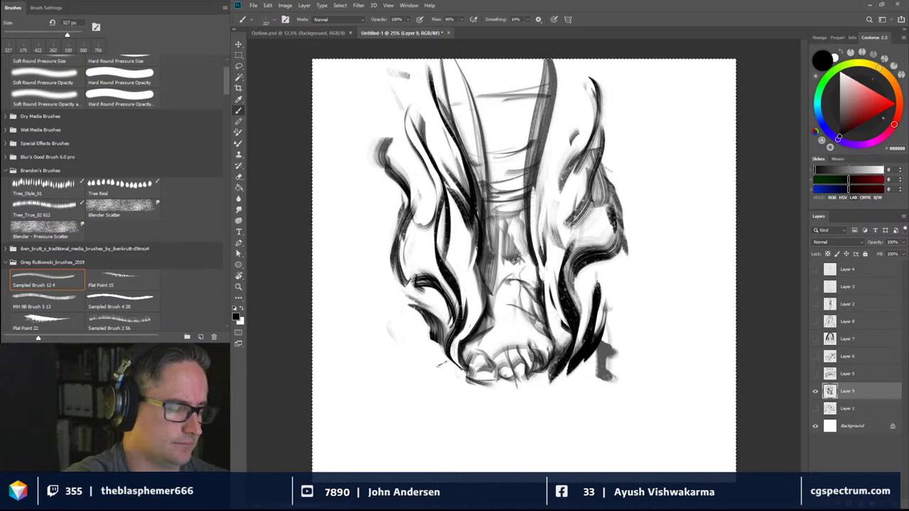
Switch to white and break up the upper and middle flame curls on the little-toe side
key("x")
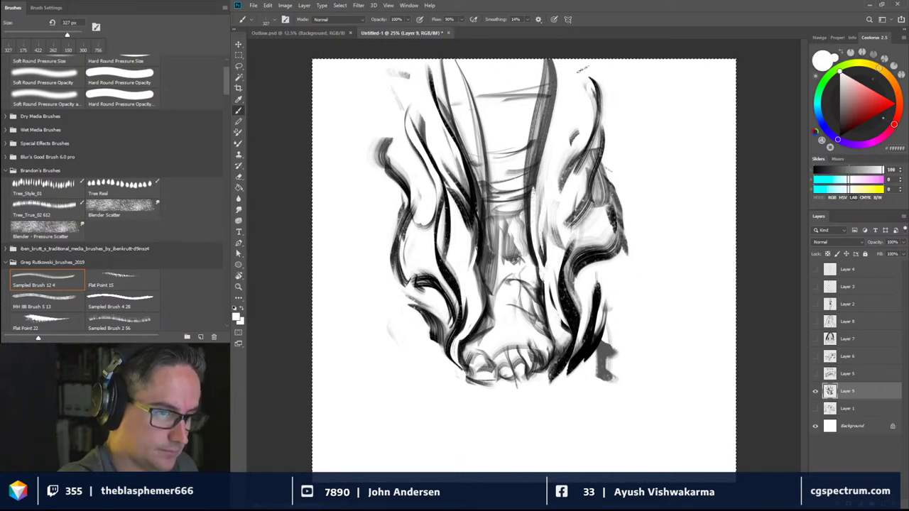
mouse_move(594, 81)
left_mouse_down()
mouse_move(591, 167)
mouse_move(566, 203)
left_mouse_up()
left_click_drag(604, 122, 594, 199)
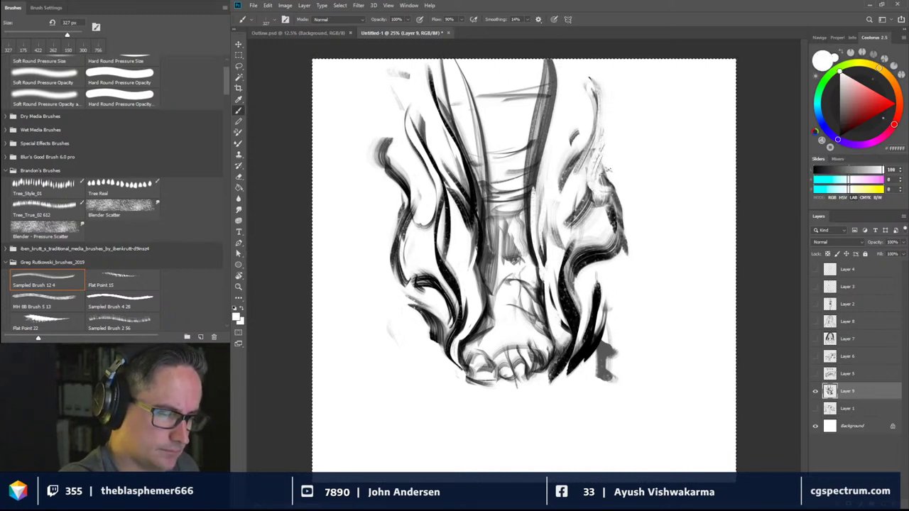
left_click_drag(623, 242, 583, 284)
left_click_drag(594, 248, 566, 278)
Thin the black flame strokes and the leg's outer contour on the big-toe side with white strokes, reducing the brush to 200 px
mouse_move(422, 279)
left_mouse_down()
mouse_move(417, 301)
mouse_move(435, 359)
mouse_move(444, 241)
left_mouse_up()
left_click_drag(449, 196, 447, 247)
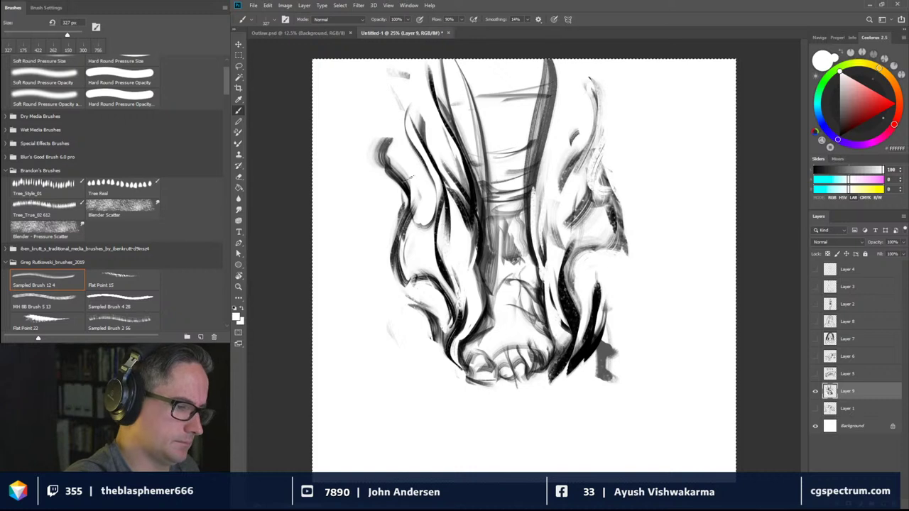
mouse_move(391, 135)
left_mouse_down()
mouse_move(387, 166)
mouse_move(376, 149)
mouse_move(395, 176)
mouse_move(396, 220)
mouse_move(381, 233)
left_mouse_up()
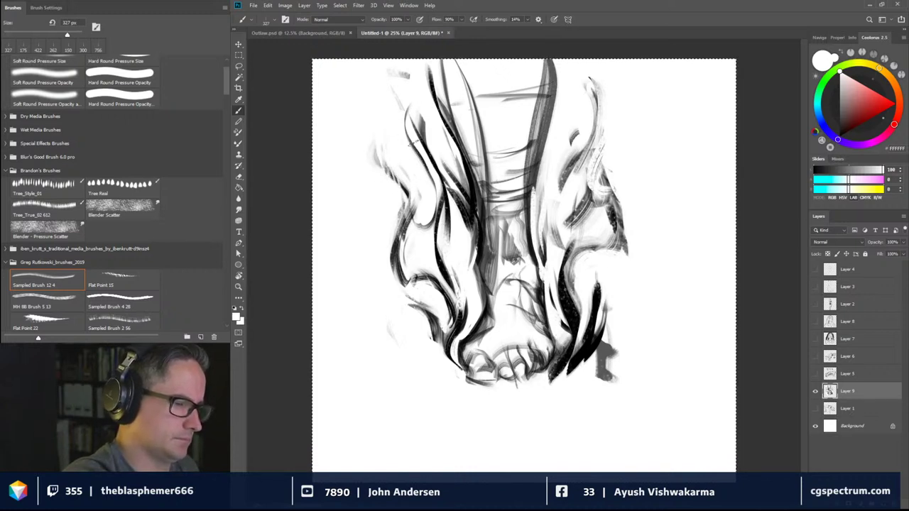
left_click_drag(421, 154, 405, 97)
left_click_drag(433, 177, 393, 71)
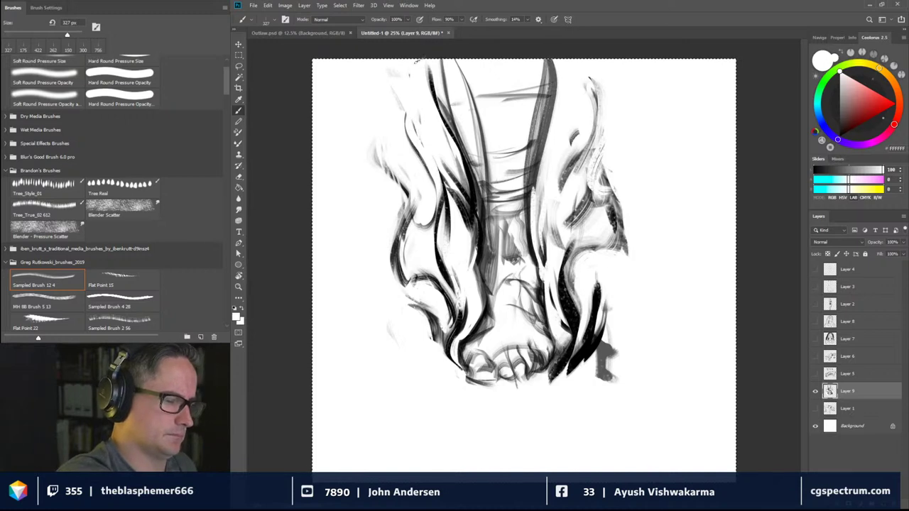
mouse_move(455, 142)
left_mouse_down()
mouse_move(443, 107)
mouse_move(477, 204)
left_mouse_up()
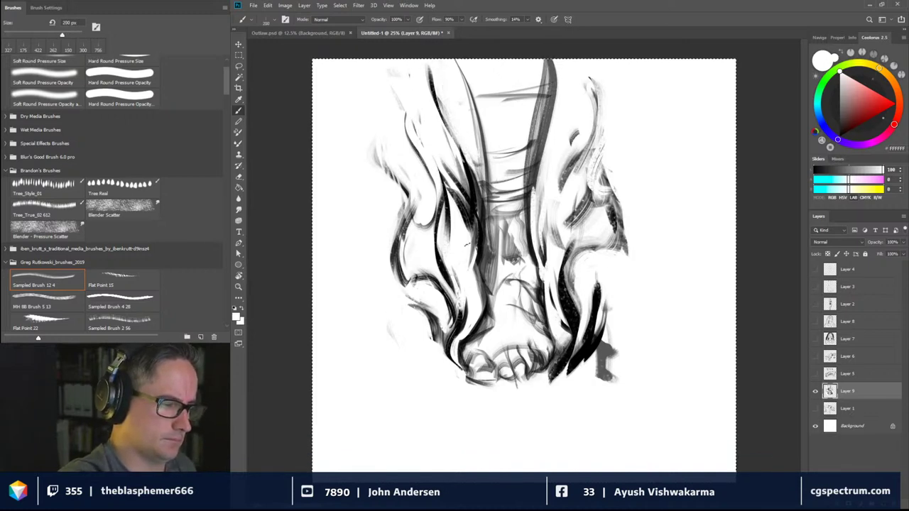
mouse_move(466, 244)
left_mouse_down()
mouse_move(460, 178)
mouse_move(475, 292)
left_mouse_up()
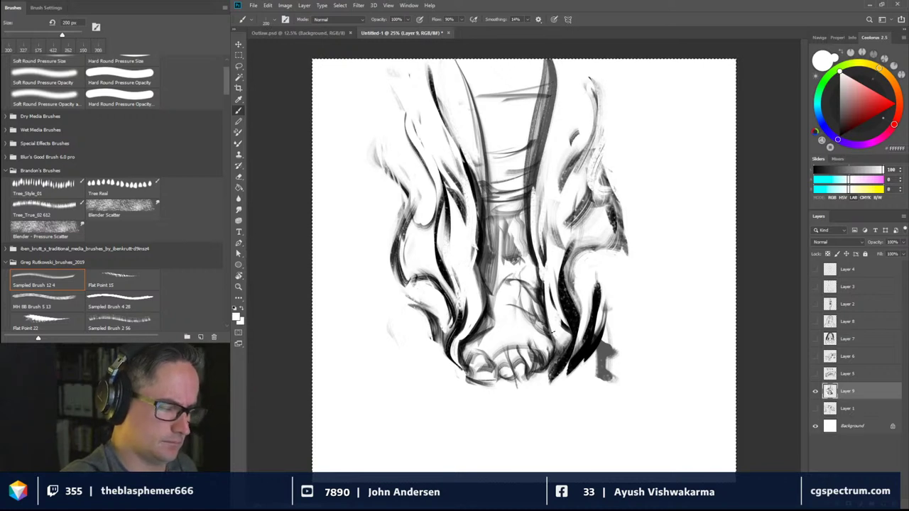
Reduce the brush to 150 px and slash white hatching through the dark marks at the flame base beside the little toe
left_click_drag(555, 337, 550, 379)
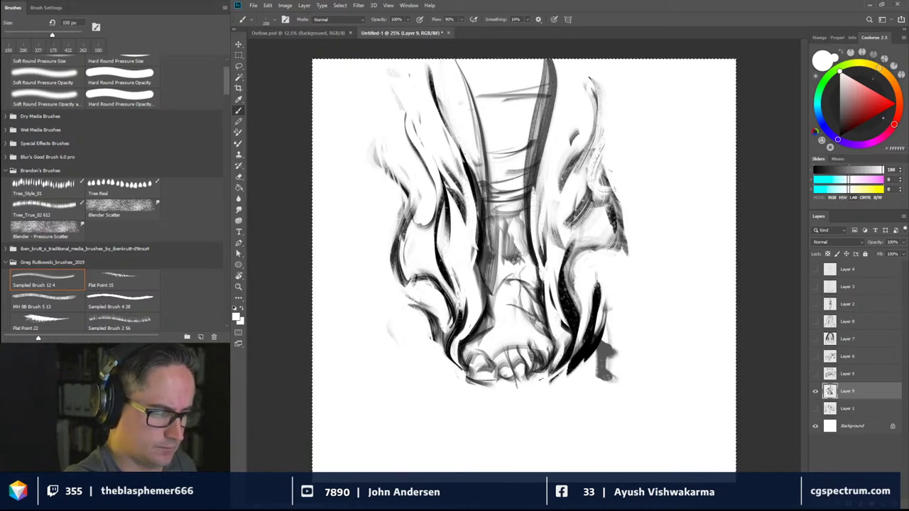
mouse_move(585, 336)
left_mouse_down()
mouse_move(548, 380)
mouse_move(570, 370)
left_mouse_up()
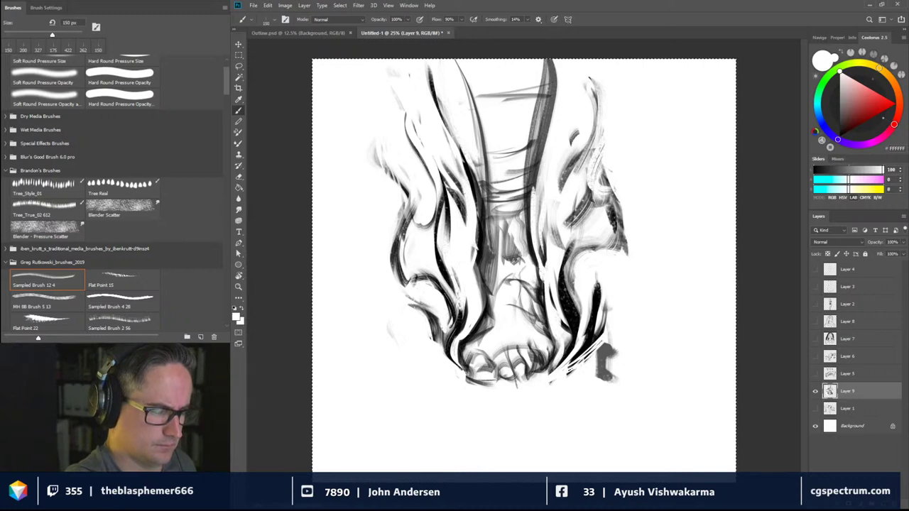
left_click_drag(611, 334, 586, 379)
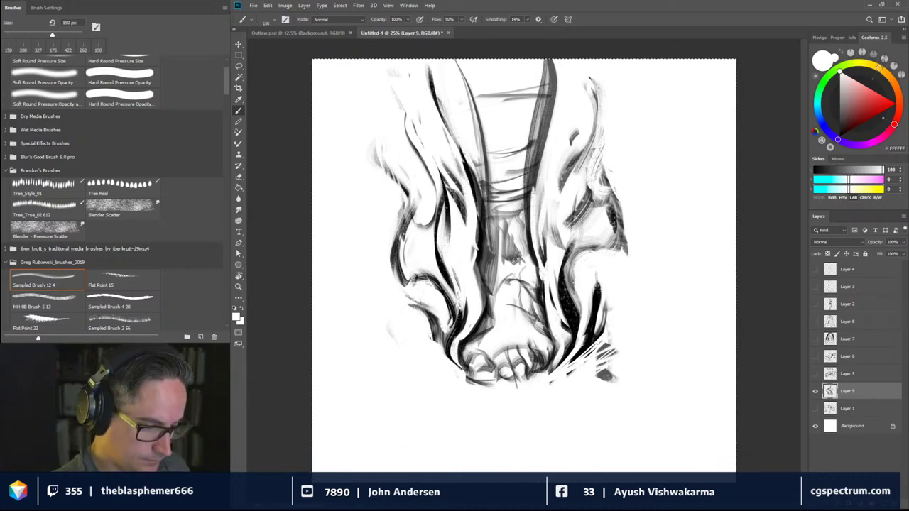
Switch to black and draw a jagged ground line under the toes running outward to both sides, plus a crack below
key("x")
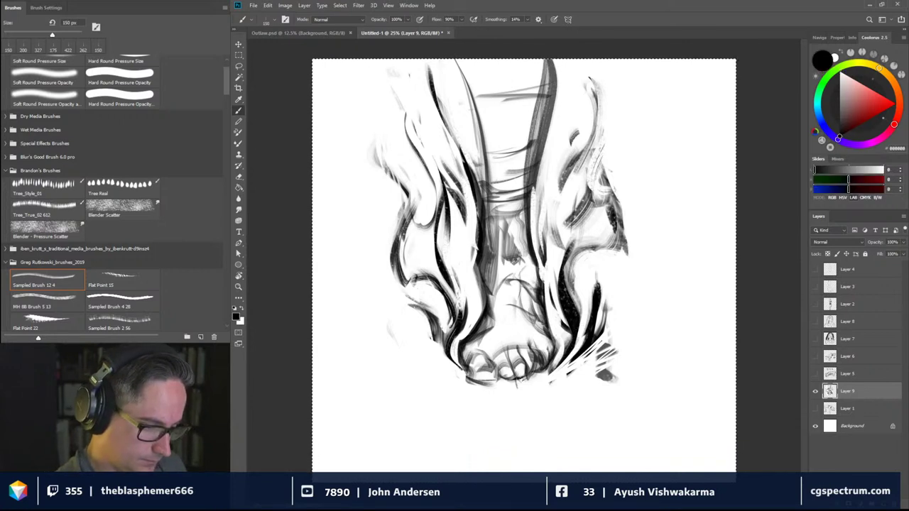
left_click_drag(470, 377, 328, 403)
left_click_drag(420, 381, 387, 392)
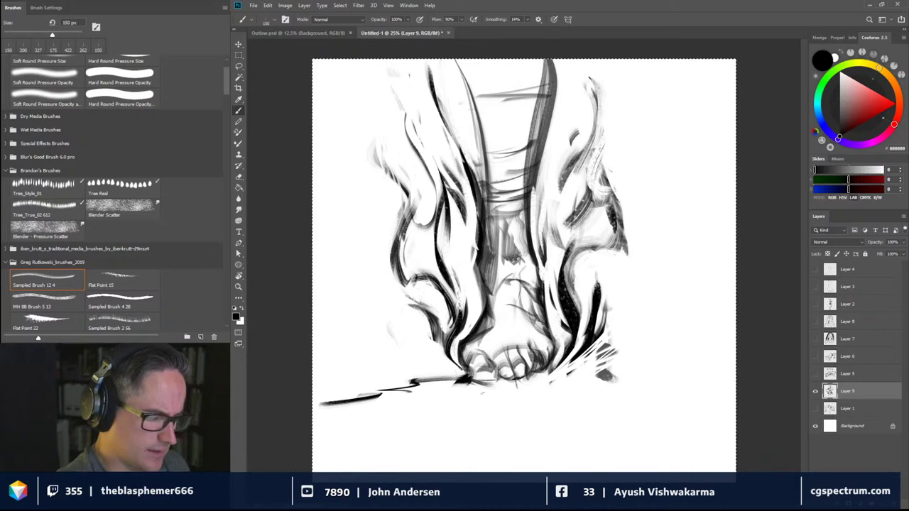
left_click_drag(483, 392, 568, 419)
left_click_drag(470, 381, 707, 409)
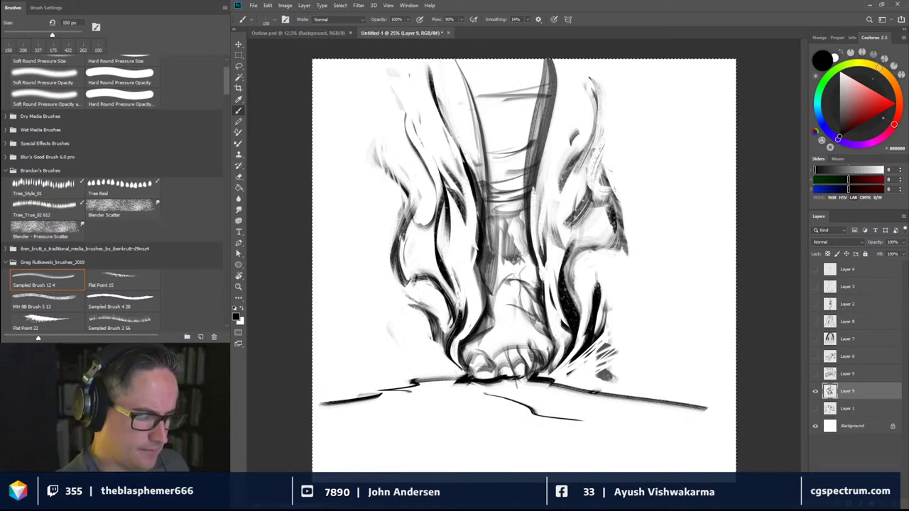
Draw additional black crack lines across the ground in front of the foot on both sides
left_click_drag(629, 403, 696, 424)
left_click_drag(512, 392, 596, 412)
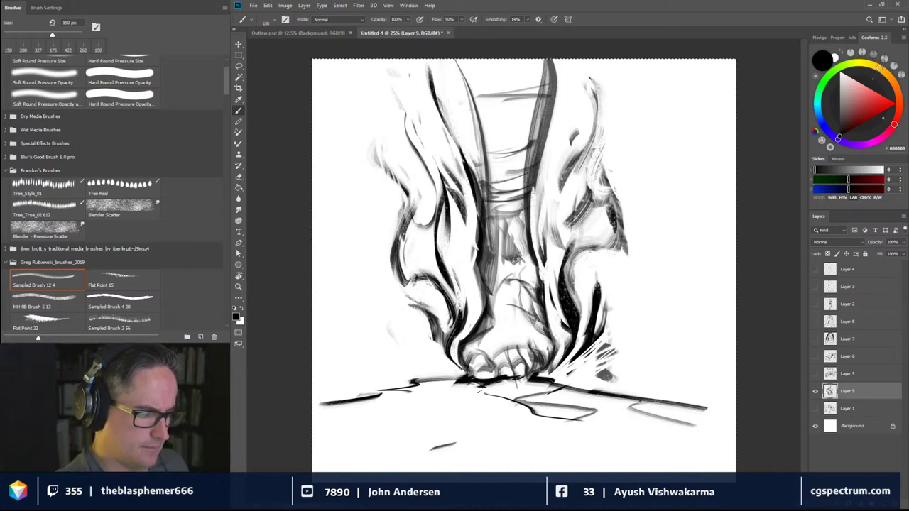
left_click_drag(477, 390, 410, 402)
left_click_drag(470, 399, 449, 405)
left_click_drag(459, 409, 405, 428)
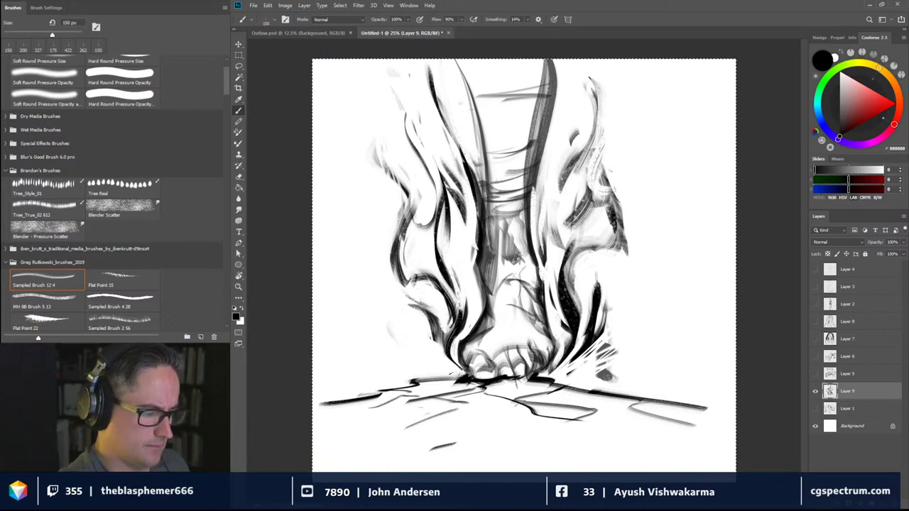
Reduce the brush to 70 px and sketch thin, nearly horizontal ground lines behind the toes on both sides of the foot
left_click_drag(461, 372, 364, 370)
key("bracketleft")
key("bracketleft")
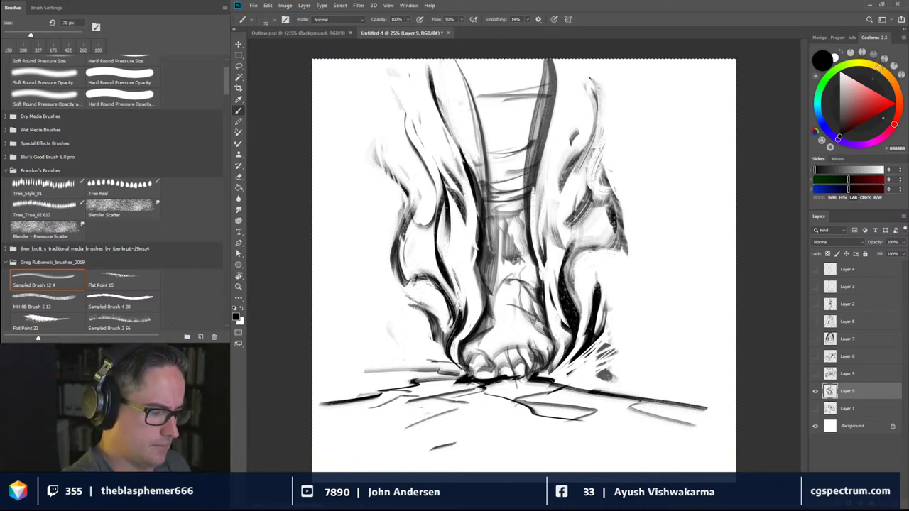
left_click_drag(427, 359, 371, 357)
left_click_drag(351, 370, 400, 361)
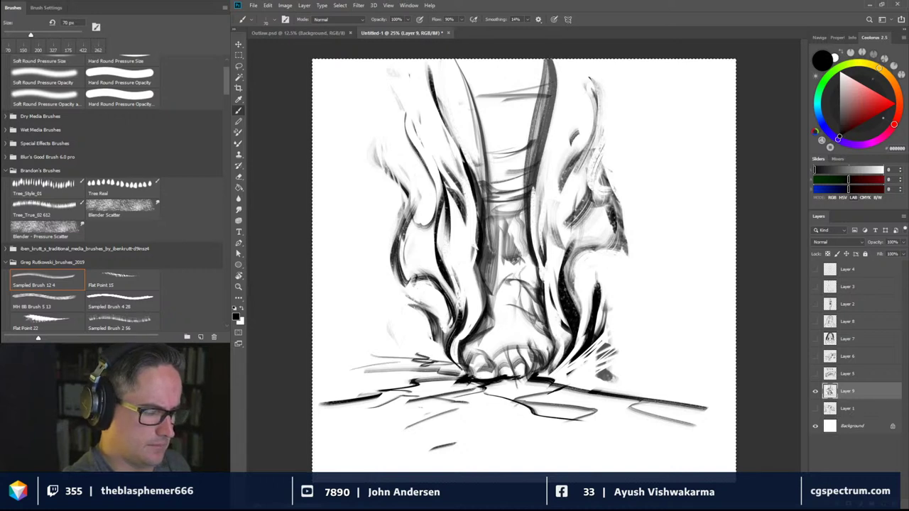
left_click_drag(554, 373, 649, 368)
left_click_drag(568, 368, 630, 365)
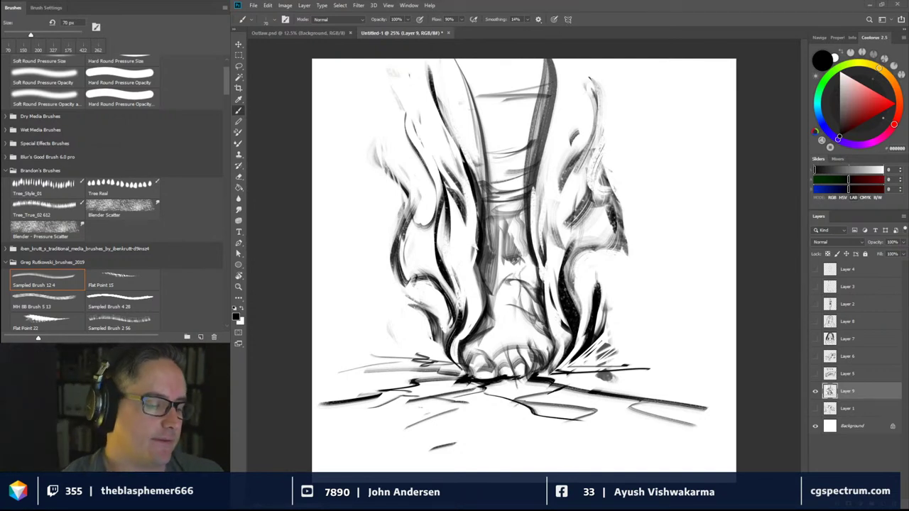
Hide Layer 9 and review the sketches on Layer 5, Layer 6 and Layer 1 by showing and hiding each
left_click(815, 391)
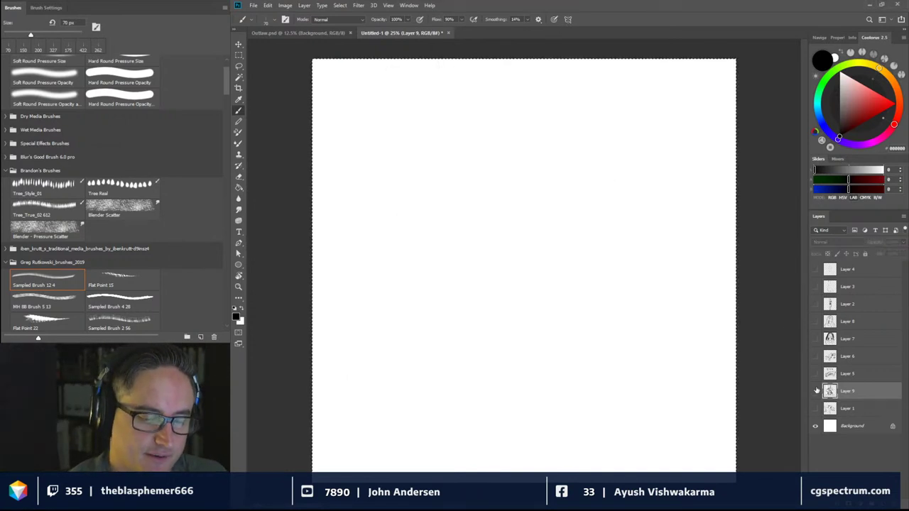
left_click(815, 374)
left_click(815, 375)
left_click(815, 357)
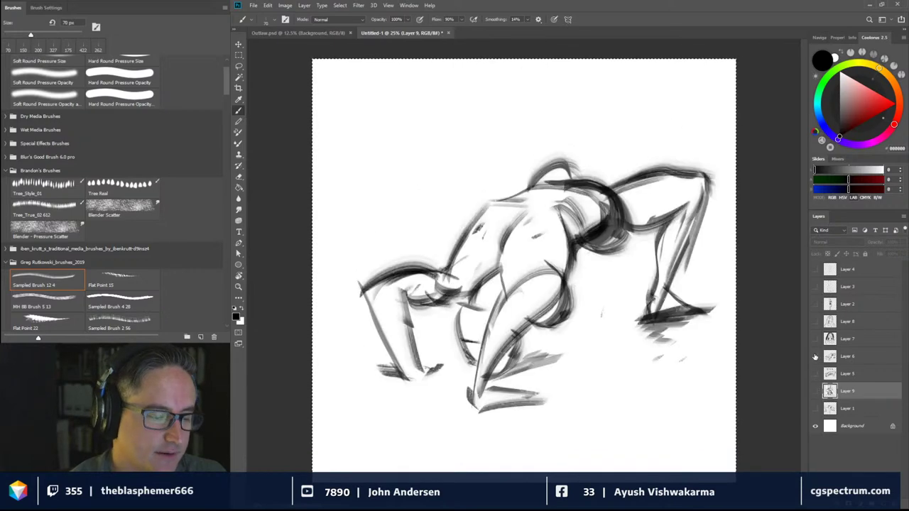
left_click(815, 357)
left_click(815, 357)
left_click(815, 357)
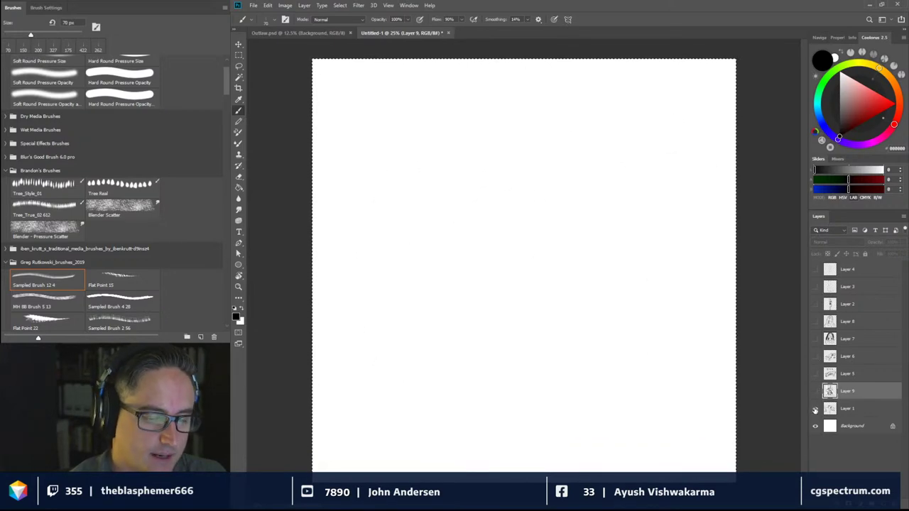
left_click(815, 408)
left_click(815, 408)
Review the Layer 9, Layer 5, Layer 6 and Layer 7 drawings again, leaving only the Layer 7 portrait shown over the background
left_click(815, 391)
left_click(816, 374)
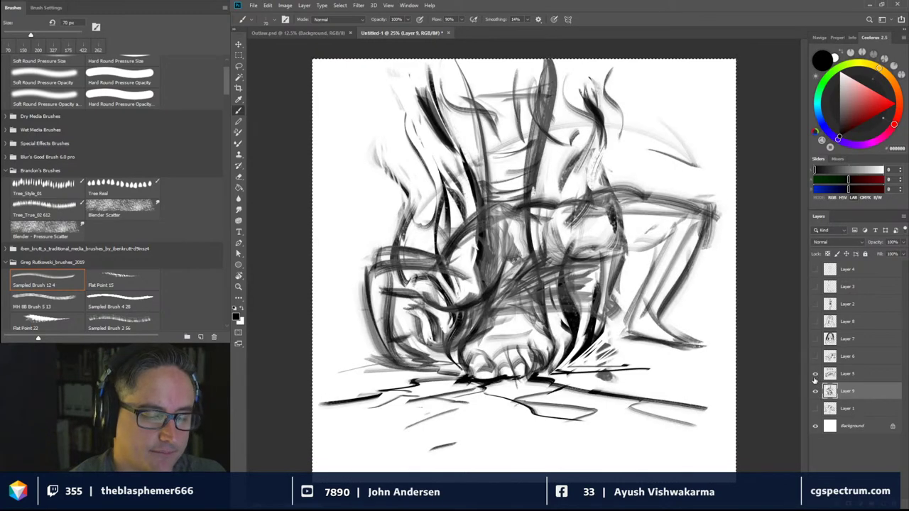
left_click(815, 375)
left_click(815, 391)
left_click(815, 357)
left_click(815, 357)
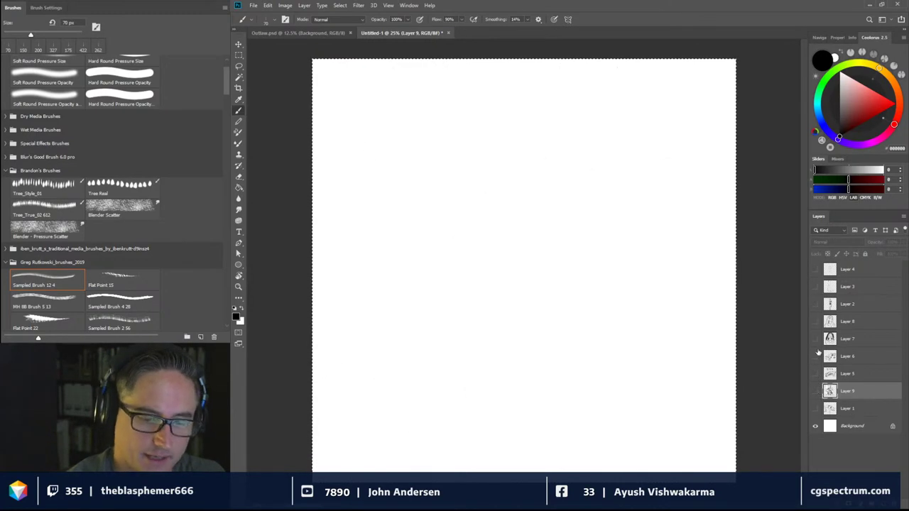
left_click(816, 339)
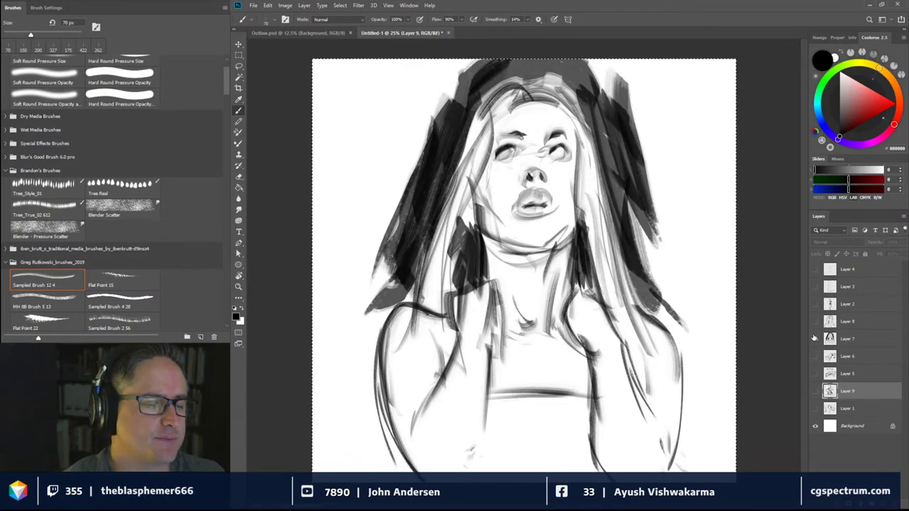
left_click(815, 338)
left_click(815, 338)
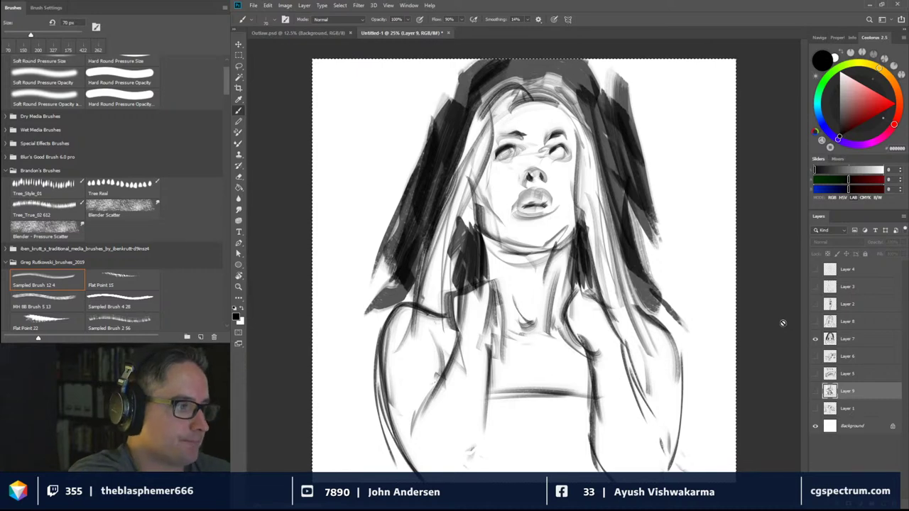
Switch to Outlaw.psd, add a new layer above Layer 14 and choose the Sampled Brush 12 4 for drawing
left_click(299, 33)
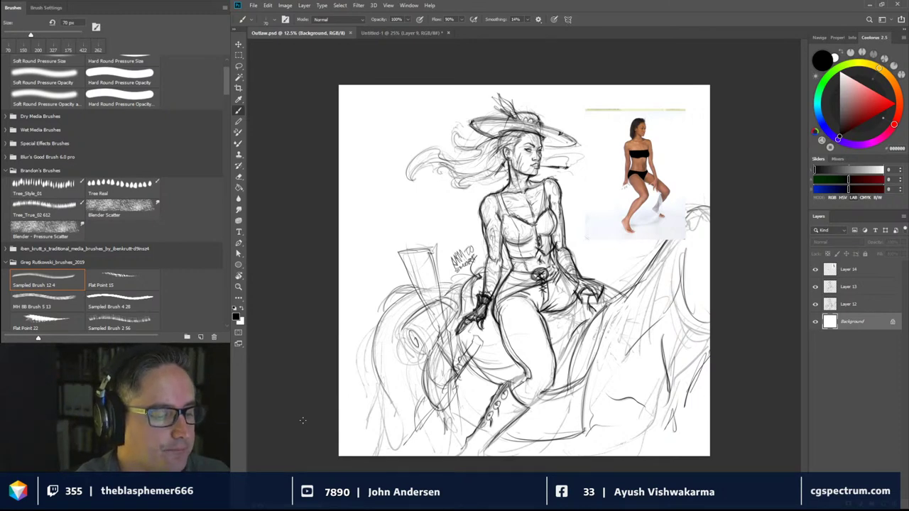
left_click(858, 288)
left_click(119, 61)
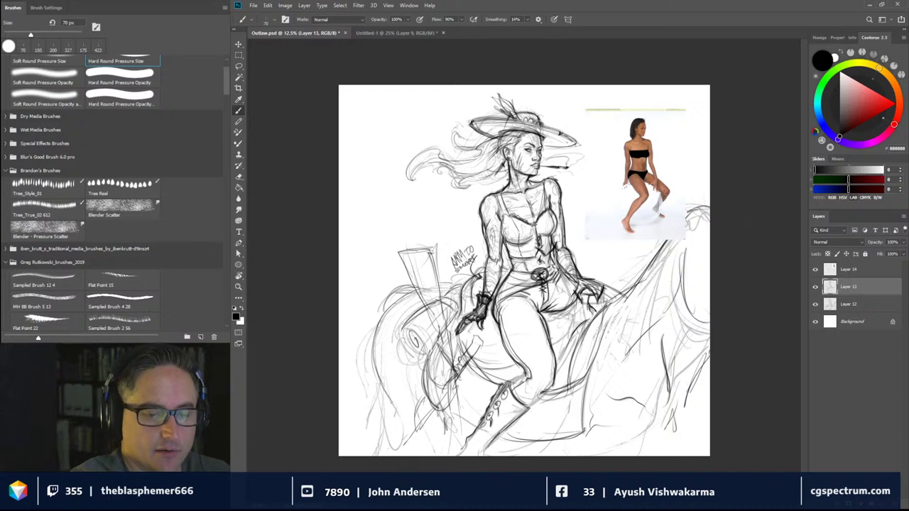
key("ctrl+shift+alt+n")
left_click(47, 279)
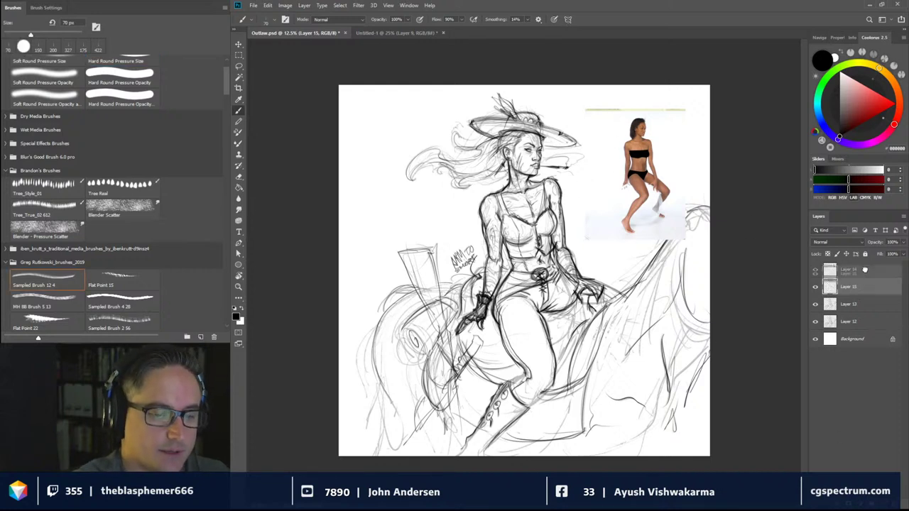
key("ctrl+bracketright")
Draw arrows and a small cylinder beside the reference photo's arm, plus a curved band around the cowgirl's upper arm
mouse_move(619, 136)
left_mouse_down()
mouse_move(610, 164)
mouse_move(620, 172)
left_mouse_up()
left_click_drag(616, 172, 620, 186)
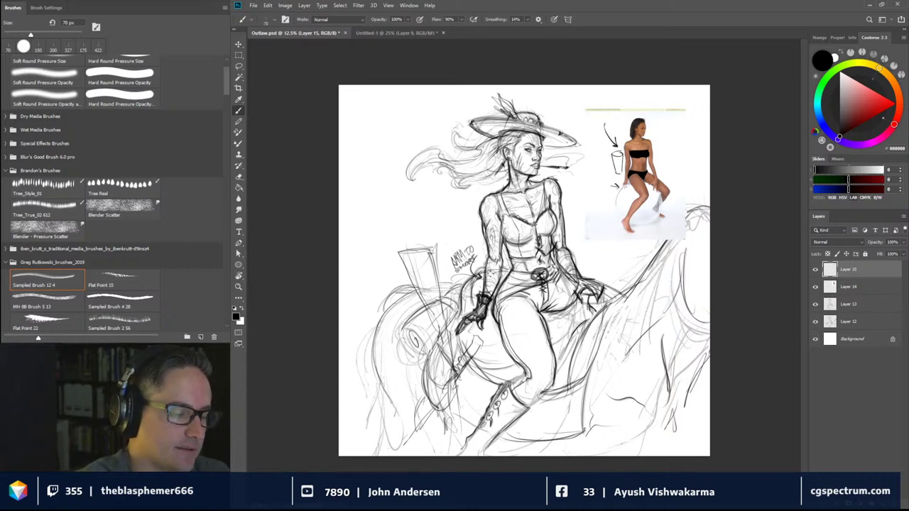
mouse_move(482, 215)
left_mouse_down()
mouse_move(490, 255)
mouse_move(498, 217)
mouse_move(486, 249)
mouse_move(502, 261)
left_mouse_up()
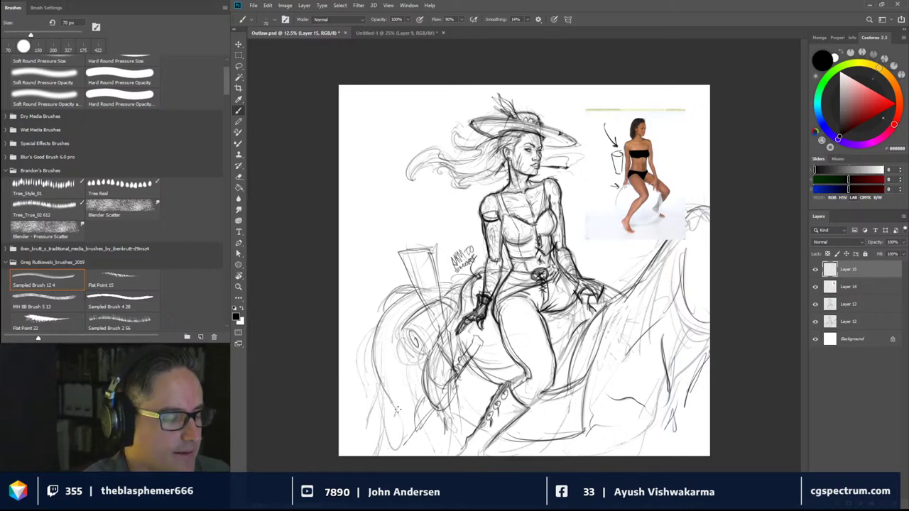
On Layer 13, erase the dark gloved hand and wrist resting on the saddle and check the layer by toggling its visibility
left_click(847, 306)
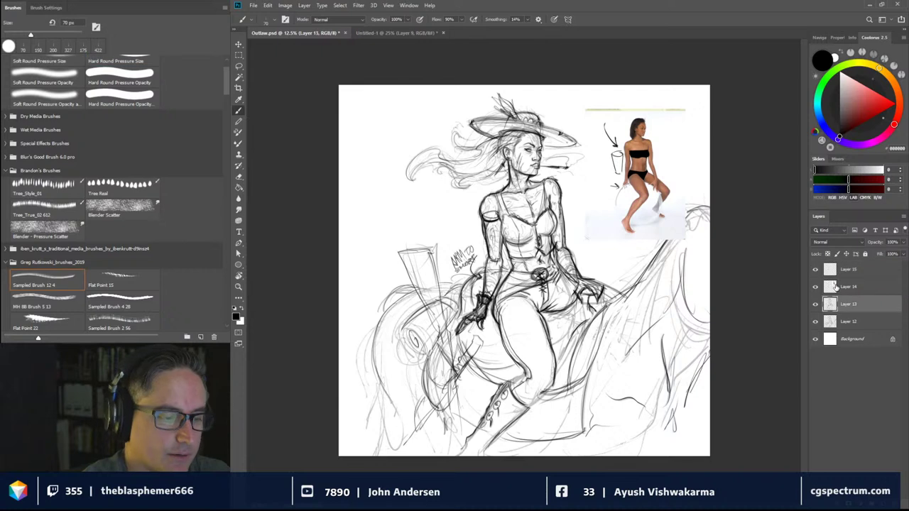
key("e")
left_click_drag(470, 315, 477, 304)
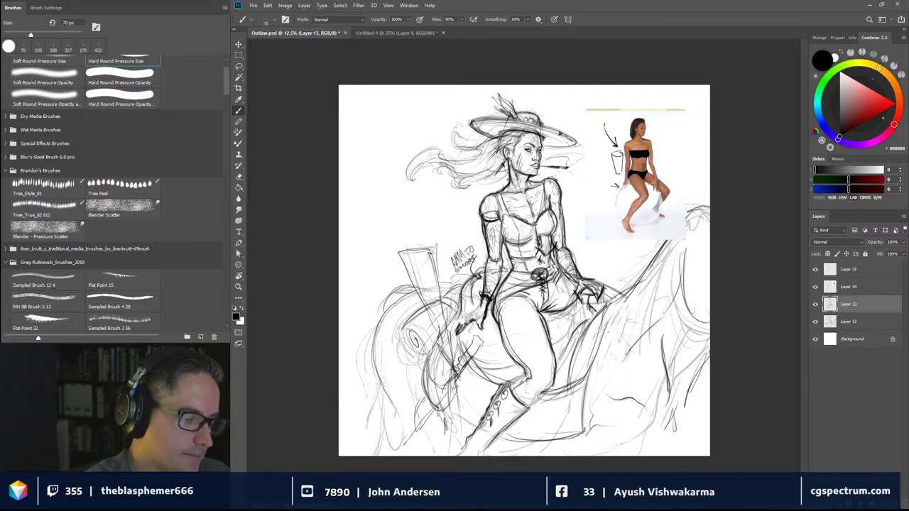
mouse_move(482, 325)
left_mouse_down()
mouse_move(483, 294)
mouse_move(482, 329)
mouse_move(456, 329)
mouse_move(474, 316)
mouse_move(487, 258)
mouse_move(496, 285)
mouse_move(488, 216)
mouse_move(494, 259)
left_mouse_up()
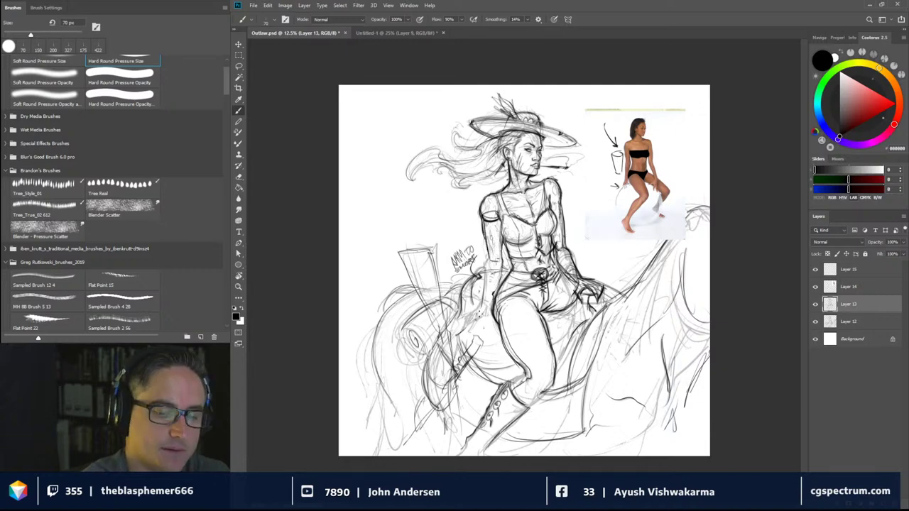
left_click(815, 304)
left_click(815, 304)
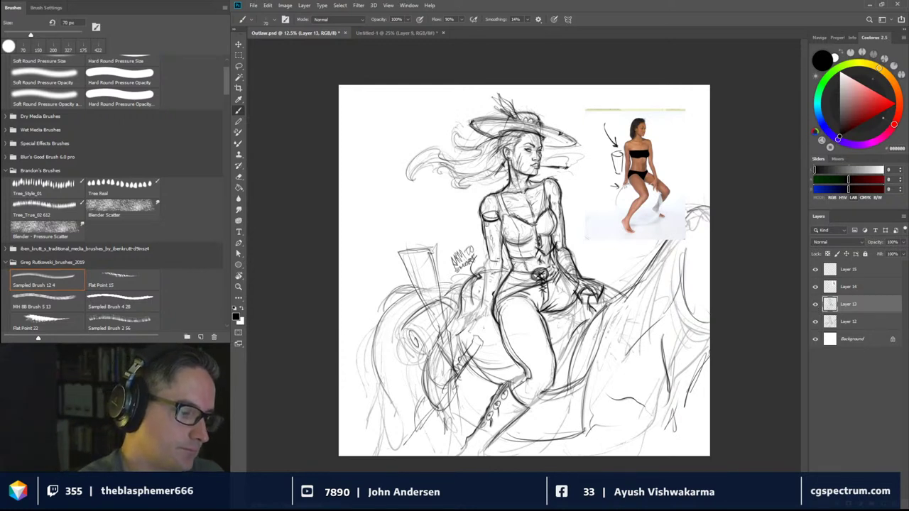
On Layer 15, erase the upper-arm band and draw dark bands around the forearm just below the elbow with Sampled Brush 12 4
left_click(856, 273)
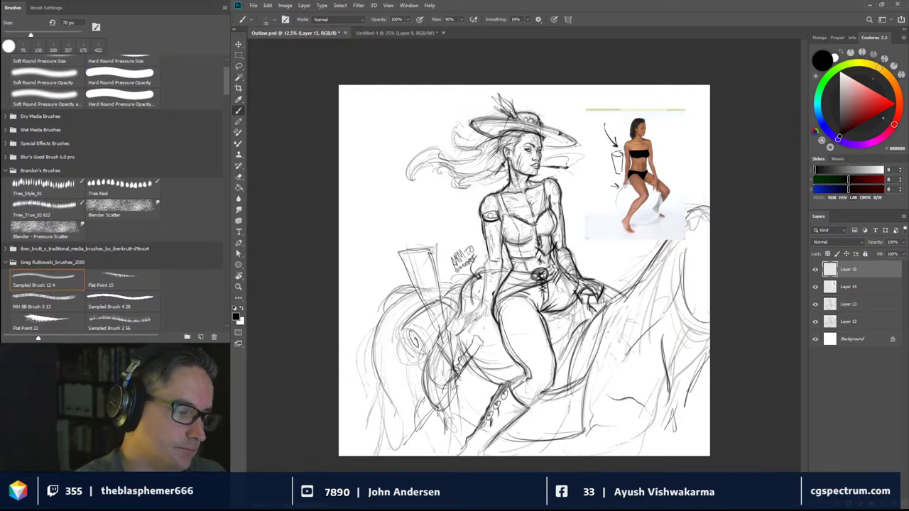
left_click_drag(491, 216, 485, 230)
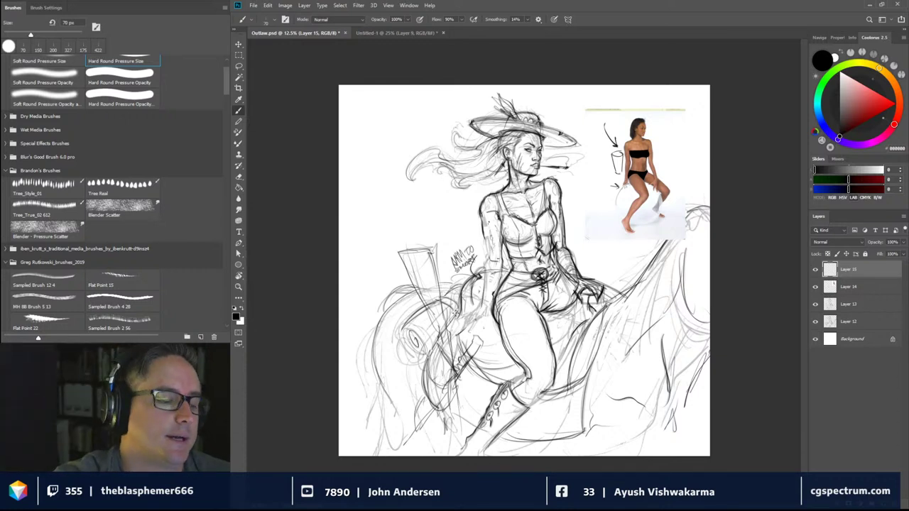
left_click(47, 279)
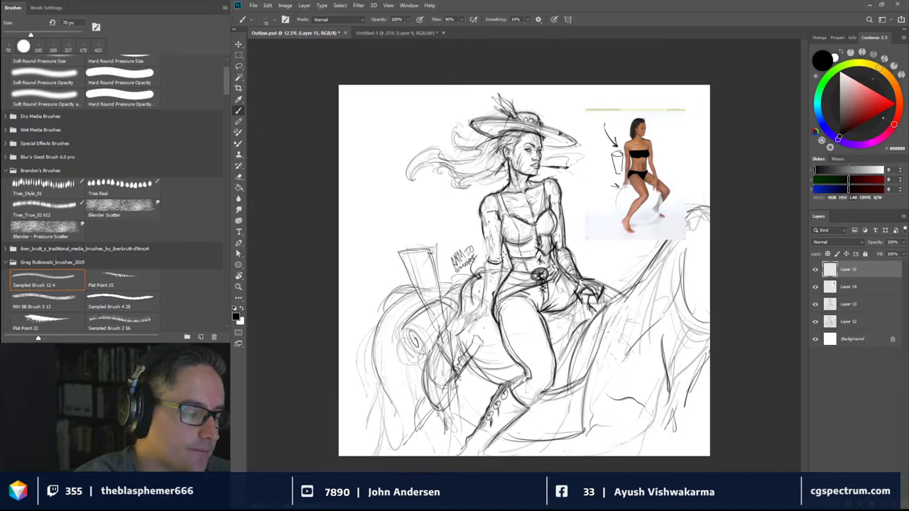
mouse_move(484, 214)
left_mouse_down()
mouse_move(487, 265)
mouse_move(500, 256)
mouse_move(480, 283)
left_mouse_up()
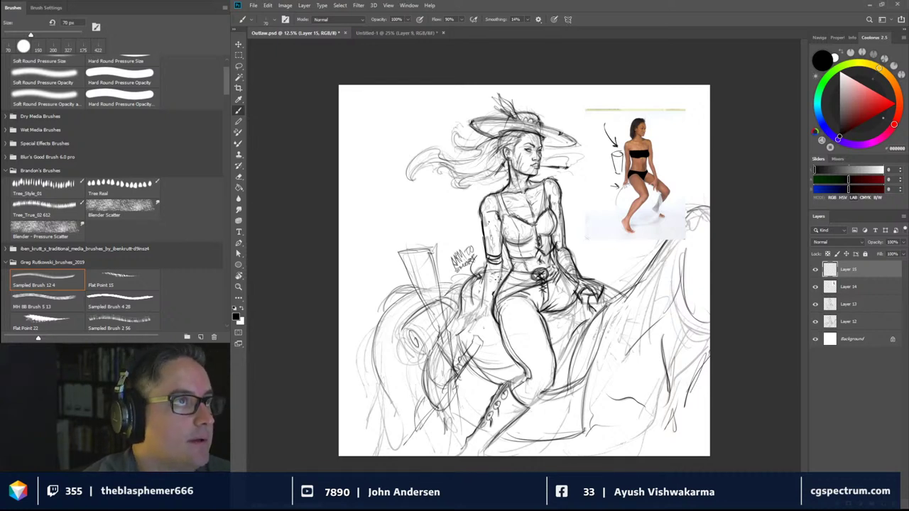
Try sketching a new hand beside the hip with a long, narrow shape extending down along the thigh
mouse_move(495, 291)
left_mouse_down()
mouse_move(487, 307)
mouse_move(484, 297)
mouse_move(494, 331)
mouse_move(487, 353)
left_mouse_up()
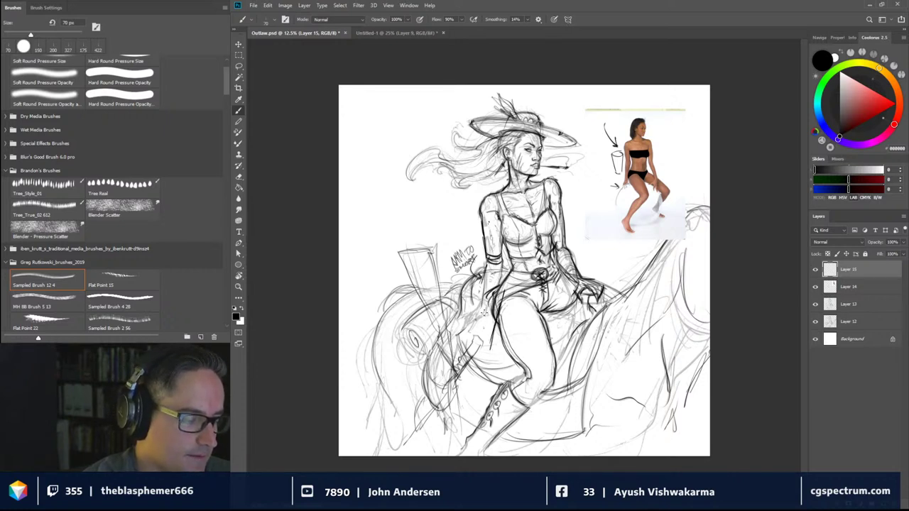
mouse_move(486, 298)
left_mouse_down()
mouse_move(489, 348)
mouse_move(483, 320)
mouse_move(479, 342)
left_mouse_up()
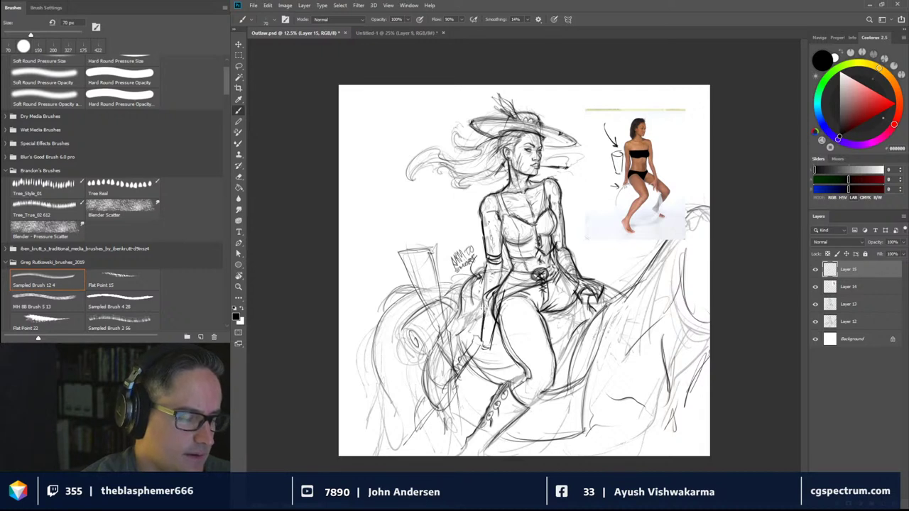
mouse_move(506, 283)
left_mouse_down()
mouse_move(500, 291)
mouse_move(484, 274)
mouse_move(492, 284)
mouse_move(481, 293)
left_mouse_up()
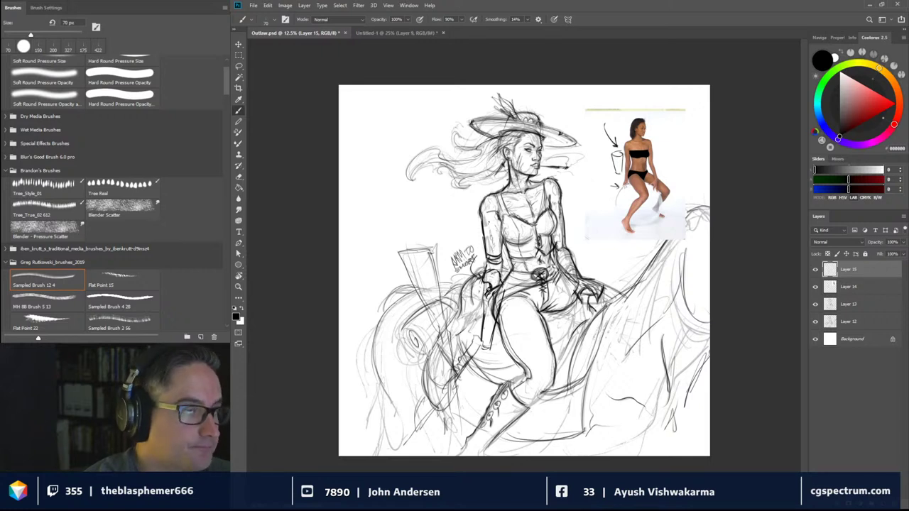
mouse_move(503, 279)
left_mouse_down()
mouse_move(493, 288)
mouse_move(503, 296)
mouse_move(480, 297)
mouse_move(482, 347)
left_mouse_up()
left_click_drag(481, 347, 490, 349)
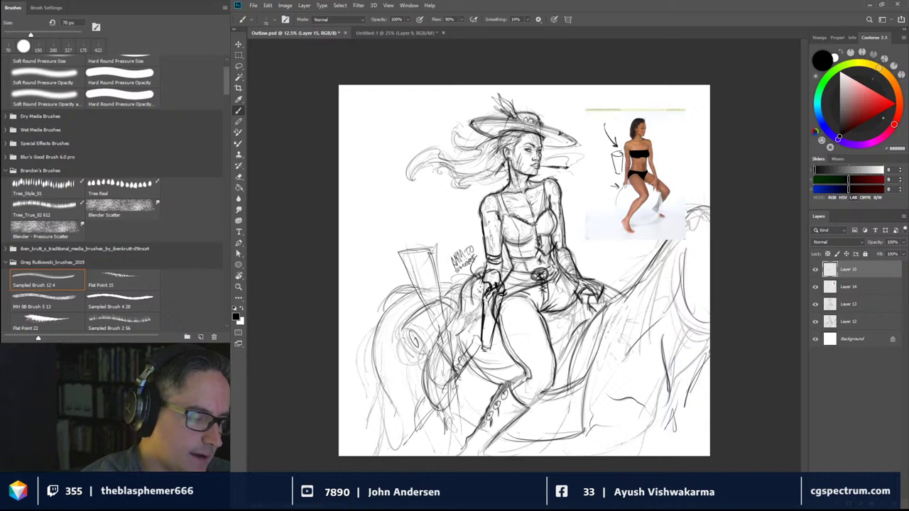
mouse_move(480, 289)
left_mouse_down()
mouse_move(468, 349)
mouse_move(471, 341)
left_mouse_up()
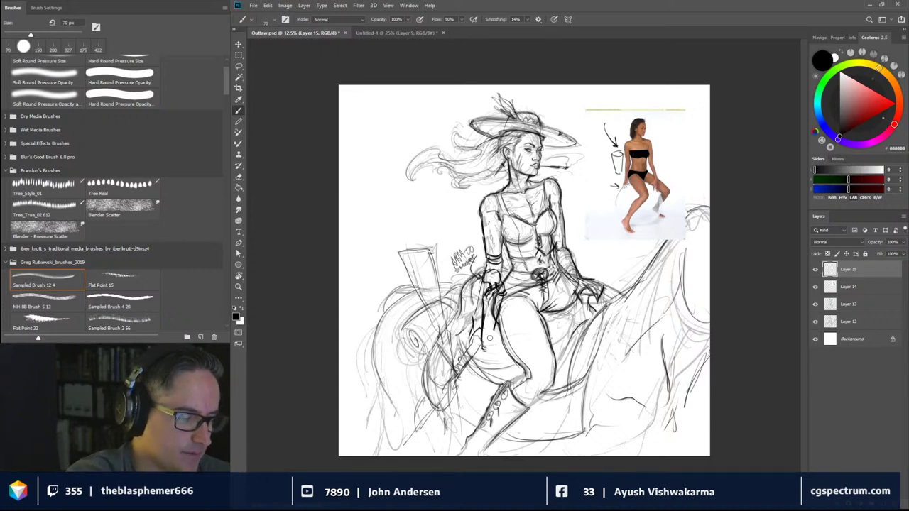
Set the eraser to the Hard Round brush at 100 px and erase the new hand and long shape beside the thigh
left_click(238, 177)
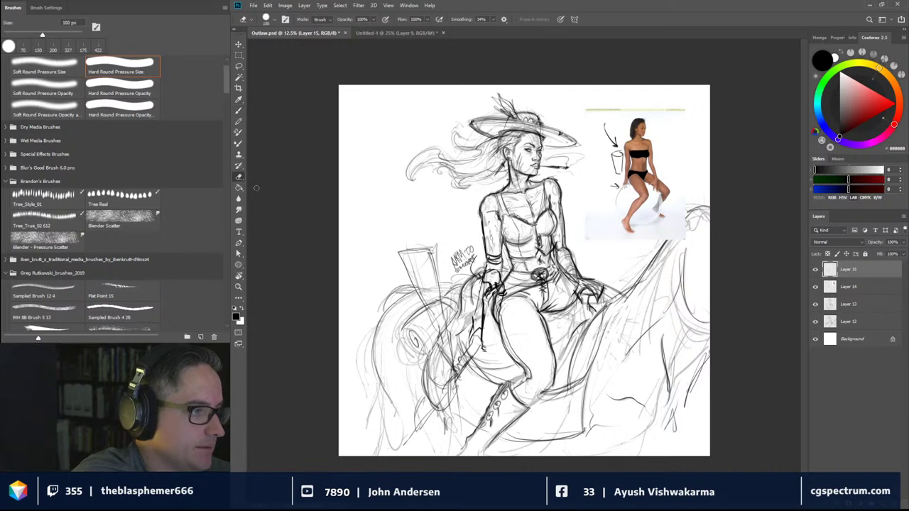
left_click(268, 20)
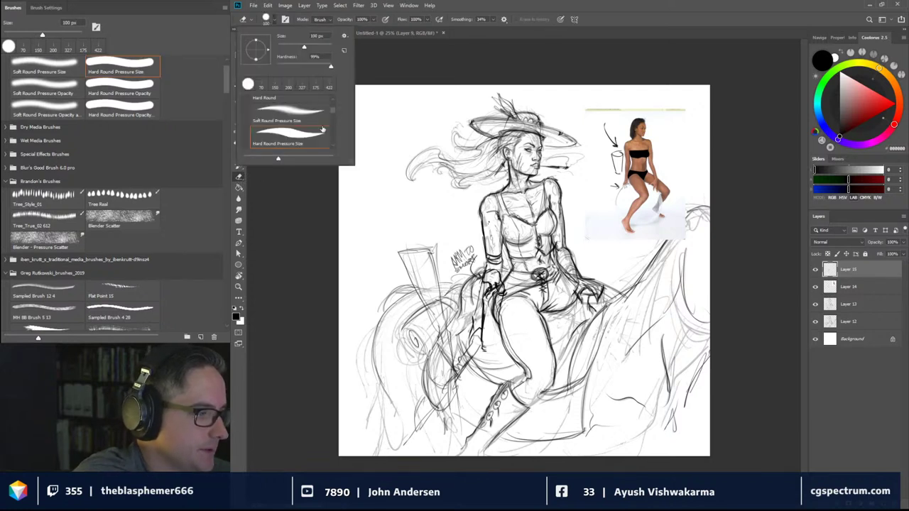
left_click_drag(336, 111, 335, 104)
left_click(299, 137)
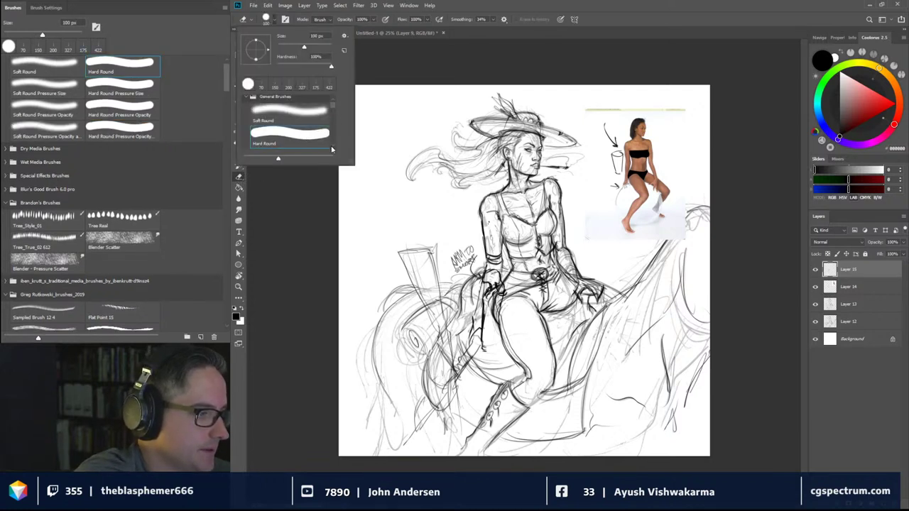
left_click(372, 77)
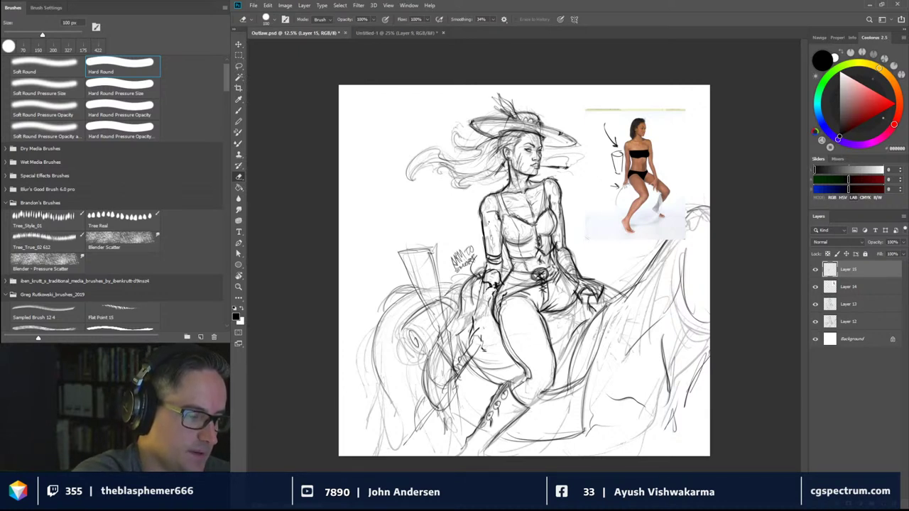
mouse_move(504, 301)
left_mouse_down()
mouse_move(486, 282)
mouse_move(496, 274)
mouse_move(472, 312)
left_mouse_up()
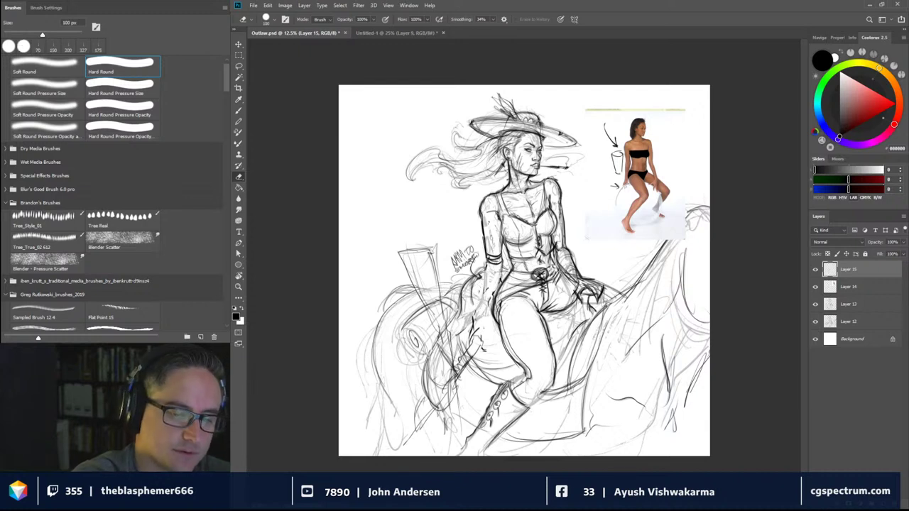
Move Layer 14 above Layer 15 and merge Layer 15 down into Layer 13
left_click(854, 287)
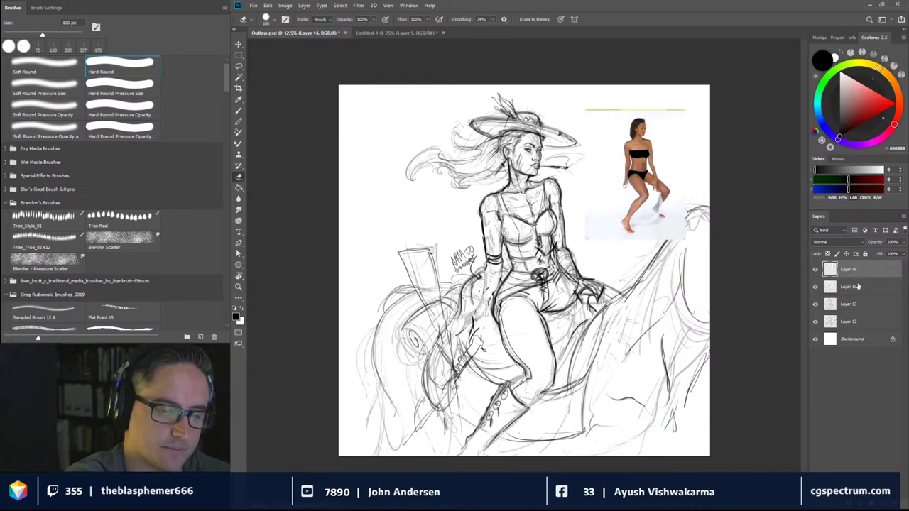
left_click(856, 287)
key("ctrl+e")
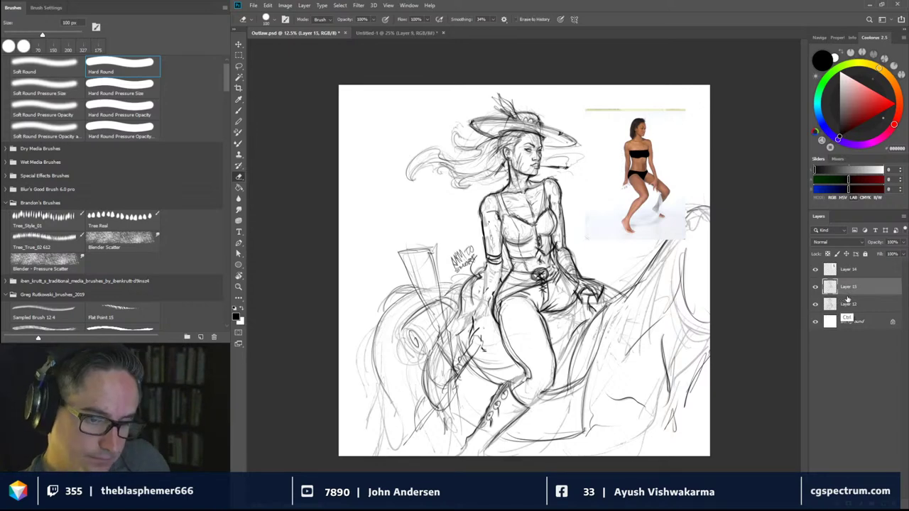
Toggle Layer 13 to check the merged lines, hide the rough sketch on Layer 12 and return to the Brush tool
left_click(815, 288)
left_click(815, 288)
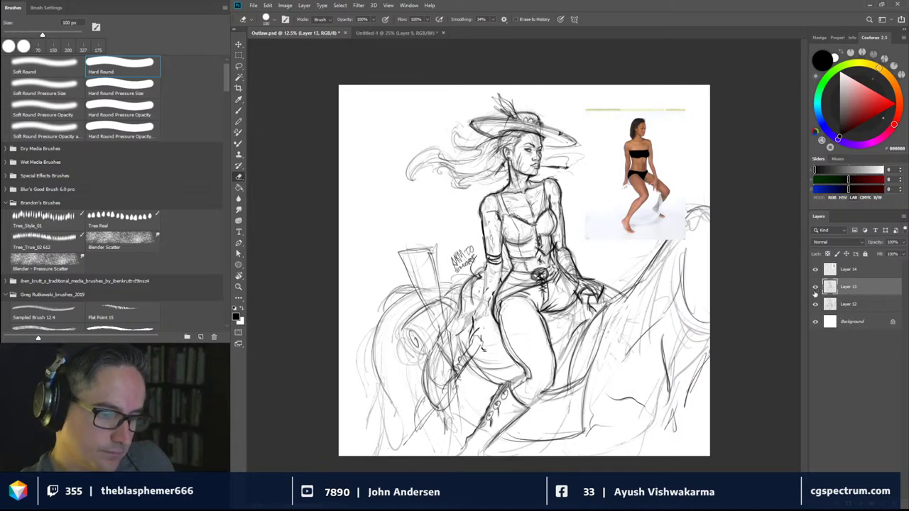
left_click(815, 304)
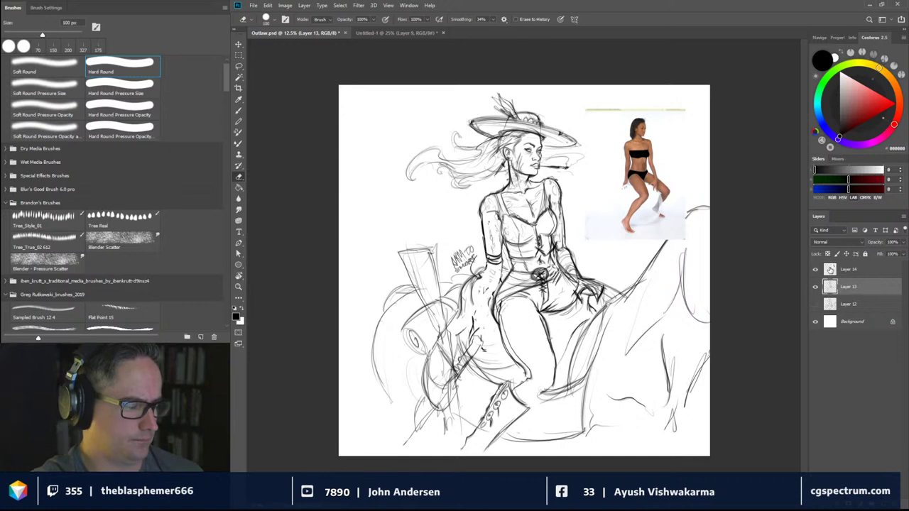
left_click(238, 110)
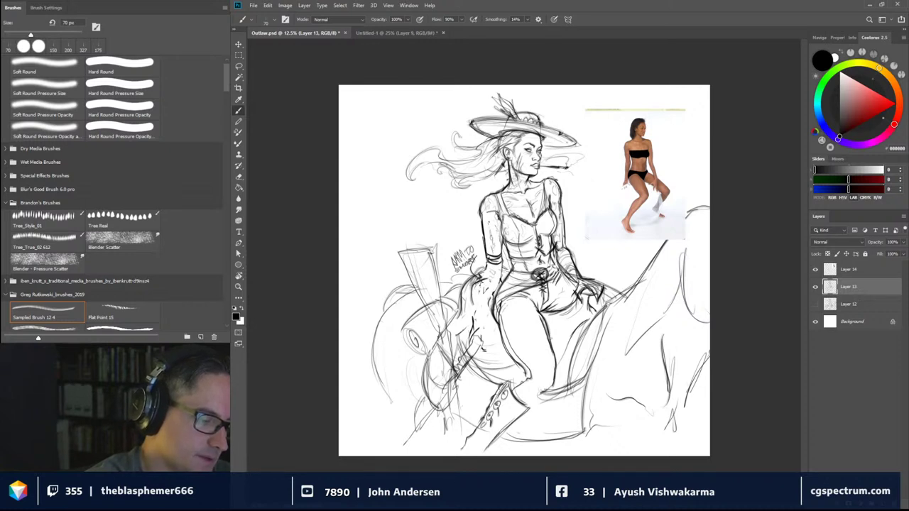
Sketch the cuff bands around the wrist and the hand's outline beside the hip on Layer 13
mouse_move(477, 305)
left_mouse_down()
mouse_move(482, 283)
mouse_move(497, 278)
mouse_move(479, 286)
mouse_move(491, 257)
left_mouse_up()
left_click_drag(486, 263, 506, 263)
left_click_drag(501, 260, 504, 251)
left_click_drag(498, 272, 504, 264)
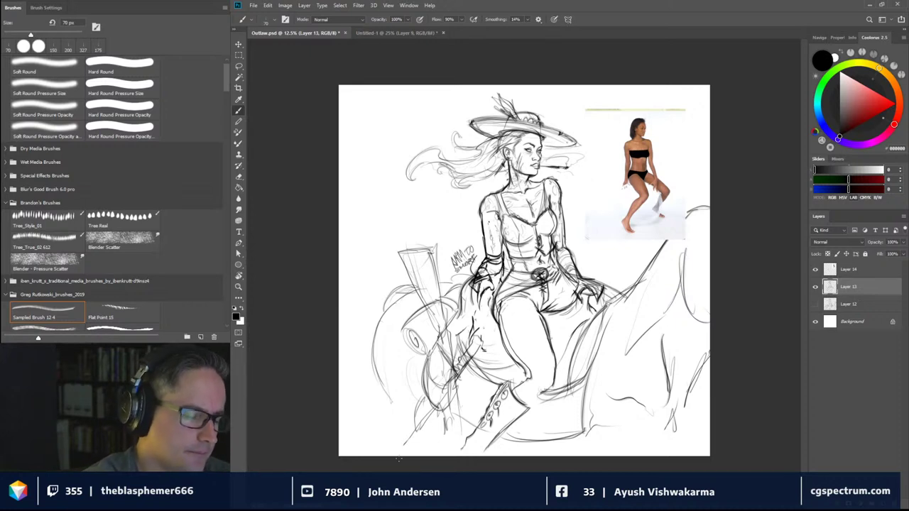
Draw a pistol pointing down along the thigh in the hand's grip and refine the fingers and wrist lines
mouse_move(487, 296)
left_mouse_down()
mouse_move(480, 310)
mouse_move(490, 303)
left_mouse_up()
mouse_move(484, 306)
left_mouse_down()
mouse_move(497, 299)
mouse_move(487, 303)
left_mouse_up()
mouse_move(487, 307)
left_mouse_down()
mouse_move(495, 337)
mouse_move(492, 355)
mouse_move(484, 349)
mouse_move(494, 352)
left_mouse_up()
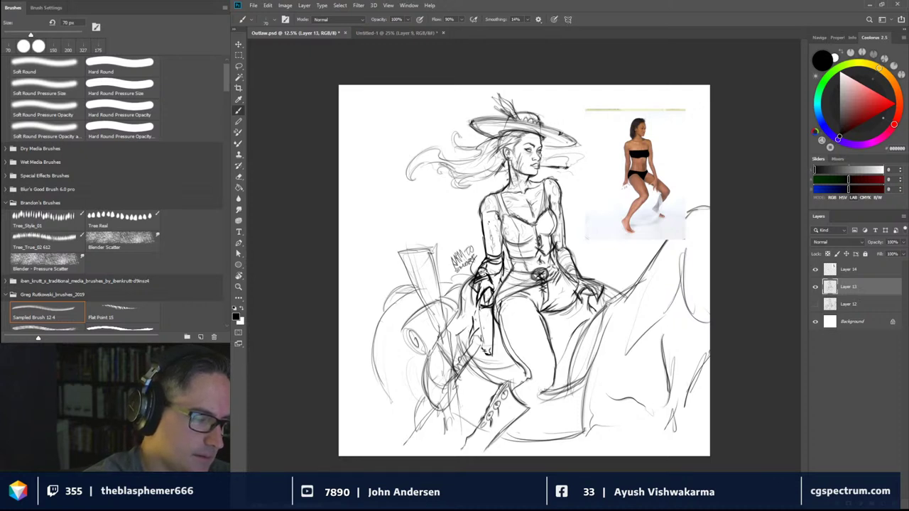
mouse_move(487, 272)
left_mouse_down()
mouse_move(475, 281)
mouse_move(488, 267)
left_mouse_up()
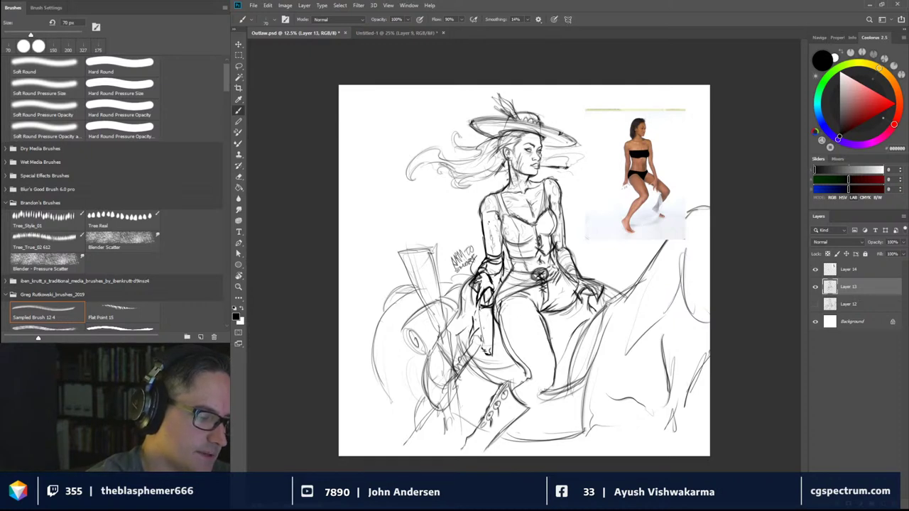
Erase the handwritten note beside the forearm on Layer 14 with the Hard Round eraser, and return to the sketching brush
key(".")
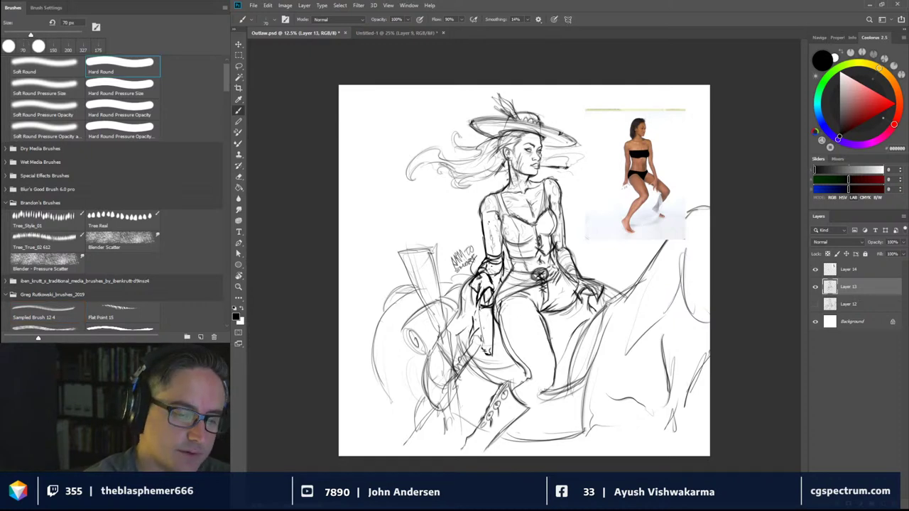
left_click(849, 271)
key("shift+period")
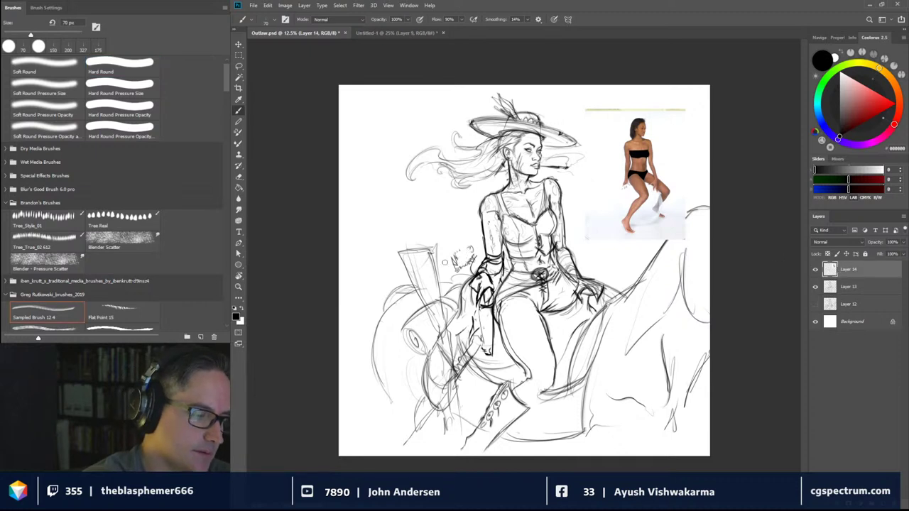
mouse_move(444, 263)
left_mouse_down()
mouse_move(477, 240)
mouse_move(454, 273)
mouse_move(473, 266)
left_mouse_up()
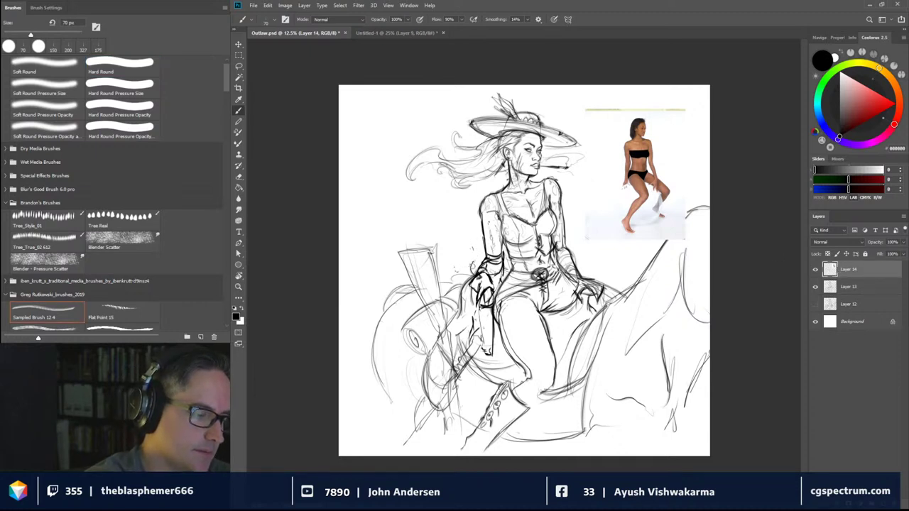
key("shift+comma")
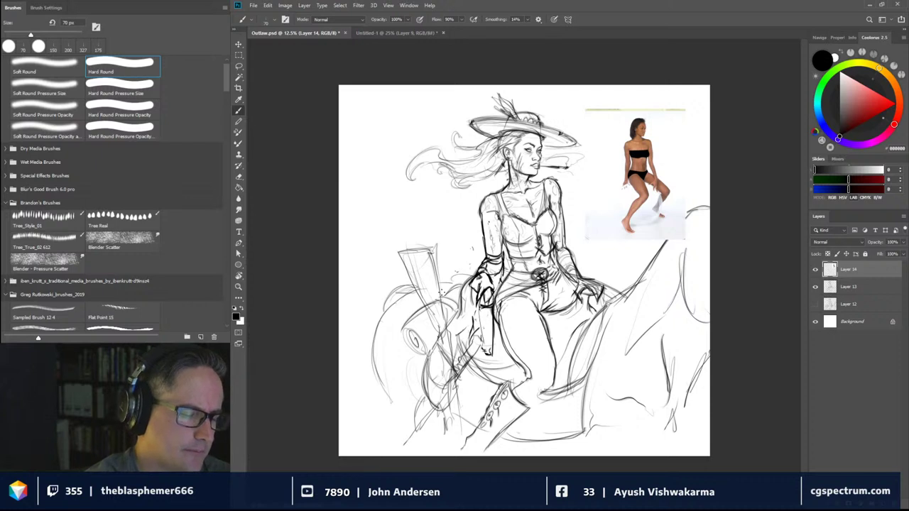
key("shift+period")
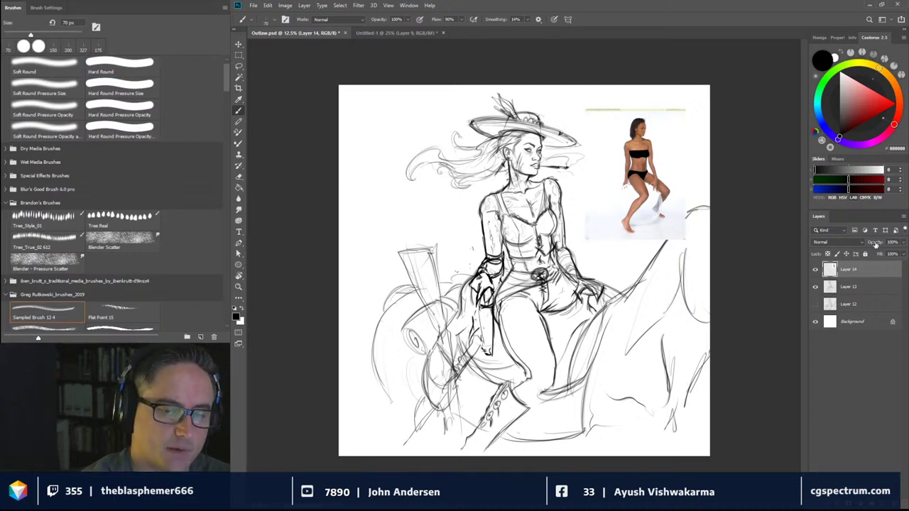
Set Layer 13's opacity to 42% and erase the dark ellipse around the wrist on Layer 14
left_click(884, 286)
left_click_drag(902, 254, 883, 254)
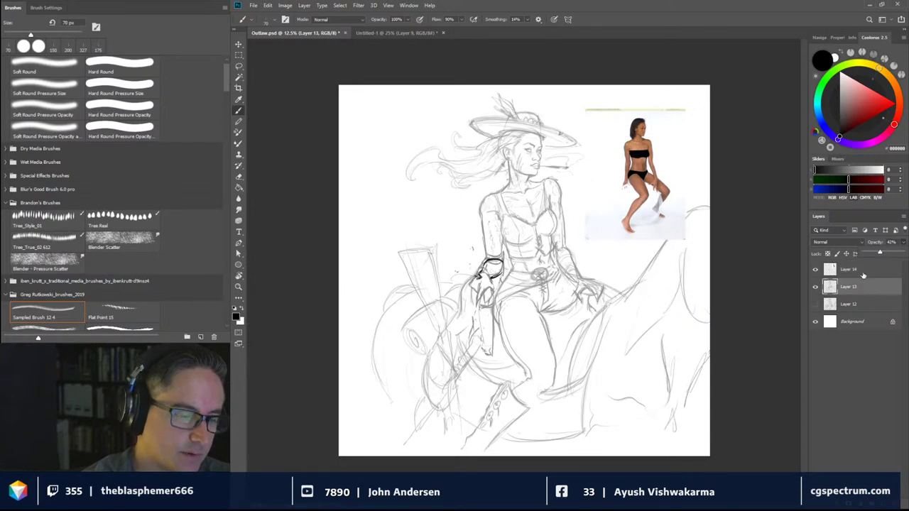
left_click(864, 274)
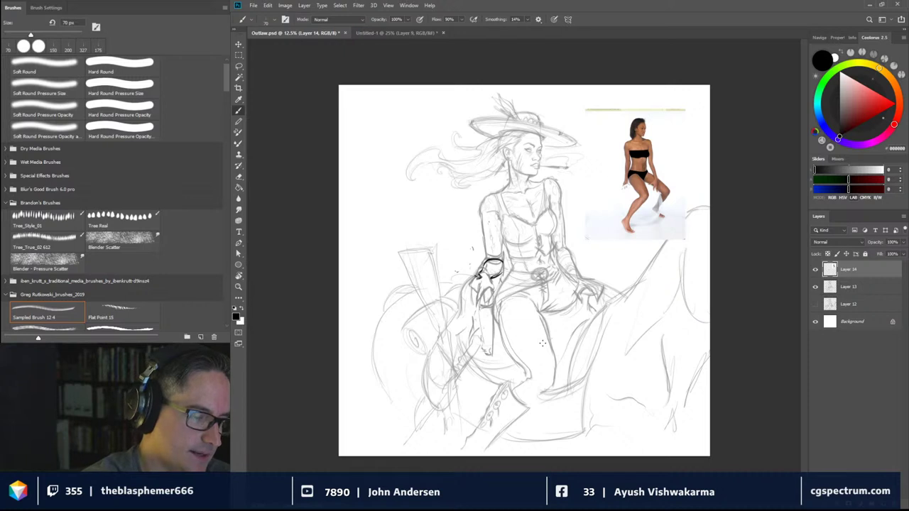
key("e")
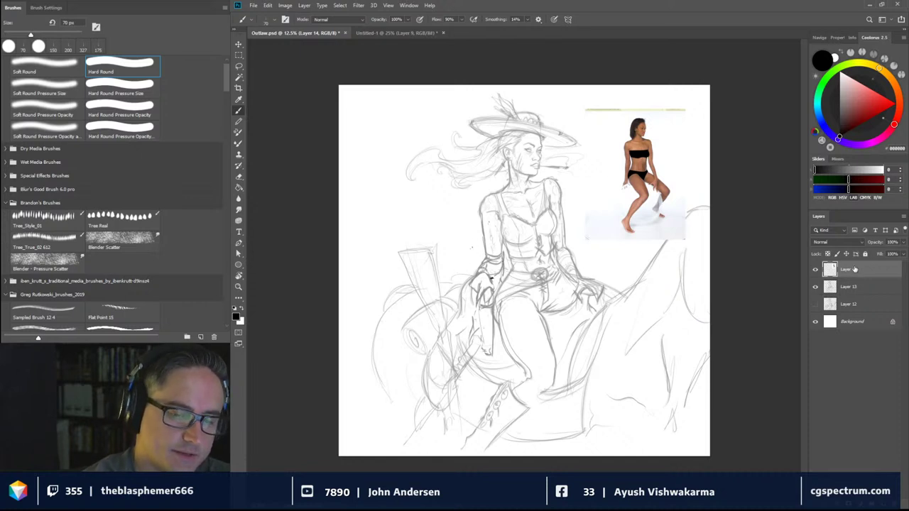
Add a new layer above Layer 13 and draw bold lines for the glove cuff and gun hand at the hip
left_click(860, 286)
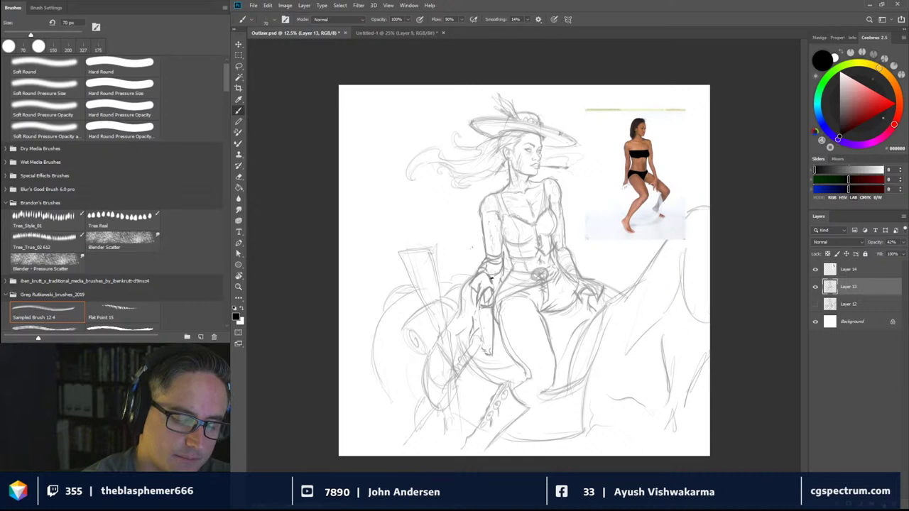
key("ctrl+shift+alt+n")
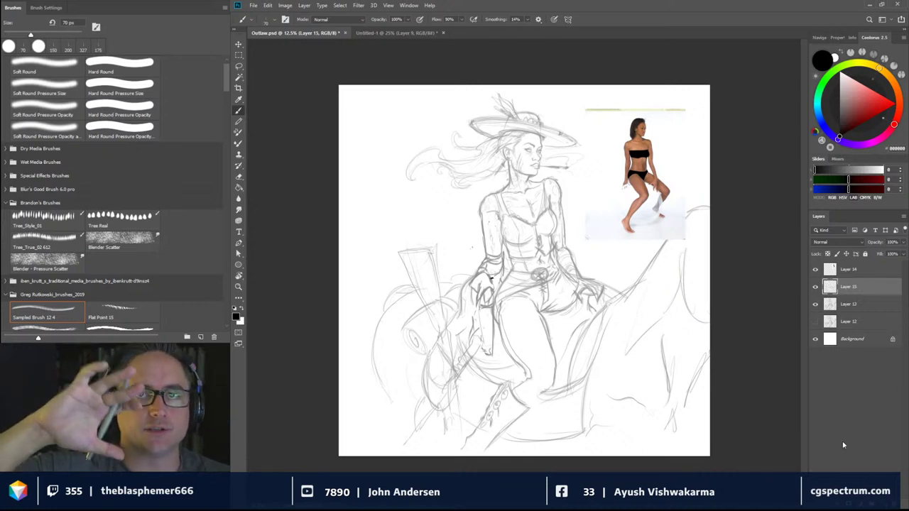
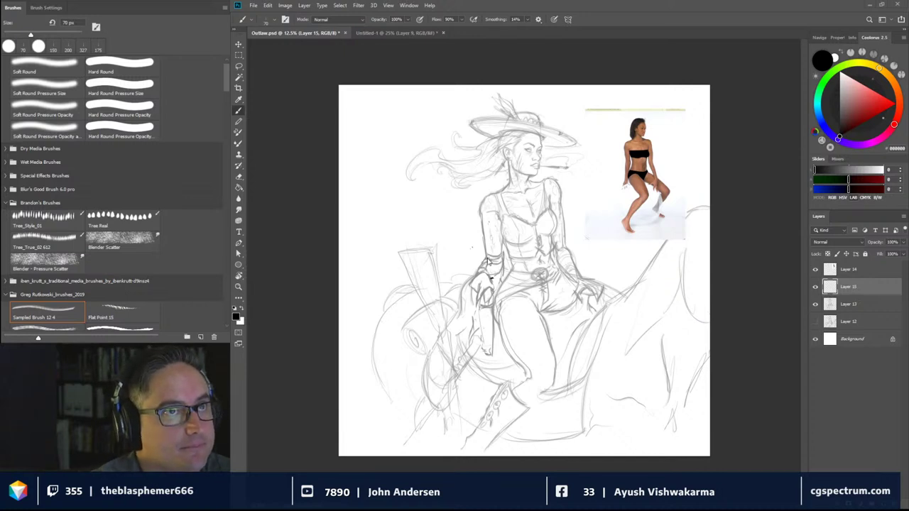
left_click_drag(490, 264, 482, 274)
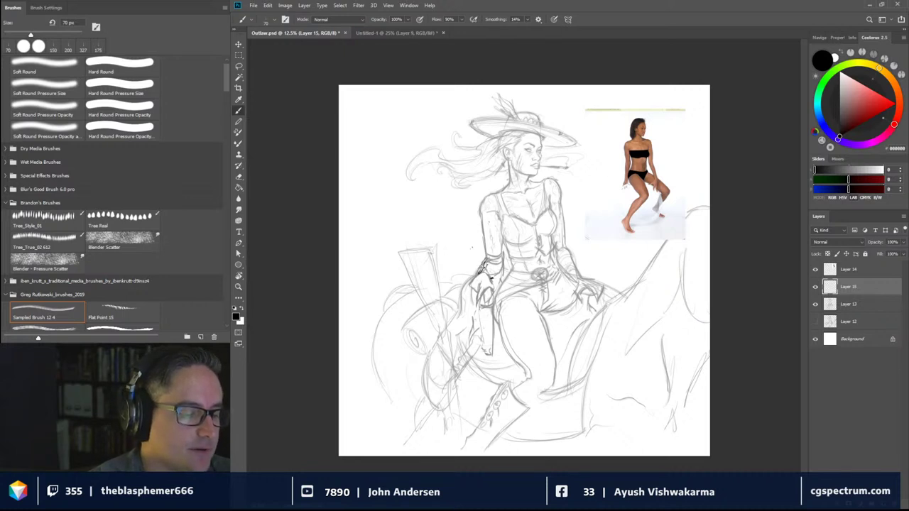
mouse_move(483, 263)
left_mouse_down()
mouse_move(476, 294)
mouse_move(478, 284)
mouse_move(474, 296)
mouse_move(469, 291)
mouse_move(471, 283)
mouse_move(492, 284)
mouse_move(470, 313)
mouse_move(471, 301)
left_mouse_up()
mouse_move(477, 298)
left_mouse_down()
mouse_move(467, 314)
mouse_move(488, 306)
mouse_move(478, 312)
mouse_move(493, 327)
mouse_move(493, 314)
left_mouse_up()
Draw a slanted ammunition belt across the hips and a jagged ruffle around the neckline on the new layer
mouse_move(495, 311)
left_mouse_down()
mouse_move(488, 314)
mouse_move(556, 275)
mouse_move(551, 265)
mouse_move(496, 298)
mouse_move(514, 283)
left_mouse_up()
mouse_move(512, 296)
left_mouse_down()
mouse_move(527, 279)
mouse_move(500, 292)
mouse_move(549, 267)
left_mouse_up()
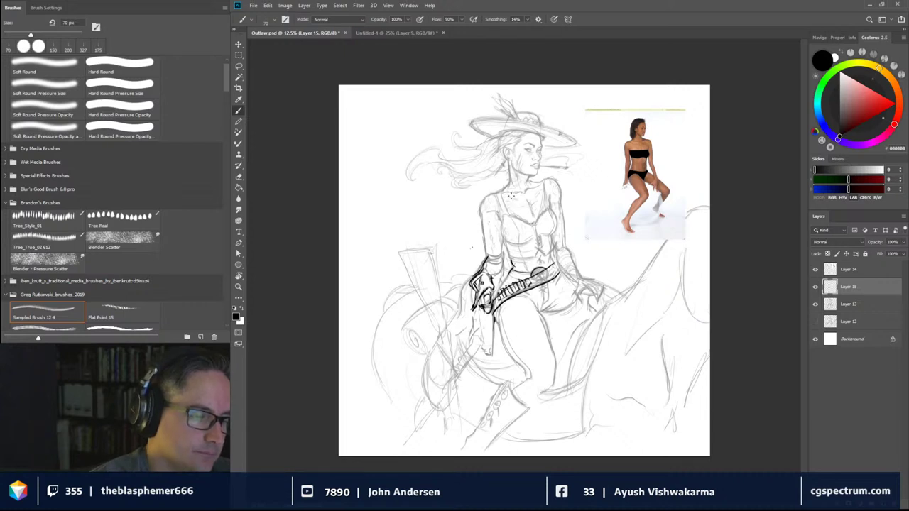
mouse_move(506, 176)
left_mouse_down()
mouse_move(499, 193)
mouse_move(510, 217)
mouse_move(538, 235)
mouse_move(551, 212)
mouse_move(542, 184)
left_mouse_up()
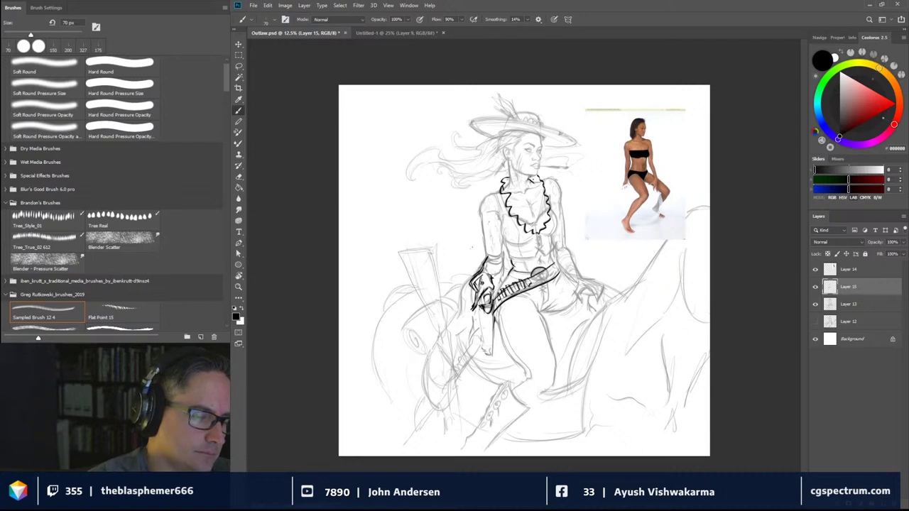
Ink the woman's cropped jacket on Layer 15: front opening, neckline, bust contour, both shoulder caps and the lower hem
mouse_move(529, 181)
left_mouse_down()
mouse_move(541, 199)
mouse_move(538, 233)
left_mouse_up()
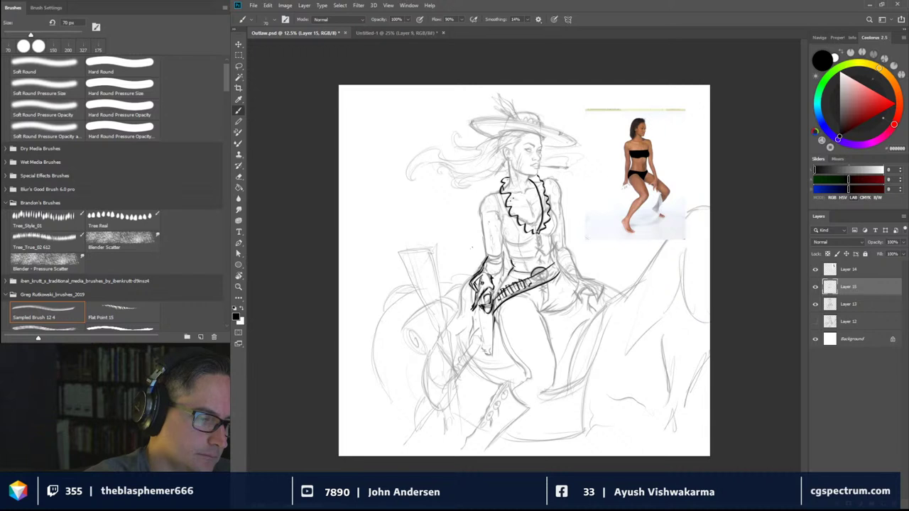
mouse_move(509, 199)
left_mouse_down()
mouse_move(534, 232)
mouse_move(546, 217)
left_mouse_up()
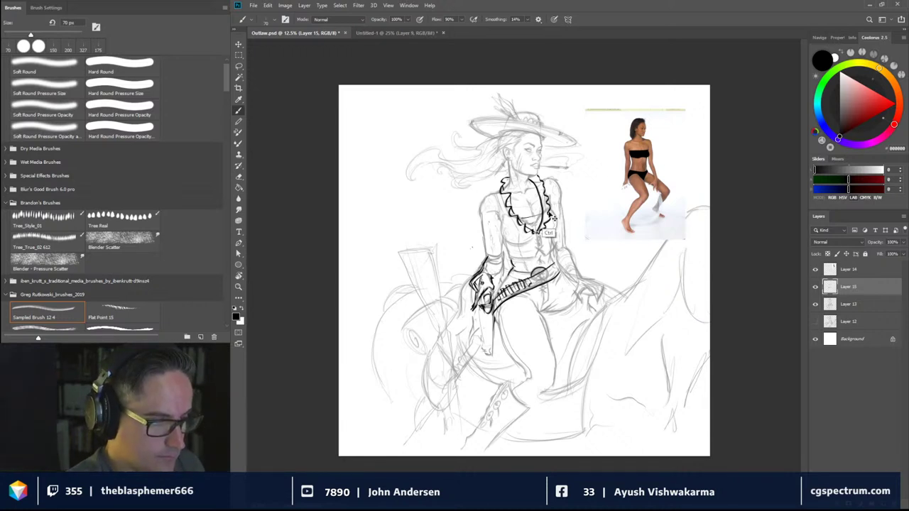
mouse_move(521, 217)
left_mouse_down()
mouse_move(546, 218)
mouse_move(531, 231)
mouse_move(538, 204)
mouse_move(502, 227)
mouse_move(520, 248)
left_mouse_up()
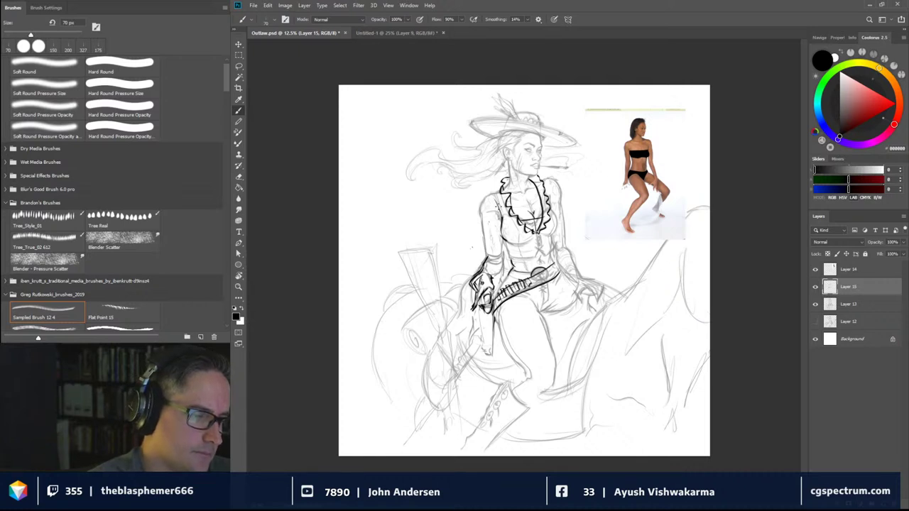
mouse_move(487, 191)
left_mouse_down()
mouse_move(499, 190)
mouse_move(485, 196)
left_mouse_up()
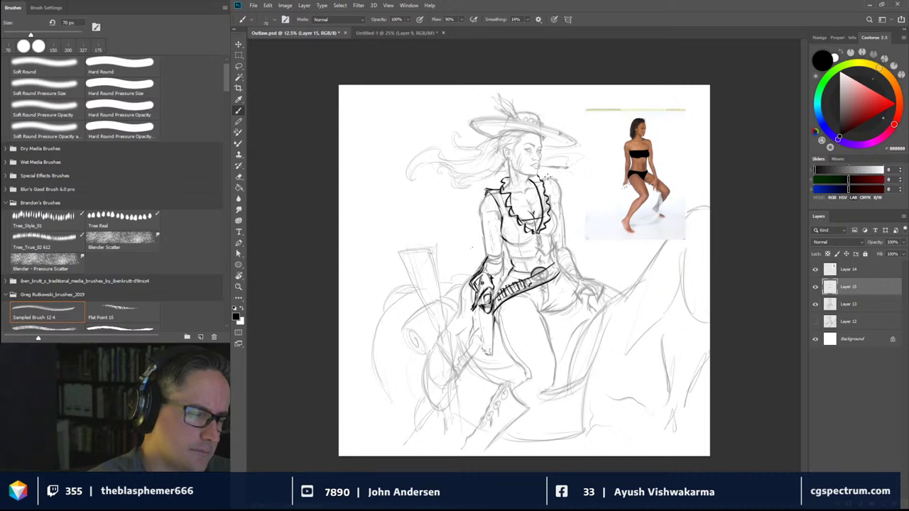
mouse_move(543, 180)
left_mouse_down()
mouse_move(553, 175)
mouse_move(557, 237)
mouse_move(519, 245)
mouse_move(530, 240)
left_mouse_up()
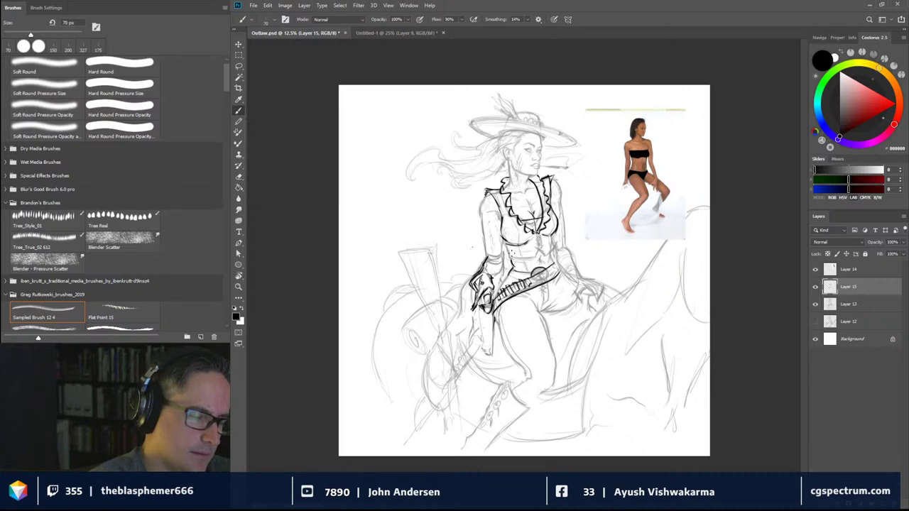
mouse_move(505, 246)
left_mouse_down()
mouse_move(534, 230)
mouse_move(541, 251)
mouse_move(520, 255)
mouse_move(553, 246)
left_mouse_up()
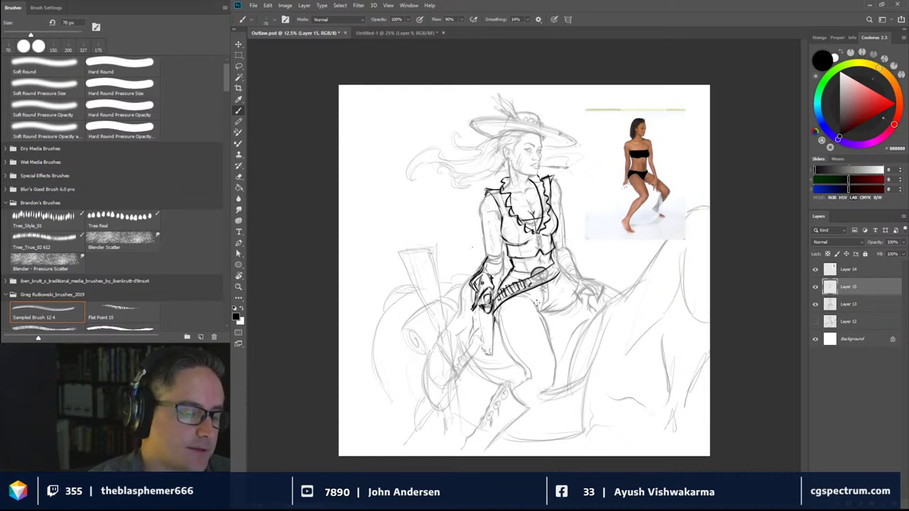
Darken the contours of the near thigh and of both jacket sleeves from shoulder to forearm
mouse_move(532, 299)
left_mouse_down()
mouse_move(551, 333)
mouse_move(548, 388)
mouse_move(514, 380)
mouse_move(524, 367)
mouse_move(507, 351)
mouse_move(497, 309)
mouse_move(498, 325)
left_mouse_up()
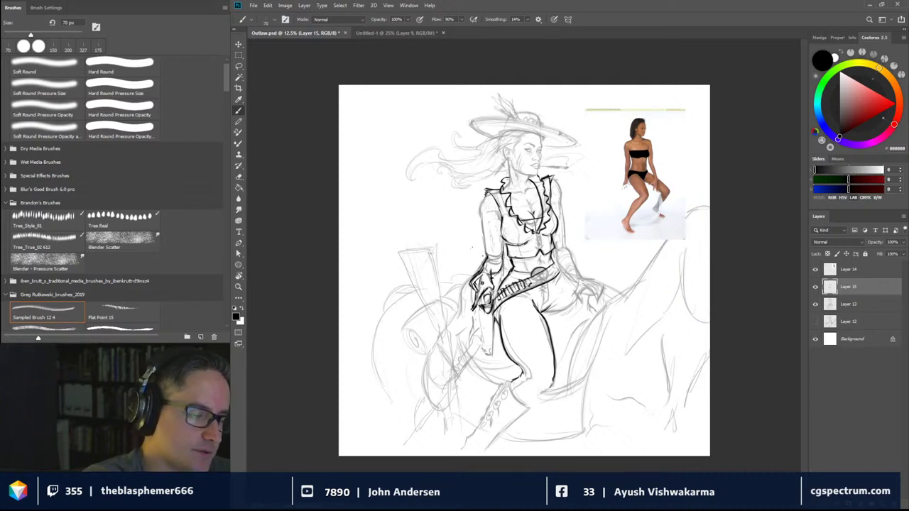
mouse_move(485, 253)
left_mouse_down()
mouse_move(481, 204)
mouse_move(493, 193)
mouse_move(487, 199)
left_mouse_up()
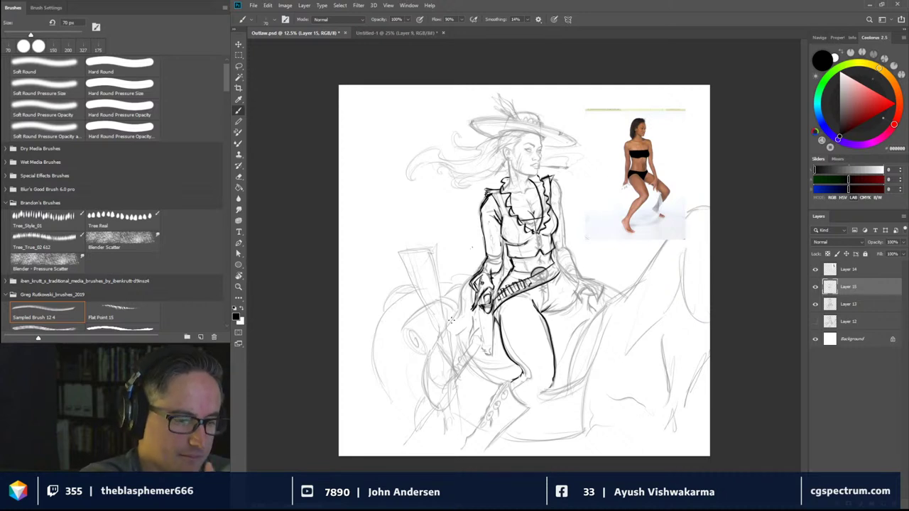
left_click_drag(484, 223, 488, 257)
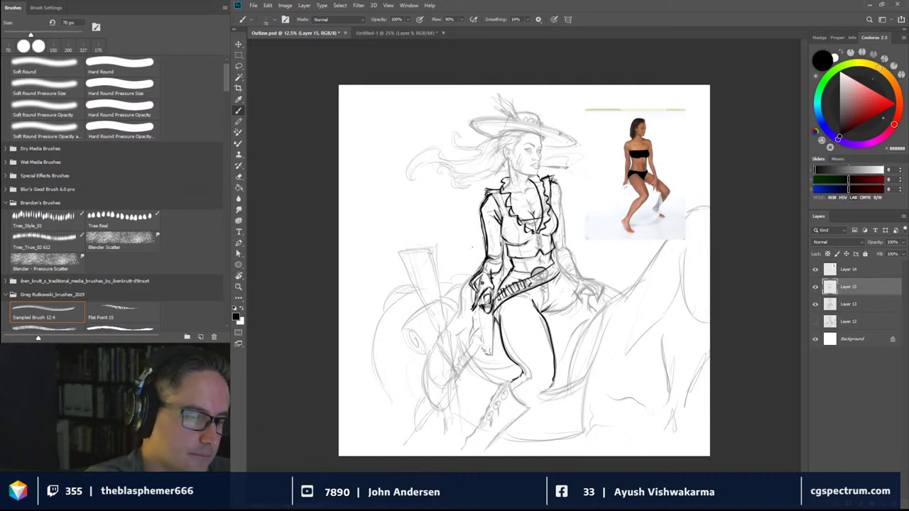
mouse_move(558, 183)
left_mouse_down()
mouse_move(561, 229)
mouse_move(579, 272)
left_mouse_up()
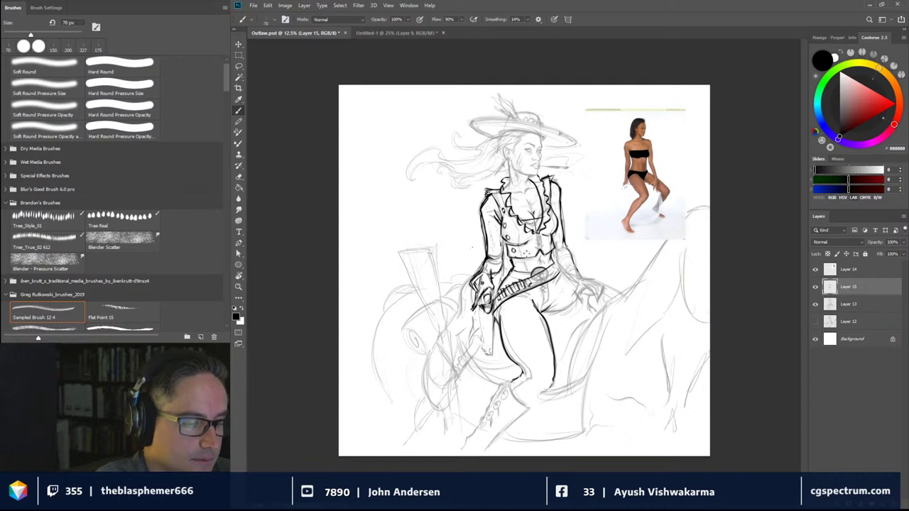
Add details to the jacket: waistband ornament, horizontal chest trim, lapel shapes and dark frills on the shoulder
mouse_move(524, 250)
left_mouse_down()
mouse_move(534, 243)
mouse_move(519, 250)
left_mouse_up()
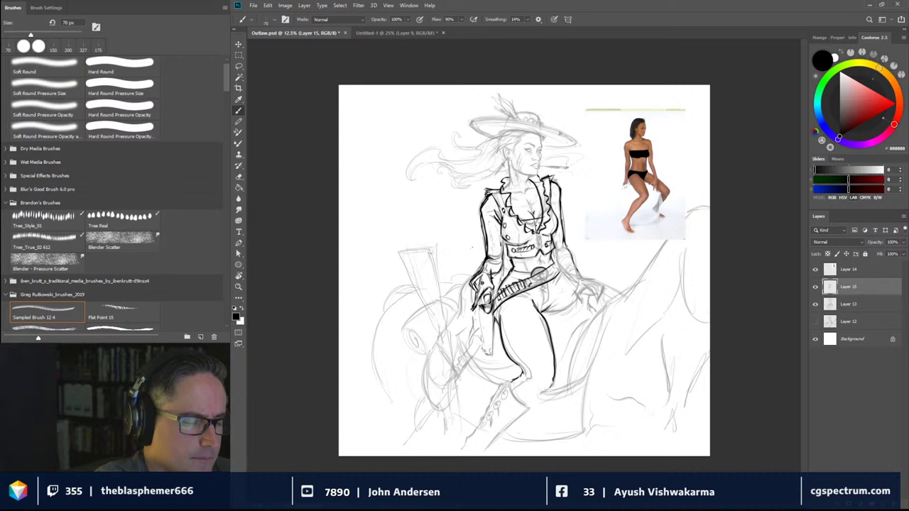
mouse_move(509, 236)
left_mouse_down()
mouse_move(524, 237)
mouse_move(516, 225)
left_mouse_up()
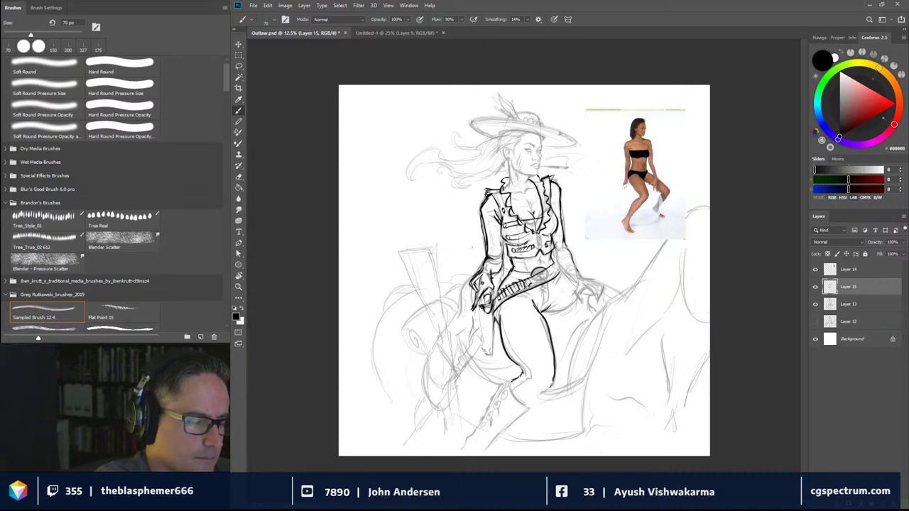
key("ctrl+z")
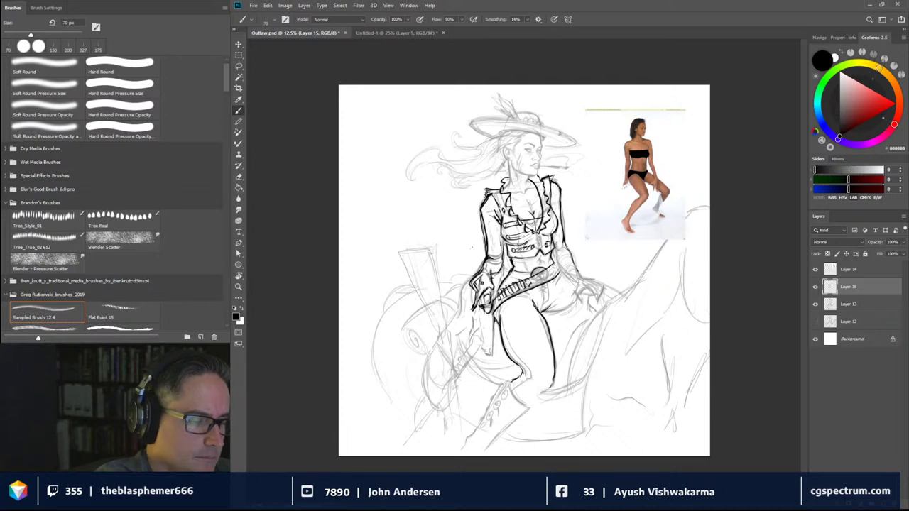
mouse_move(503, 209)
left_mouse_down()
mouse_move(485, 188)
mouse_move(487, 196)
left_mouse_up()
left_click_drag(500, 190, 493, 205)
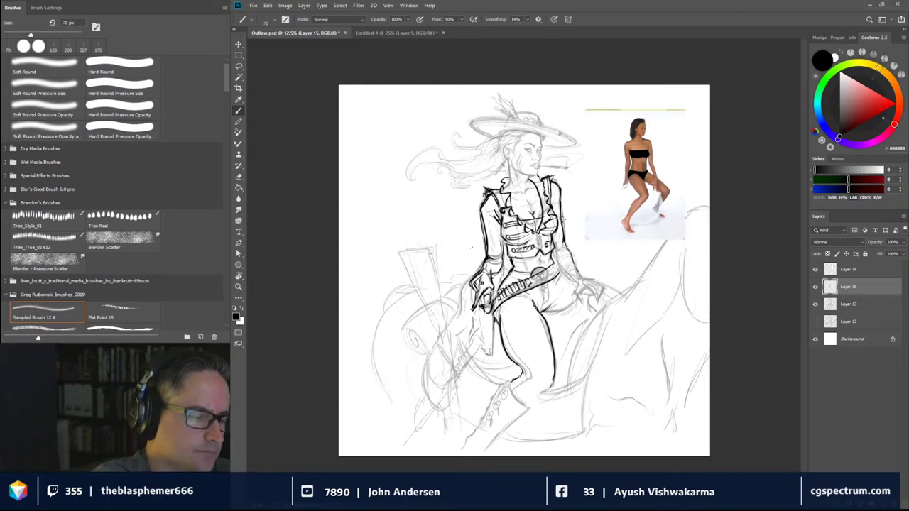
left_click_drag(484, 191, 485, 194)
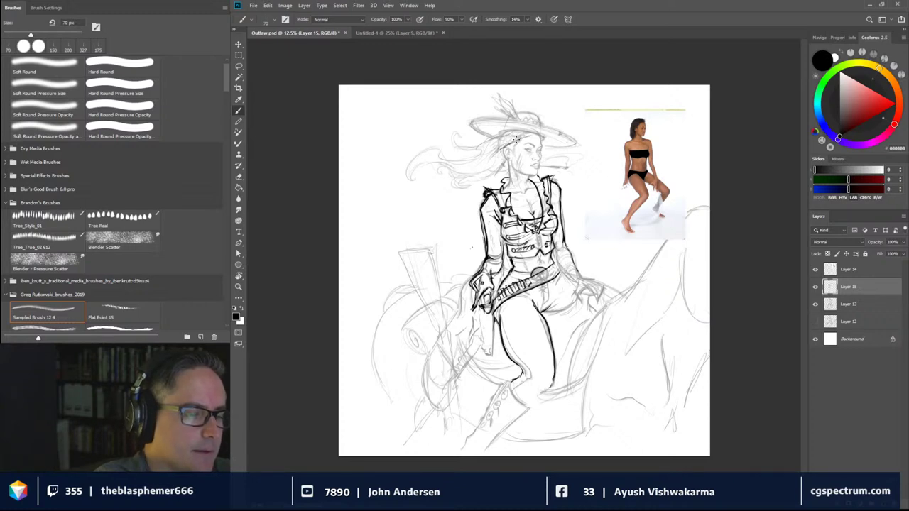
Ink the hairline and the tied-back hair blowing behind the head, and touch up the neck and collar lines
mouse_move(516, 139)
left_mouse_down()
mouse_move(538, 135)
mouse_move(498, 150)
mouse_move(504, 129)
mouse_move(511, 138)
mouse_move(499, 154)
mouse_move(487, 142)
mouse_move(496, 154)
mouse_move(413, 158)
mouse_move(467, 180)
mouse_move(500, 174)
mouse_move(460, 180)
mouse_move(436, 172)
mouse_move(441, 179)
mouse_move(439, 169)
left_mouse_up()
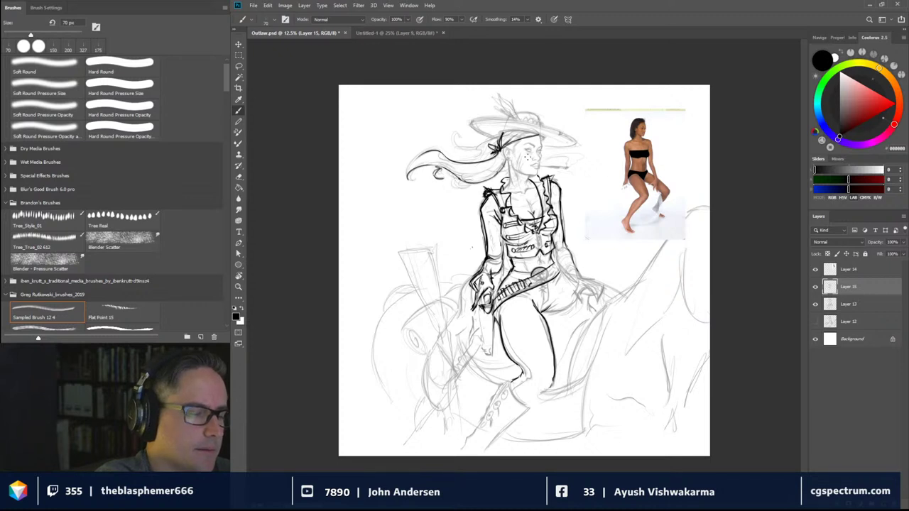
left_click_drag(503, 170, 487, 182)
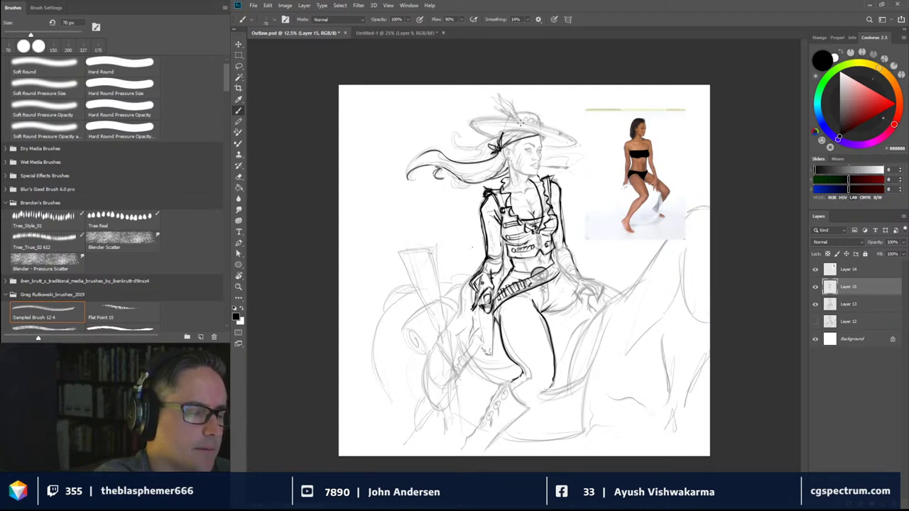
left_click_drag(509, 149, 505, 158)
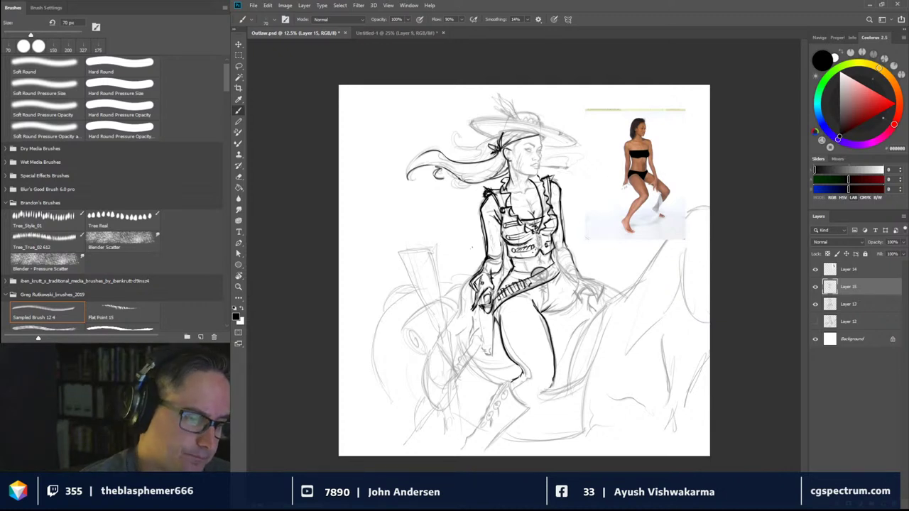
left_click_drag(536, 244, 540, 247)
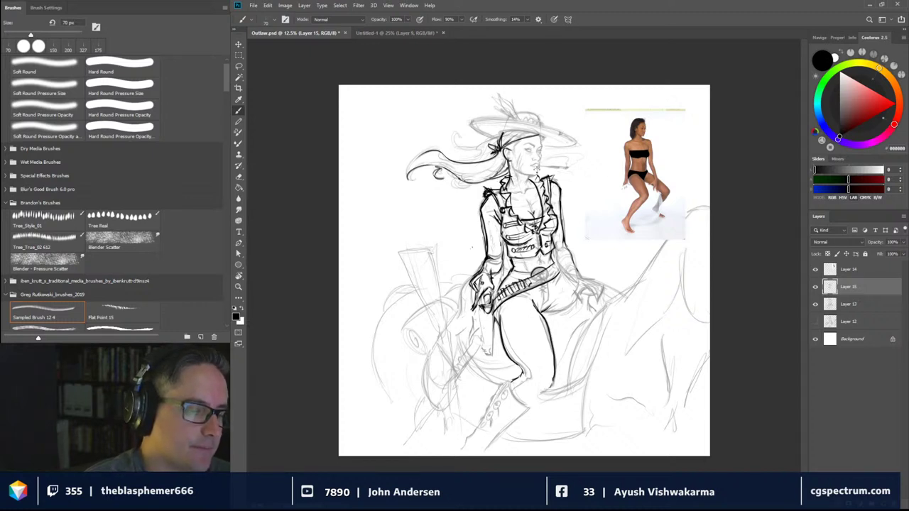
mouse_move(536, 168)
left_mouse_down()
mouse_move(538, 177)
mouse_move(525, 181)
left_mouse_up()
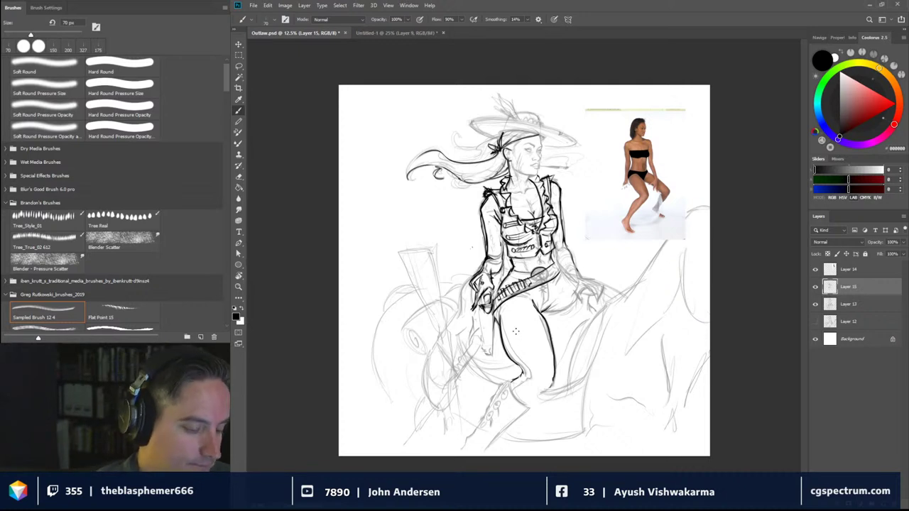
Draw small round studs and loose fringe strokes along the outer side of the near thigh down to the knee
mouse_move(502, 323)
left_mouse_down()
mouse_move(518, 353)
mouse_move(512, 344)
mouse_move(501, 359)
left_mouse_up()
mouse_move(506, 355)
left_mouse_down()
mouse_move(488, 384)
mouse_move(492, 373)
left_mouse_up()
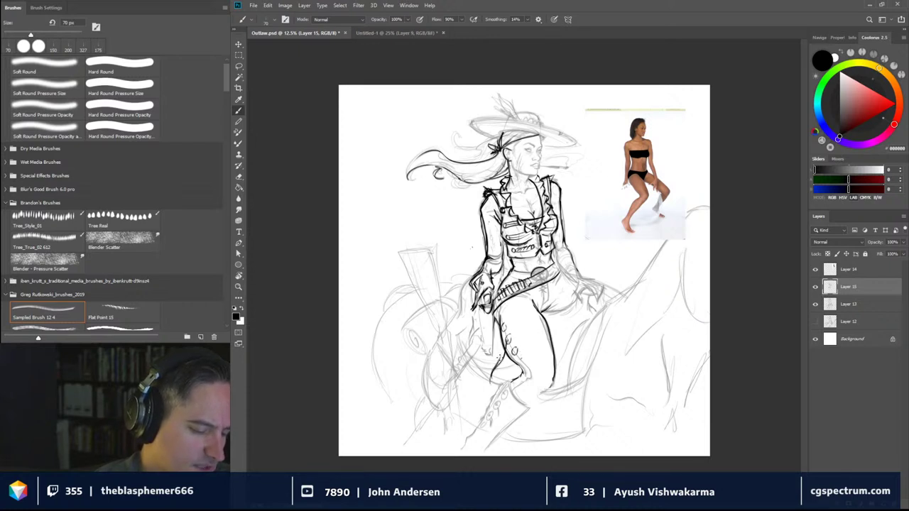
mouse_move(505, 339)
left_mouse_down()
mouse_move(495, 361)
mouse_move(510, 367)
mouse_move(502, 374)
left_mouse_up()
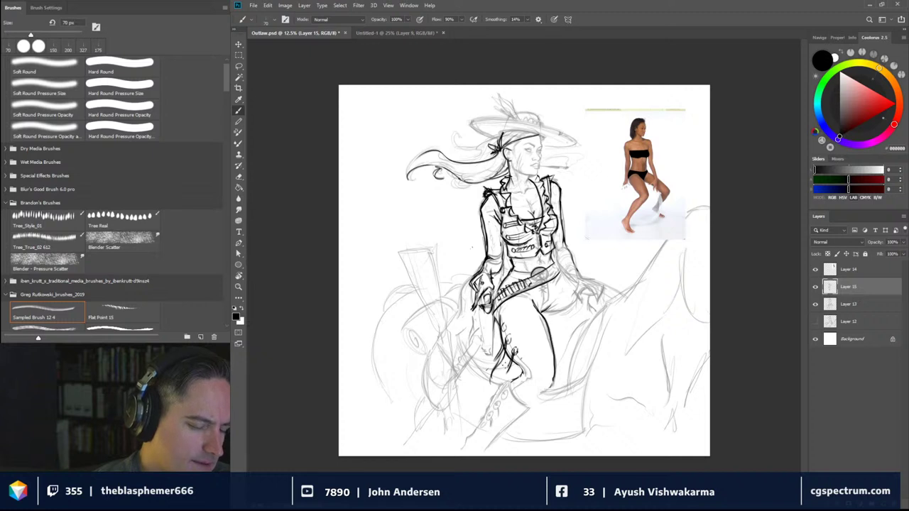
left_click_drag(501, 334, 497, 347)
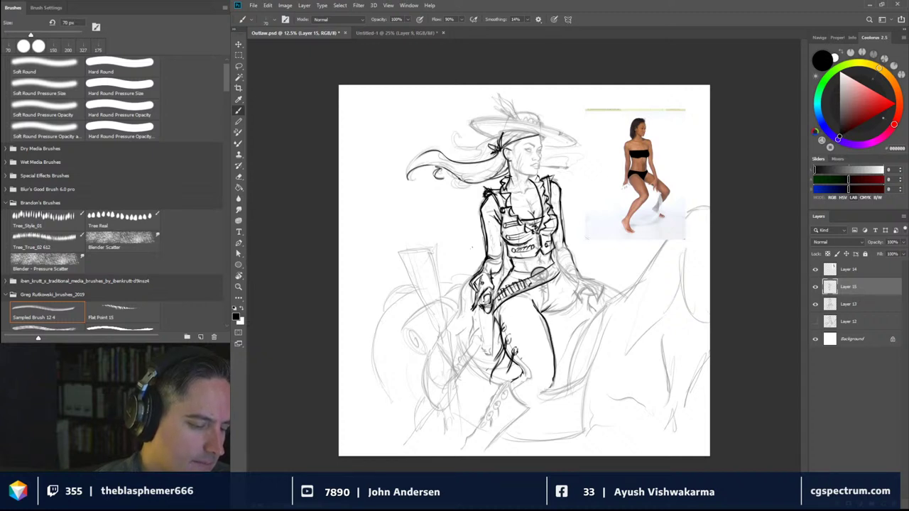
Outline the barrel of the revolver pointing down beside the thigh, and darken the rolled cuff of the gun arm
left_click_drag(477, 309, 493, 361)
left_click_drag(492, 326, 494, 355)
mouse_move(500, 308)
left_mouse_down()
mouse_move(494, 332)
mouse_move(496, 296)
mouse_move(477, 268)
mouse_move(495, 278)
mouse_move(491, 259)
left_mouse_up()
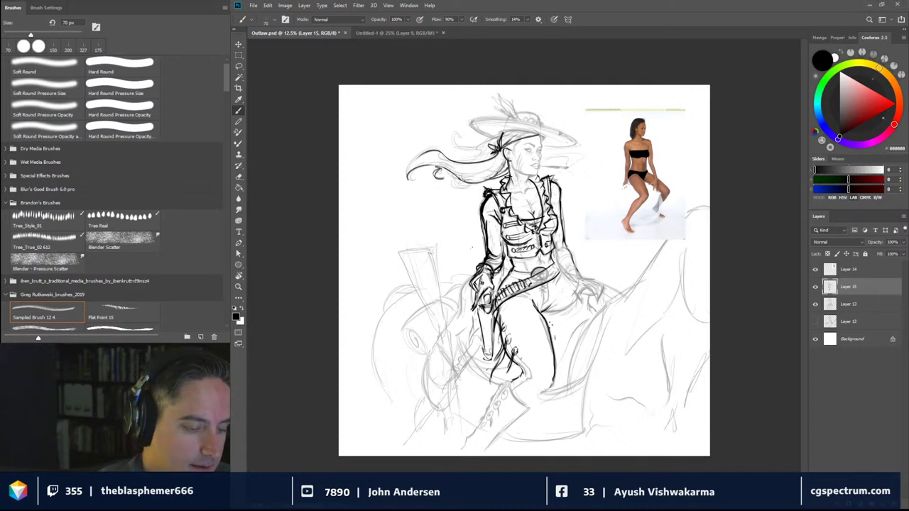
Draw the hip folds, the resting hand, the rounded saddle horn and the curved saddle edge beside the thigh
mouse_move(550, 324)
left_mouse_down()
mouse_move(554, 337)
mouse_move(558, 299)
left_mouse_up()
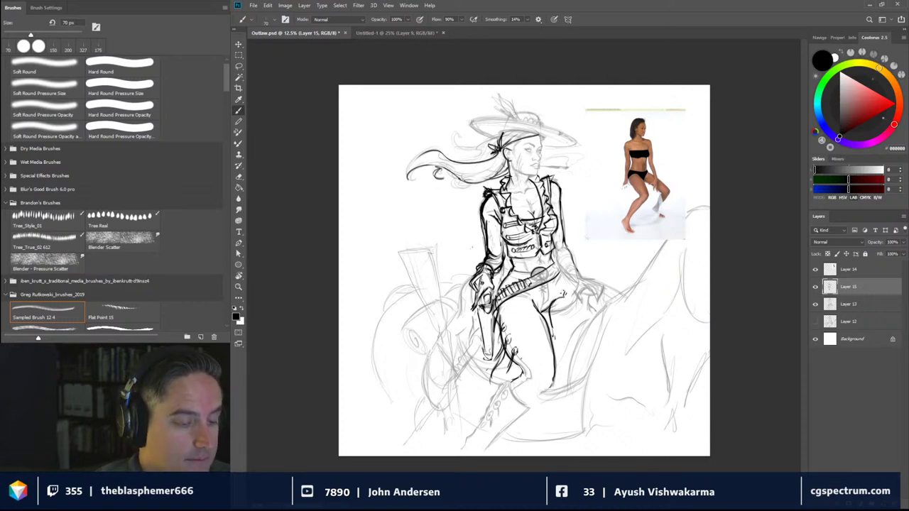
mouse_move(566, 295)
left_mouse_down()
mouse_move(568, 274)
mouse_move(582, 274)
mouse_move(569, 288)
mouse_move(580, 321)
mouse_move(557, 331)
left_mouse_up()
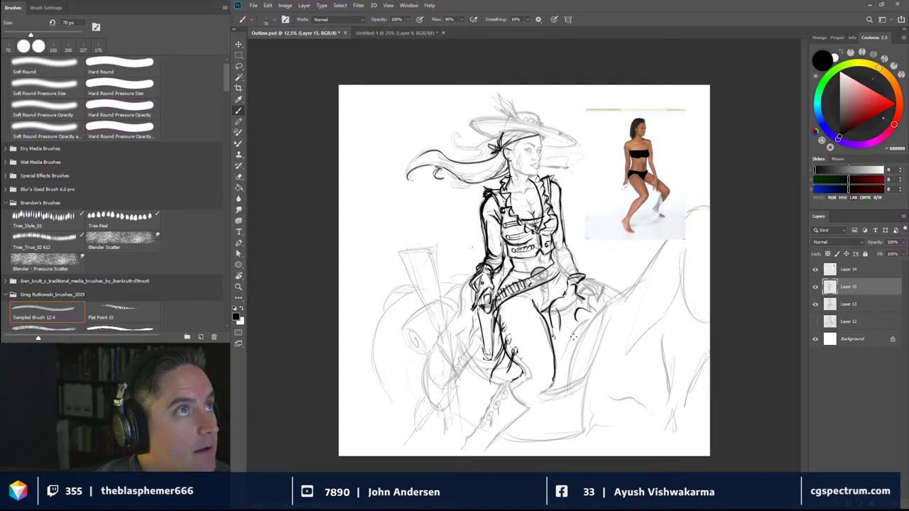
mouse_move(592, 313)
left_mouse_down()
mouse_move(572, 327)
mouse_move(559, 355)
left_mouse_up()
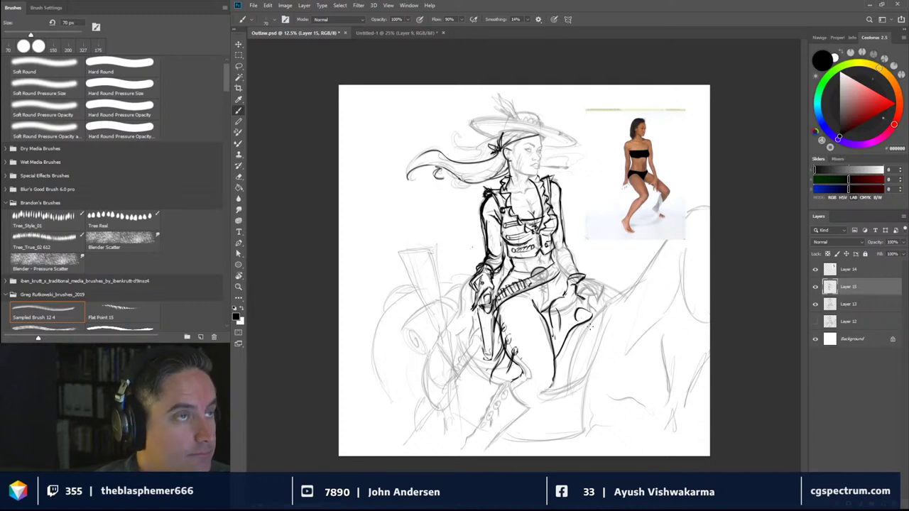
Draw the vertical edges of the saddle blanket below the saddle horn, enlarging the brush to 102 px
mouse_move(592, 350)
left_mouse_down()
mouse_move(595, 315)
mouse_move(589, 362)
left_mouse_up()
mouse_move(590, 326)
left_mouse_down()
mouse_move(594, 386)
mouse_move(579, 389)
left_mouse_up()
left_click_drag(581, 343, 585, 405)
right_click(587, 334, "alt")
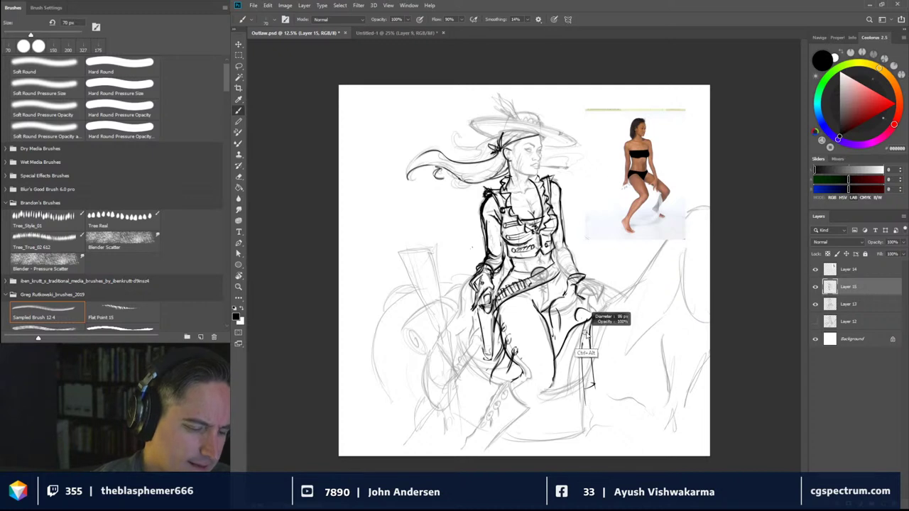
left_click_drag(588, 320, 582, 390)
left_click_drag(584, 353, 583, 395)
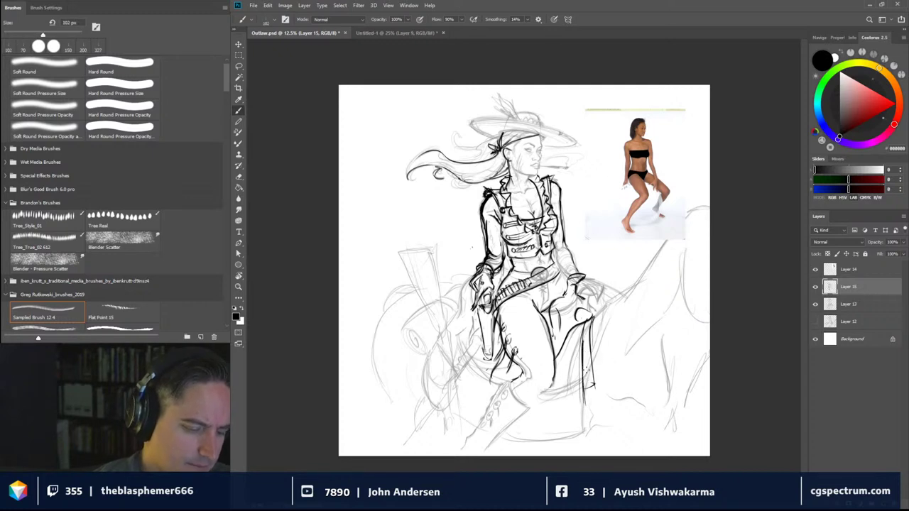
Thicken the saddle blanket's edge and lower border with 246 px and 200 px brushes, and sweep a contour onto the horse's neck
right_click(585, 389, "alt")
mouse_move(582, 322)
left_mouse_down()
mouse_move(587, 400)
mouse_move(531, 412)
left_mouse_up()
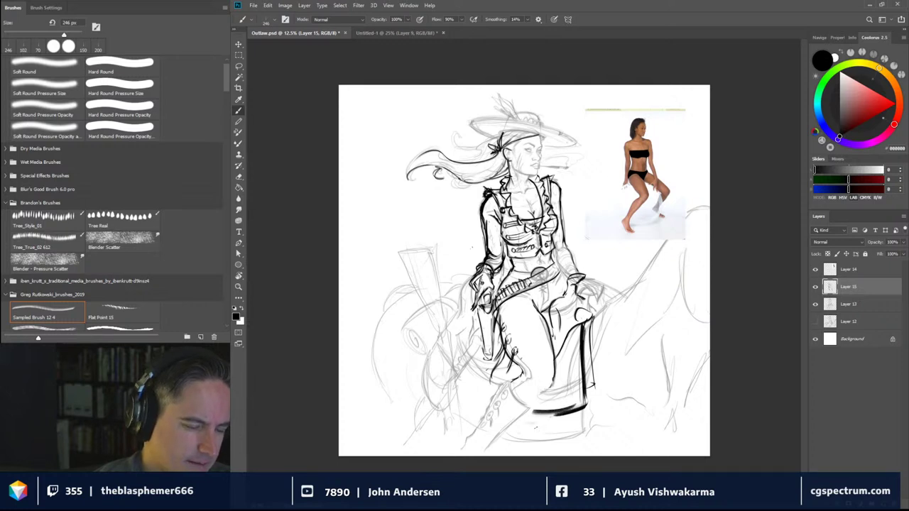
mouse_move(589, 323)
left_mouse_down()
mouse_move(594, 384)
mouse_move(521, 427)
mouse_move(572, 430)
left_mouse_up()
mouse_move(572, 412)
left_mouse_down()
mouse_move(571, 431)
mouse_move(587, 389)
left_mouse_up()
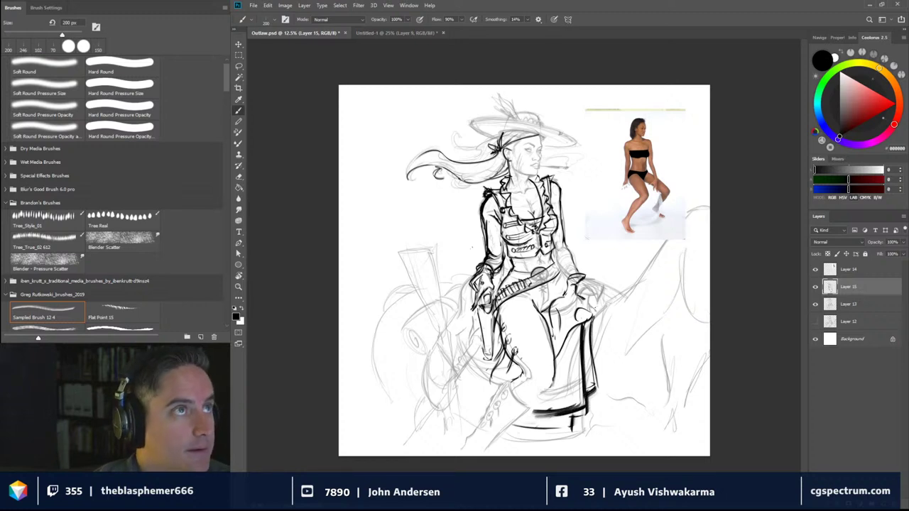
mouse_move(594, 315)
left_mouse_down()
mouse_move(589, 325)
mouse_move(630, 295)
left_mouse_up()
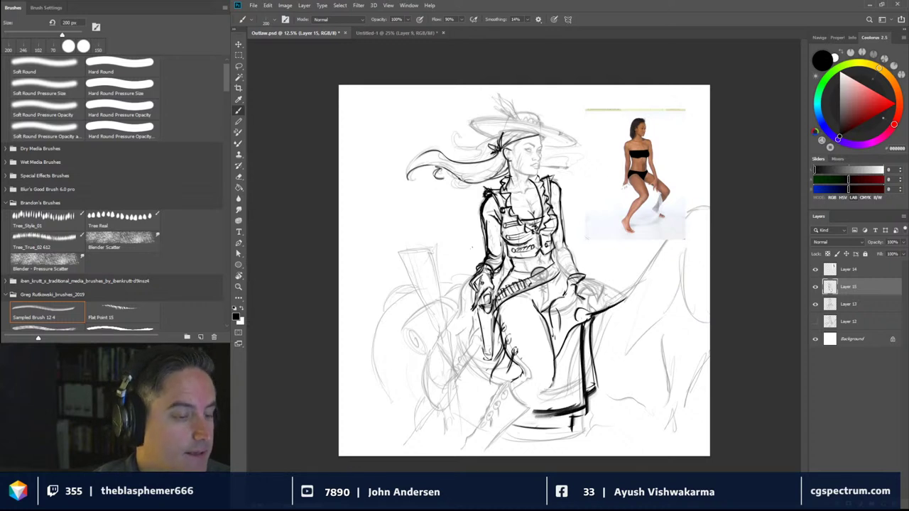
left_click_drag(575, 292, 606, 310)
Draw an arm reaching forward over the horse, with sleeve, cuff and hand, using a 125 px brush
key("bracketleft")
key("bracketleft")
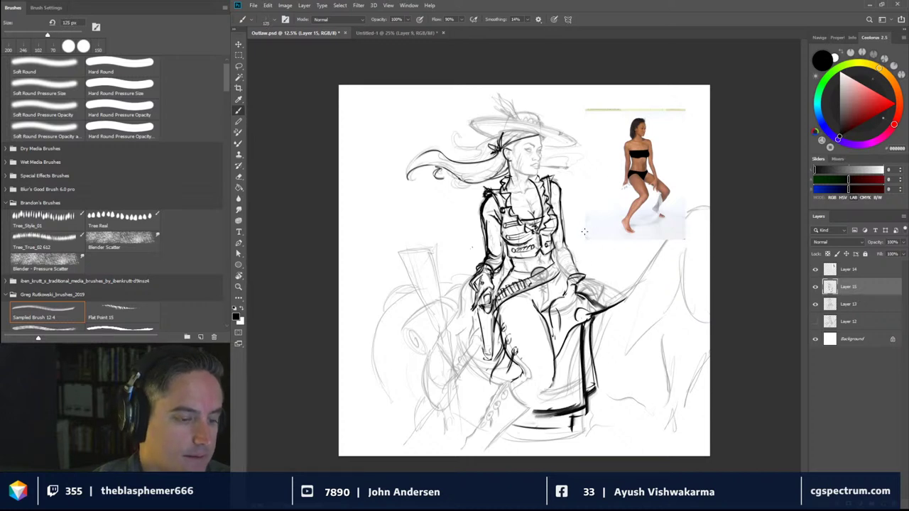
left_click_drag(567, 245, 577, 245)
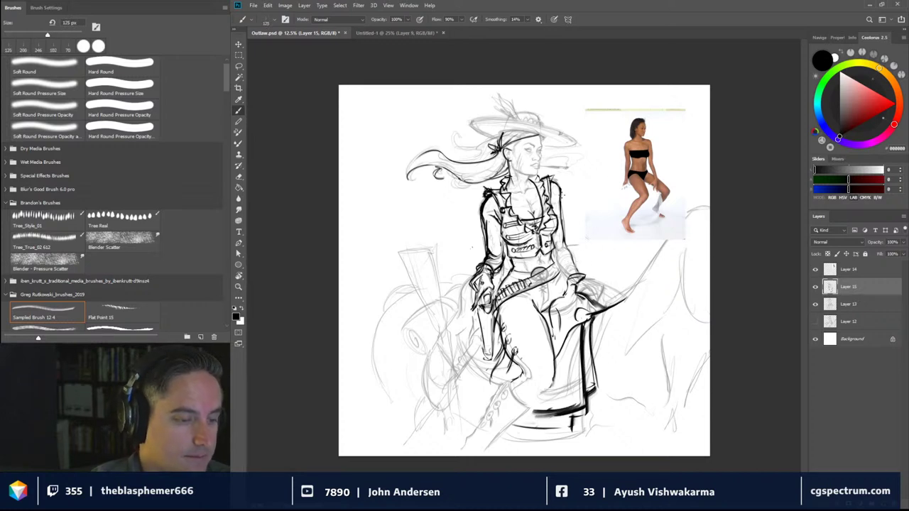
left_click_drag(561, 202, 581, 241)
mouse_move(561, 190)
left_mouse_down()
mouse_move(582, 244)
mouse_move(572, 252)
mouse_move(623, 257)
mouse_move(624, 244)
mouse_move(657, 243)
mouse_move(643, 245)
mouse_move(643, 261)
mouse_move(613, 258)
mouse_move(612, 270)
mouse_move(620, 261)
left_mouse_up()
left_click_drag(624, 248, 621, 261)
mouse_move(631, 243)
left_mouse_down()
mouse_move(615, 245)
mouse_move(640, 245)
left_mouse_up()
left_click_drag(655, 242, 646, 249)
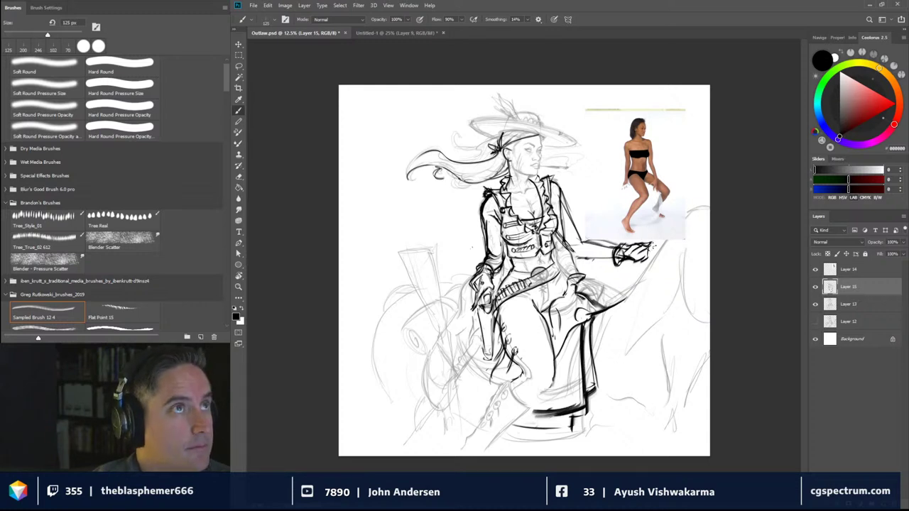
Undo the last hand stroke, draw the reins looping from the outstretched hand, and extend the contour up the horse's neck
key("ctrl+z")
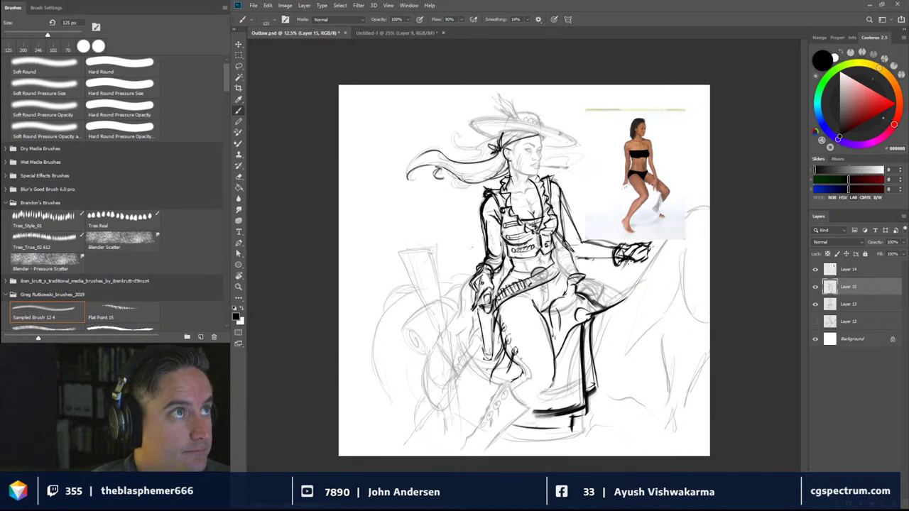
mouse_move(620, 272)
left_mouse_down()
mouse_move(608, 377)
mouse_move(627, 357)
left_mouse_up()
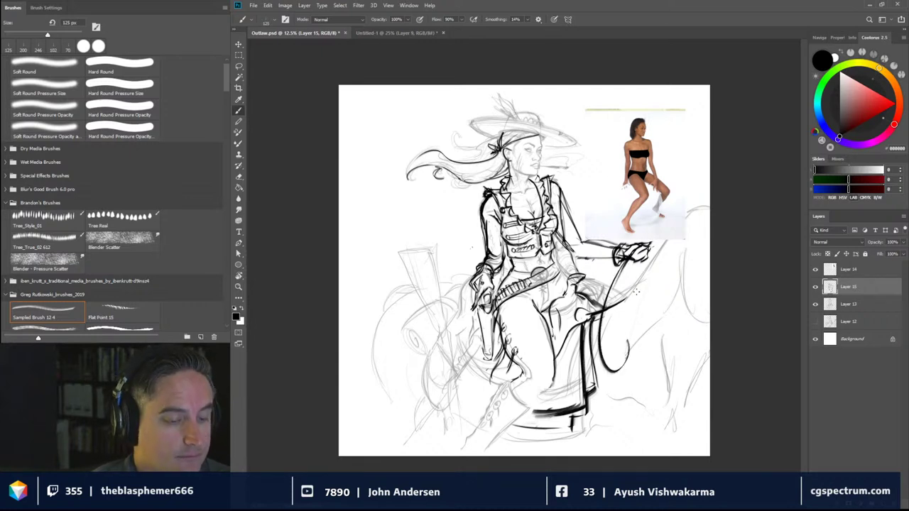
mouse_move(598, 317)
left_mouse_down()
mouse_move(646, 275)
mouse_move(659, 249)
left_mouse_up()
left_click_drag(623, 297, 707, 199)
left_click_drag(667, 241, 678, 266)
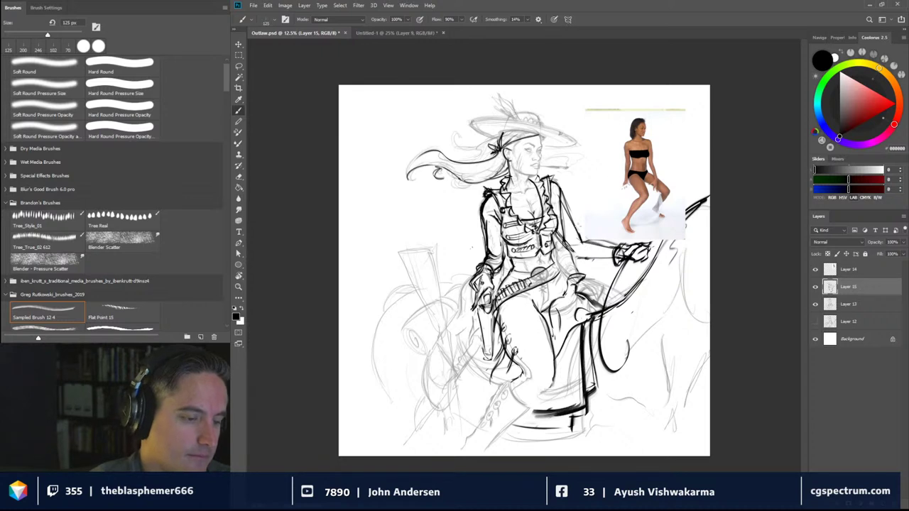
Darken the outstretched sleeve, add a curve behind the holster, and outline both sides of the lower leg and boot
left_click_drag(570, 214, 580, 241)
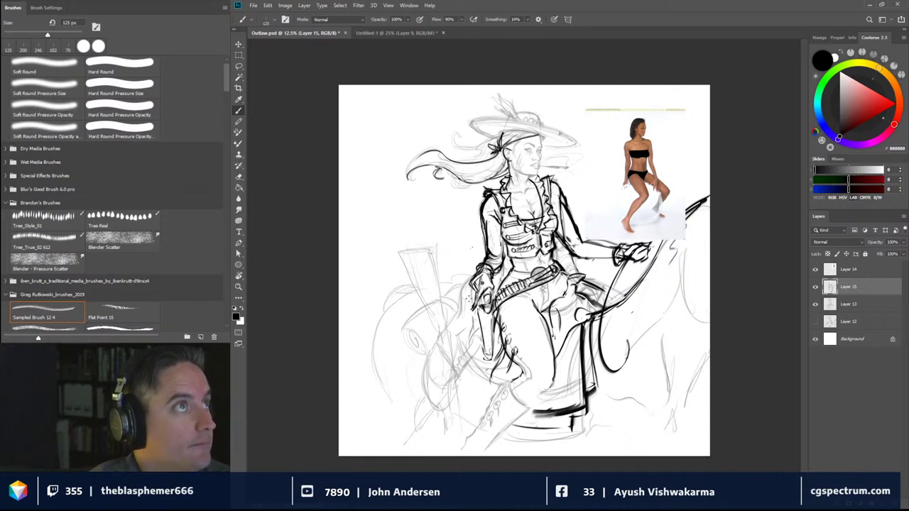
left_click_drag(452, 320, 461, 341)
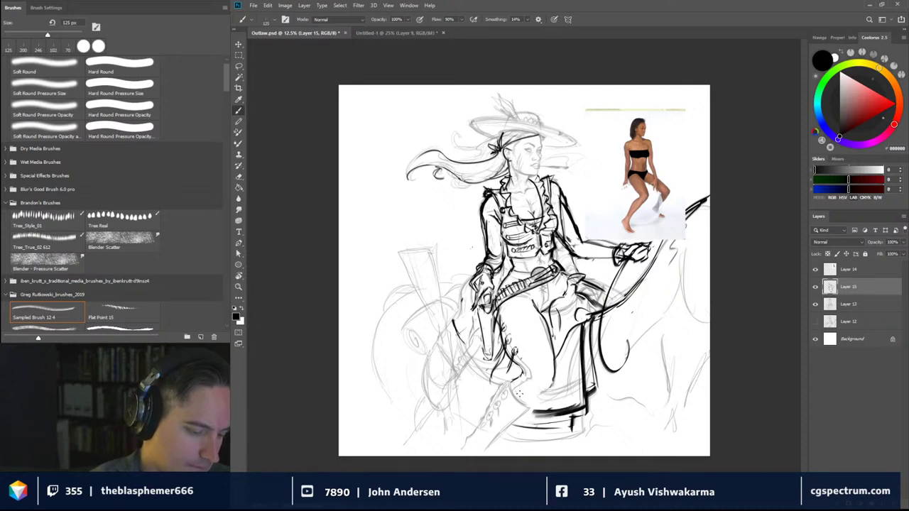
mouse_move(512, 379)
left_mouse_down()
mouse_move(524, 405)
mouse_move(539, 396)
mouse_move(501, 389)
mouse_move(463, 448)
left_mouse_up()
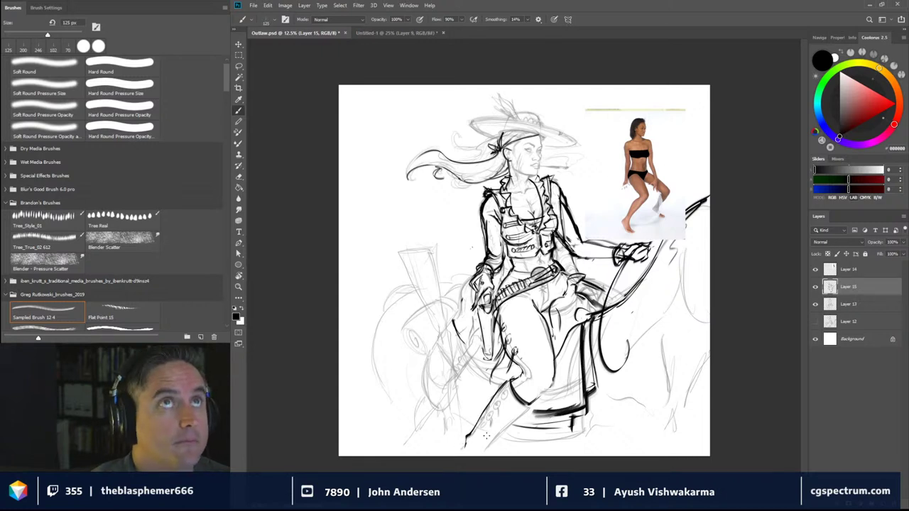
left_click_drag(529, 406, 485, 451)
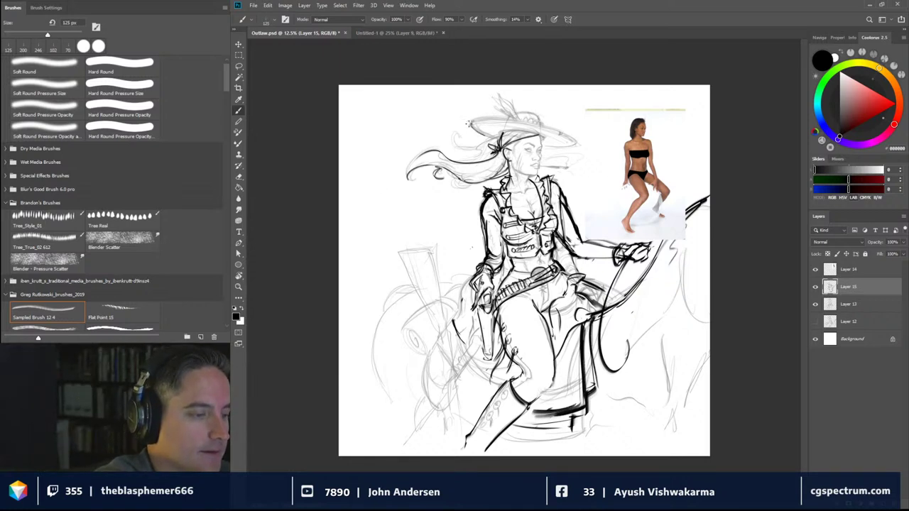
Ink the cowgirl's hat with a dark elliptical brim, a low crown and feathers rising from the hatband
left_click_drag(549, 145, 576, 144)
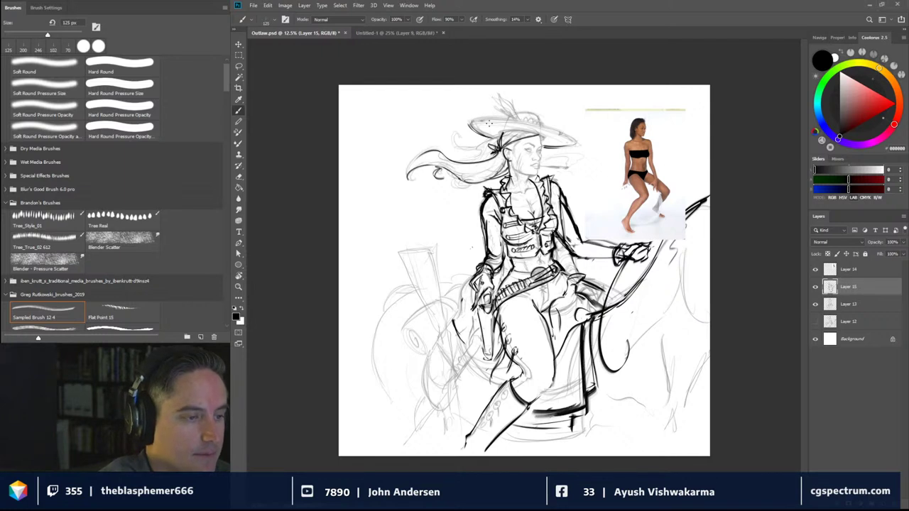
mouse_move(472, 125)
left_mouse_down()
mouse_move(552, 131)
mouse_move(507, 125)
mouse_move(575, 144)
left_mouse_up()
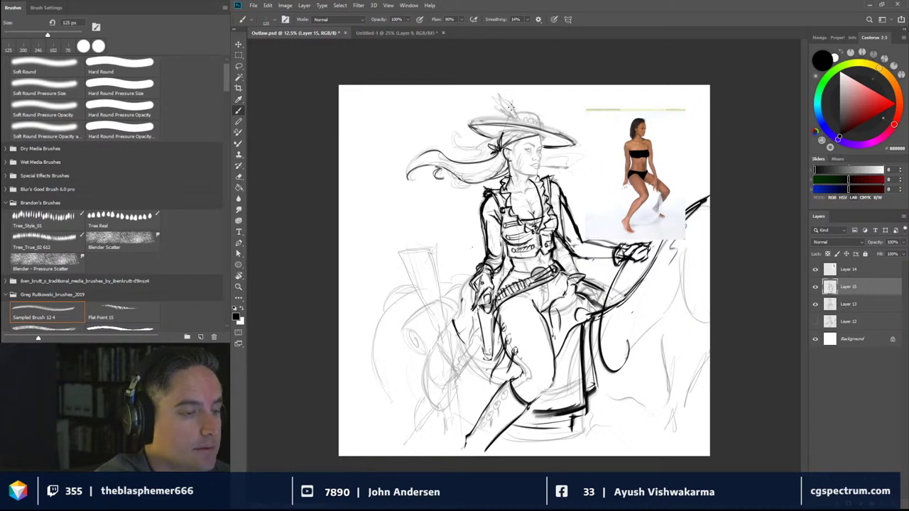
mouse_move(506, 116)
left_mouse_down()
mouse_move(503, 126)
mouse_move(547, 109)
left_mouse_up()
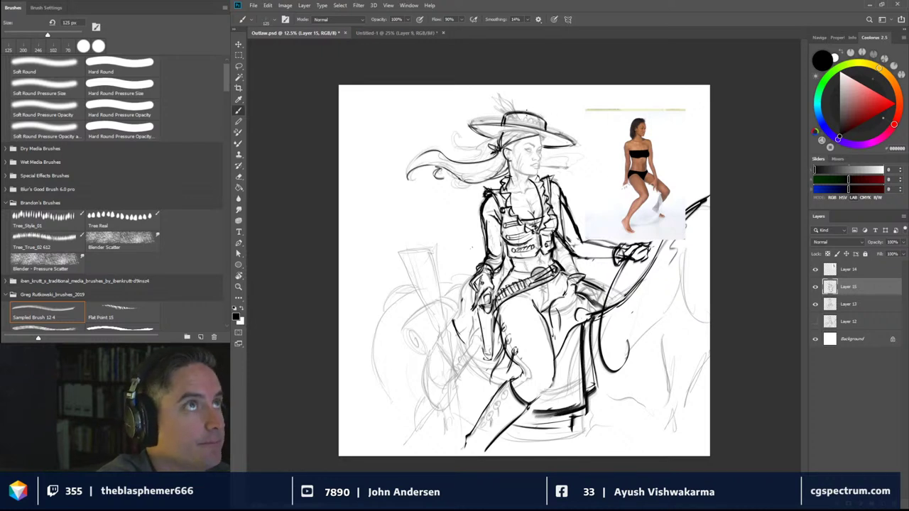
mouse_move(506, 120)
left_mouse_down()
mouse_move(547, 128)
mouse_move(500, 106)
left_mouse_up()
mouse_move(507, 115)
left_mouse_down()
mouse_move(489, 95)
mouse_move(516, 119)
mouse_move(467, 127)
mouse_move(474, 133)
left_mouse_up()
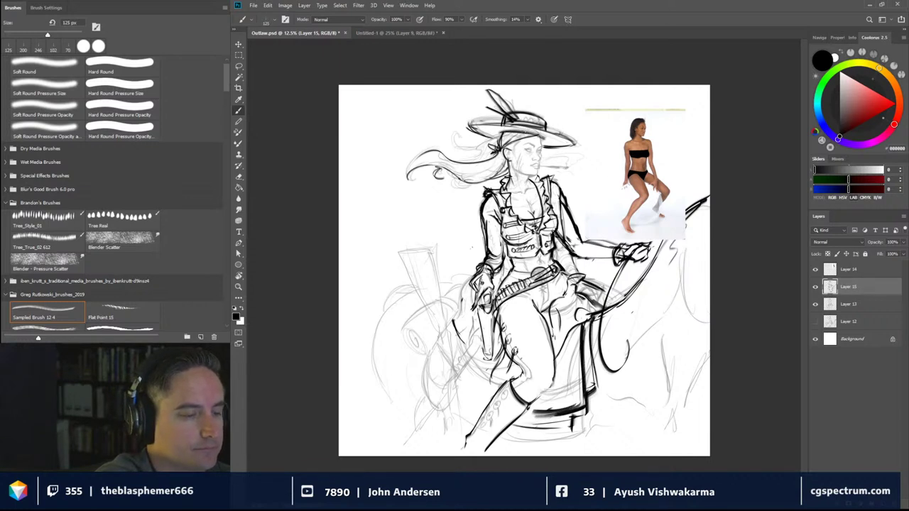
Darken the flowing ponytail strands and mark the collarbones using a 90 px brush
key("bracketleft")
key("bracketleft")
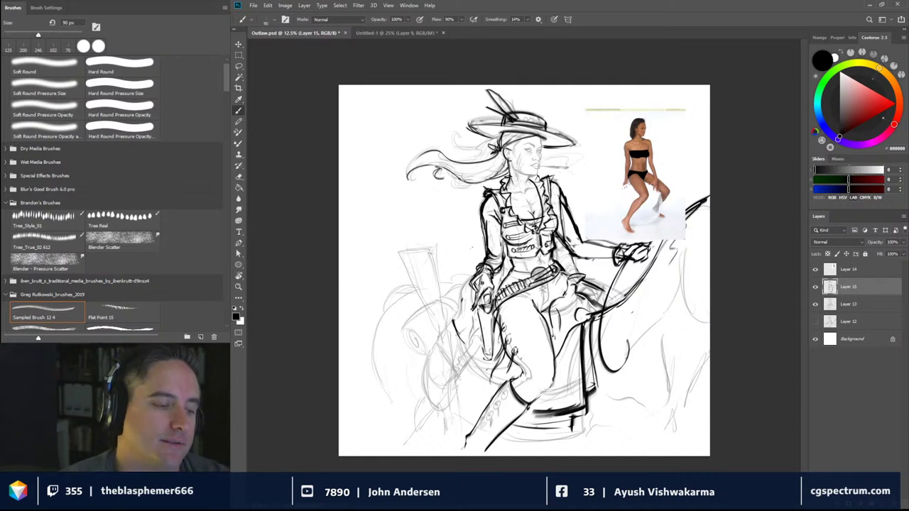
left_click_drag(504, 157, 490, 166)
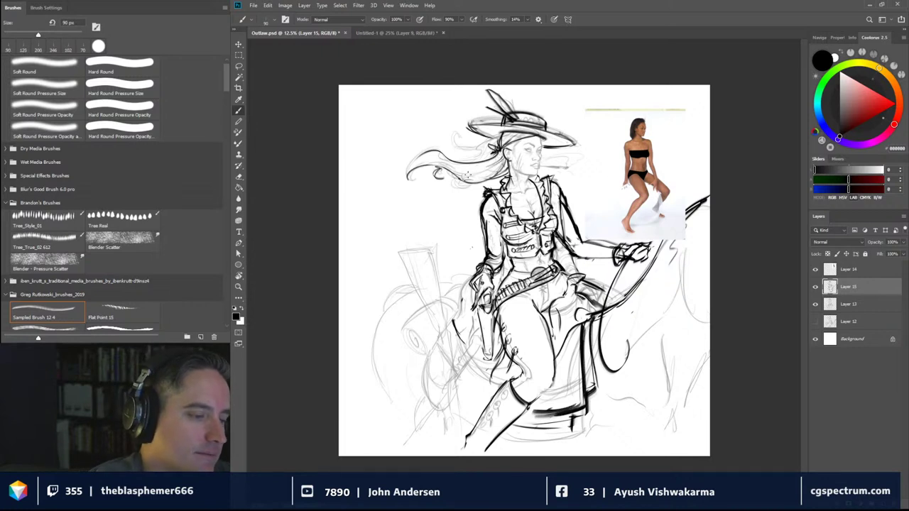
mouse_move(422, 155)
left_mouse_down()
mouse_move(474, 171)
mouse_move(503, 161)
mouse_move(473, 177)
mouse_move(474, 169)
mouse_move(423, 156)
mouse_move(405, 175)
mouse_move(409, 165)
mouse_move(410, 181)
left_mouse_up()
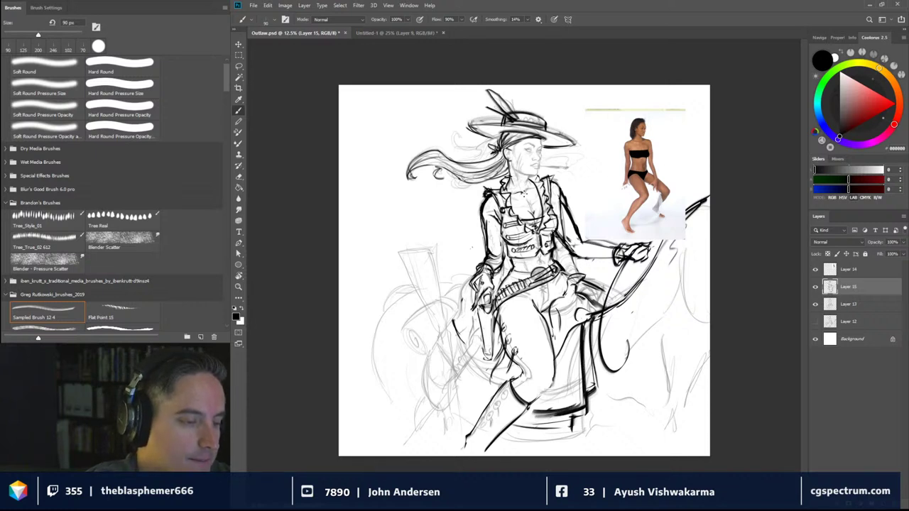
left_click_drag(524, 194, 529, 187)
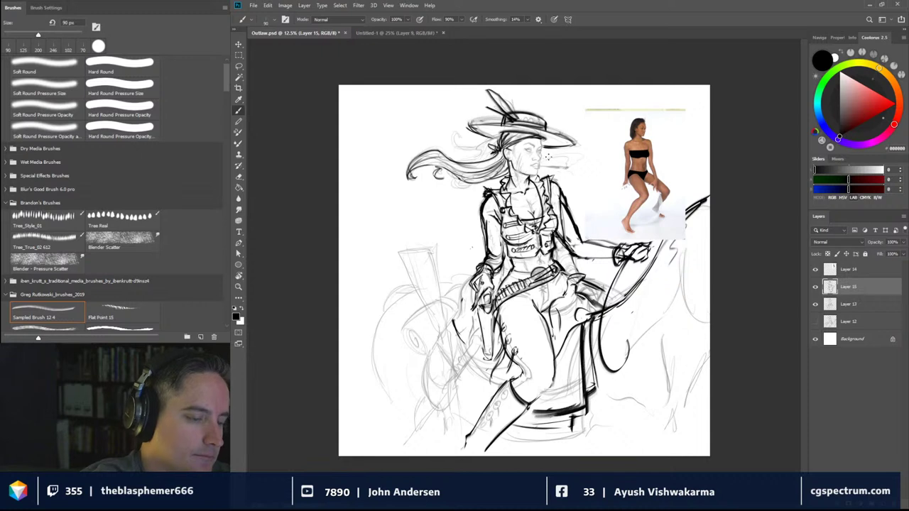
Draw the contours behind the saddle and the small strap details beside the holster using an 80 px brush
key("bracketleft")
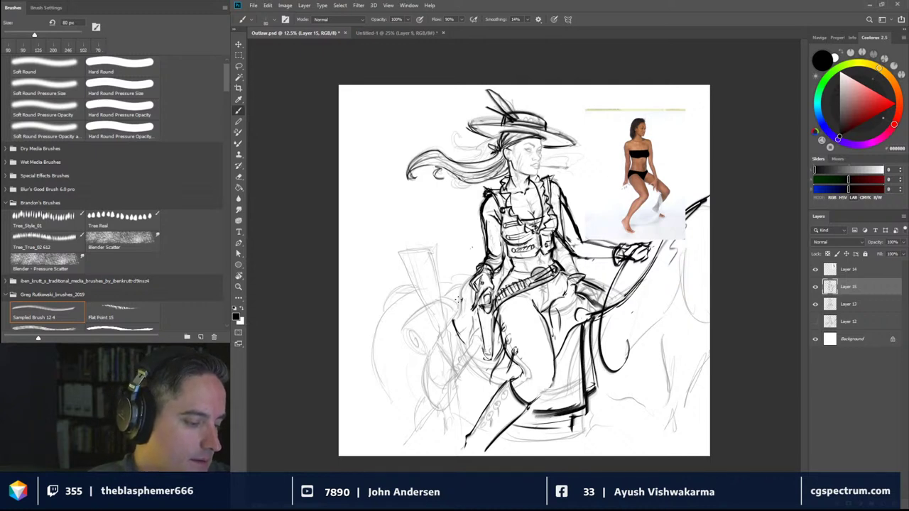
left_click_drag(444, 297, 461, 304)
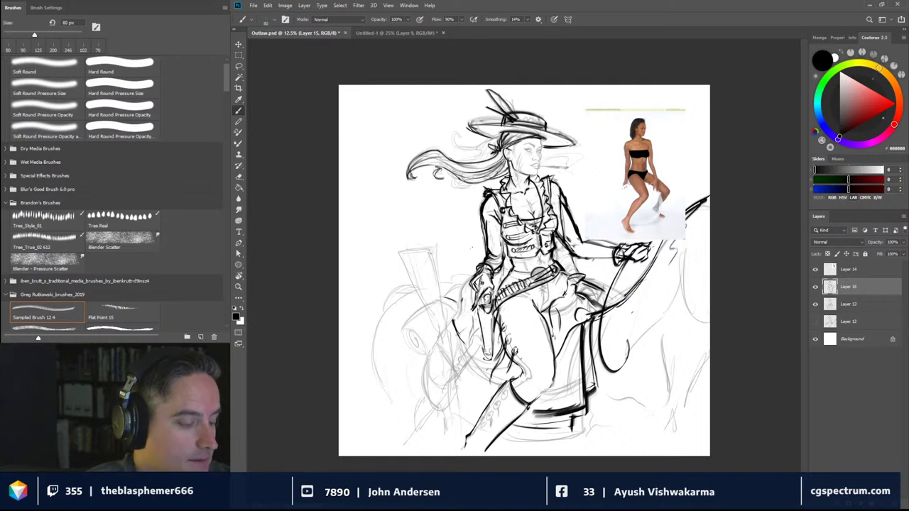
mouse_move(447, 300)
left_mouse_down()
mouse_move(474, 309)
mouse_move(450, 335)
mouse_move(420, 316)
mouse_move(433, 332)
mouse_move(411, 362)
left_mouse_up()
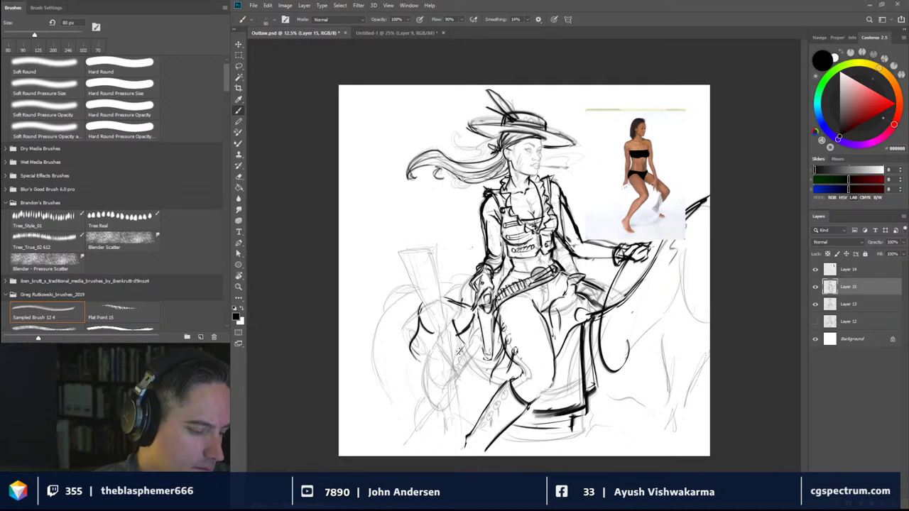
mouse_move(474, 328)
left_mouse_down()
mouse_move(450, 355)
mouse_move(460, 352)
left_mouse_up()
left_click_drag(463, 349, 454, 356)
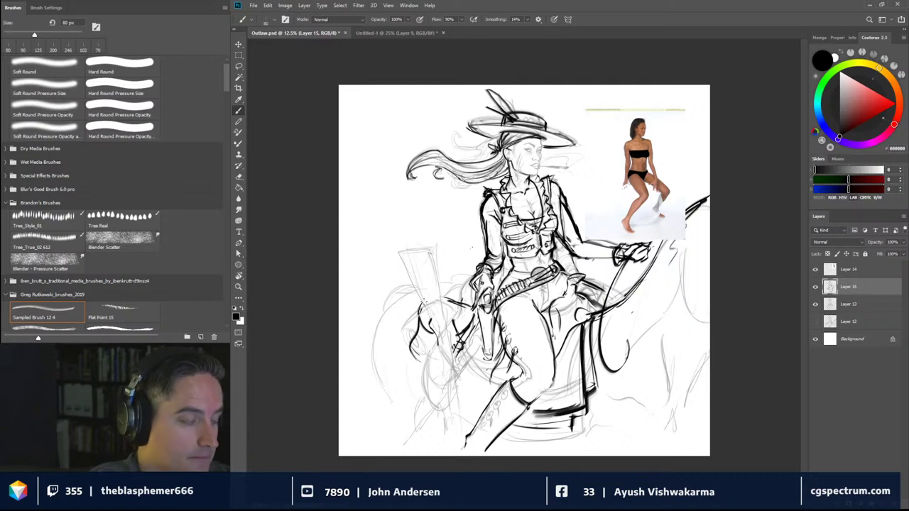
Draw the flared rifle stock behind the saddle and the long scabbard below it, with its collar and band details
mouse_move(428, 318)
left_mouse_down()
mouse_move(403, 255)
mouse_move(419, 239)
mouse_move(419, 252)
mouse_move(401, 250)
mouse_move(434, 249)
mouse_move(444, 327)
mouse_move(456, 347)
mouse_move(453, 358)
mouse_move(436, 342)
mouse_move(439, 356)
mouse_move(450, 358)
mouse_move(450, 348)
mouse_move(457, 360)
mouse_move(443, 351)
mouse_move(438, 376)
mouse_move(433, 356)
mouse_move(447, 444)
left_mouse_up()
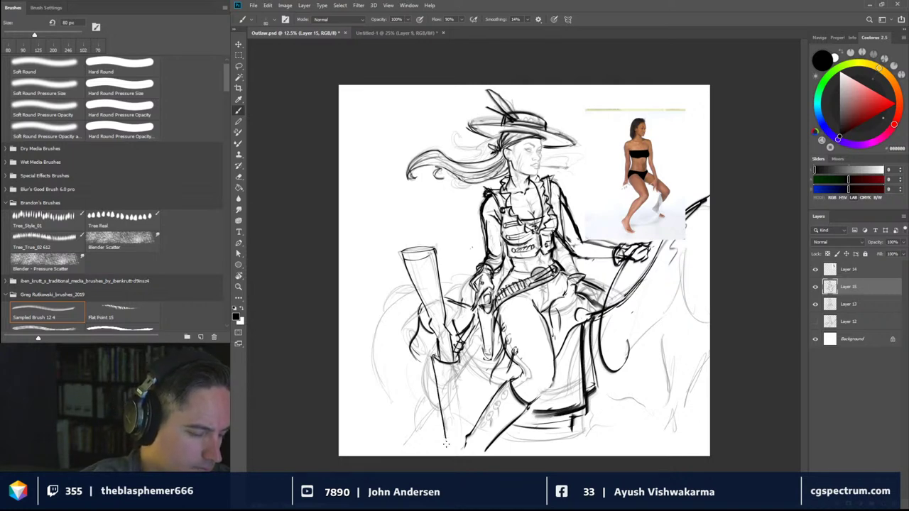
left_click_drag(430, 366, 441, 413)
left_click_drag(446, 428, 450, 435)
left_click_drag(460, 355, 465, 424)
left_click_drag(462, 358, 465, 433)
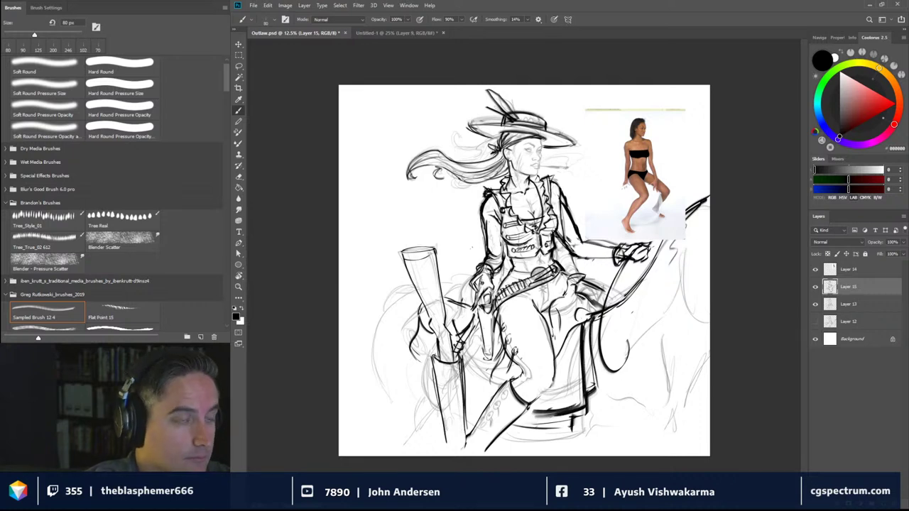
mouse_move(434, 369)
left_mouse_down()
mouse_move(459, 382)
mouse_move(452, 399)
left_mouse_up()
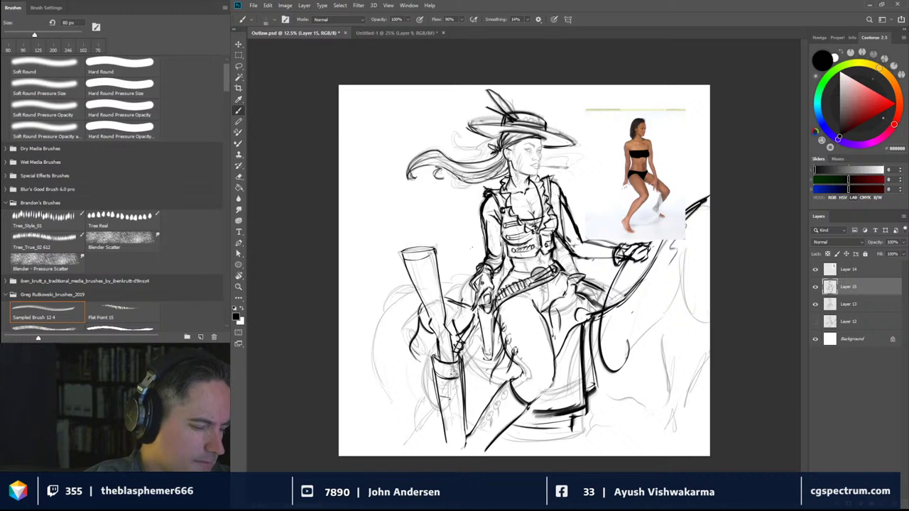
left_click_drag(410, 260, 437, 261)
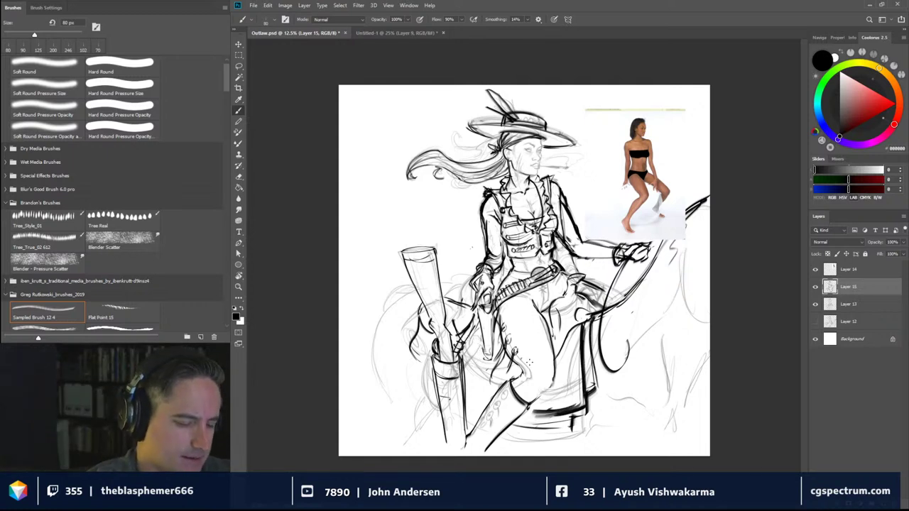
Add jagged folds around the bent knee and draw small arrows pointing at both upper arms
mouse_move(522, 366)
left_mouse_down()
mouse_move(528, 375)
mouse_move(518, 389)
mouse_move(528, 367)
left_mouse_up()
mouse_move(532, 398)
left_mouse_down()
mouse_move(549, 385)
mouse_move(537, 393)
left_mouse_up()
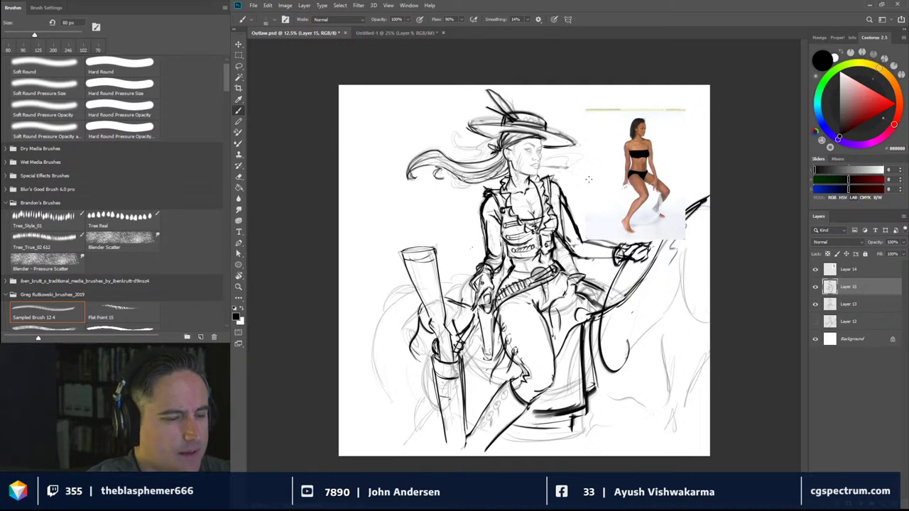
left_click_drag(582, 193, 571, 213)
left_click_drag(460, 212, 477, 229)
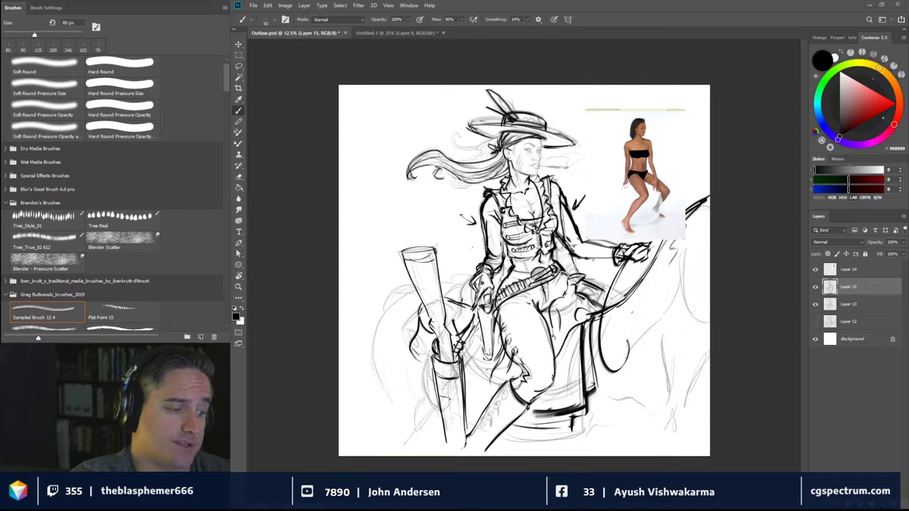
Darken the rim of the rifle stock, then outline the horse's back and rounded rump
mouse_move(419, 260)
left_mouse_down()
mouse_move(440, 249)
mouse_move(429, 251)
left_mouse_up()
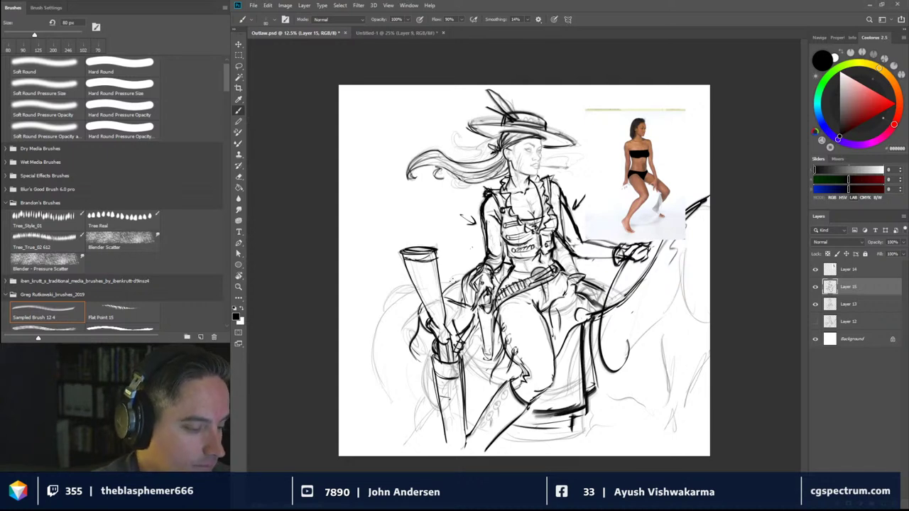
mouse_move(460, 284)
left_mouse_down()
mouse_move(408, 291)
mouse_move(373, 346)
left_mouse_up()
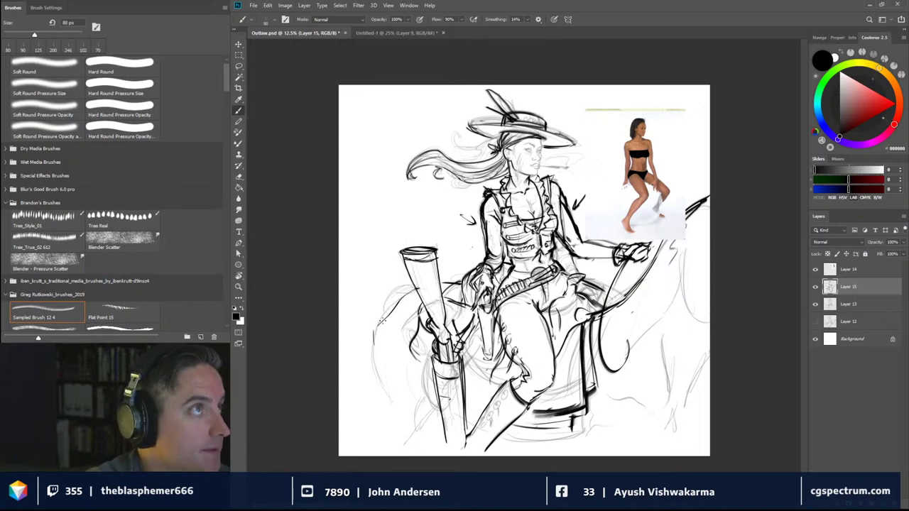
mouse_move(400, 302)
left_mouse_down()
mouse_move(358, 356)
mouse_move(370, 317)
mouse_move(361, 366)
mouse_move(384, 437)
mouse_move(372, 408)
left_mouse_up()
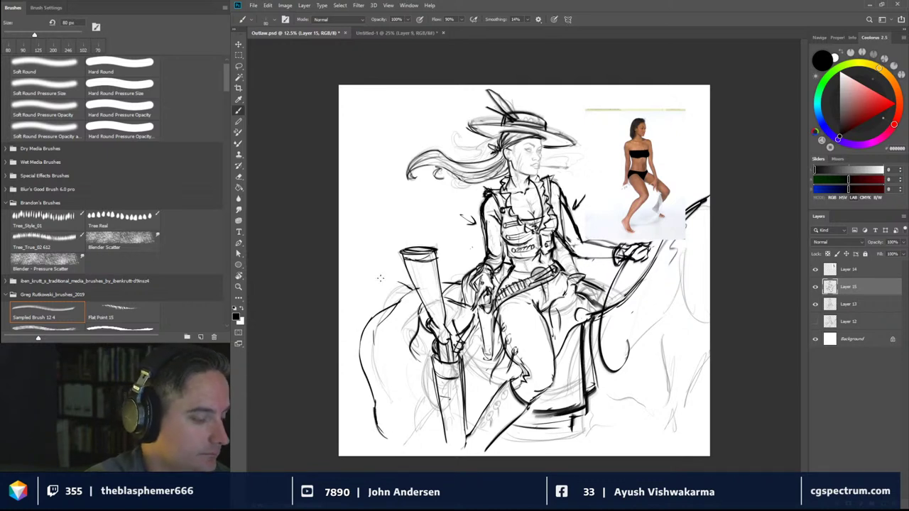
Draw the horse's tail with sweeping hair strands arching from the rump, and reinforce the rear leg contour
mouse_move(344, 308)
left_mouse_down()
mouse_move(385, 290)
mouse_move(402, 293)
mouse_move(355, 273)
mouse_move(365, 261)
mouse_move(366, 303)
mouse_move(346, 374)
mouse_move(354, 383)
mouse_move(340, 394)
left_mouse_up()
mouse_move(369, 292)
left_mouse_down()
mouse_move(340, 334)
mouse_move(376, 298)
mouse_move(355, 365)
mouse_move(352, 352)
left_mouse_up()
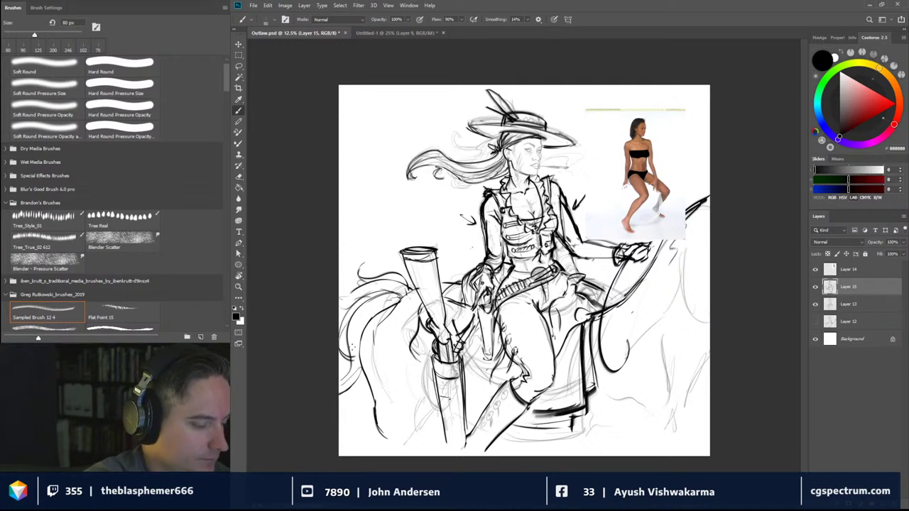
mouse_move(402, 301)
left_mouse_down()
mouse_move(352, 359)
mouse_move(357, 314)
mouse_move(396, 296)
left_mouse_up()
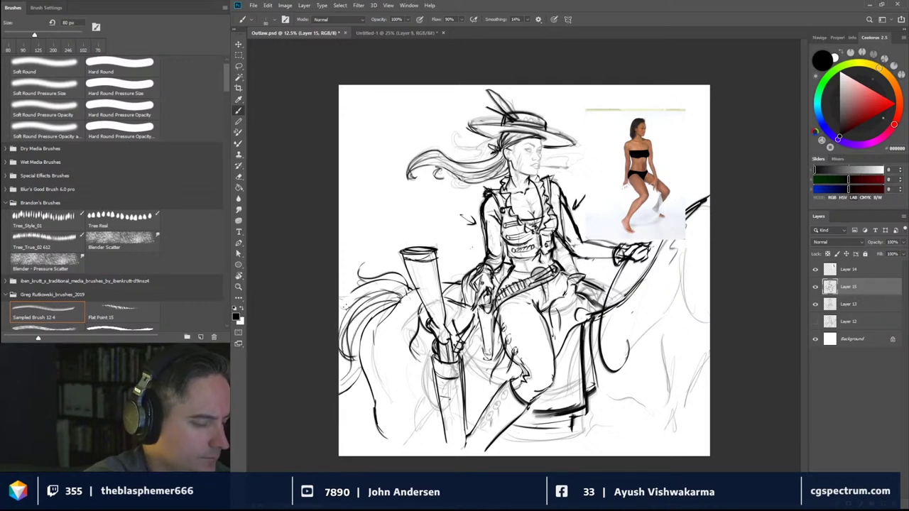
mouse_move(340, 322)
left_mouse_down()
mouse_move(390, 287)
mouse_move(392, 308)
mouse_move(403, 299)
mouse_move(359, 328)
mouse_move(372, 416)
mouse_move(385, 440)
left_mouse_up()
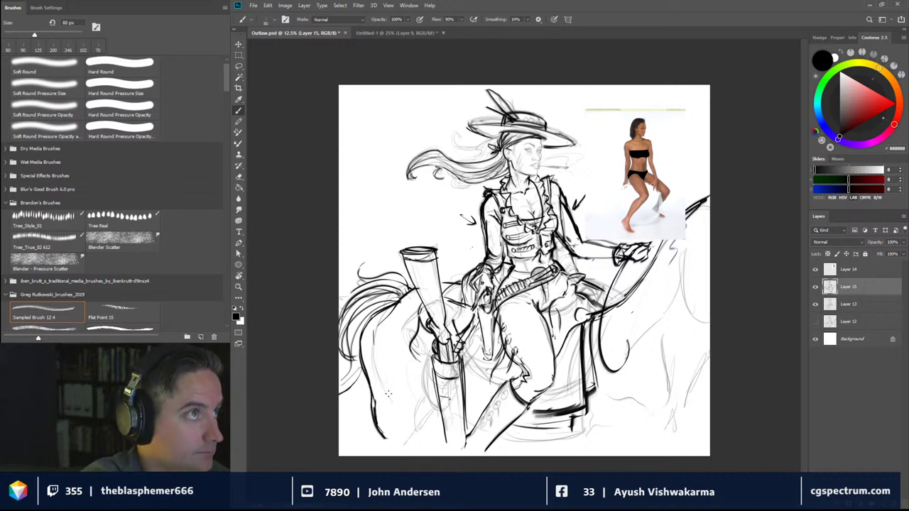
Outline the horse's hind legs down to the canvas edge and thicken the inner leg contours with a 160 px brush
left_click_drag(389, 393, 415, 452)
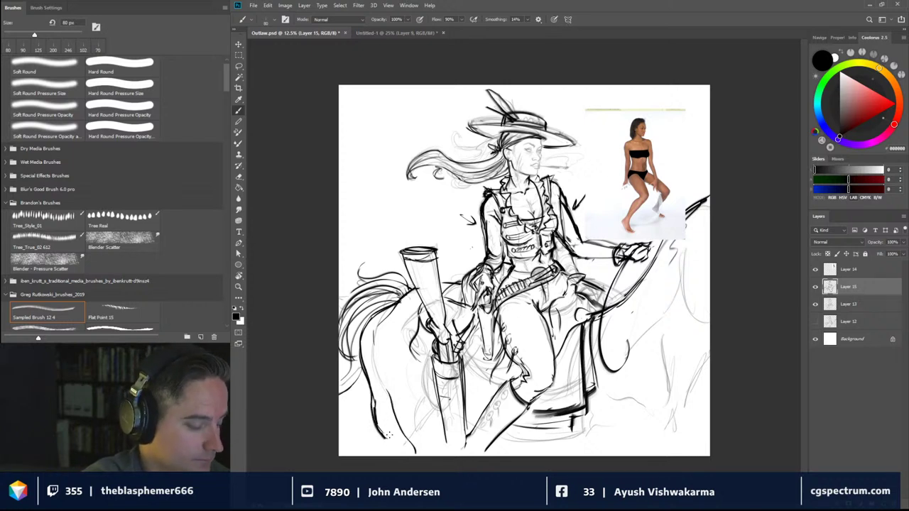
mouse_move(382, 421)
left_mouse_down()
mouse_move(387, 436)
mouse_move(373, 452)
left_mouse_up()
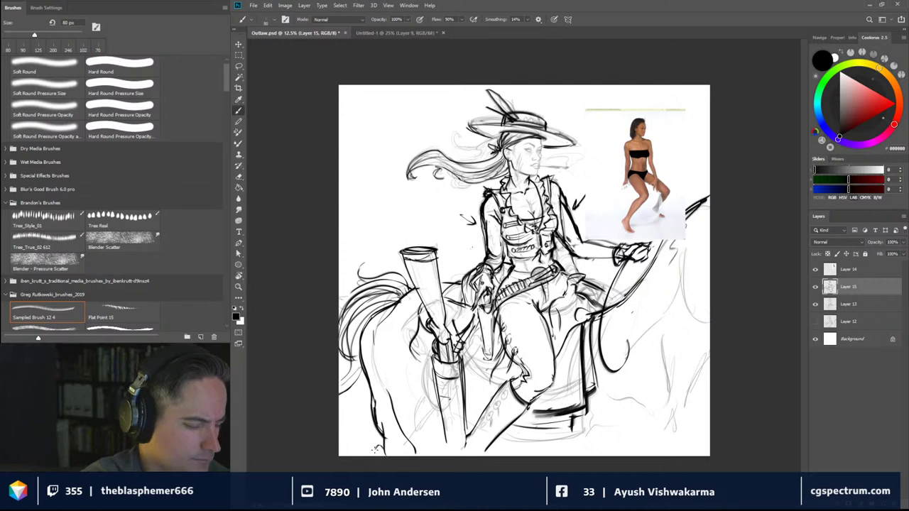
right_click(426, 397, "alt")
mouse_move(411, 371)
left_mouse_down()
mouse_move(423, 401)
mouse_move(402, 354)
mouse_move(426, 403)
mouse_move(413, 454)
mouse_move(409, 444)
mouse_move(438, 433)
left_mouse_up()
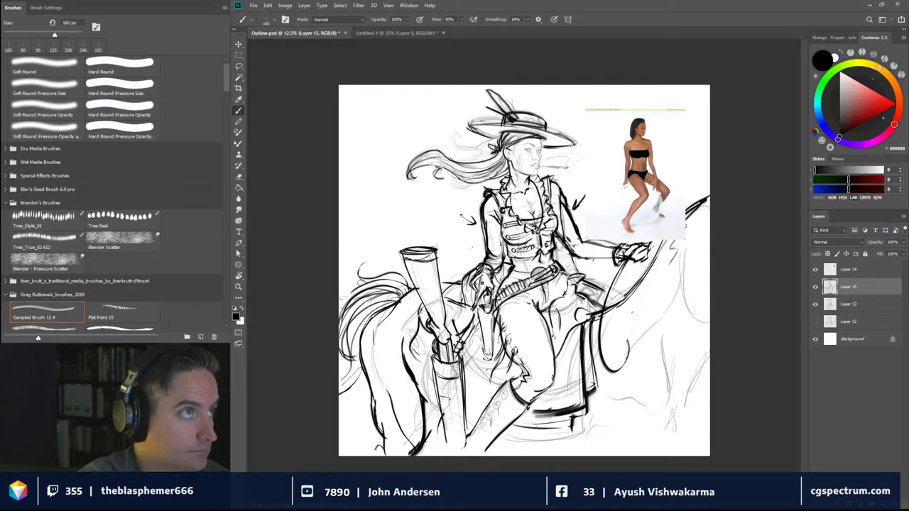
left_click_drag(426, 388, 436, 402)
left_click_drag(404, 347, 439, 419)
left_click_drag(416, 379, 442, 423)
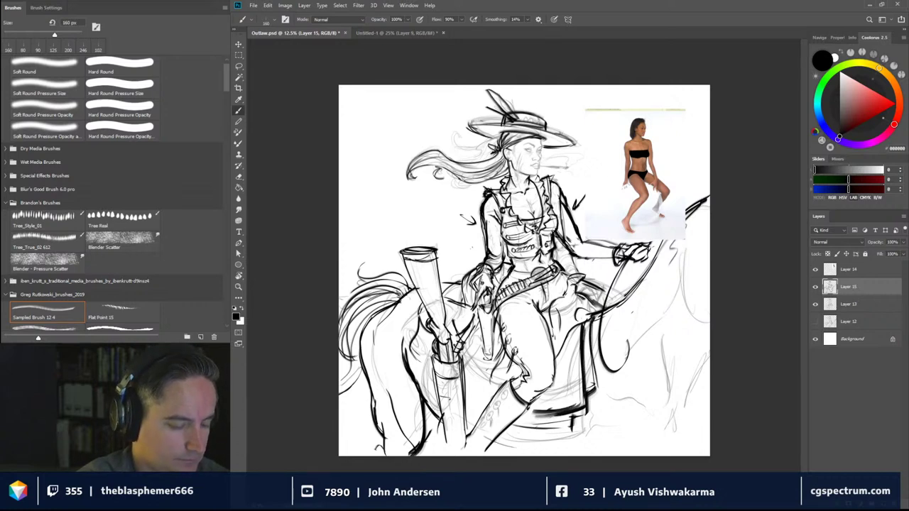
Thicken the horse's rump and hind leg contour with a 200 px brush, then darken the tail strands at 150 px
mouse_move(497, 445)
left_mouse_down()
mouse_move(583, 452)
mouse_move(516, 447)
left_mouse_up()
right_click(382, 447, "alt")
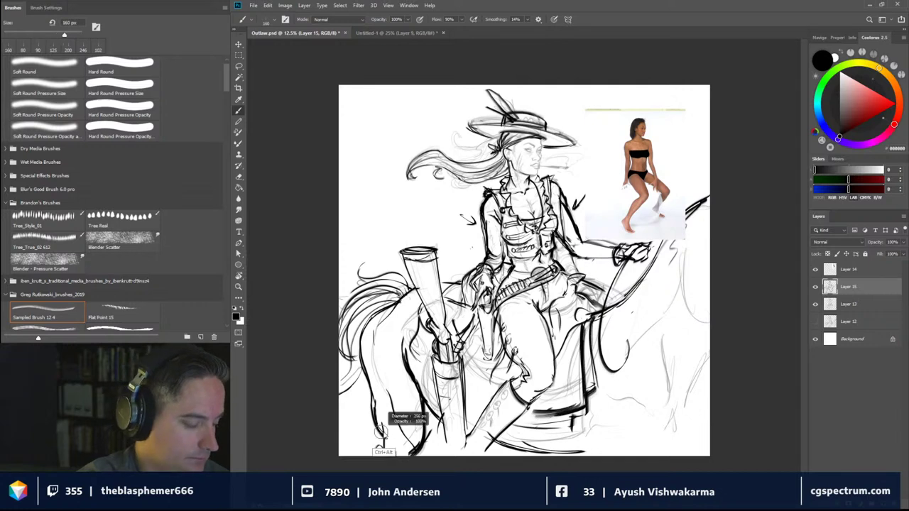
mouse_move(377, 454)
left_mouse_down()
mouse_move(361, 336)
mouse_move(419, 288)
mouse_move(361, 351)
left_mouse_up()
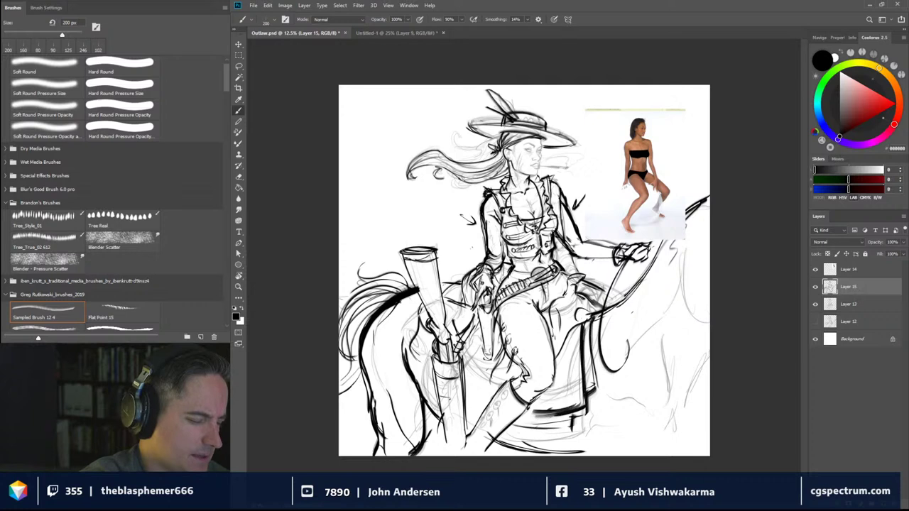
key("bracketleft")
key("bracketleft")
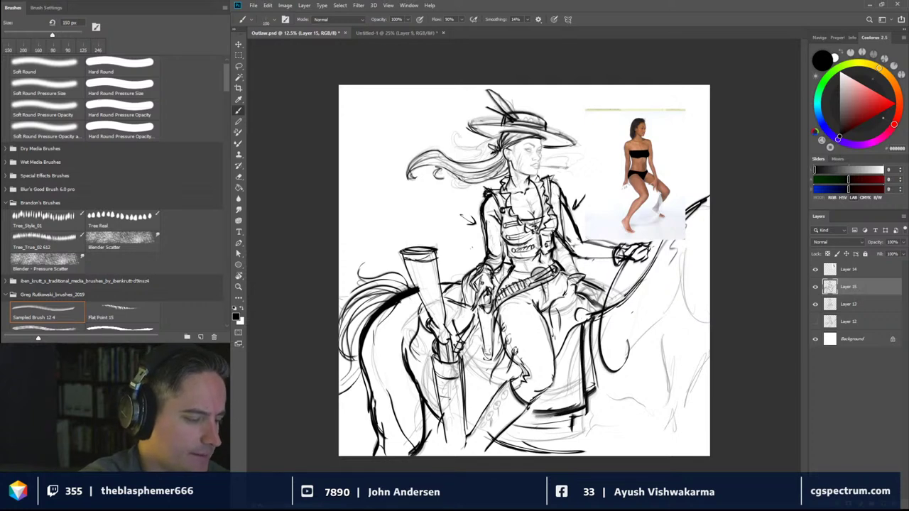
mouse_move(408, 283)
left_mouse_down()
mouse_move(341, 308)
mouse_move(370, 293)
left_mouse_up()
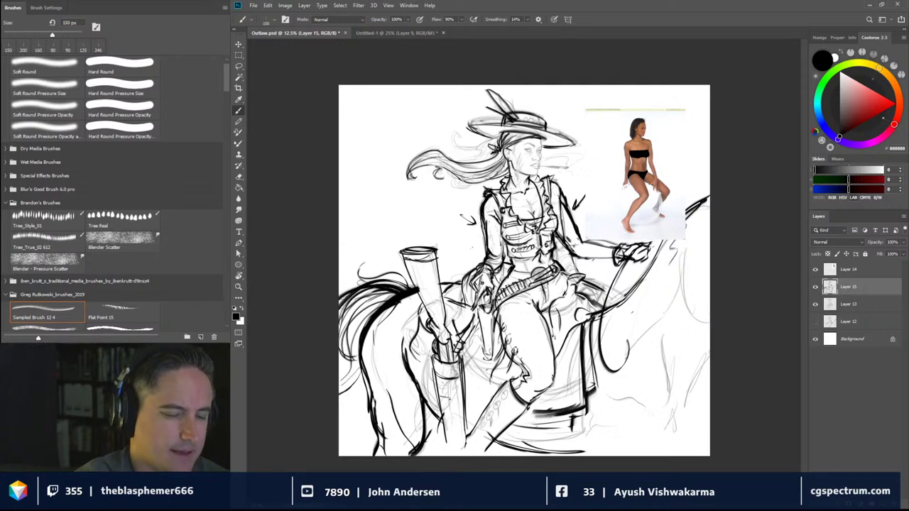
Draw the horse's mane as a row of dark slanted strokes along the neck below the reins
mouse_move(616, 307)
left_mouse_down()
mouse_move(597, 354)
mouse_move(605, 356)
left_mouse_up()
left_click_drag(638, 297, 626, 333)
mouse_move(645, 278)
left_mouse_down()
mouse_move(637, 334)
mouse_move(662, 314)
left_mouse_up()
left_click_drag(675, 276, 650, 328)
left_click_drag(677, 249, 644, 331)
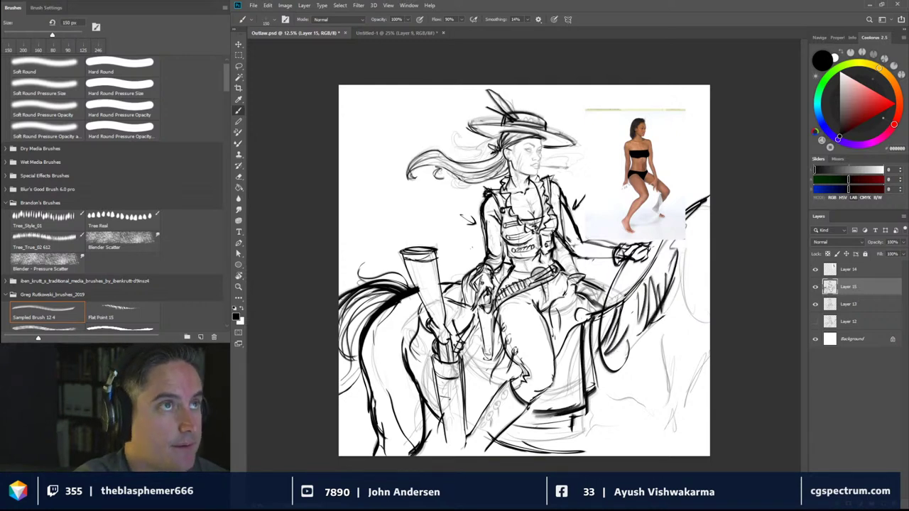
left_click_drag(686, 285, 663, 316)
Outline the front of the horse's neck, its chest and the tops of the front legs with bold lines
left_click_drag(700, 233, 685, 305)
left_click_drag(697, 239, 684, 324)
mouse_move(708, 281)
left_mouse_down()
mouse_move(689, 327)
mouse_move(689, 299)
mouse_move(686, 370)
left_mouse_up()
left_click_drag(708, 339, 664, 422)
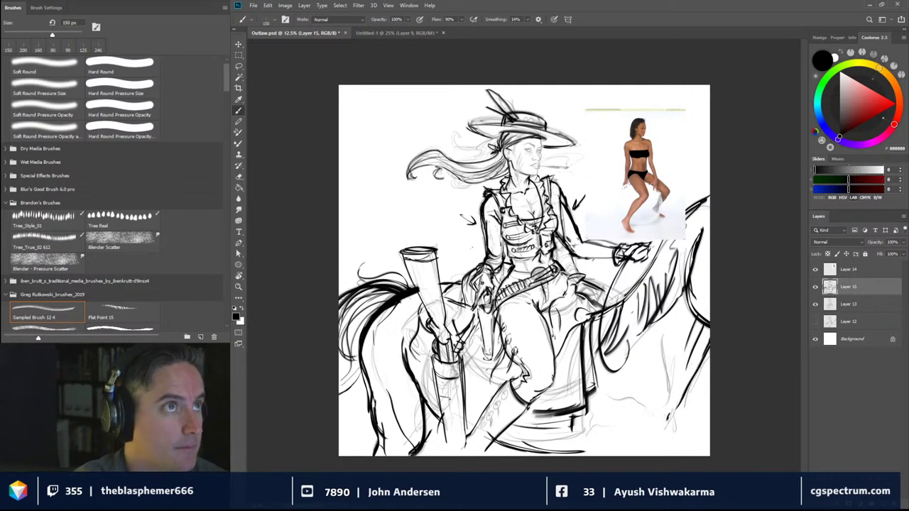
mouse_move(665, 321)
left_mouse_down()
mouse_move(659, 397)
mouse_move(683, 434)
mouse_move(677, 450)
left_mouse_up()
left_click_drag(652, 420, 645, 447)
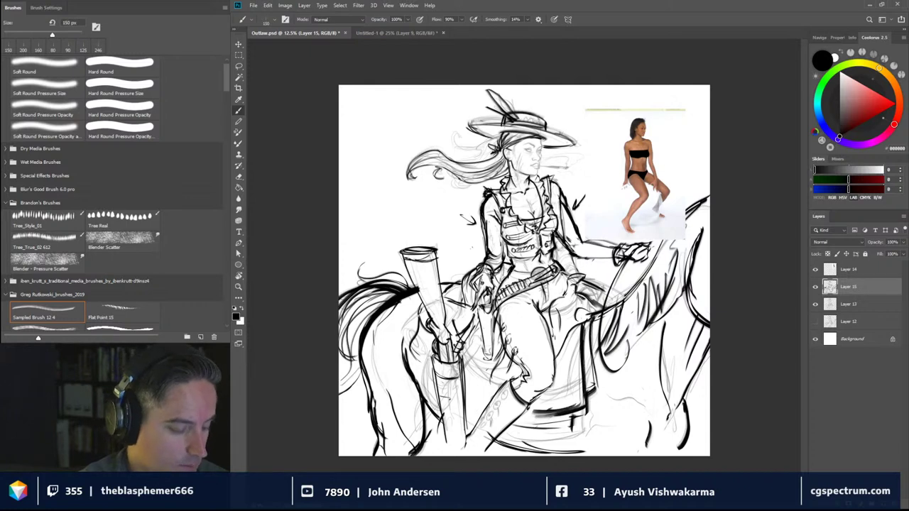
Draw the rider's foot and stirrup at the lower canvas edge with dark crossing strokes
left_click_drag(488, 431, 461, 451)
mouse_move(494, 427)
left_mouse_down()
mouse_move(467, 447)
mouse_move(474, 454)
mouse_move(459, 456)
left_mouse_up()
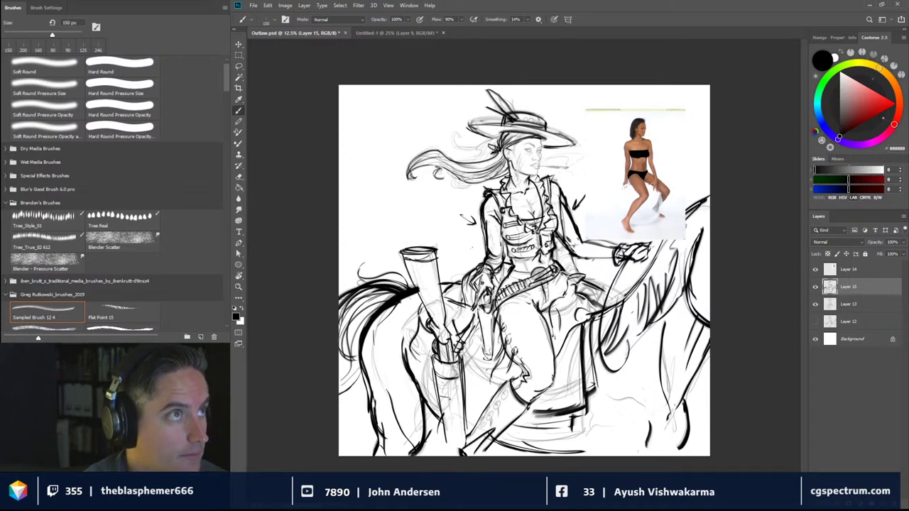
mouse_move(500, 431)
left_mouse_down()
mouse_move(481, 447)
mouse_move(497, 436)
mouse_move(494, 455)
left_mouse_up()
left_click_drag(522, 420, 515, 432)
left_click_drag(532, 403, 513, 433)
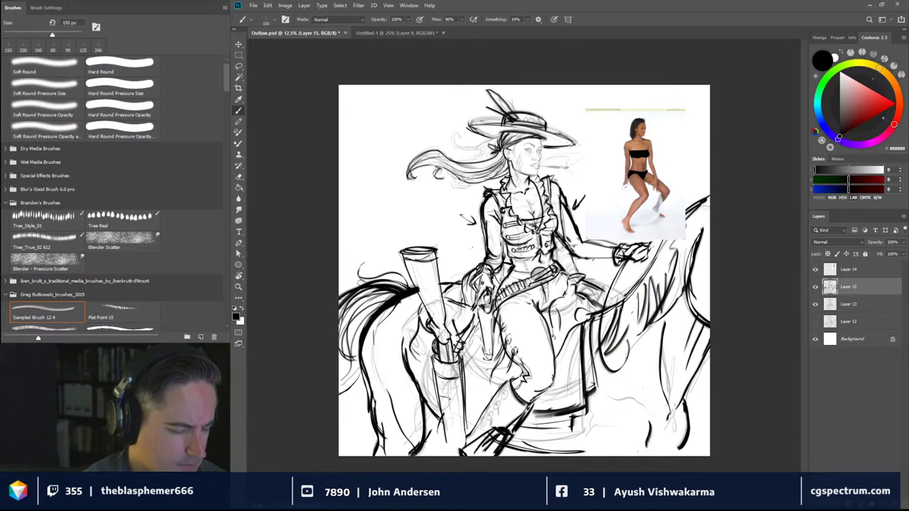
Darken the boot shaft and lower rifle scabbard, and add the strap and belly curve around the scabbard
mouse_move(504, 378)
left_mouse_down()
mouse_move(459, 447)
mouse_move(484, 457)
mouse_move(452, 457)
left_mouse_up()
mouse_move(463, 412)
left_mouse_down()
mouse_move(465, 431)
mouse_move(451, 451)
left_mouse_up()
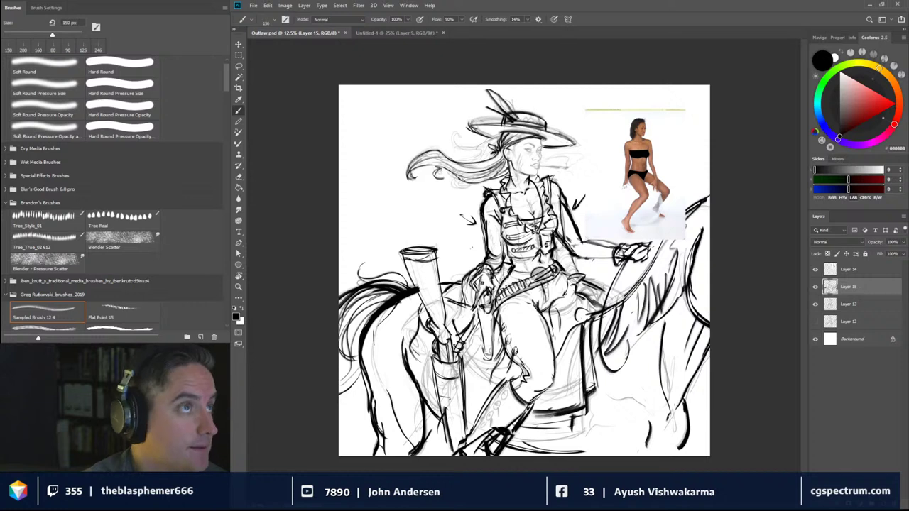
left_click_drag(466, 384, 484, 404)
mouse_move(423, 362)
left_mouse_down()
mouse_move(432, 360)
mouse_move(435, 394)
mouse_move(414, 385)
mouse_move(412, 371)
mouse_move(421, 369)
mouse_move(421, 380)
left_mouse_up()
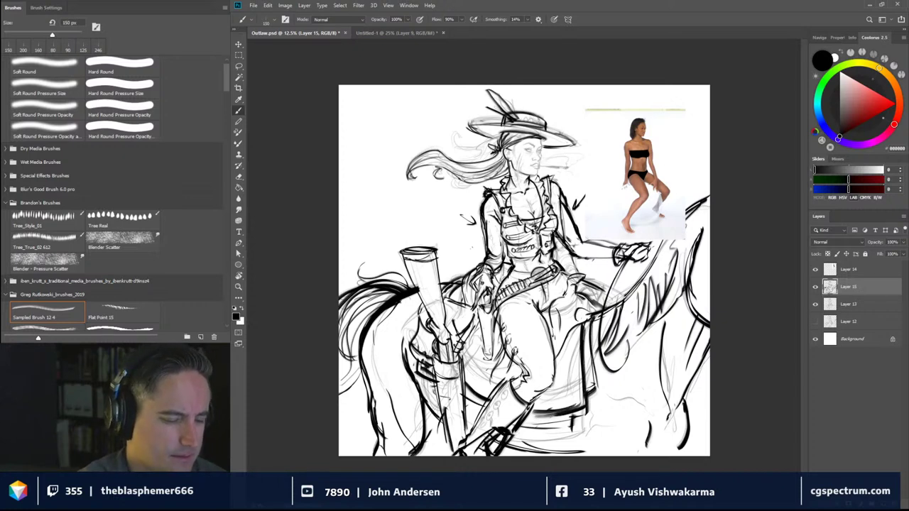
Strengthen the front saddle edge beside the thigh and outline the pointed saddle form beneath the rein hand
left_click_drag(571, 315, 554, 344)
left_click_drag(557, 338, 552, 346)
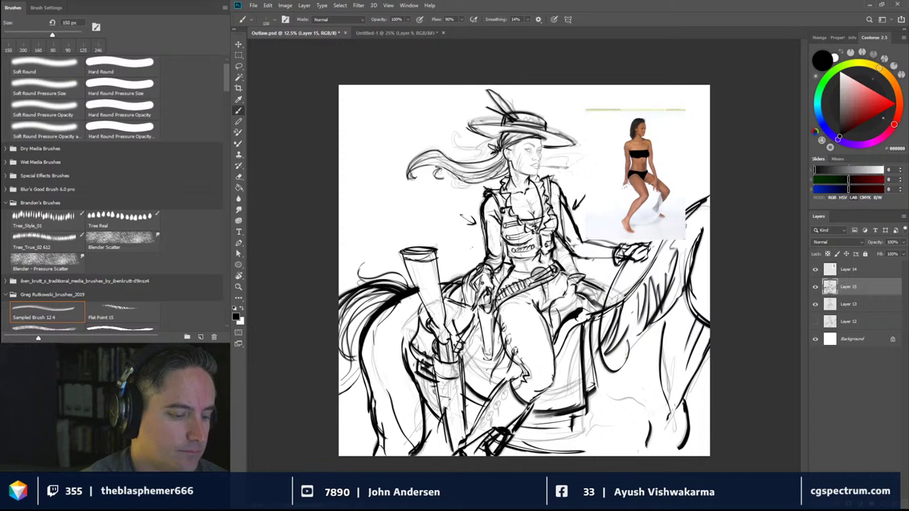
left_click_drag(553, 297, 553, 303)
mouse_move(560, 283)
left_mouse_down()
mouse_move(554, 299)
mouse_move(607, 292)
mouse_move(623, 300)
left_mouse_up()
mouse_move(625, 295)
left_mouse_down()
mouse_move(613, 305)
mouse_move(599, 288)
left_mouse_up()
left_click_drag(613, 291, 627, 299)
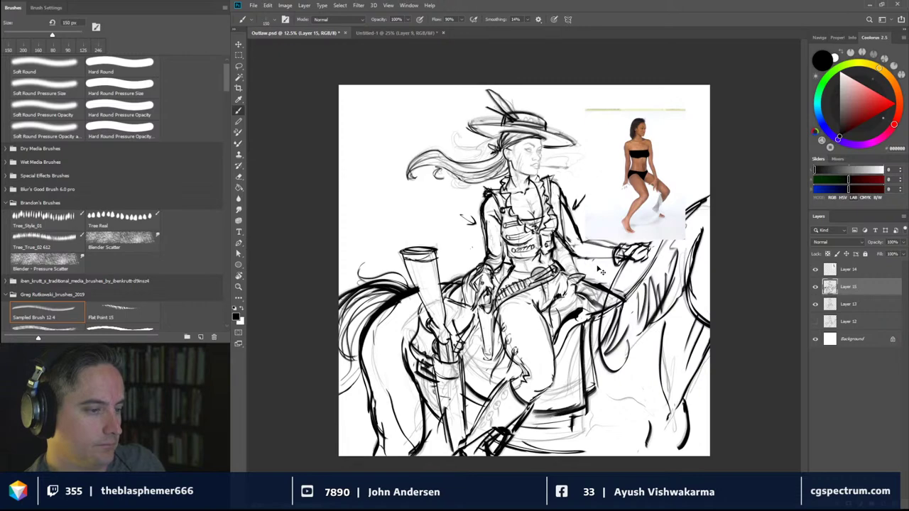
Ink the ear and add flowing strands to the windblown ponytail with a 50 px brush
key("ctrl+plus")
key("ctrl+plus")
left_click_drag(551, 235, 566, 457)
scroll(568, 277, "up", 1)
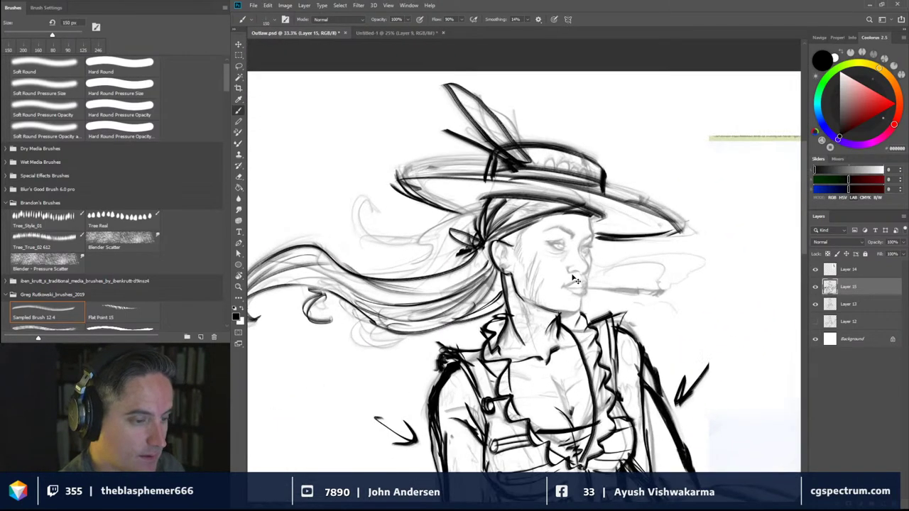
key("bracketleft")
key("bracketleft")
key("bracketleft")
key("bracketleft")
key("bracketleft")
key("bracketleft")
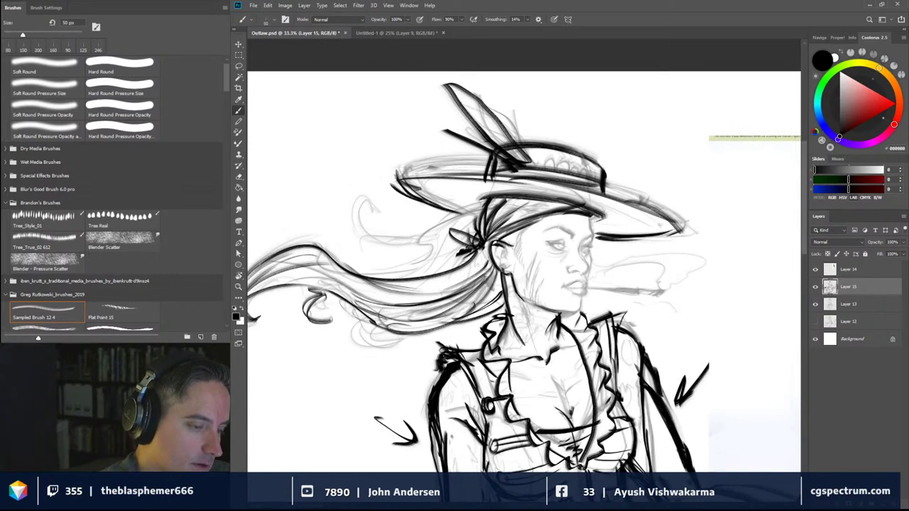
key("bracketleft")
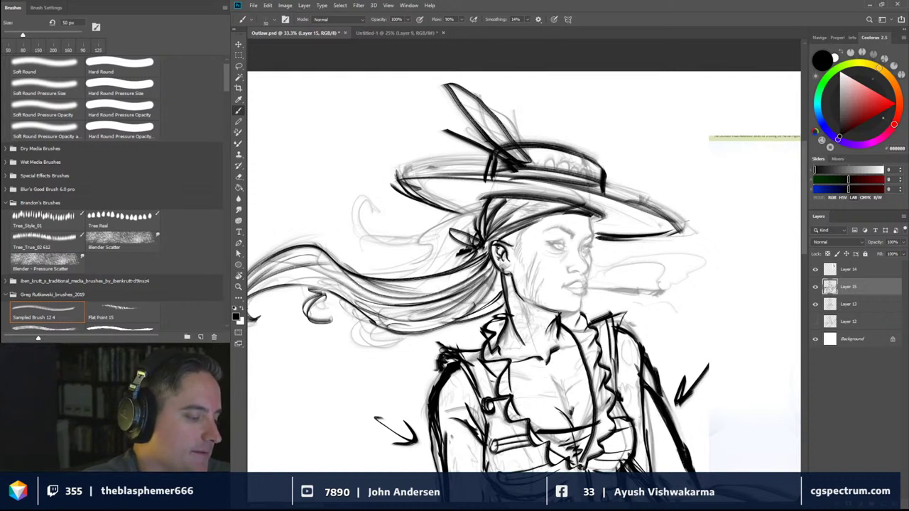
mouse_move(345, 275)
left_mouse_down()
mouse_move(425, 302)
mouse_move(467, 284)
left_mouse_up()
mouse_move(439, 300)
left_mouse_down()
mouse_move(404, 302)
mouse_move(294, 267)
mouse_move(269, 274)
mouse_move(339, 277)
left_mouse_up()
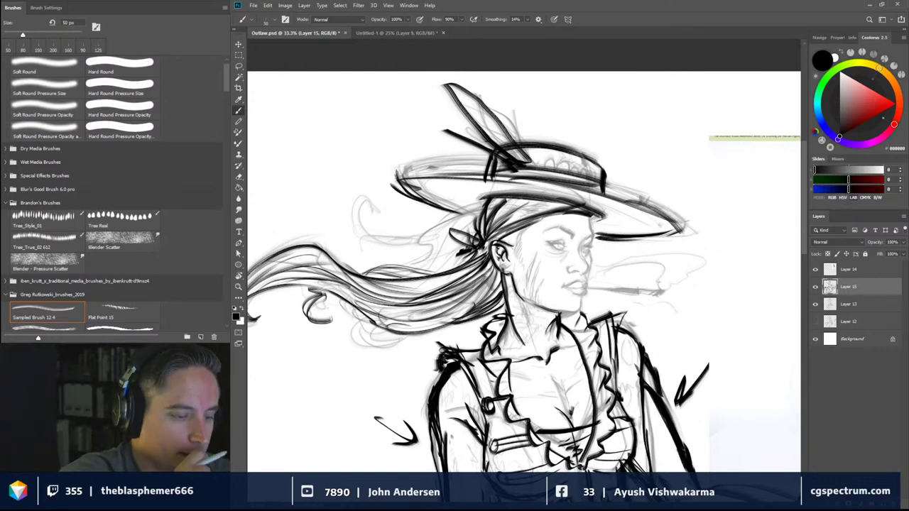
Ink the forehead, eyes, eyebrow, nose and jawline of the face with a 40 px brush
key("bracketleft")
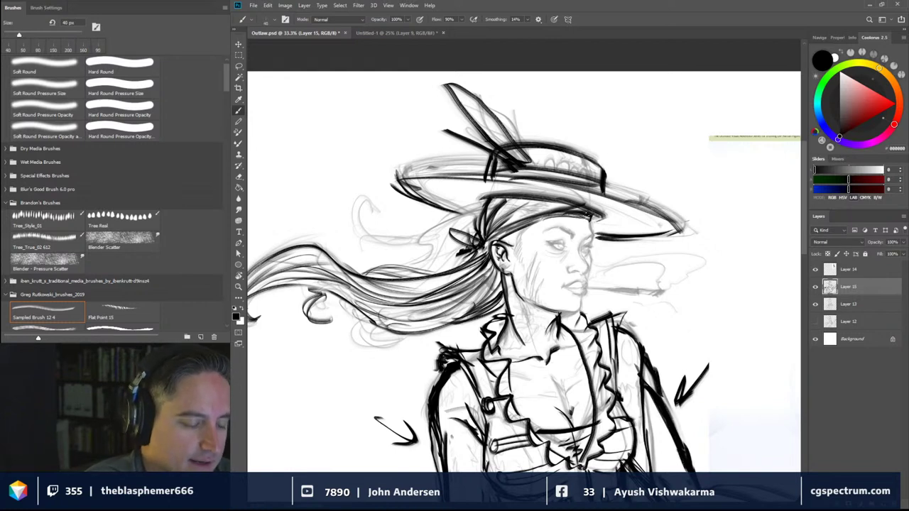
left_click_drag(589, 221, 591, 244)
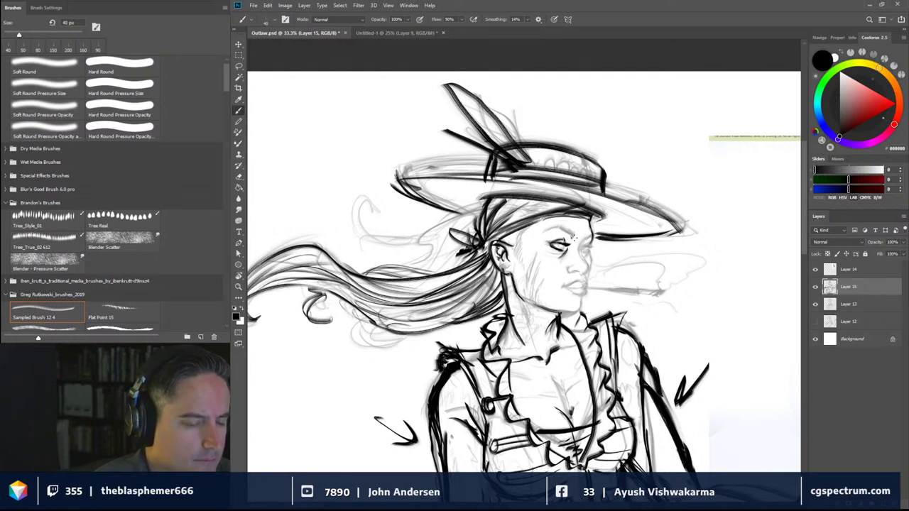
mouse_move(571, 237)
left_mouse_down()
mouse_move(575, 230)
mouse_move(540, 226)
left_mouse_up()
left_click_drag(571, 231, 563, 223)
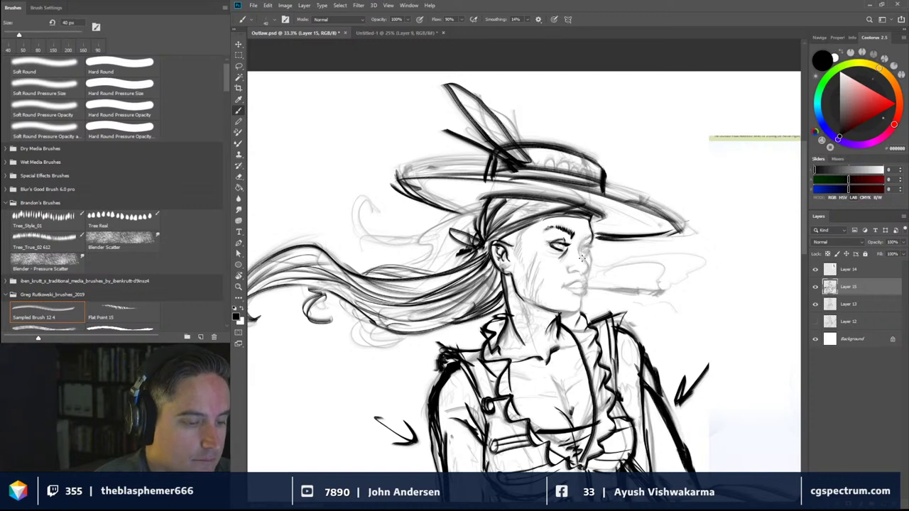
mouse_move(692, 277)
left_mouse_down()
mouse_move(399, 313)
mouse_move(588, 292)
mouse_move(624, 272)
left_mouse_up()
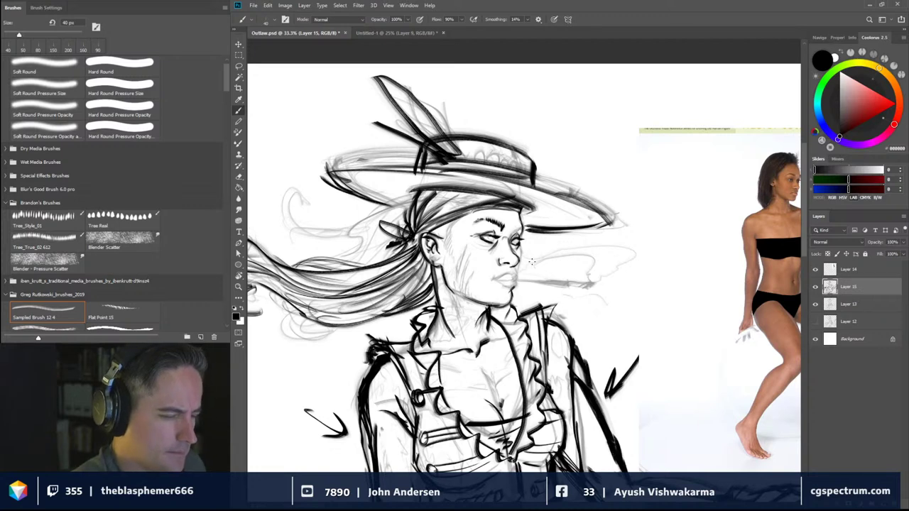
Define the mouth by inking the line between the lips and the upper lip contour
key("ctrl+plus")
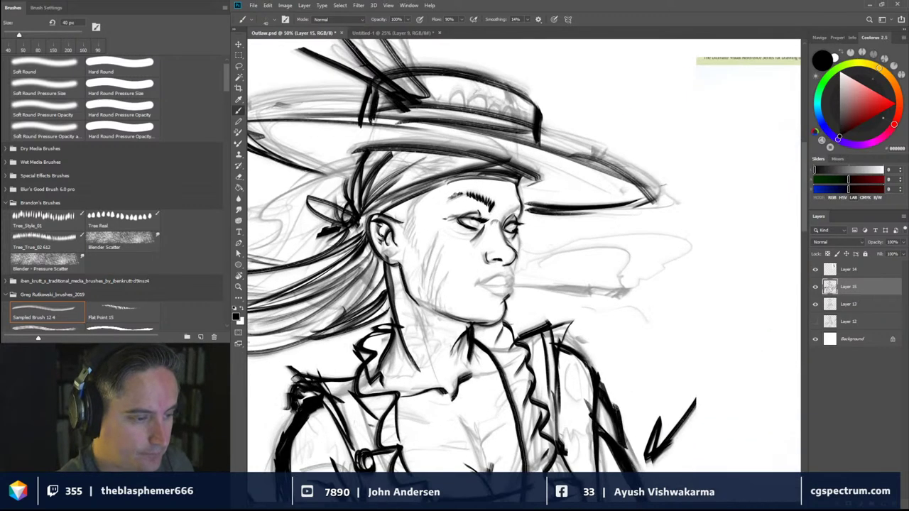
mouse_move(551, 243)
left_mouse_down()
mouse_move(397, 335)
mouse_move(648, 305)
left_mouse_up()
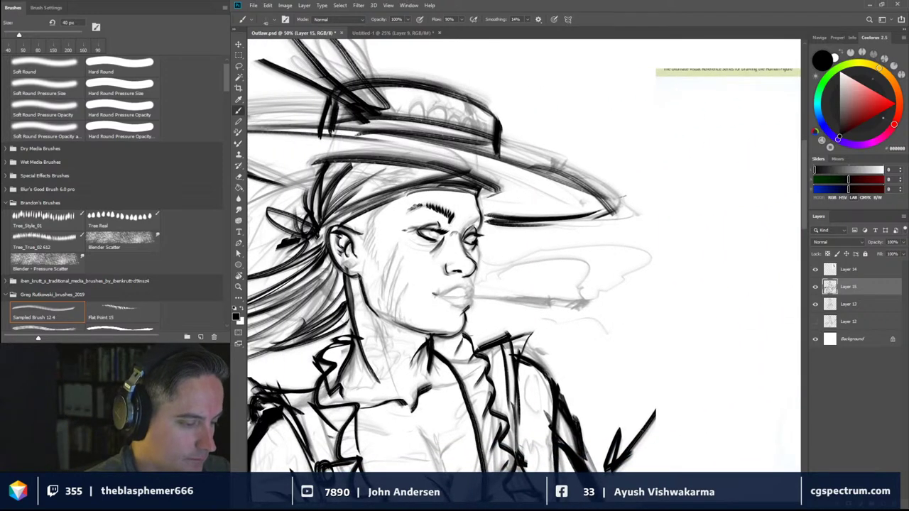
left_click_drag(436, 295, 466, 288)
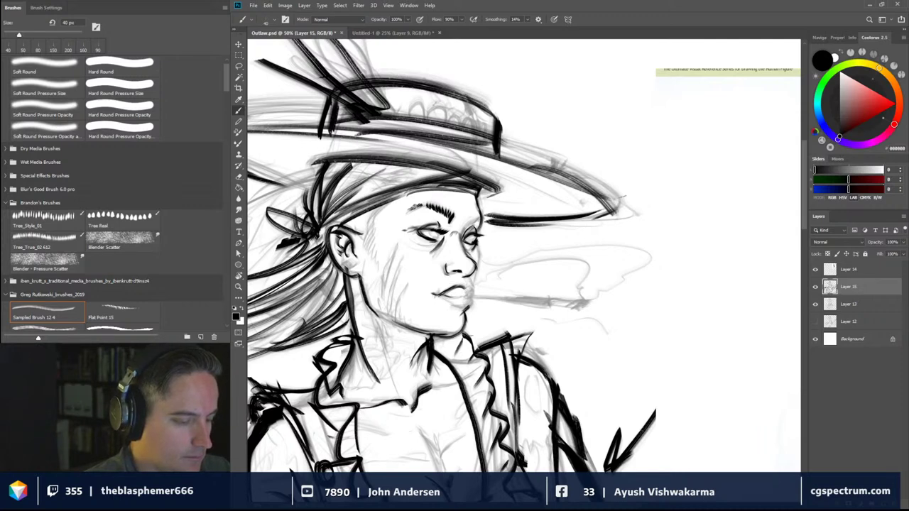
mouse_move(442, 297)
left_mouse_down()
mouse_move(470, 305)
mouse_move(472, 284)
mouse_move(461, 285)
left_mouse_up()
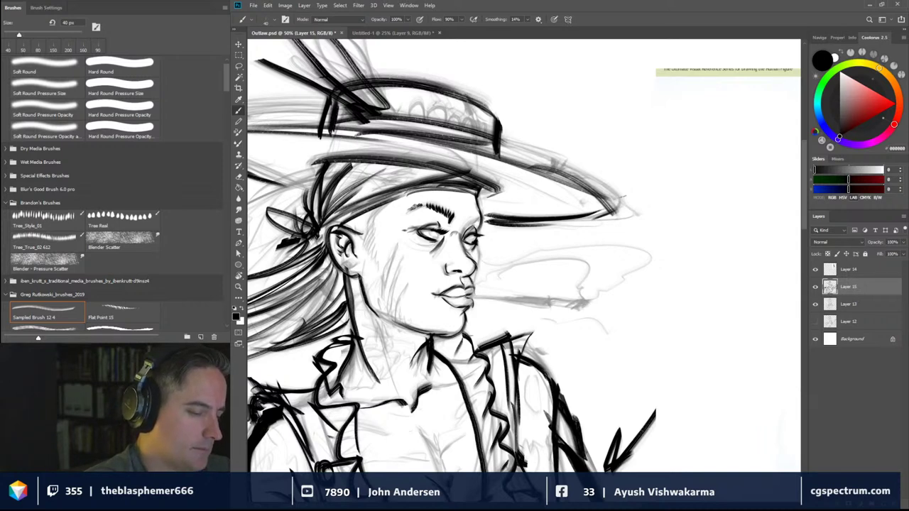
Hatch short hair strands at the temple in front of the ear and along the hairline under the headscarf
left_click_drag(361, 229, 362, 237)
left_click_drag(363, 226, 369, 240)
left_click_drag(367, 229, 372, 238)
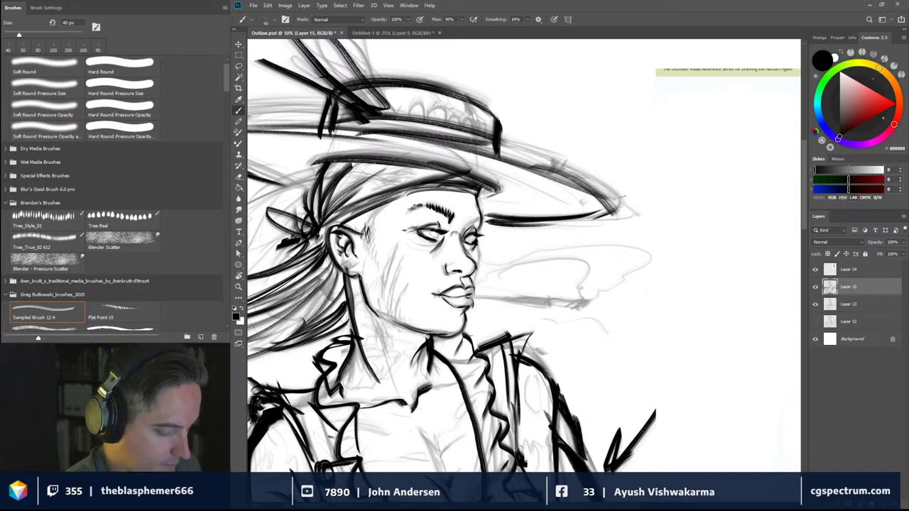
mouse_move(647, 290)
left_mouse_down()
mouse_move(393, 322)
mouse_move(710, 295)
left_mouse_up()
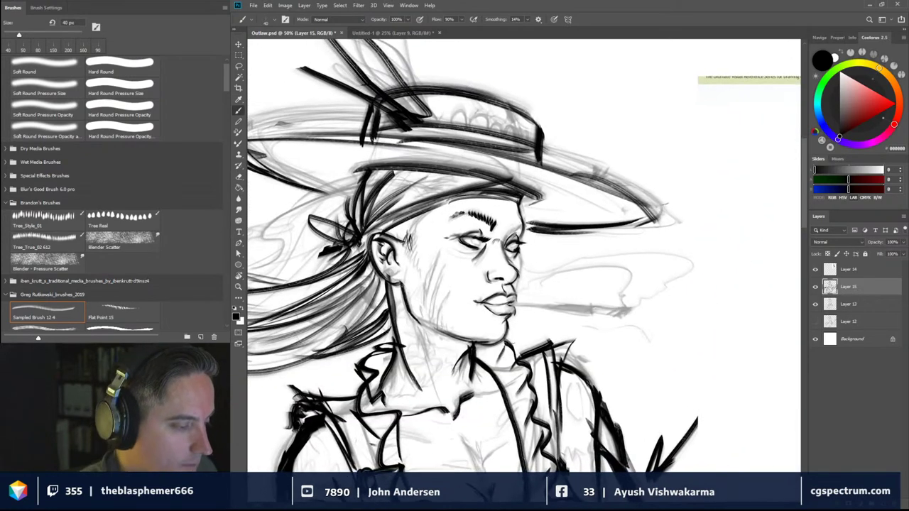
left_click_drag(404, 233, 412, 244)
left_click_drag(416, 228, 404, 249)
left_click_drag(413, 240, 409, 258)
left_click_drag(419, 261, 409, 272)
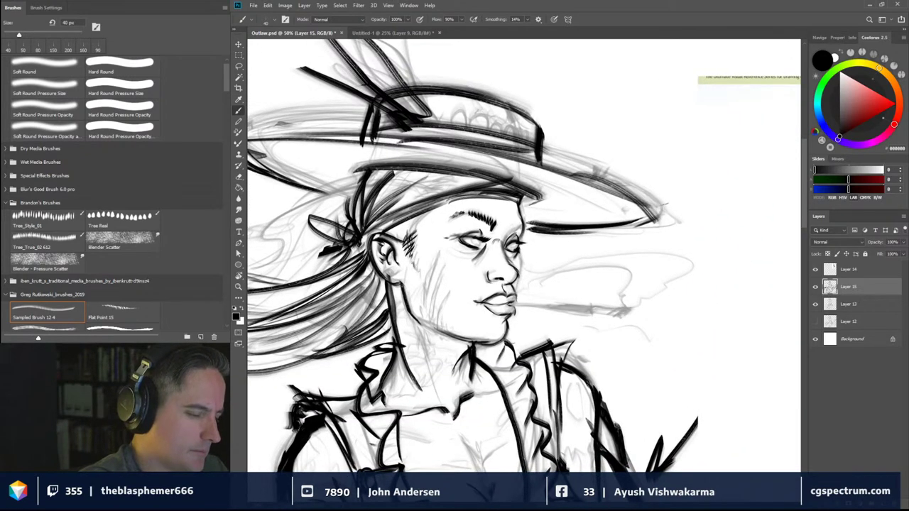
mouse_move(421, 221)
left_mouse_down()
mouse_move(408, 237)
mouse_move(398, 232)
mouse_move(411, 220)
left_mouse_up()
left_click_drag(402, 221, 391, 230)
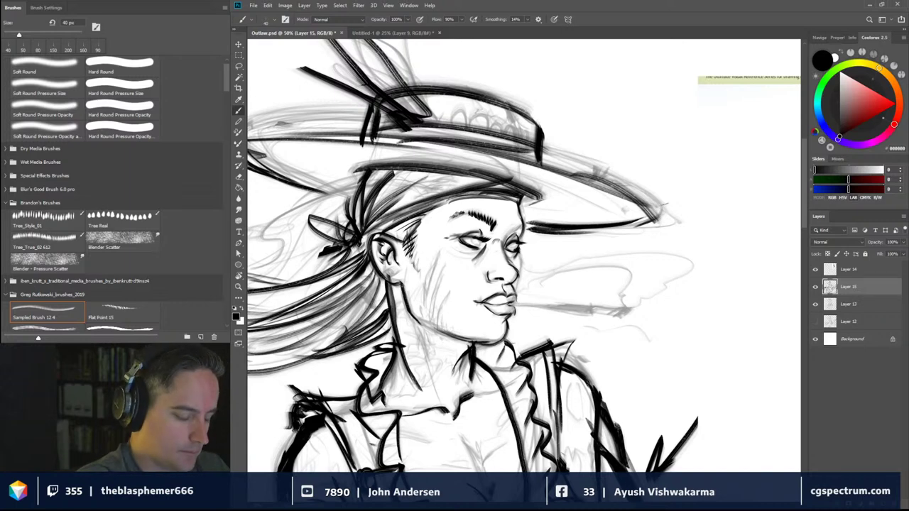
Fill in the irises and dark lids of both eyes and refine the far side of the face
left_click_drag(657, 271, 672, 287)
left_click_drag(487, 255, 493, 265)
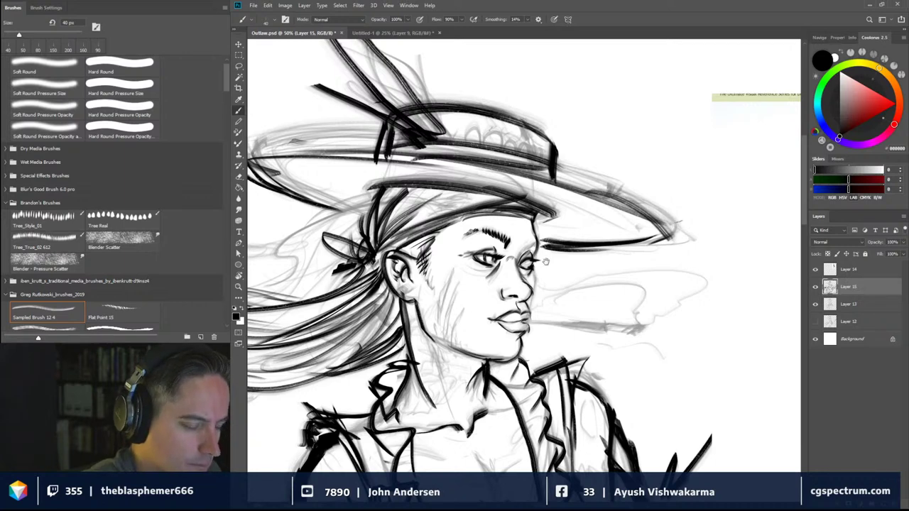
mouse_move(682, 268)
left_mouse_down()
mouse_move(329, 296)
mouse_move(558, 275)
mouse_move(721, 277)
left_mouse_up()
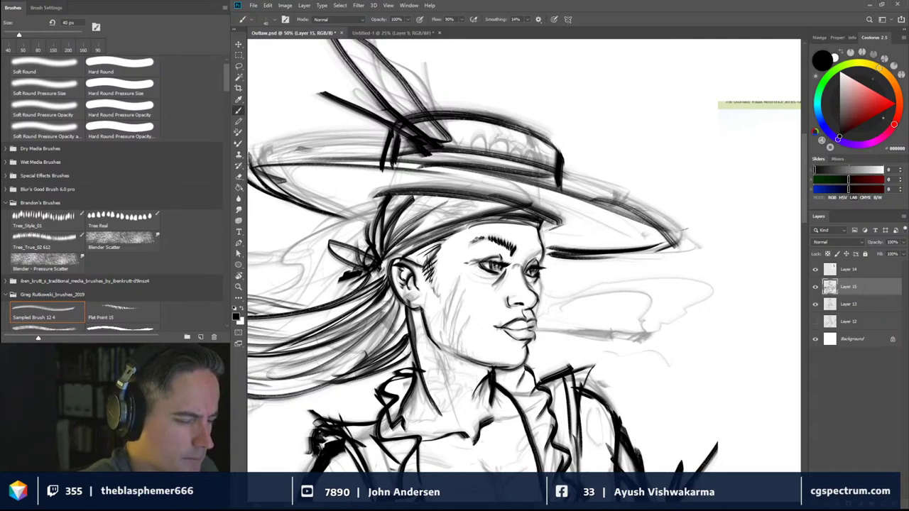
mouse_move(619, 336)
left_mouse_down()
mouse_move(342, 289)
mouse_move(586, 284)
left_mouse_up()
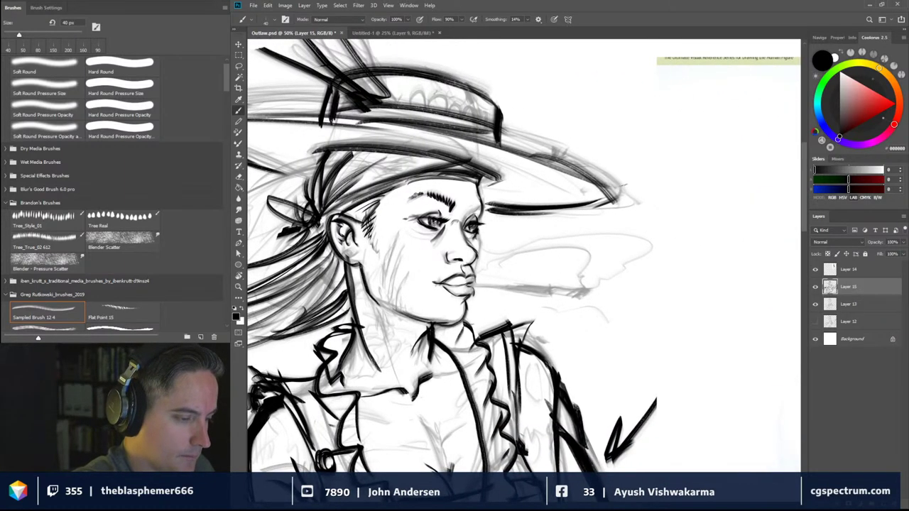
left_click_drag(480, 234, 474, 271)
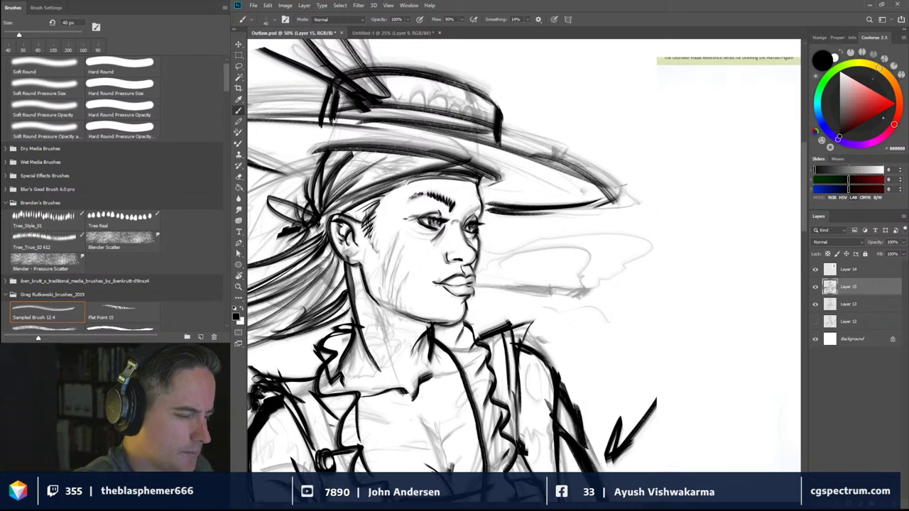
Ink a cigarette between the lips with a dark burning tip and curling smoke above it
left_click_drag(538, 293, 642, 287)
left_click_drag(577, 277, 657, 278)
mouse_move(609, 278)
left_mouse_down()
mouse_move(700, 290)
mouse_move(687, 282)
mouse_move(696, 280)
mouse_move(672, 239)
mouse_move(590, 260)
left_mouse_up()
mouse_move(643, 237)
left_mouse_down()
mouse_move(587, 246)
mouse_move(602, 260)
mouse_move(730, 220)
mouse_move(738, 249)
mouse_move(703, 271)
left_mouse_up()
left_click_drag(587, 373, 629, 375)
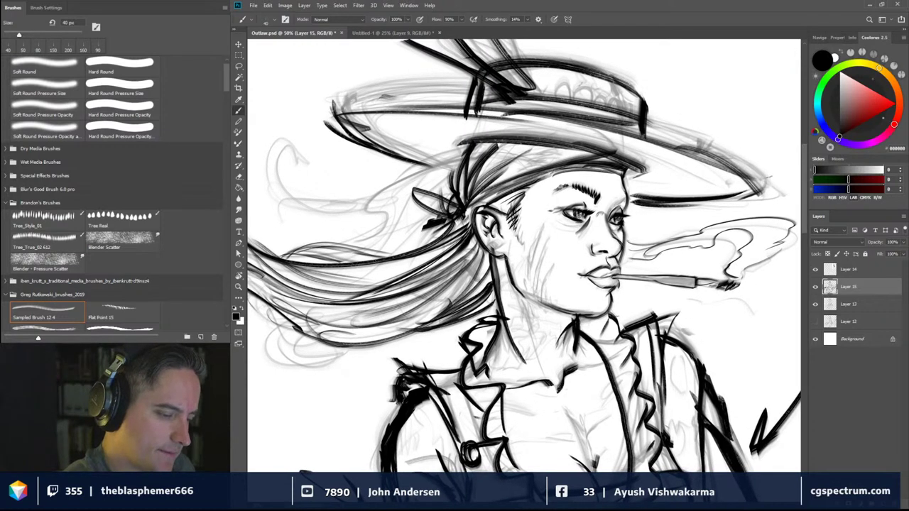
Add dark slanted shading strokes on the cheek, along the jaw and down the side of the neck
mouse_move(548, 242)
left_mouse_down()
mouse_move(534, 294)
mouse_move(531, 267)
left_mouse_up()
left_click_drag(542, 224, 532, 250)
mouse_move(528, 255)
left_mouse_down()
mouse_move(521, 288)
mouse_move(548, 301)
mouse_move(516, 309)
mouse_move(538, 342)
mouse_move(557, 332)
left_mouse_up()
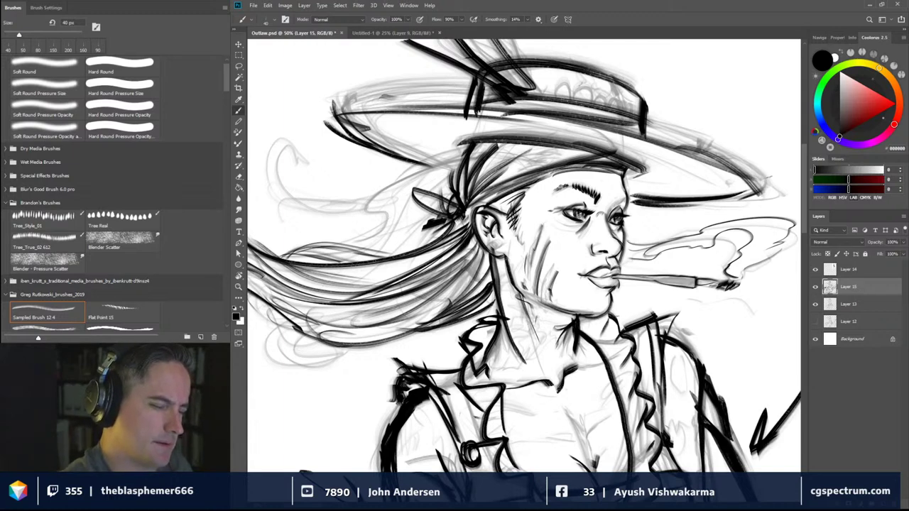
Draw short dark contour strokes down the center of the chest and along the collarbones above the ruffled neckline
mouse_move(580, 414)
left_mouse_down()
mouse_move(565, 450)
mouse_move(568, 436)
mouse_move(556, 430)
mouse_move(562, 414)
mouse_move(577, 452)
left_mouse_up()
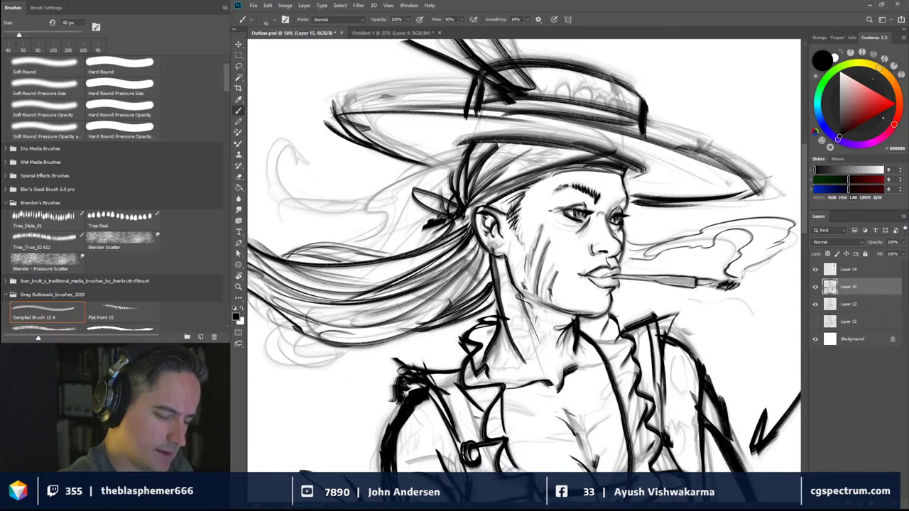
left_click_drag(580, 417, 574, 426)
mouse_move(601, 388)
left_mouse_down()
mouse_move(592, 398)
mouse_move(594, 389)
left_mouse_up()
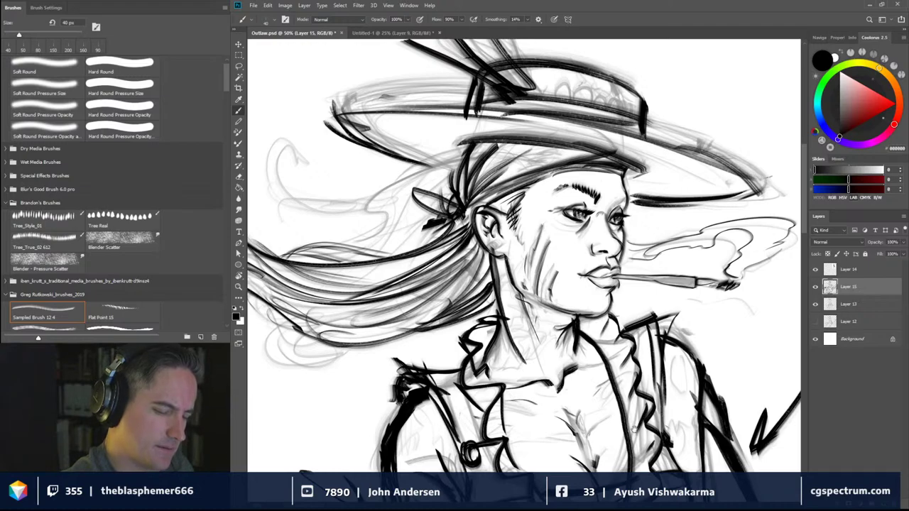
left_click_drag(609, 425, 584, 344)
Hide the reference photo on Layer 14 and lower the opacity of Layer 13 to 26%
key("ctrl+minus")
key("ctrl+minus")
key("ctrl+minus")
key("ctrl+minus")
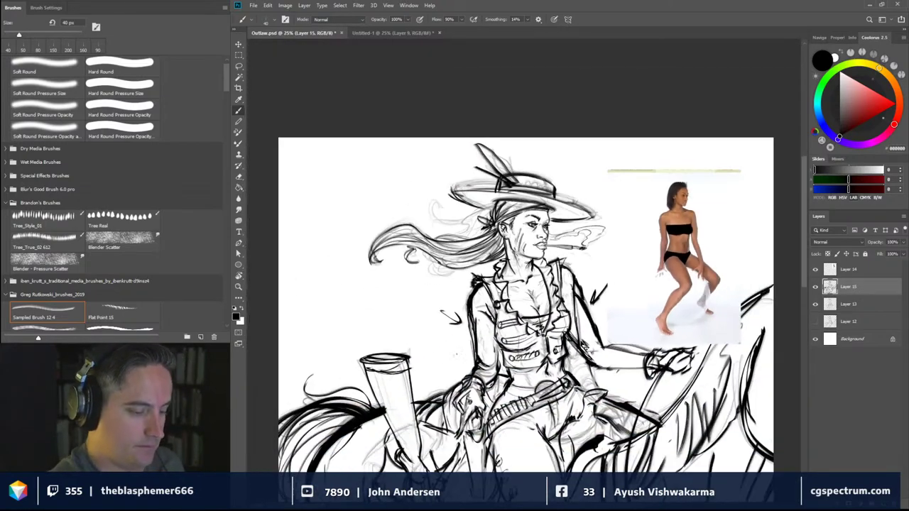
left_click(815, 269)
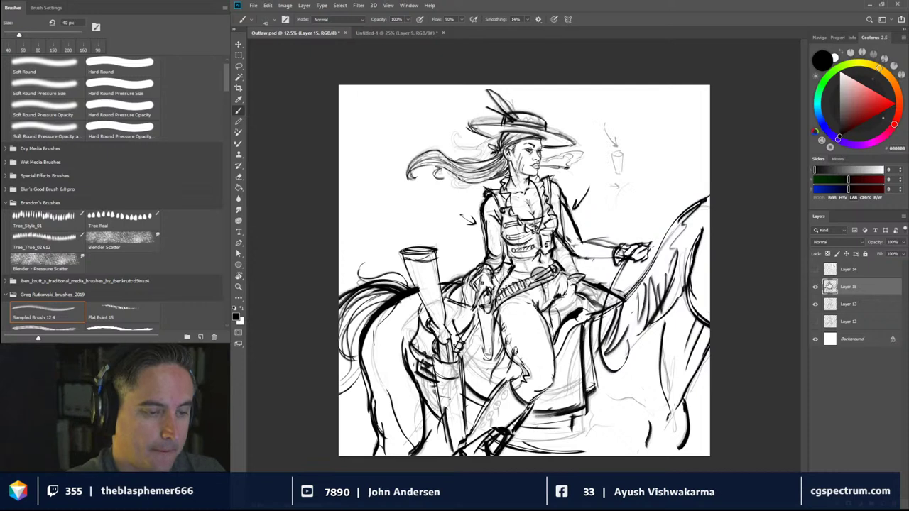
left_click(867, 303)
left_click_drag(903, 242, 873, 254)
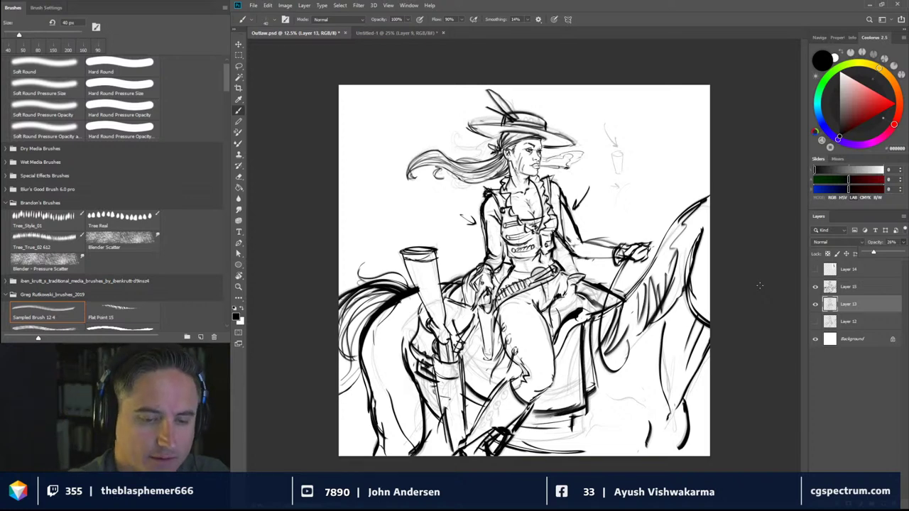
Compare the drawing with and without the Layer 13 underdrawing, leaving Layer 13 hidden and Layer 15 active
left_click(863, 289)
left_click(815, 304)
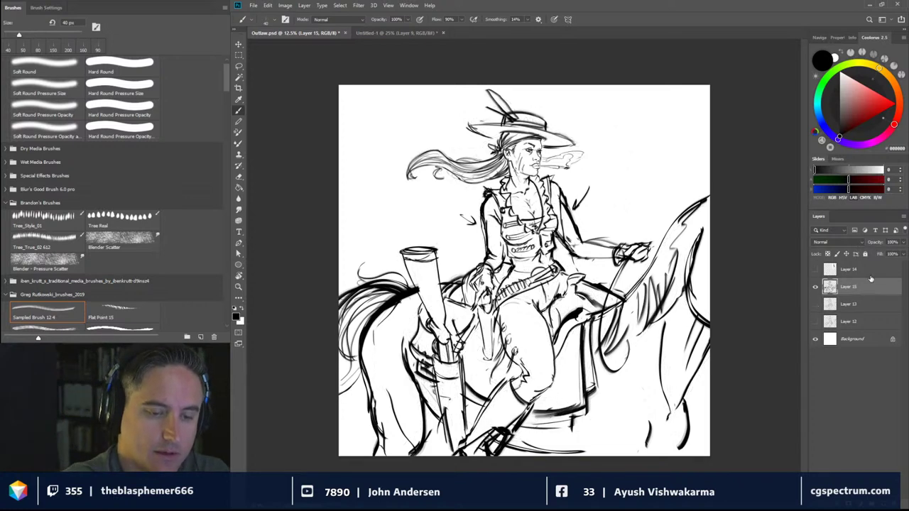
left_click(815, 304)
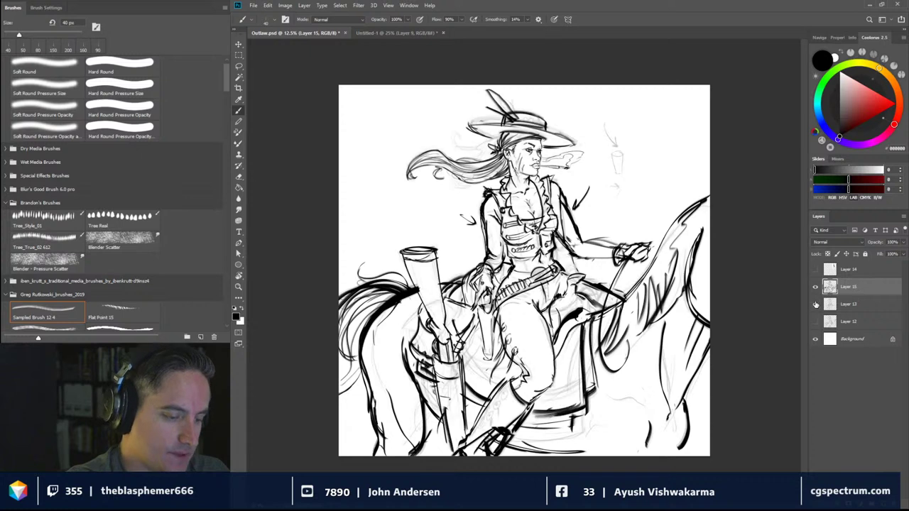
left_click(815, 304)
left_click(815, 304)
left_click(815, 304)
left_click(815, 304)
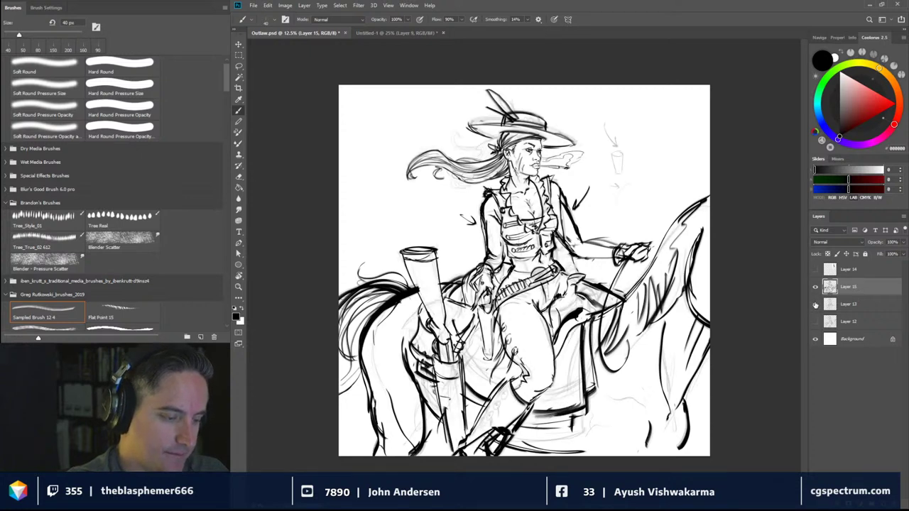
left_click(815, 303)
left_click(868, 299)
left_click(874, 284)
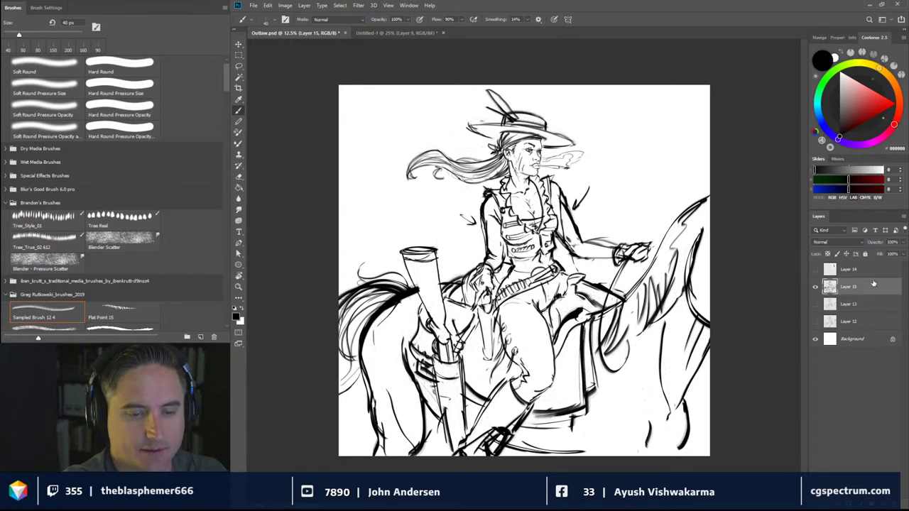
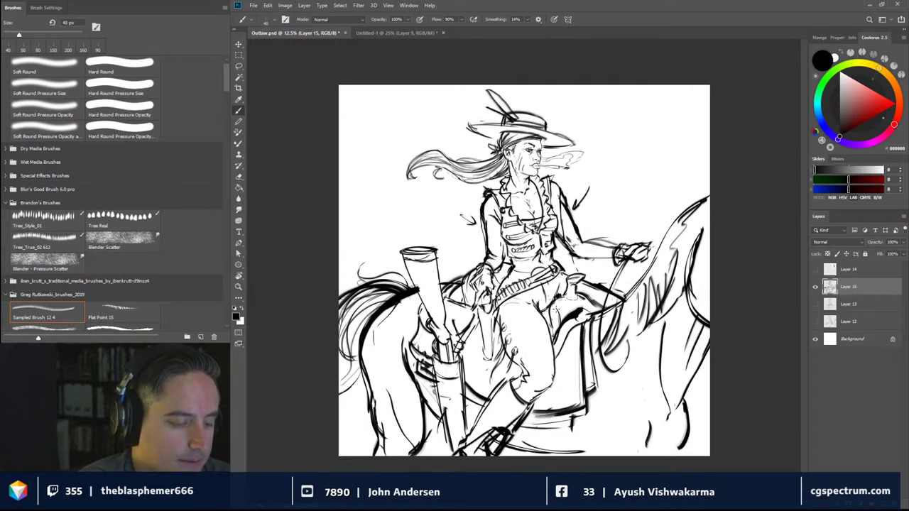
left_click_drag(556, 309, 561, 320)
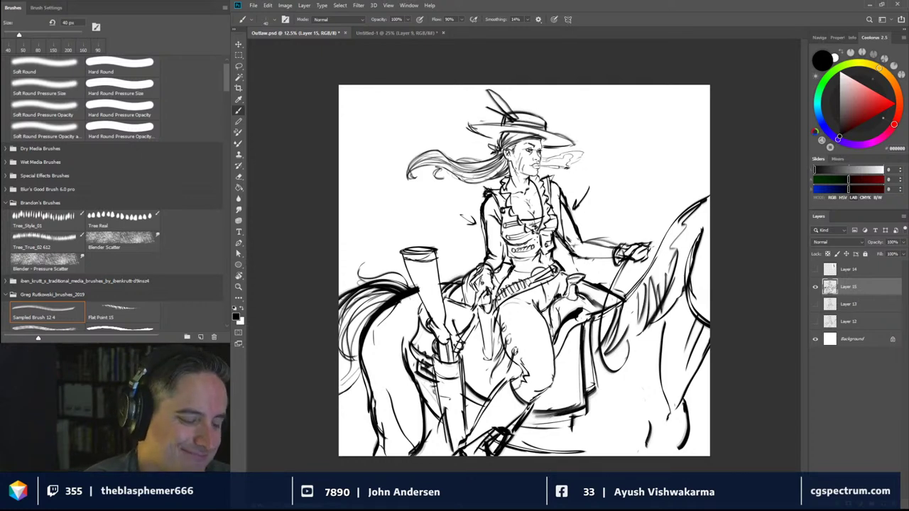
mouse_move(536, 247)
left_mouse_down()
mouse_move(518, 257)
mouse_move(535, 254)
left_mouse_up()
key("[")
key("[")
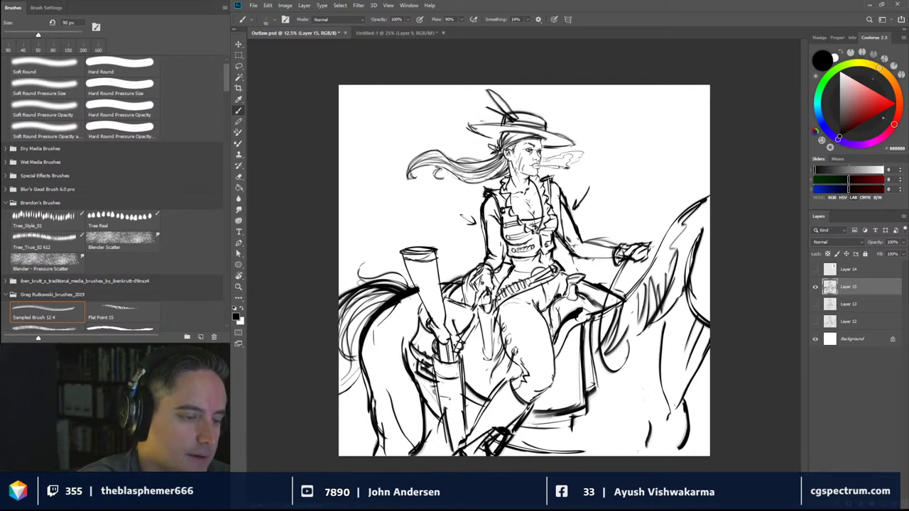
left_click_drag(551, 180, 550, 203)
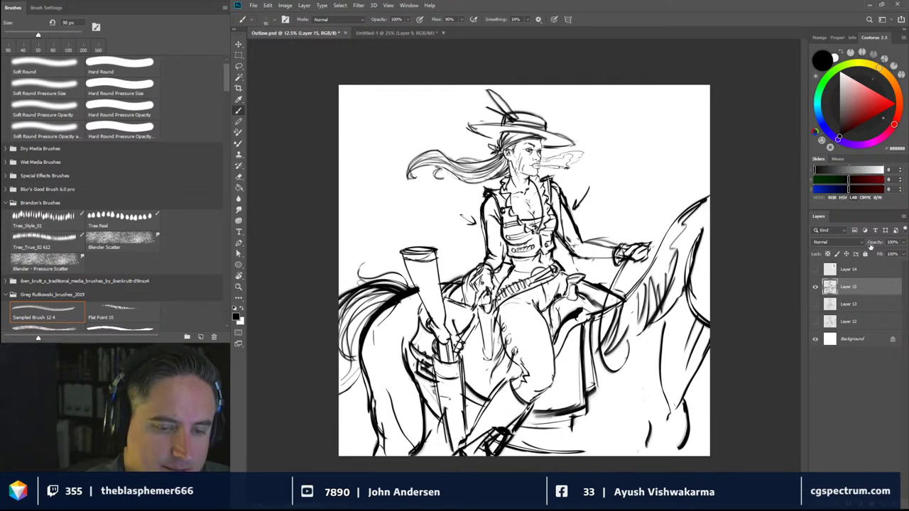
Fade the Layer 15 sketch to 37% opacity and add a new empty layer above it for inking
left_click(902, 242)
left_click_drag(900, 254, 877, 254)
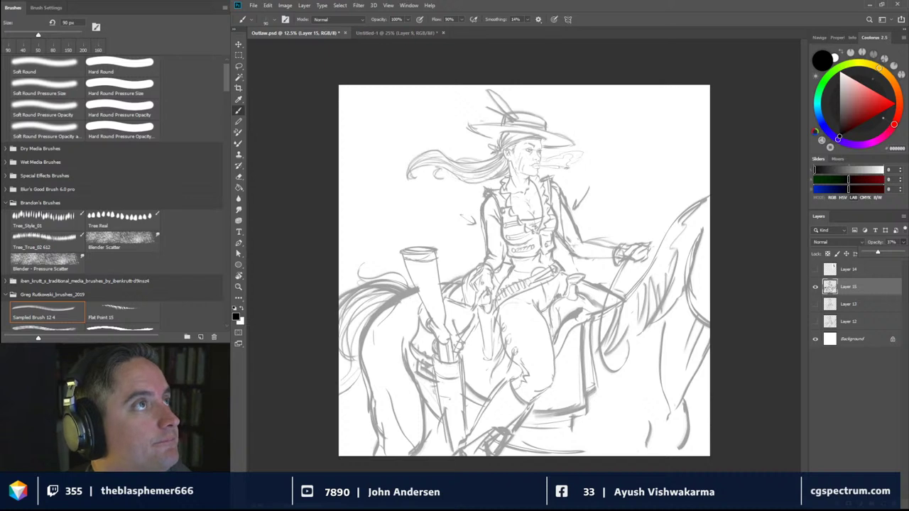
key("Return")
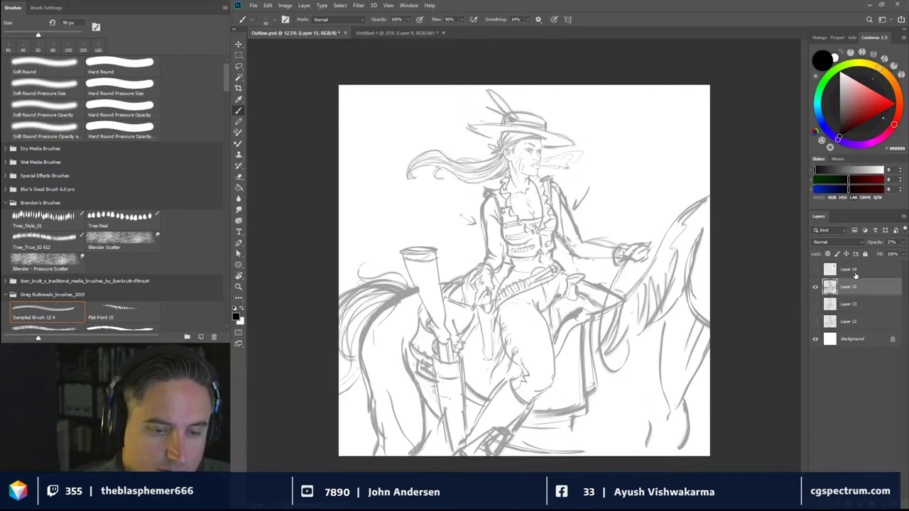
key("ctrl+shift+alt+n")
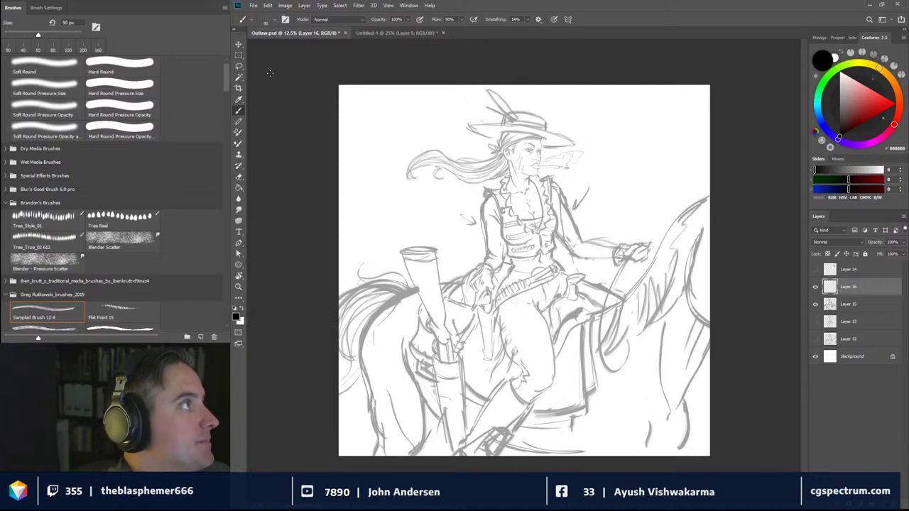
Choose the Hard Round Pressure Size brush, undo the test stroke beside the figure and reduce the brush size to 30 px
left_click(126, 88)
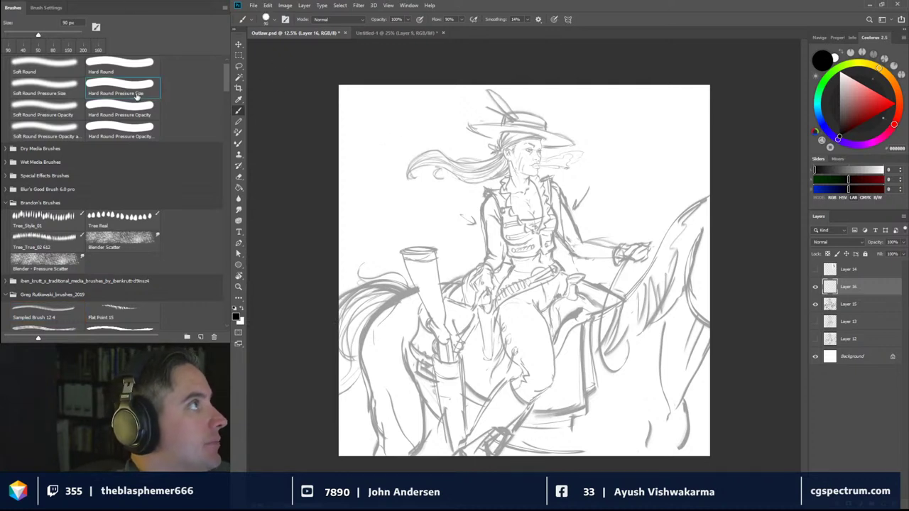
mouse_move(472, 247)
left_mouse_down()
mouse_move(473, 237)
mouse_move(471, 255)
left_mouse_up()
key("ctrl+z")
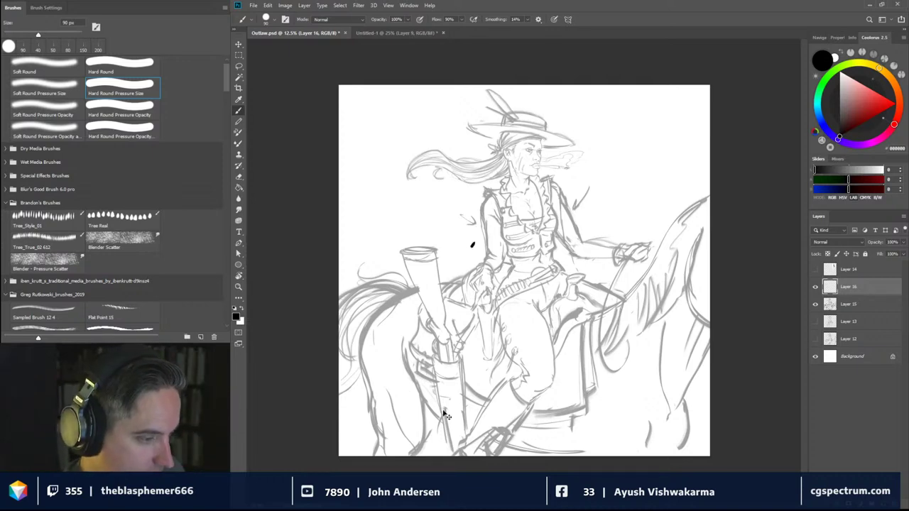
key("ctrl+plus")
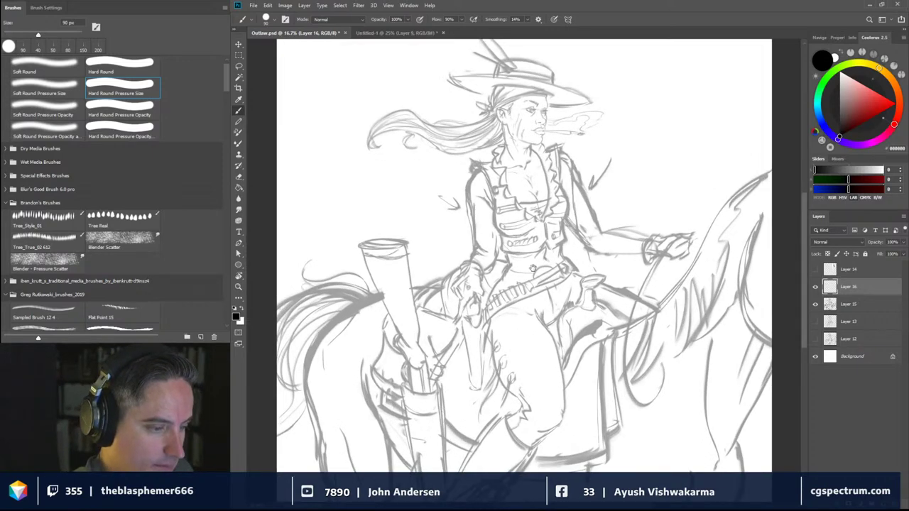
left_click_drag(534, 271, 581, 332)
key("bracketleft")
key("bracketleft")
key("bracketleft")
key("bracketleft")
key("bracketleft")
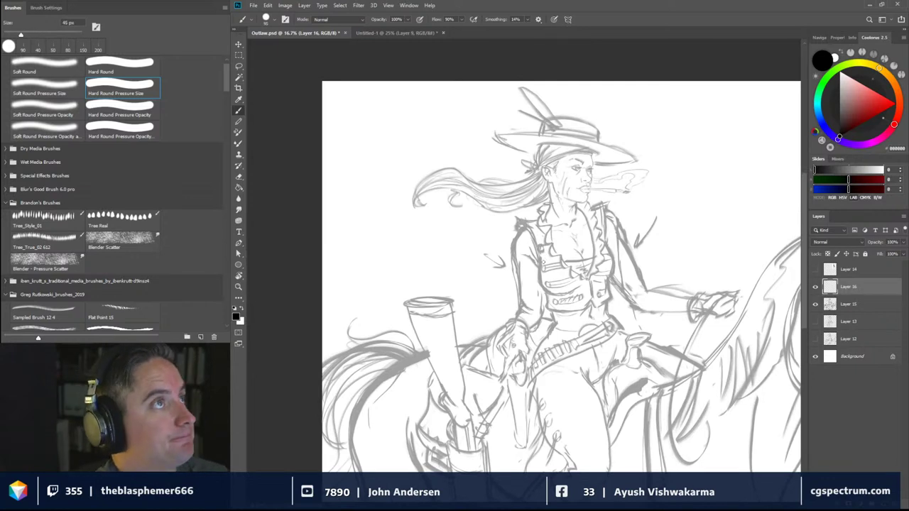
key("bracketleft")
key("bracketleft")
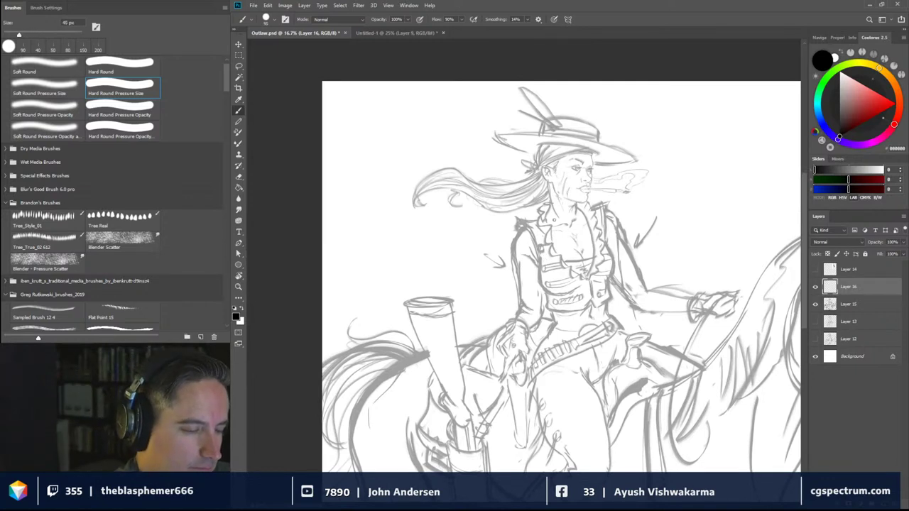
key("bracketleft")
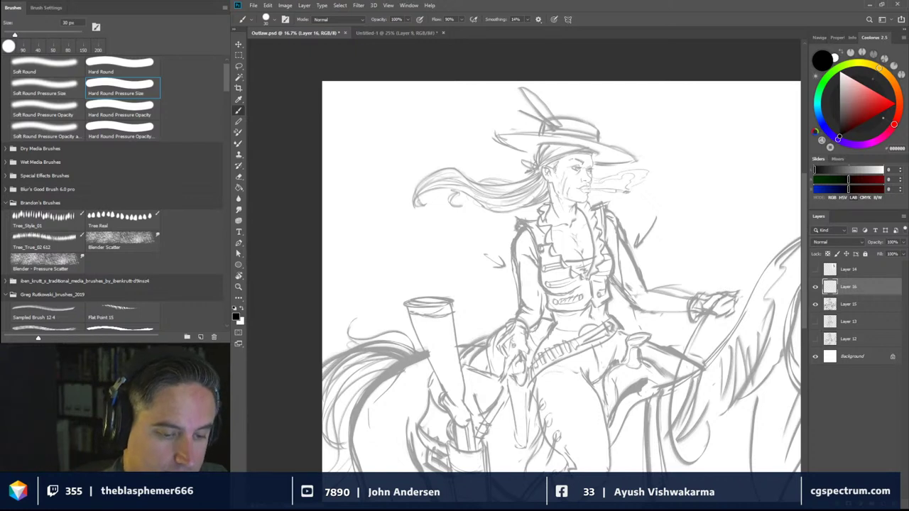
Ink the gloved rein hand with its ruffled cuff, the outlines of both sleeves and the sides and hem of the vest
mouse_move(712, 302)
left_mouse_down()
mouse_move(720, 295)
mouse_move(718, 311)
mouse_move(728, 295)
mouse_move(733, 310)
mouse_move(741, 291)
mouse_move(694, 298)
mouse_move(686, 323)
mouse_move(704, 304)
mouse_move(721, 314)
mouse_move(735, 309)
mouse_move(731, 299)
left_mouse_up()
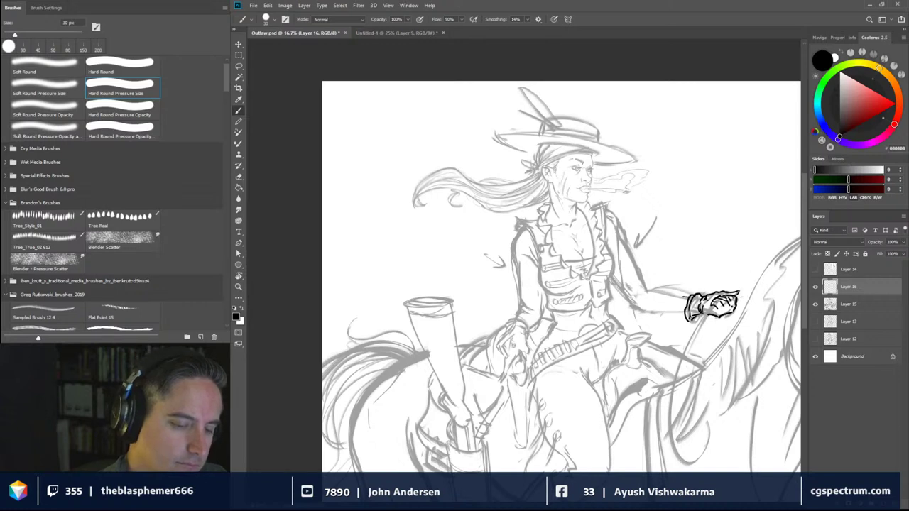
mouse_move(687, 297)
left_mouse_down()
mouse_move(649, 290)
mouse_move(633, 307)
mouse_move(609, 277)
mouse_move(627, 295)
mouse_move(645, 286)
mouse_move(608, 215)
left_mouse_up()
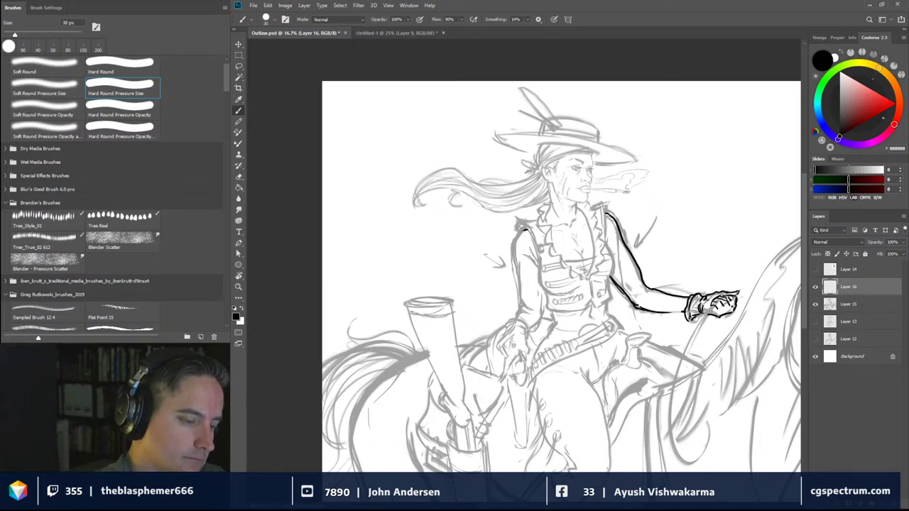
mouse_move(520, 232)
left_mouse_down()
mouse_move(514, 273)
mouse_move(537, 325)
mouse_move(541, 283)
mouse_move(546, 309)
mouse_move(590, 309)
mouse_move(596, 297)
mouse_move(616, 295)
mouse_move(607, 240)
left_mouse_up()
Ink the near shoulder seam, neck, collarbone lines and ruffled collar down the vest front with a 20 px brush
key("bracketleft")
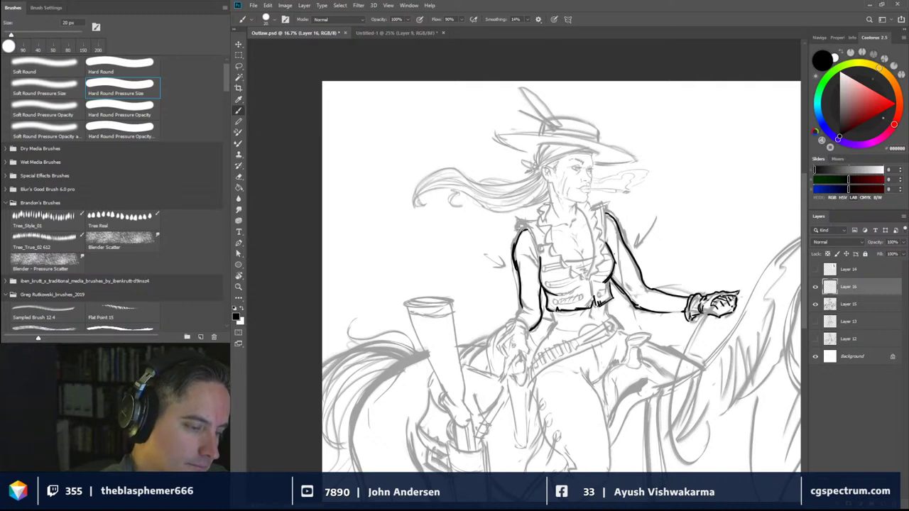
mouse_move(518, 231)
left_mouse_down()
mouse_move(518, 224)
mouse_move(537, 243)
mouse_move(548, 182)
left_mouse_up()
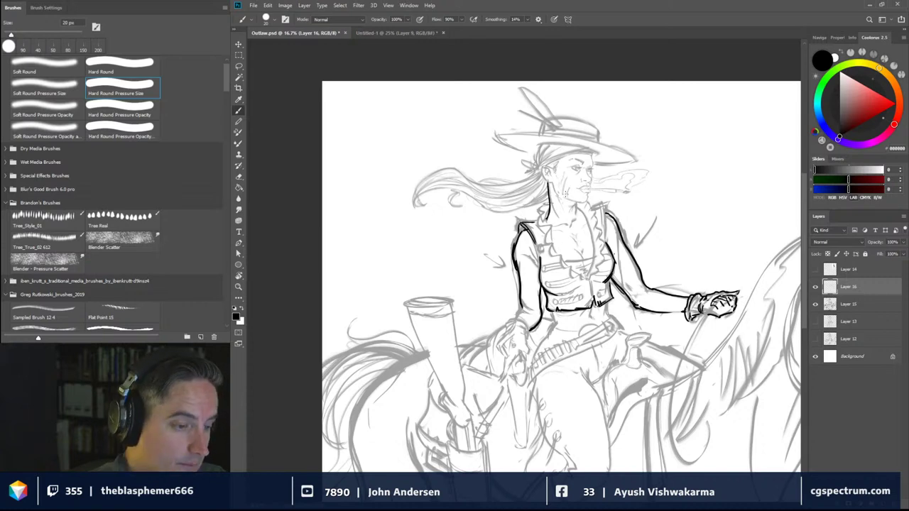
mouse_move(548, 217)
left_mouse_down()
mouse_move(550, 206)
mouse_move(537, 223)
mouse_move(550, 204)
mouse_move(540, 224)
mouse_move(551, 226)
mouse_move(542, 243)
mouse_move(553, 250)
mouse_move(550, 259)
mouse_move(567, 258)
mouse_move(562, 267)
mouse_move(584, 284)
mouse_move(557, 248)
left_mouse_up()
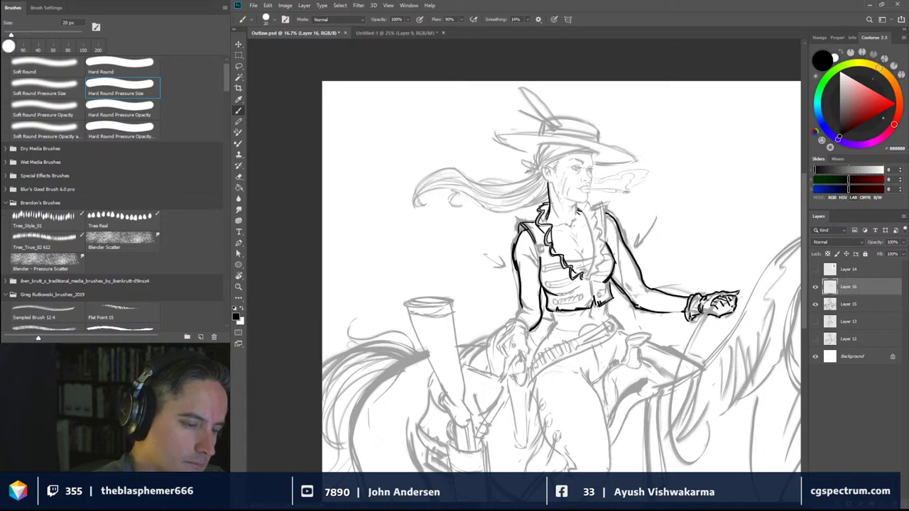
left_click_drag(571, 225, 579, 218)
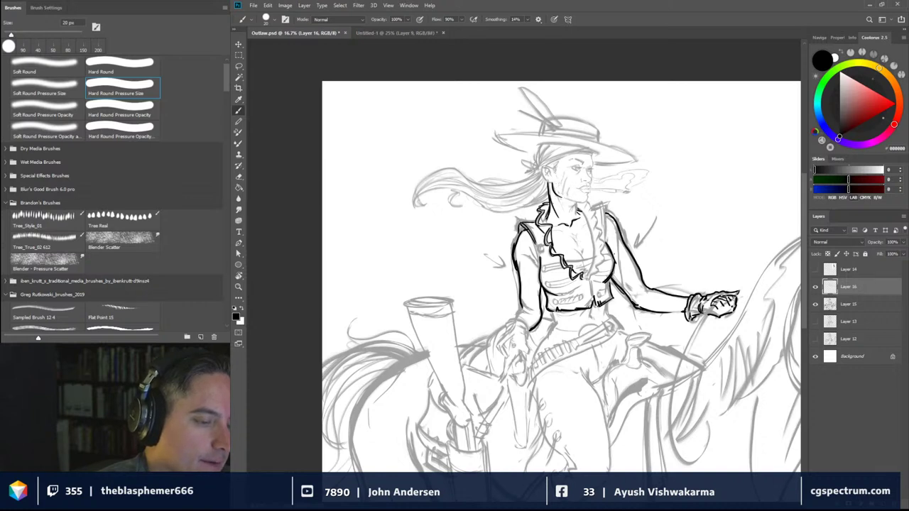
Ink the ear, the short hair strands at the temple and the headscarf and hat edge above the forehead
mouse_move(551, 170)
left_mouse_down()
mouse_move(541, 170)
mouse_move(548, 184)
left_mouse_up()
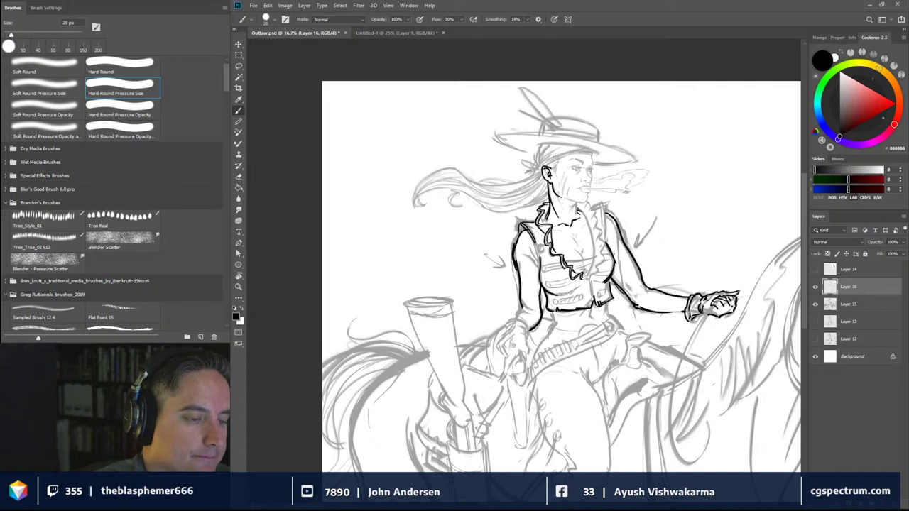
mouse_move(562, 162)
left_mouse_down()
mouse_move(545, 168)
mouse_move(571, 157)
left_mouse_up()
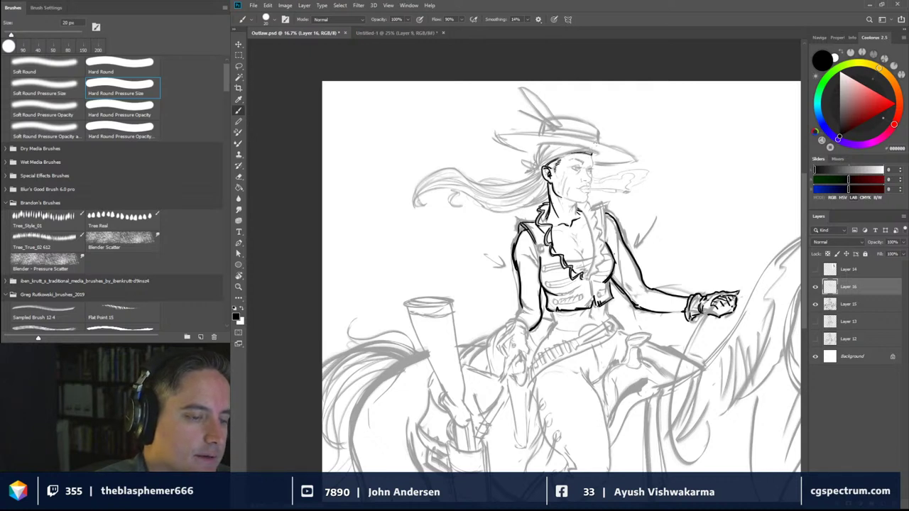
mouse_move(543, 144)
left_mouse_down()
mouse_move(535, 149)
mouse_move(598, 158)
left_mouse_up()
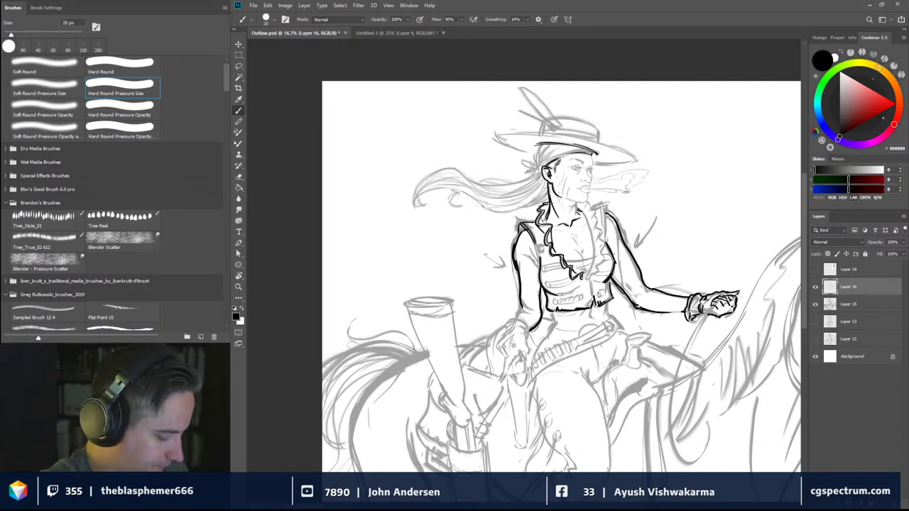
Ink the chin and jaw, then use a 15 px brush for the lips, nose, eyes and eyebrows
key("ctrl+plus")
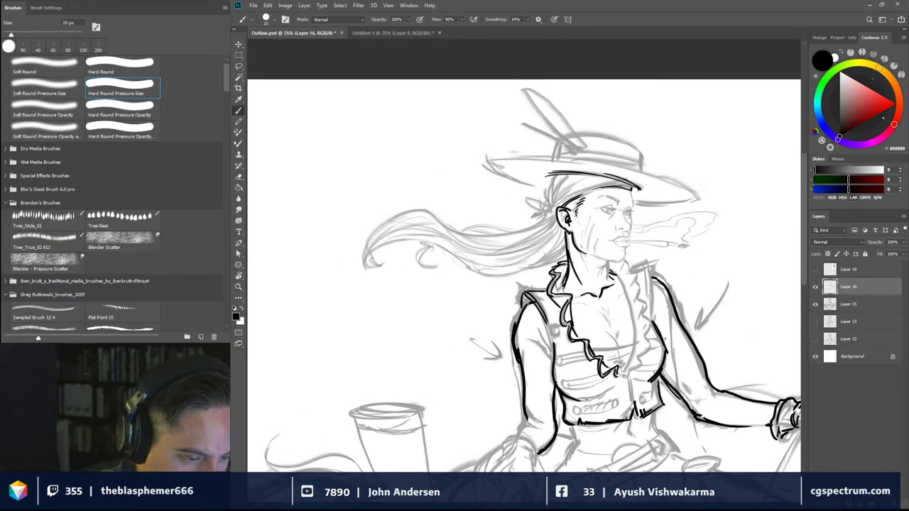
mouse_move(604, 265)
left_mouse_down()
mouse_move(599, 274)
mouse_move(612, 278)
mouse_move(609, 259)
mouse_move(624, 258)
left_mouse_up()
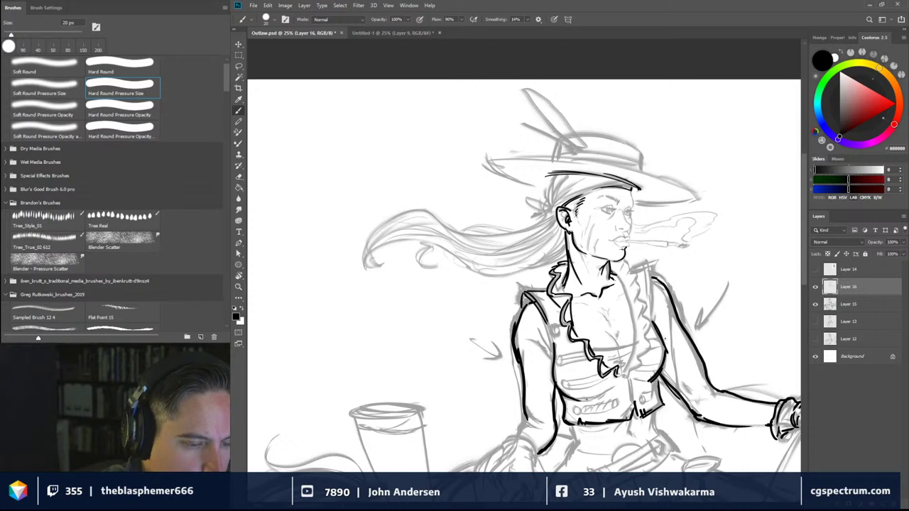
key("bracketleft")
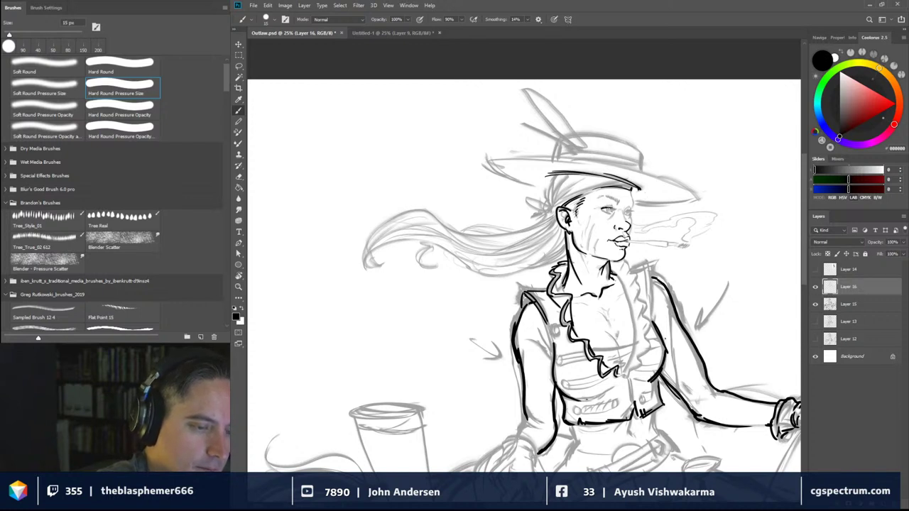
left_click_drag(607, 209, 616, 209)
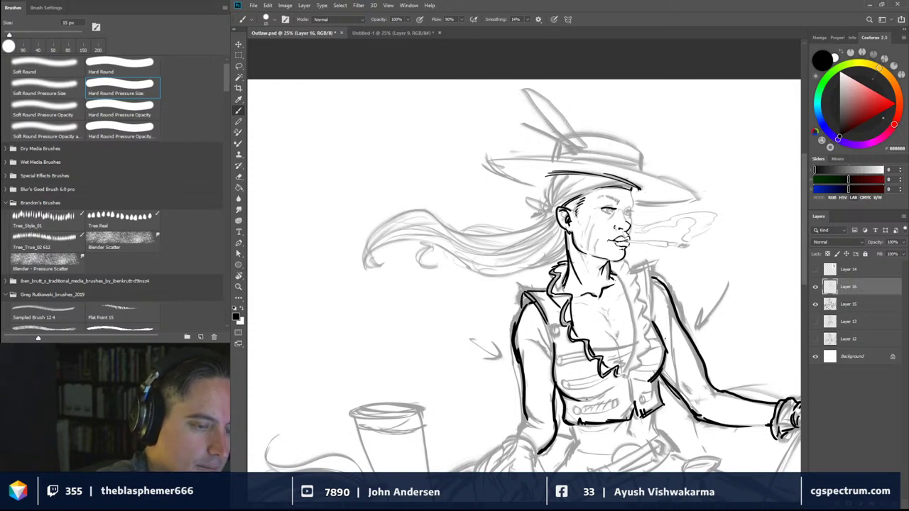
mouse_move(607, 211)
left_mouse_down()
mouse_move(614, 202)
mouse_move(598, 197)
left_mouse_up()
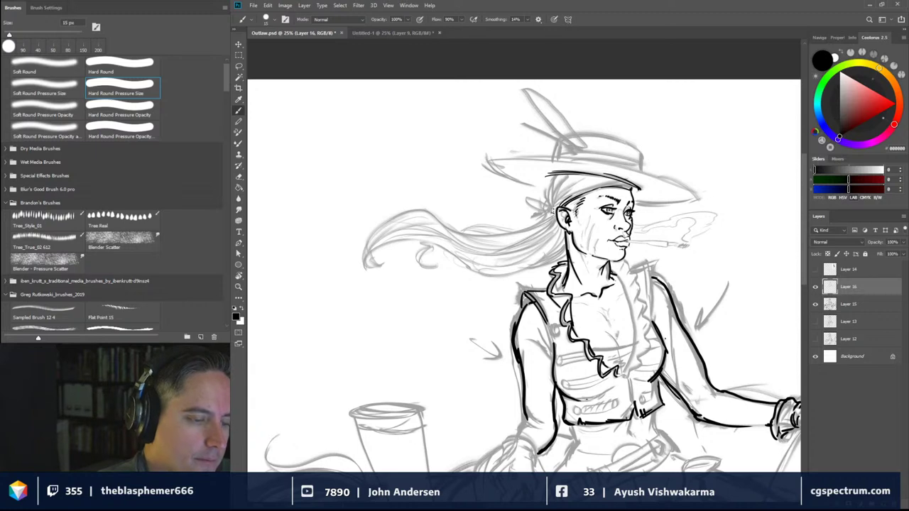
Ink the headscarf folds above the ear and the leaf-shaped ends of its knot behind the head
mouse_move(551, 213)
left_mouse_down()
mouse_move(567, 194)
mouse_move(558, 195)
left_mouse_up()
mouse_move(556, 199)
left_mouse_down()
mouse_move(570, 187)
mouse_move(630, 187)
mouse_move(620, 181)
left_mouse_up()
left_click_drag(550, 204, 559, 181)
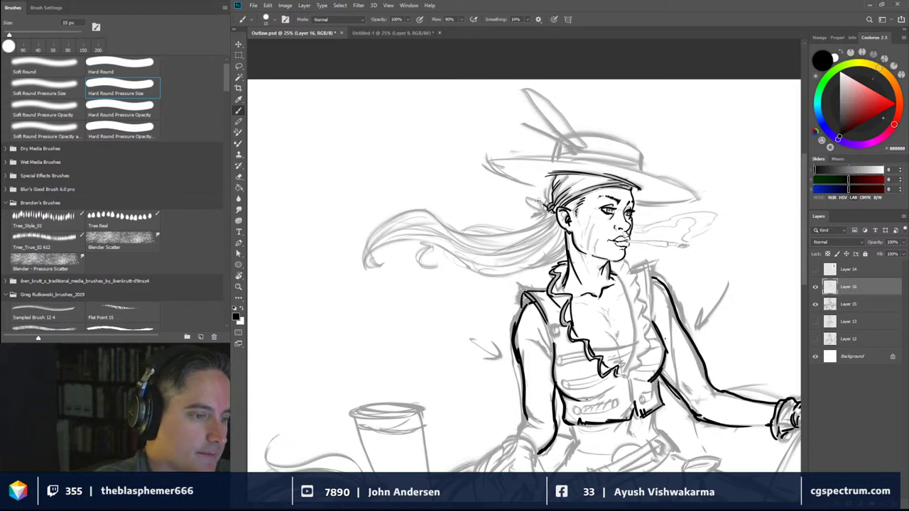
mouse_move(528, 196)
left_mouse_down()
mouse_move(545, 209)
mouse_move(526, 194)
mouse_move(536, 205)
mouse_move(525, 223)
mouse_move(542, 218)
left_mouse_up()
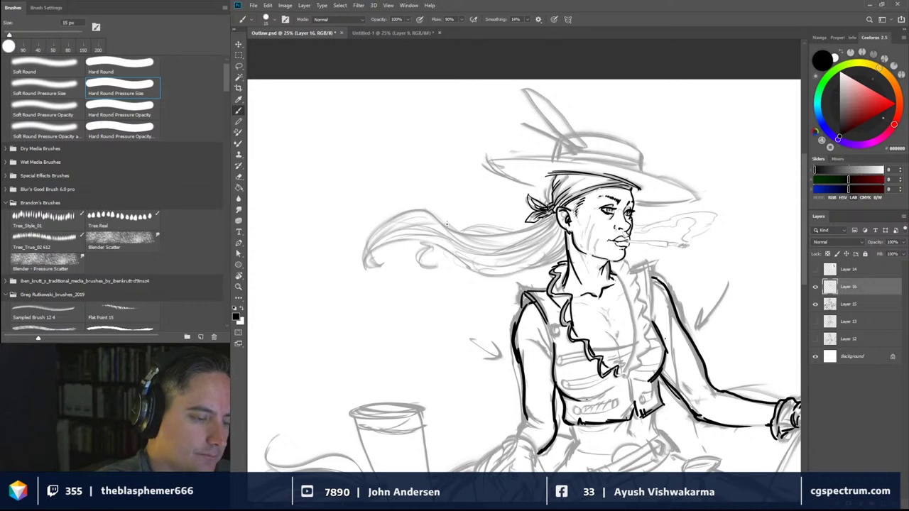
Ink the long windblown ponytail with its inner strands and curled tip, and add the short marks on the cheek and jaw
mouse_move(452, 238)
left_mouse_down()
mouse_move(526, 234)
mouse_move(458, 248)
left_mouse_up()
left_click_drag(552, 221, 468, 249)
left_click_drag(524, 237, 473, 248)
mouse_move(555, 223)
left_mouse_down()
mouse_move(503, 263)
mouse_move(444, 243)
mouse_move(386, 240)
left_mouse_up()
mouse_move(563, 243)
left_mouse_down()
mouse_move(471, 270)
mouse_move(426, 241)
left_mouse_up()
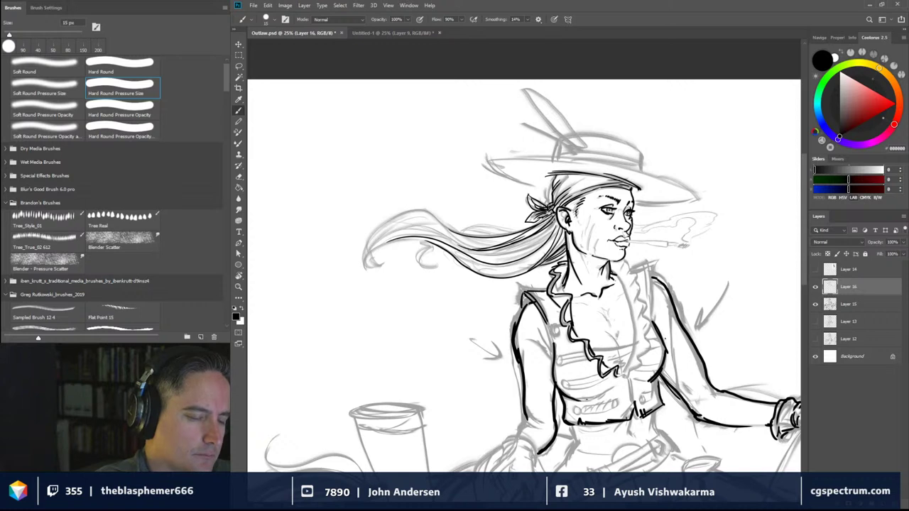
mouse_move(465, 238)
left_mouse_down()
mouse_move(379, 233)
mouse_move(367, 255)
left_mouse_up()
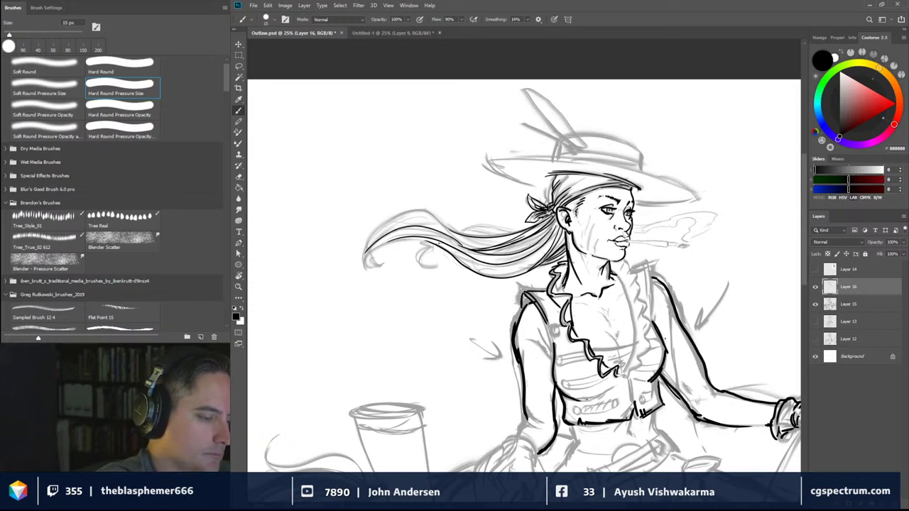
mouse_move(426, 242)
left_mouse_down()
mouse_move(362, 264)
mouse_move(390, 263)
mouse_move(365, 247)
mouse_move(402, 210)
mouse_move(426, 207)
left_mouse_up()
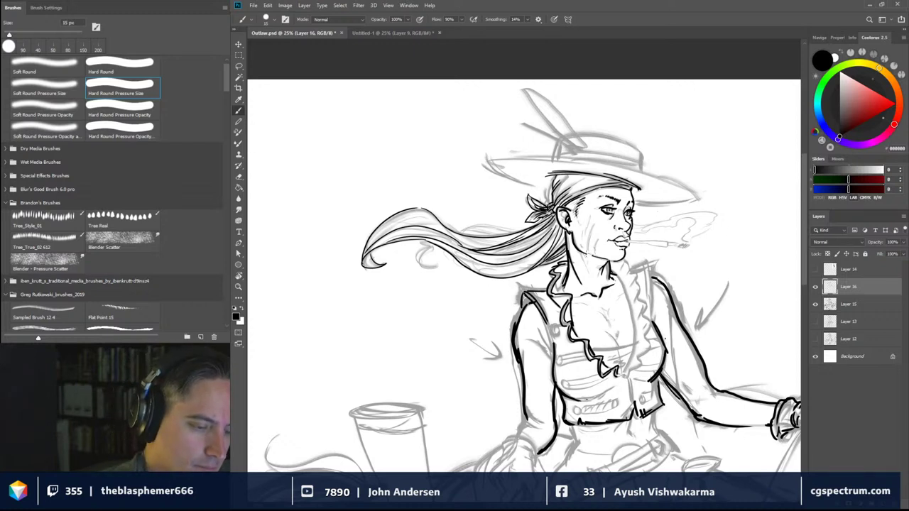
left_click_drag(585, 257, 593, 230)
mouse_move(585, 247)
left_mouse_down()
mouse_move(601, 237)
mouse_move(586, 228)
mouse_move(591, 216)
mouse_move(586, 250)
left_mouse_up()
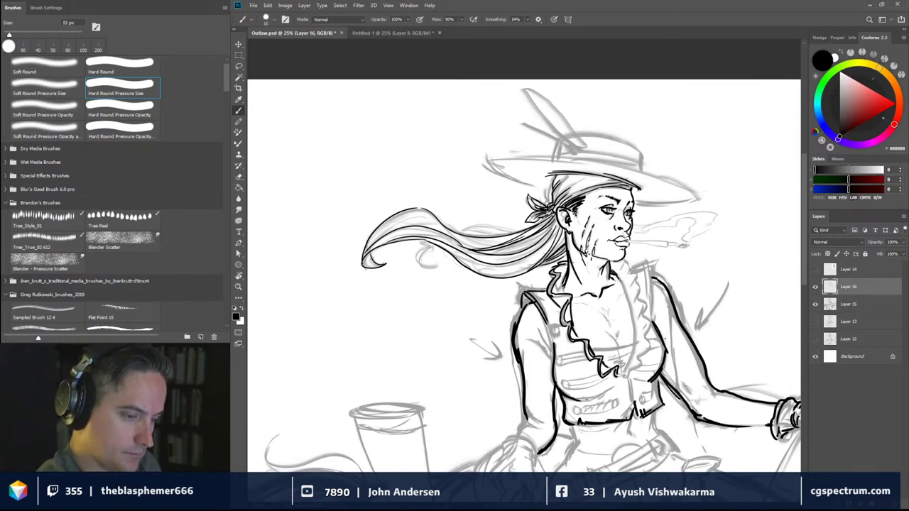
Ink the far side of the open collar with its wavy ruffle and pleat lines down to the vest closure
mouse_move(613, 275)
left_mouse_down()
mouse_move(628, 310)
mouse_move(626, 369)
left_mouse_up()
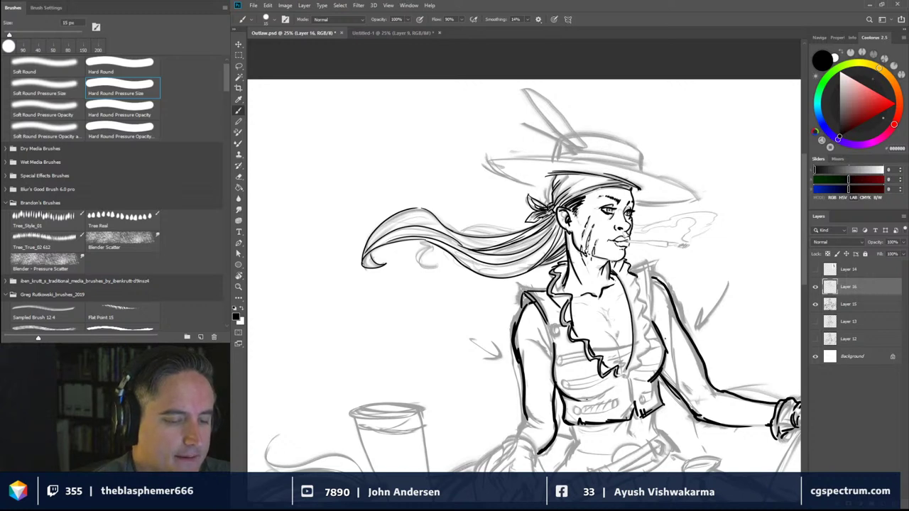
left_click_drag(646, 300, 644, 326)
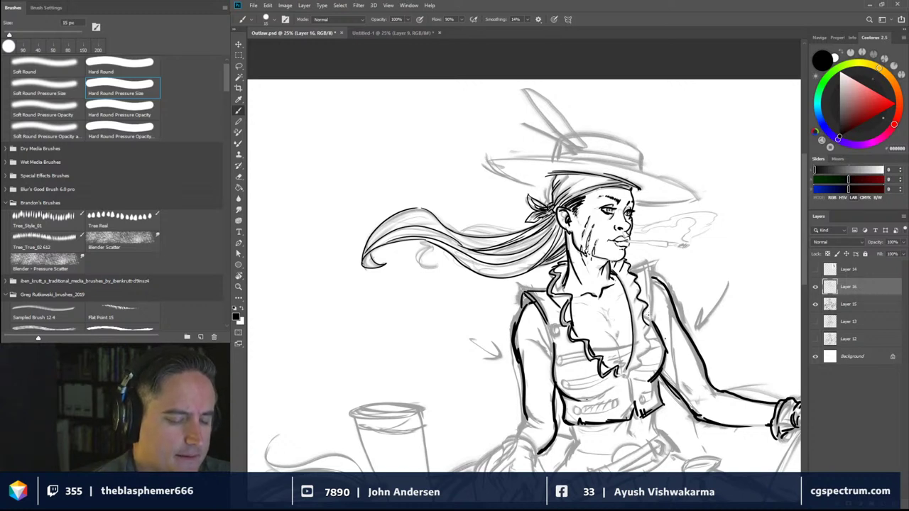
key("ctrl+z")
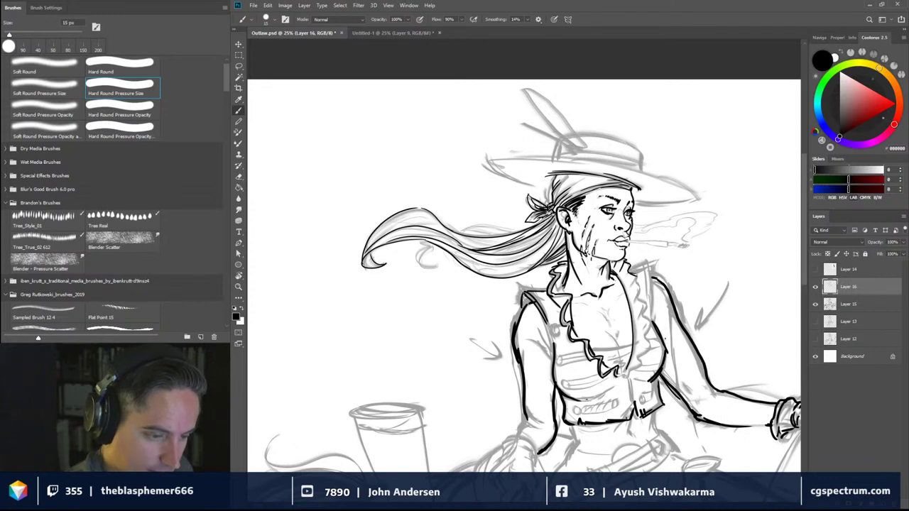
mouse_move(633, 273)
left_mouse_down()
mouse_move(661, 324)
mouse_move(647, 285)
mouse_move(659, 351)
mouse_move(649, 342)
mouse_move(626, 375)
left_mouse_up()
left_click_drag(649, 325, 638, 342)
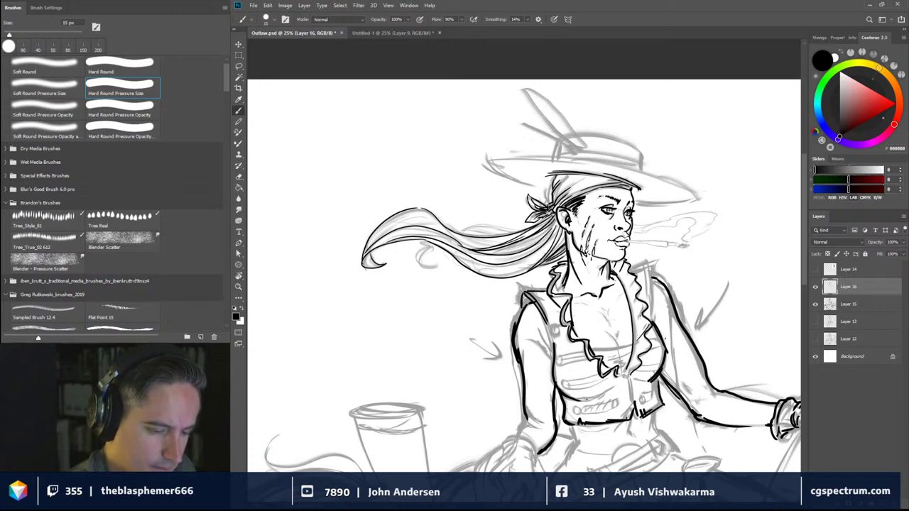
left_click_drag(643, 311, 635, 322)
mouse_move(639, 289)
left_mouse_down()
mouse_move(632, 307)
mouse_move(626, 274)
mouse_move(626, 282)
left_mouse_up()
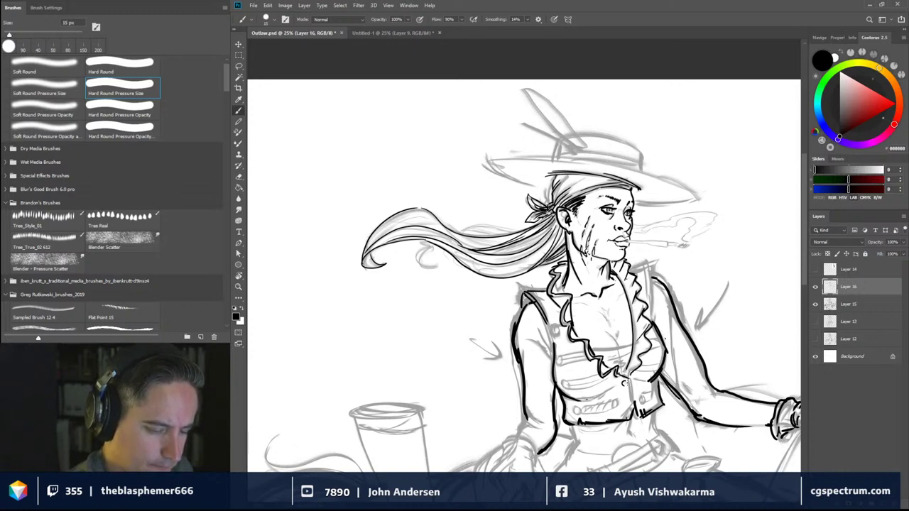
Ink the vest's front closure with two round buttons and the lower bands on both sides of it
left_click_drag(628, 399, 637, 416)
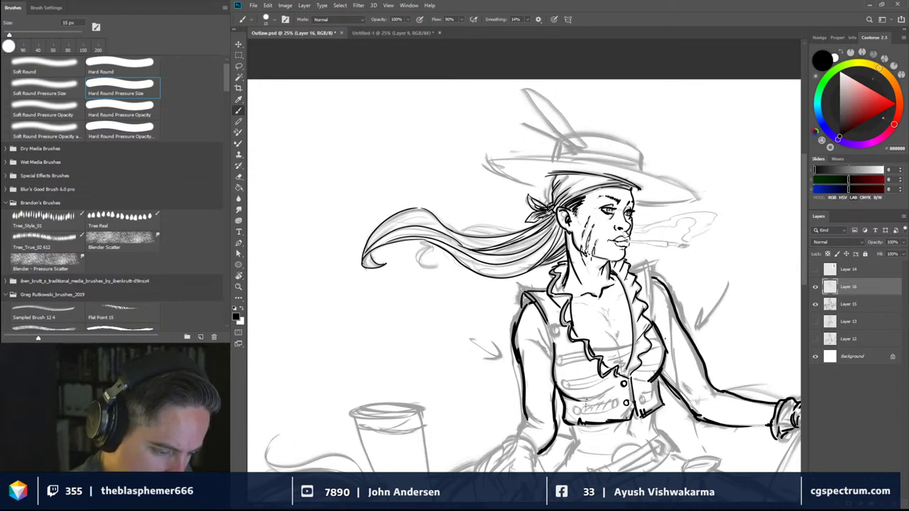
mouse_move(576, 404)
left_mouse_down()
mouse_move(572, 412)
mouse_move(626, 403)
left_mouse_up()
key("ctrl+z")
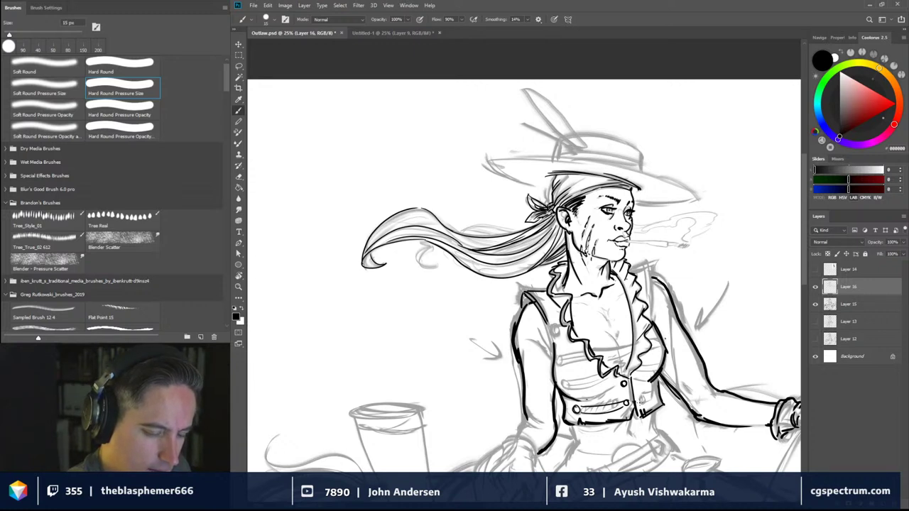
left_click_drag(639, 399, 658, 398)
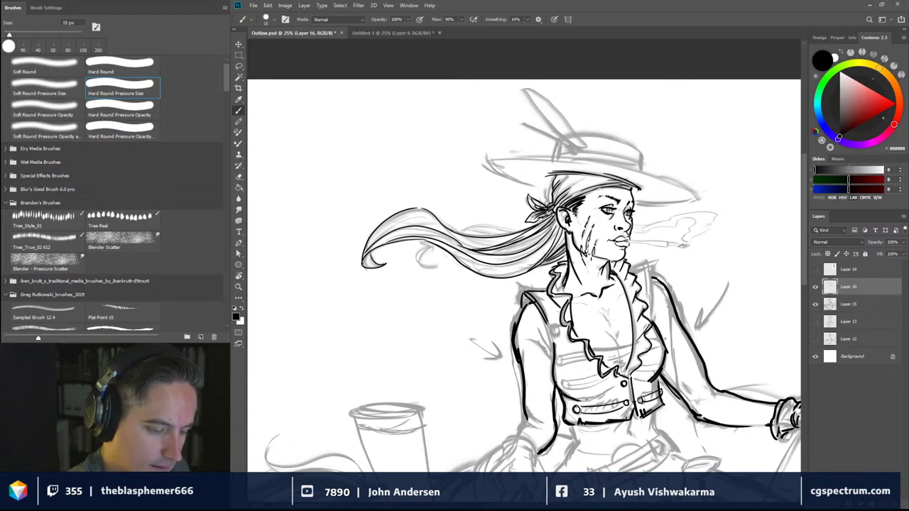
Ink the buttoned straps across the near side of the vest, plus the sleeve folds, chest lines and far shoulder seam
mouse_move(569, 395)
left_mouse_down()
mouse_move(615, 387)
mouse_move(565, 382)
mouse_move(612, 375)
mouse_move(582, 354)
mouse_move(558, 363)
mouse_move(544, 323)
left_mouse_up()
left_click_drag(555, 353, 546, 331)
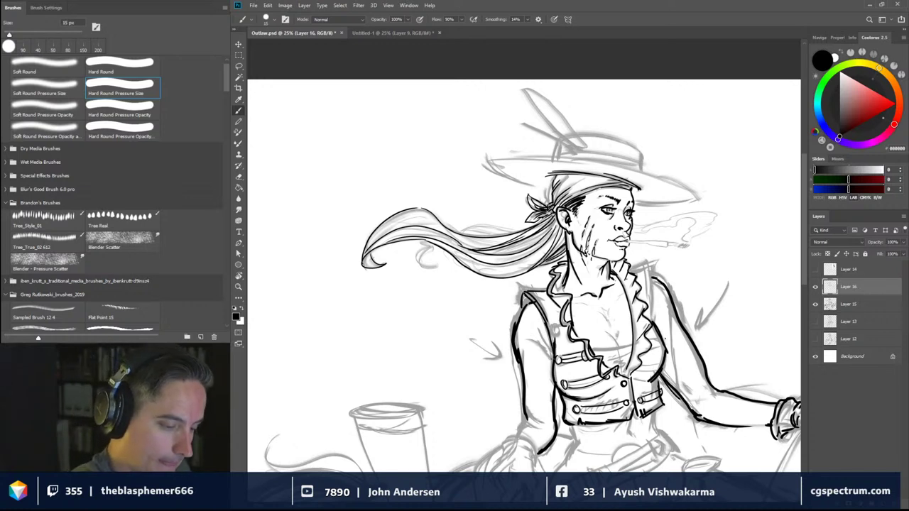
mouse_move(554, 358)
left_mouse_down()
mouse_move(537, 336)
mouse_move(541, 348)
left_mouse_up()
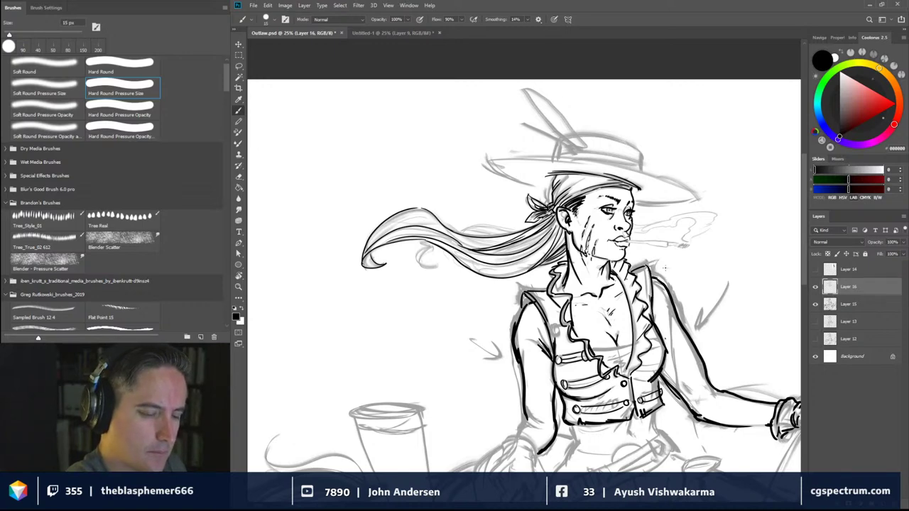
left_click_drag(666, 375, 703, 404)
Ink the wide hat brim, redrawing its long upper edge from the back tip to the front tip
left_click_drag(697, 254, 647, 272)
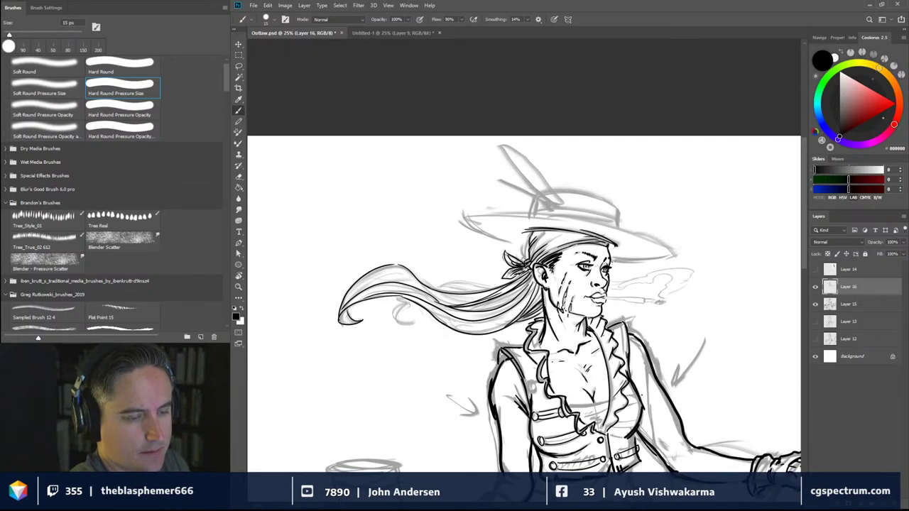
left_click_drag(609, 261, 671, 257)
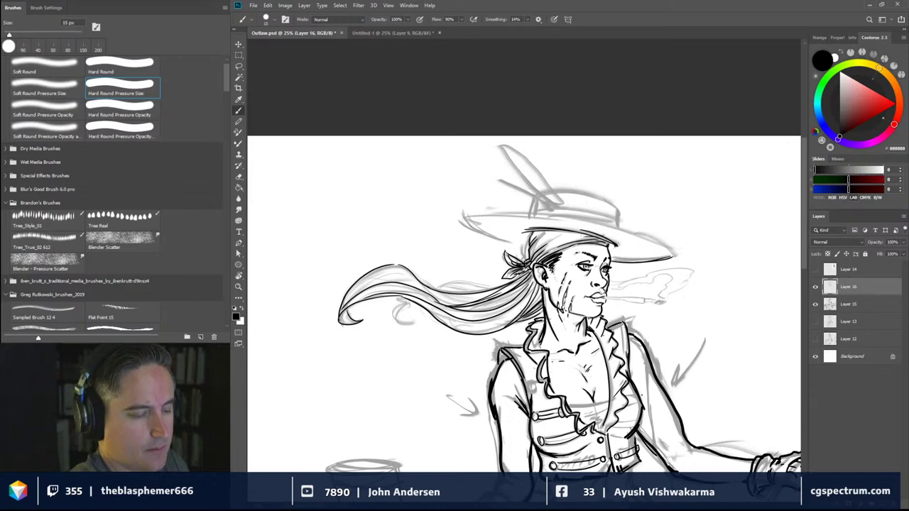
left_click_drag(464, 221, 508, 244)
left_click_drag(506, 243, 527, 252)
left_click_drag(497, 218, 602, 243)
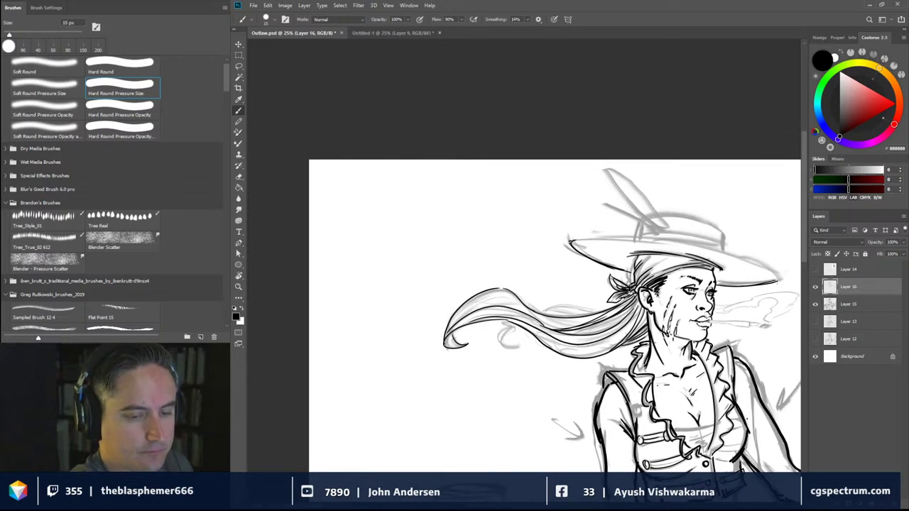
mouse_move(571, 241)
left_mouse_down()
mouse_move(718, 250)
mouse_move(785, 280)
mouse_move(700, 245)
mouse_move(573, 239)
left_mouse_up()
key("ctrl+z")
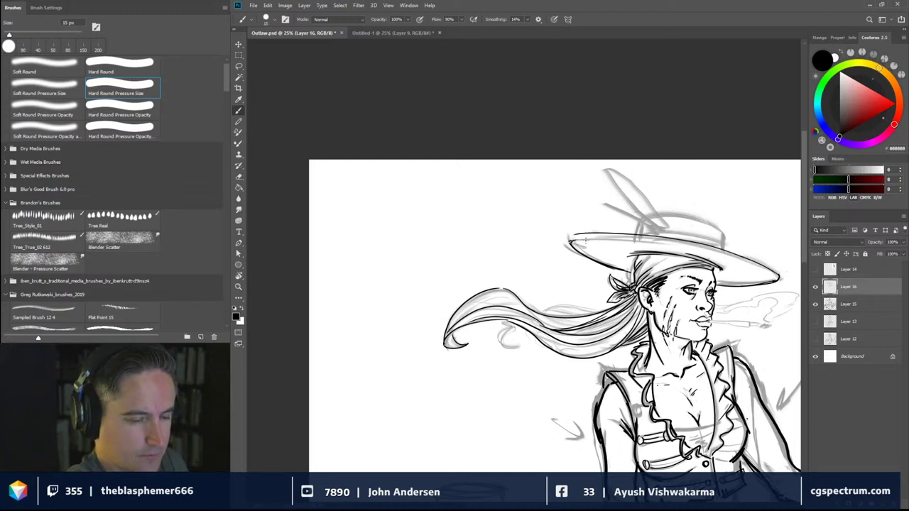
key("ctrl+z")
left_click_drag(572, 243, 765, 267)
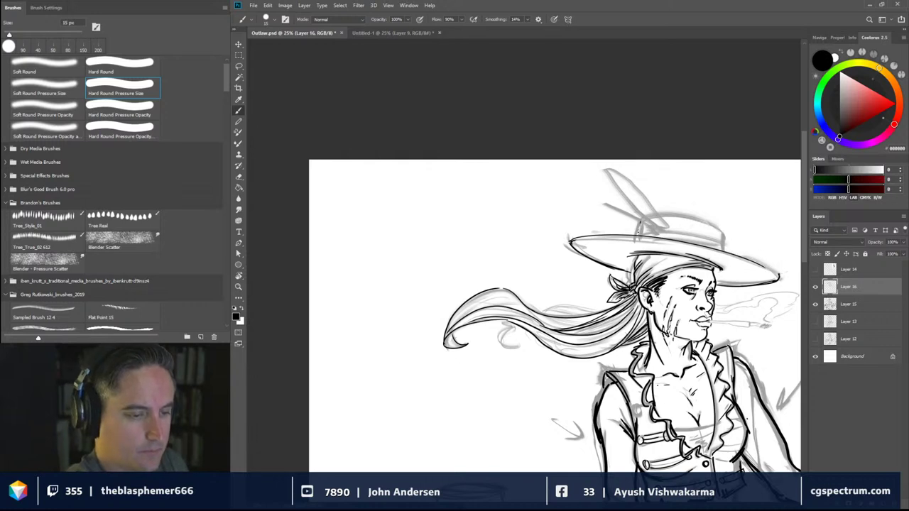
Ink the sides and rounded top of the hat crown and the hatband around its base
left_click_drag(641, 221, 637, 233)
left_click_drag(723, 232, 723, 247)
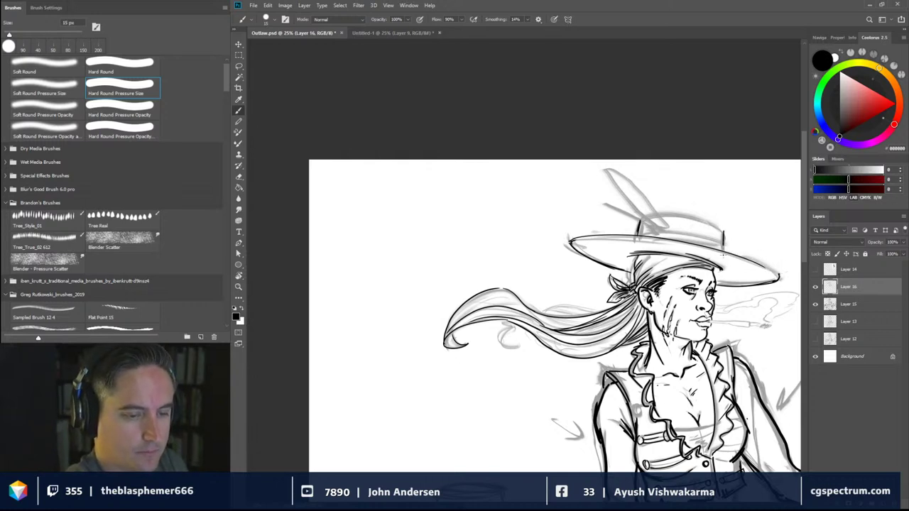
left_click_drag(662, 214, 724, 231)
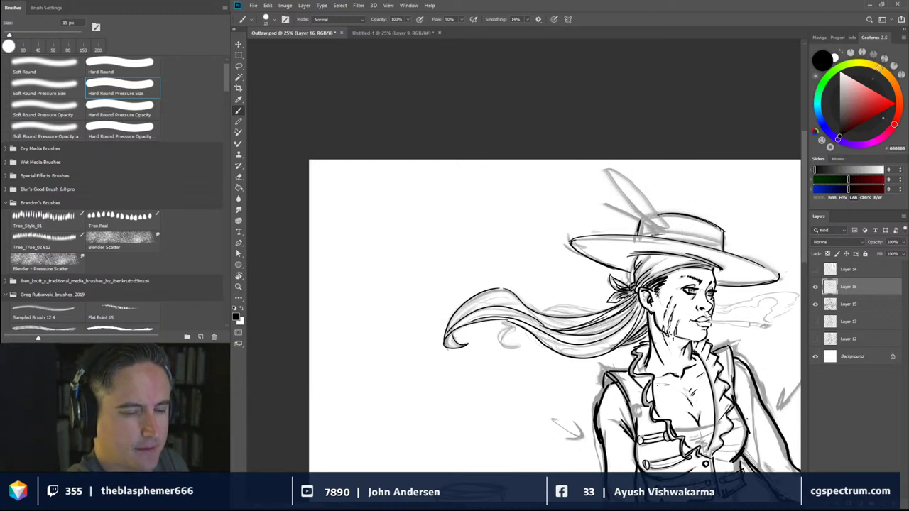
mouse_move(659, 237)
left_mouse_down()
mouse_move(716, 236)
mouse_move(728, 243)
mouse_move(693, 237)
mouse_move(726, 249)
left_mouse_up()
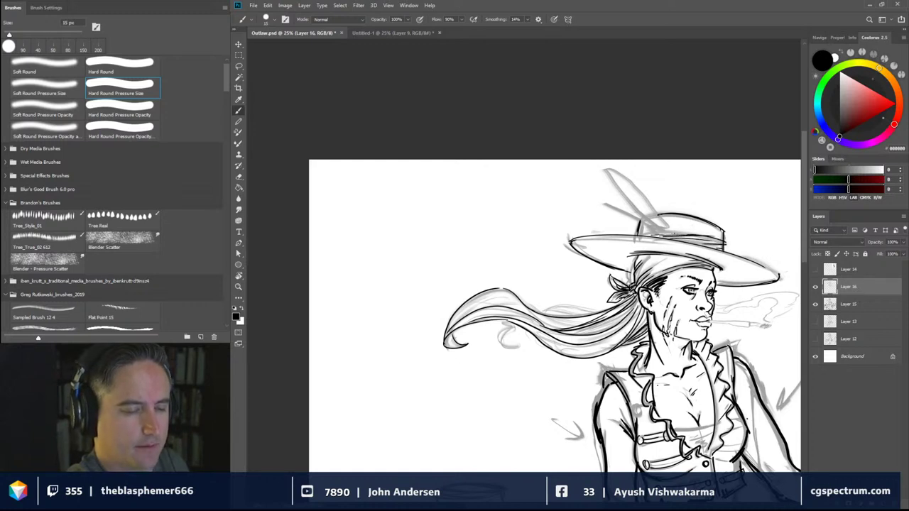
left_click_drag(672, 235, 690, 237)
left_click_drag(634, 233, 678, 236)
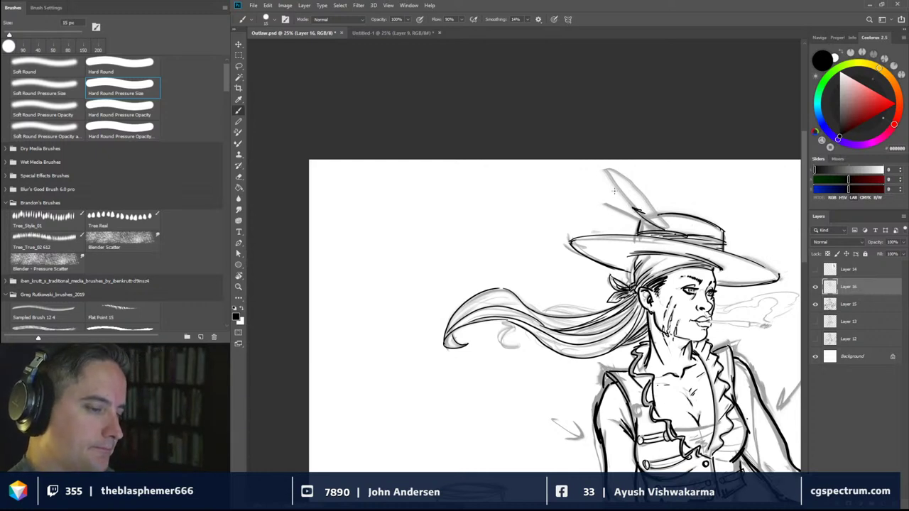
Ink the large hat feather with its notched edge and inner lines, and the thinner feather behind it
mouse_move(623, 192)
left_mouse_down()
mouse_move(603, 166)
mouse_move(667, 229)
left_mouse_up()
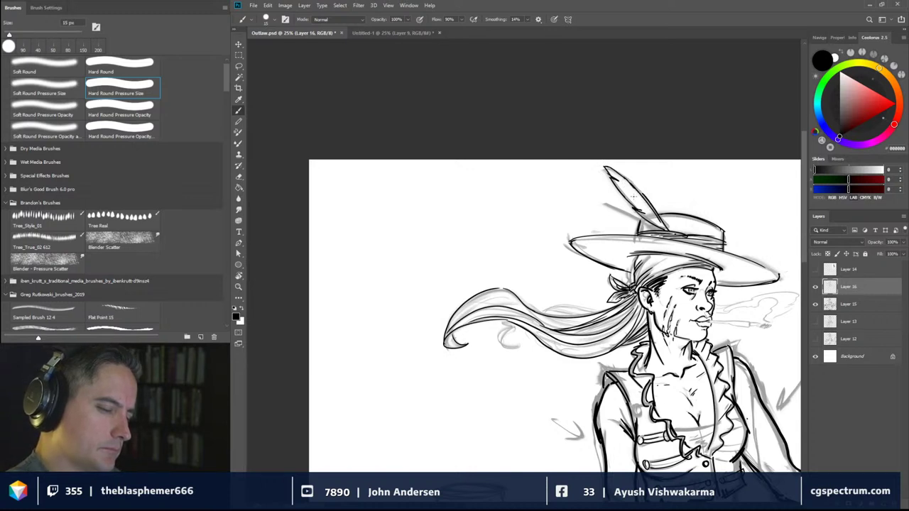
left_click_drag(617, 171, 627, 188)
left_click_drag(606, 169, 627, 190)
mouse_move(617, 183)
left_mouse_down()
mouse_move(648, 211)
mouse_move(659, 231)
mouse_move(649, 230)
left_mouse_up()
left_click_drag(597, 196, 657, 231)
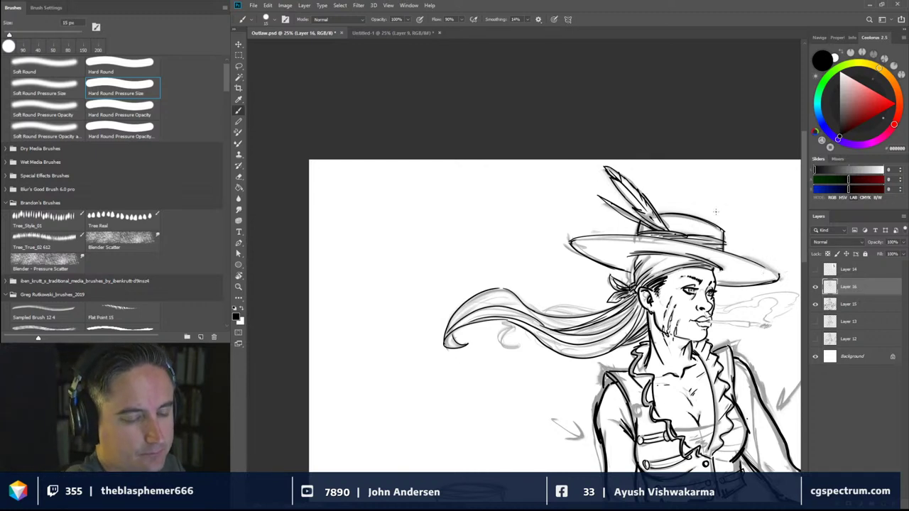
Add small nicks near the front tip of the hat brim and short accents along its upper edge
left_click_drag(747, 338, 665, 303)
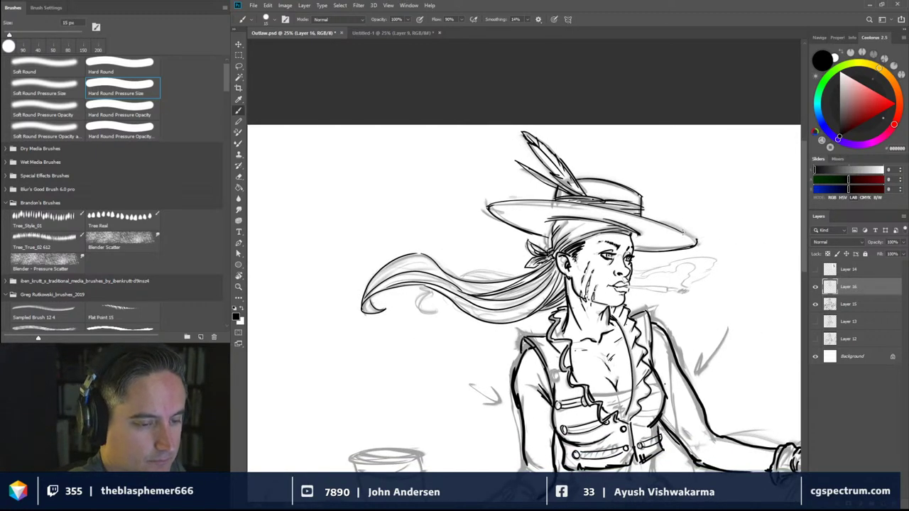
left_click_drag(680, 230, 694, 242)
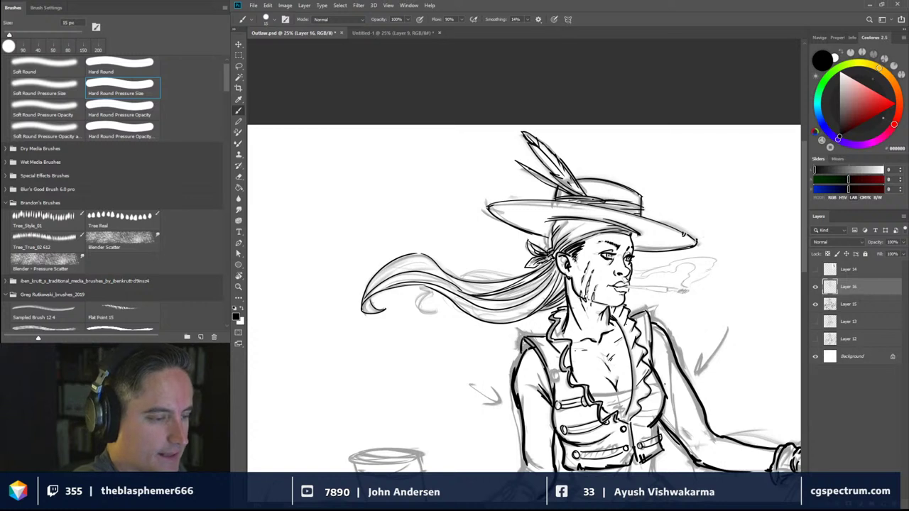
mouse_move(491, 209)
left_mouse_down()
mouse_move(582, 206)
mouse_move(664, 227)
left_mouse_up()
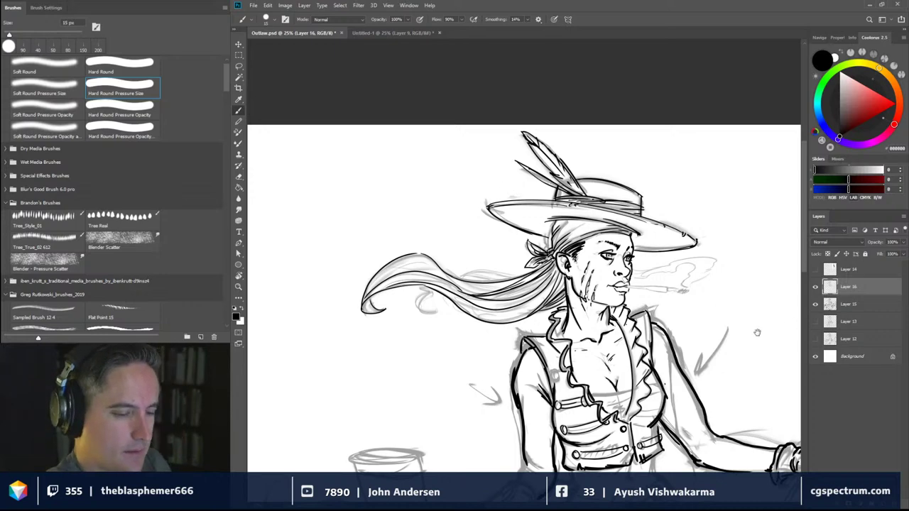
Ink the gloved hand at her hip with its fingers and cuff, and the waistline just below the vest
mouse_move(757, 332)
left_mouse_down()
mouse_move(655, 240)
mouse_move(700, 227)
mouse_move(703, 168)
left_mouse_up()
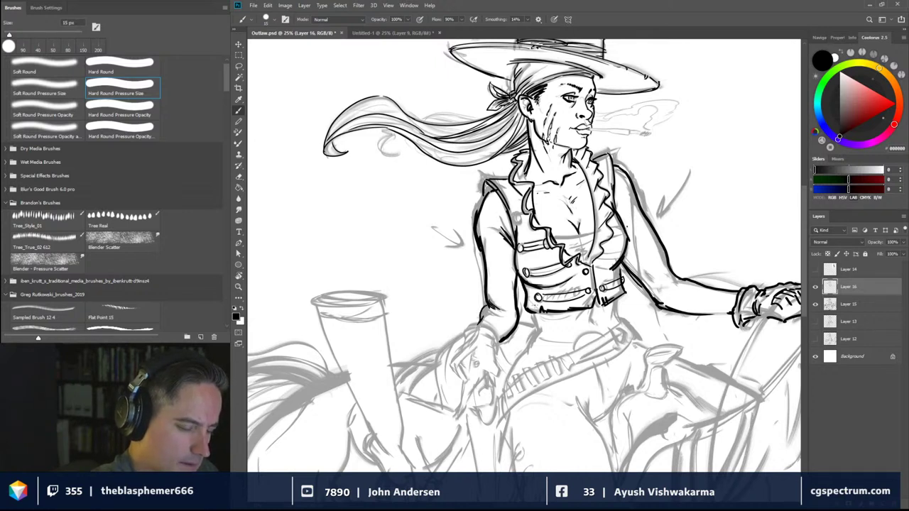
mouse_move(487, 336)
left_mouse_down()
mouse_move(496, 341)
mouse_move(484, 349)
mouse_move(497, 377)
mouse_move(467, 375)
mouse_move(460, 411)
mouse_move(464, 404)
left_mouse_up()
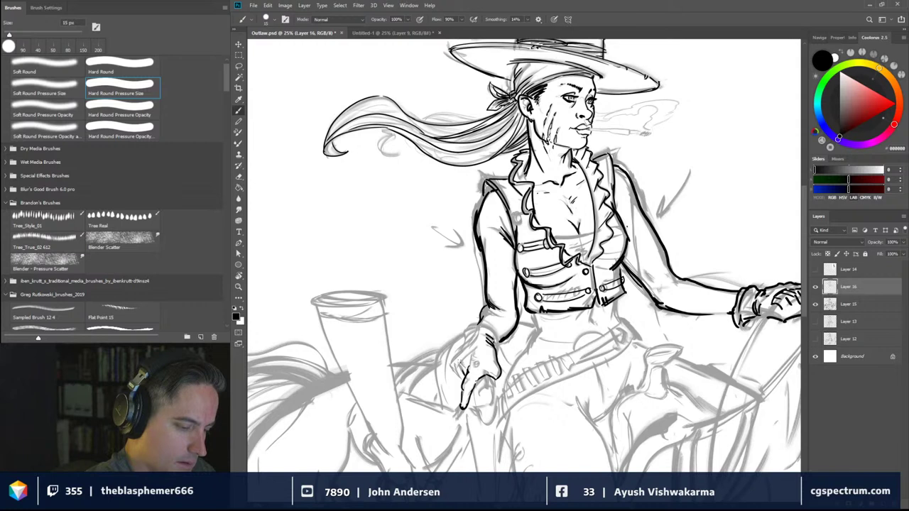
mouse_move(467, 357)
left_mouse_down()
mouse_move(454, 377)
mouse_move(450, 360)
mouse_move(493, 321)
mouse_move(490, 341)
mouse_move(467, 339)
left_mouse_up()
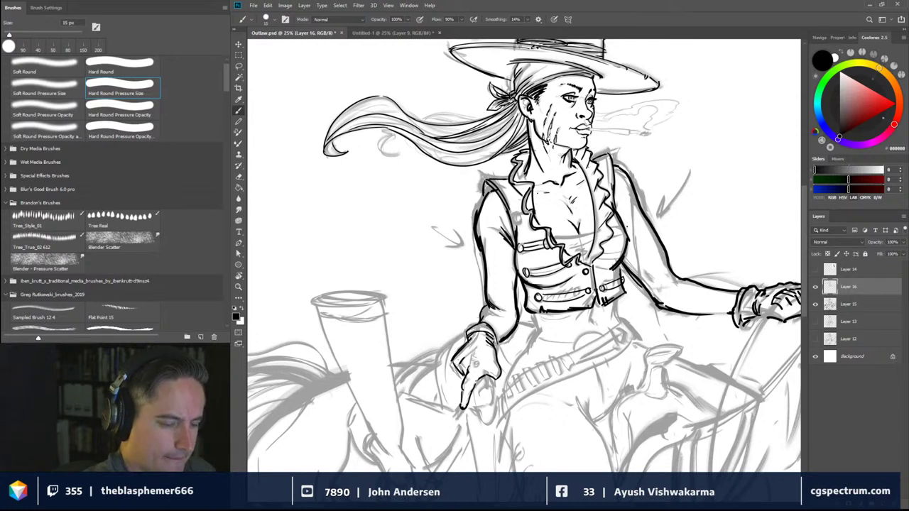
mouse_move(518, 321)
left_mouse_down()
mouse_move(542, 328)
mouse_move(542, 339)
mouse_move(572, 341)
left_mouse_up()
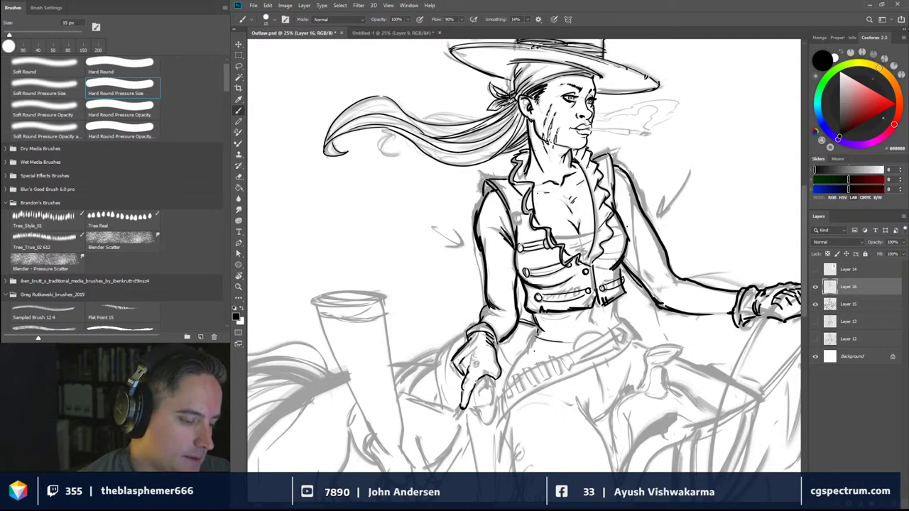
Ink the curved outline behind the gloved hand, the rounded pistol grip beneath it, and dark accents between the fingers
left_click_drag(472, 324, 434, 361)
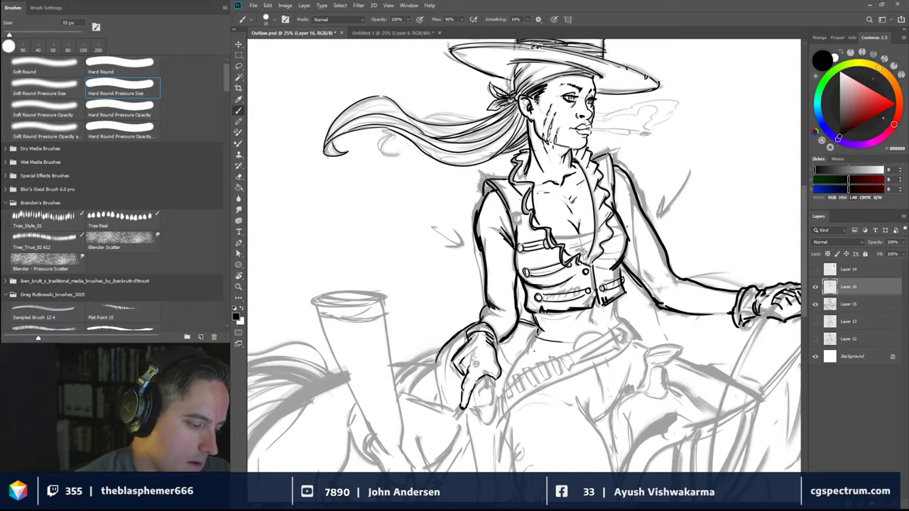
left_click_drag(436, 350, 446, 416)
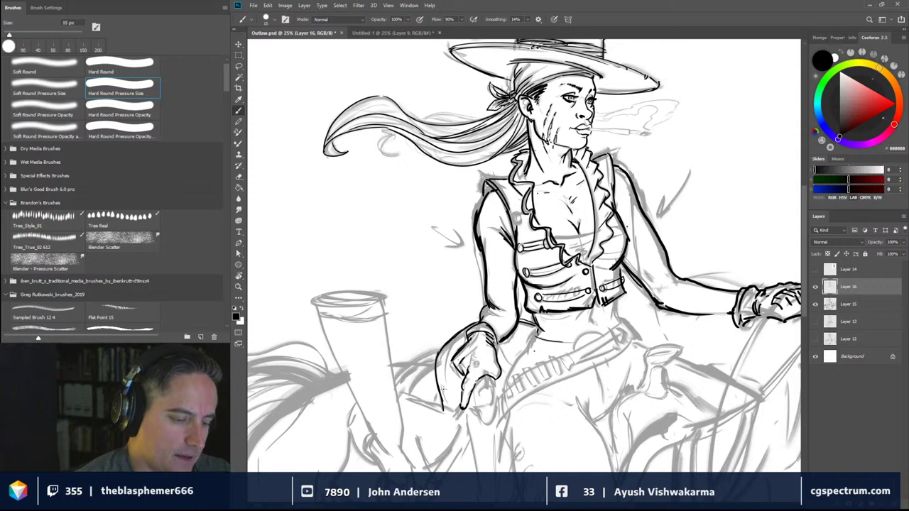
left_click_drag(518, 321, 534, 324)
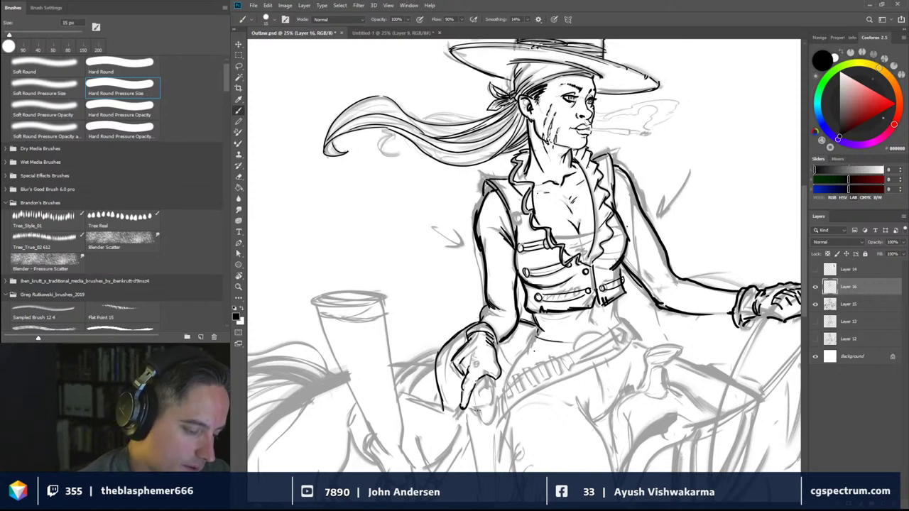
mouse_move(477, 426)
left_mouse_down()
mouse_move(497, 404)
mouse_move(495, 421)
mouse_move(492, 404)
mouse_move(501, 411)
mouse_move(476, 410)
mouse_move(471, 398)
left_mouse_up()
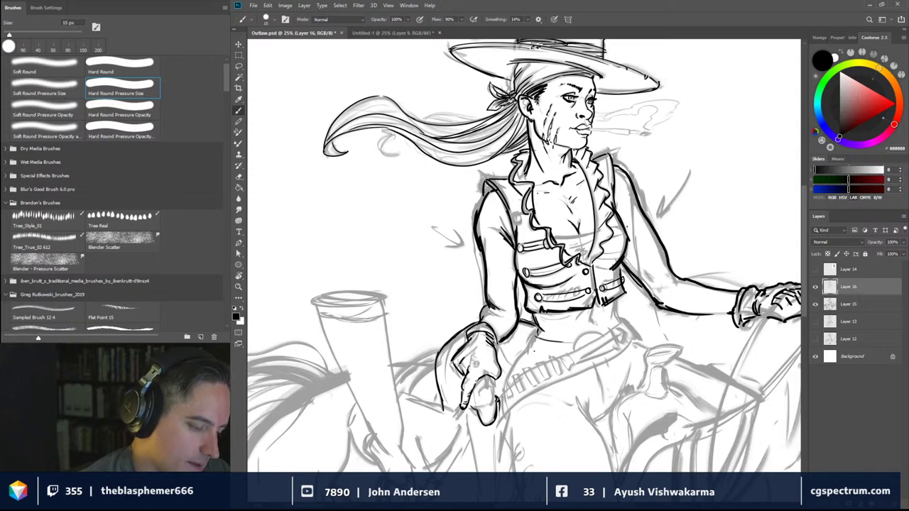
mouse_move(458, 362)
left_mouse_down()
mouse_move(463, 372)
mouse_move(453, 370)
left_mouse_up()
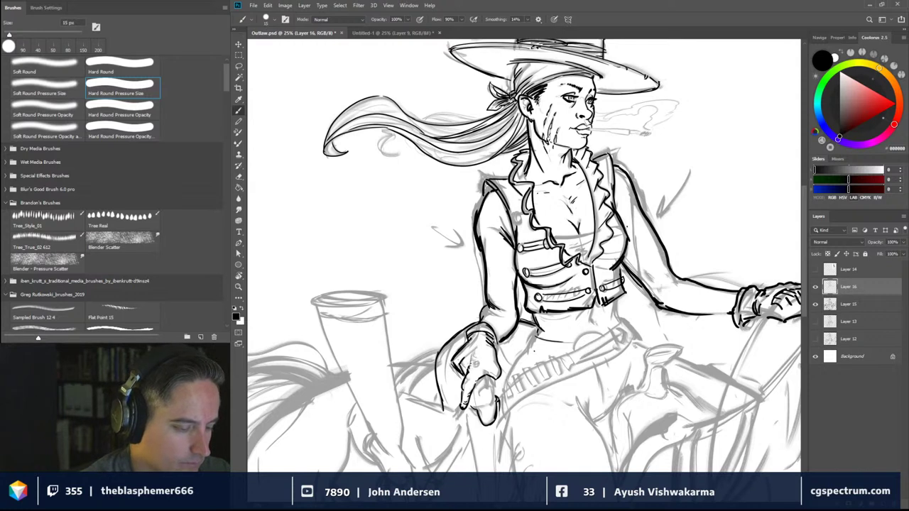
left_click_drag(474, 350, 457, 361)
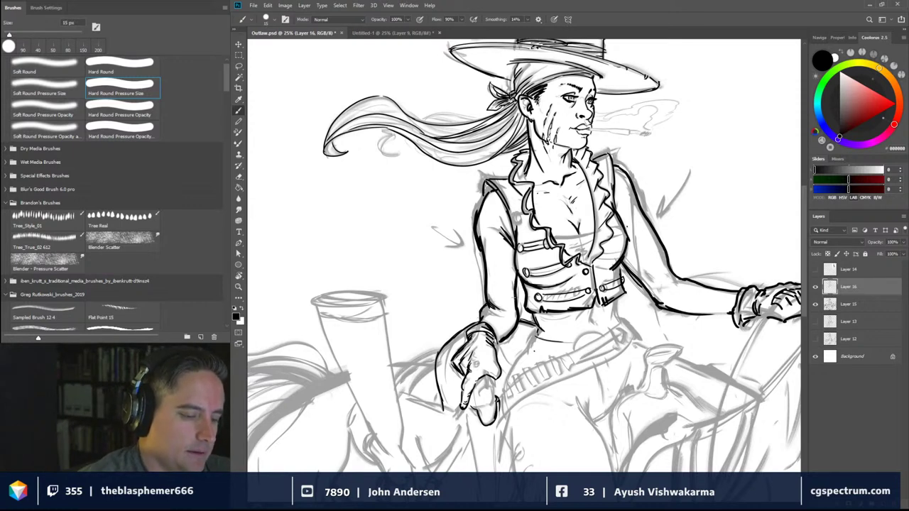
Add short crease accents to the vest beside the front armhole
mouse_move(517, 292)
left_mouse_down()
mouse_move(510, 312)
mouse_move(518, 306)
left_mouse_up()
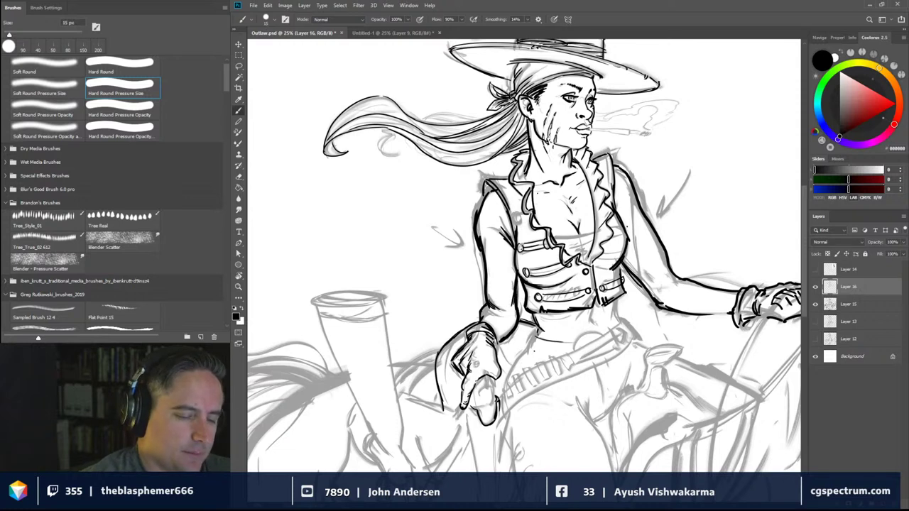
left_click_drag(628, 251, 639, 269)
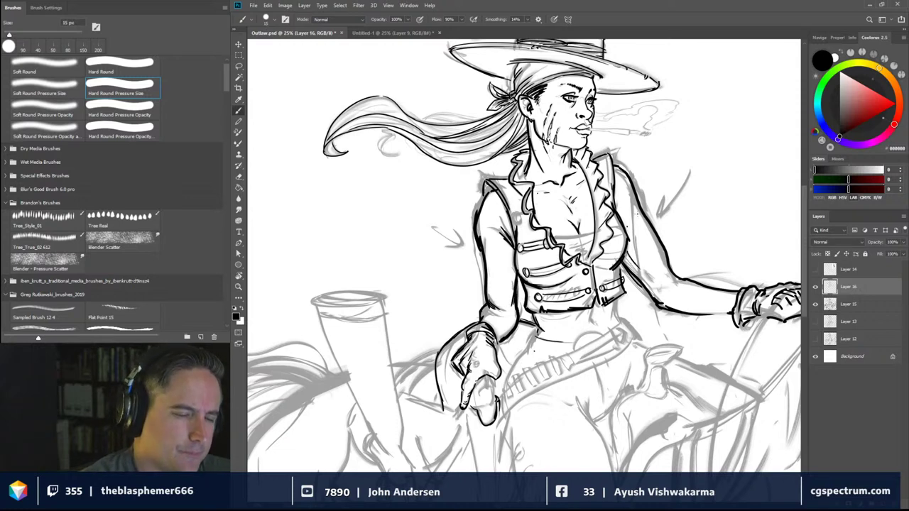
mouse_move(622, 205)
left_mouse_down()
mouse_move(617, 215)
mouse_move(623, 208)
left_mouse_up()
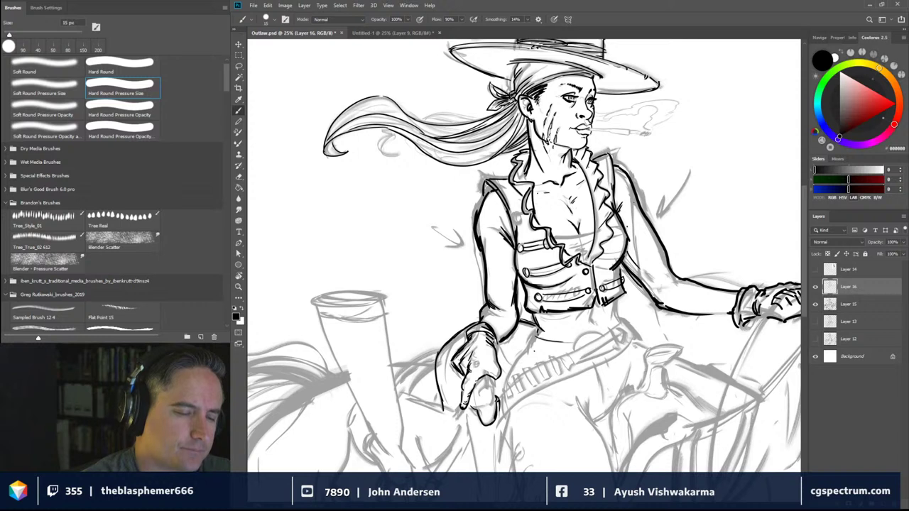
left_click_drag(668, 262, 619, 166)
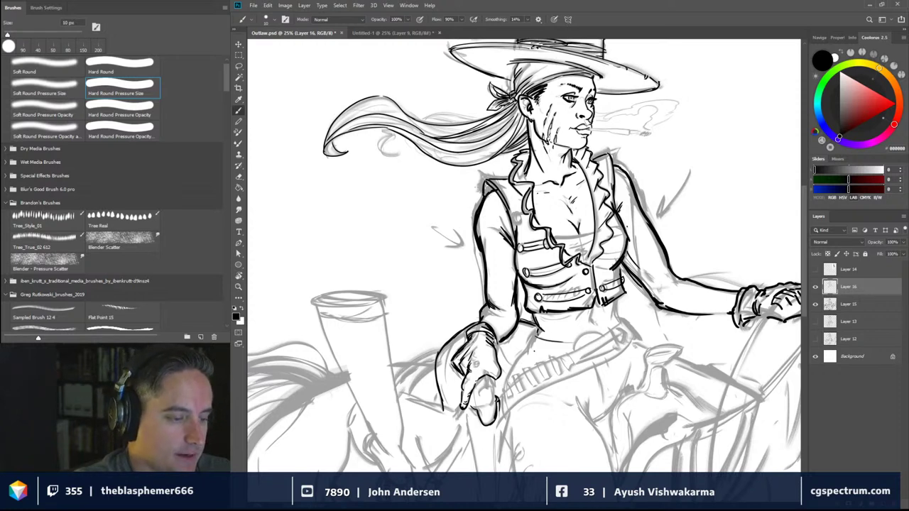
Ink the sides of the waist, the belt with its loops, the hip curve, and dotted stitching behind the hip using a 30 px Hard Round Pressure Size brush
key("comma")
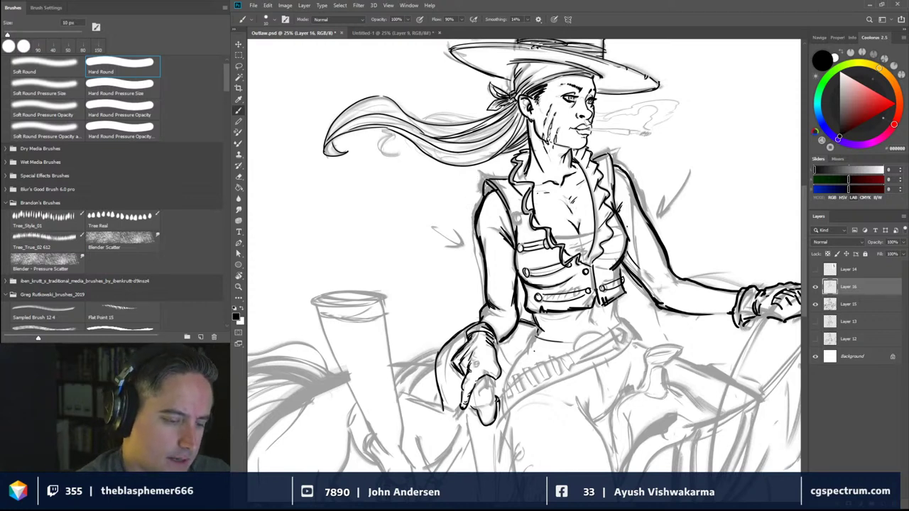
key("period")
mouse_move(615, 308)
left_mouse_down()
mouse_move(622, 326)
mouse_move(599, 316)
mouse_move(584, 342)
mouse_move(604, 330)
left_mouse_up()
key("bracketleft")
key("bracketleft")
key("bracketleft")
mouse_move(538, 338)
left_mouse_down()
mouse_move(584, 345)
mouse_move(558, 360)
mouse_move(548, 353)
mouse_move(575, 352)
mouse_move(524, 350)
mouse_move(504, 385)
left_mouse_up()
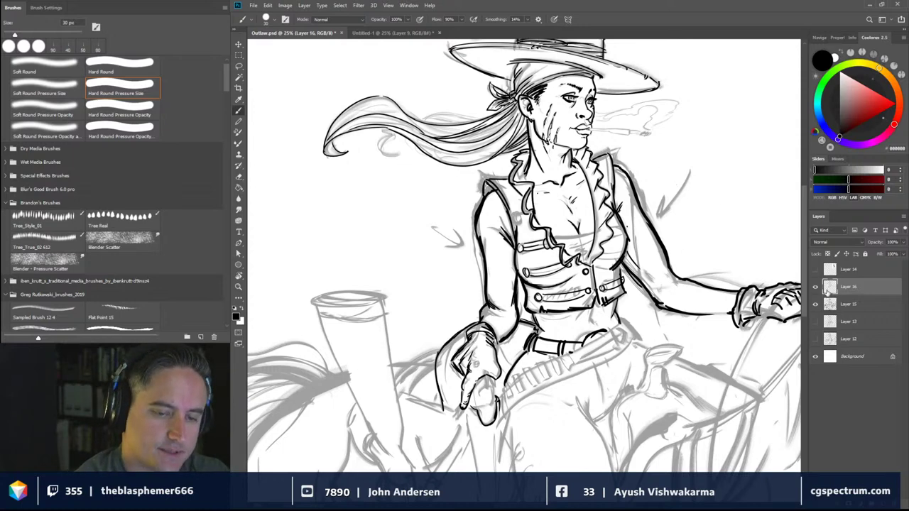
left_click(815, 304)
left_click(815, 304)
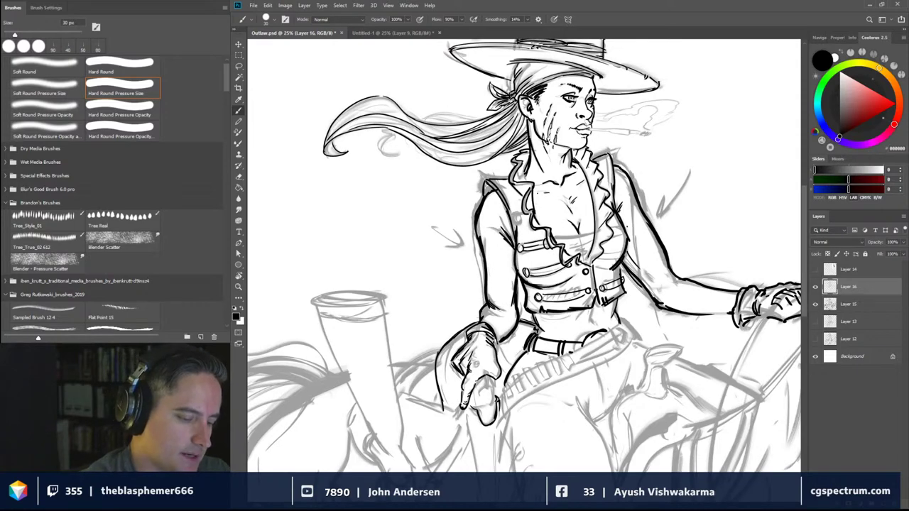
left_click_drag(511, 335, 521, 352)
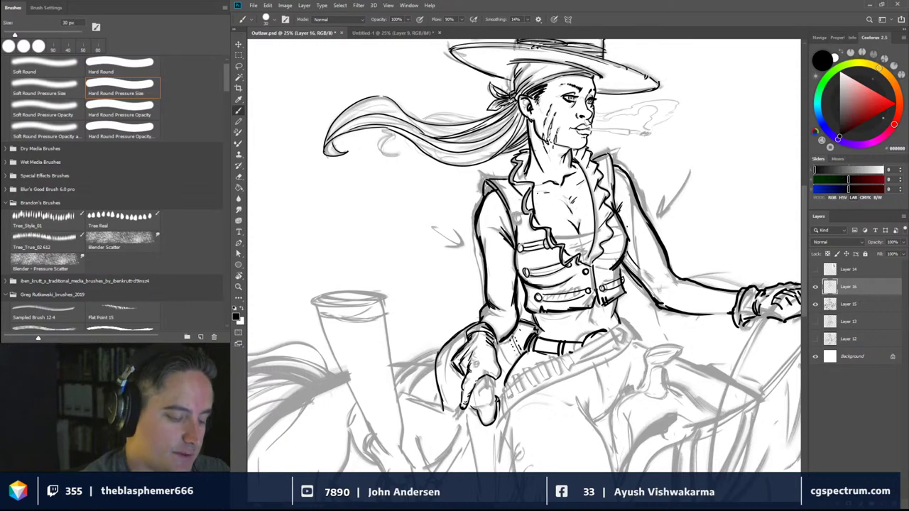
Ink the row of bullets along the slanted gun belt, reducing the brush to 20 px for their outlines
mouse_move(506, 390)
left_mouse_down()
mouse_move(512, 401)
mouse_move(562, 375)
left_mouse_up()
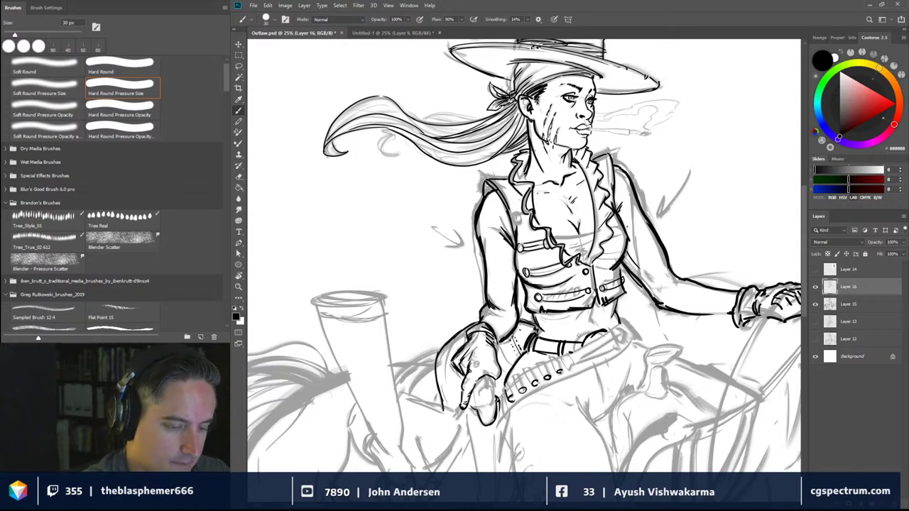
mouse_move(551, 360)
left_mouse_down()
mouse_move(557, 372)
mouse_move(543, 369)
left_mouse_up()
mouse_move(542, 362)
left_mouse_down()
mouse_move(551, 374)
mouse_move(543, 361)
left_mouse_up()
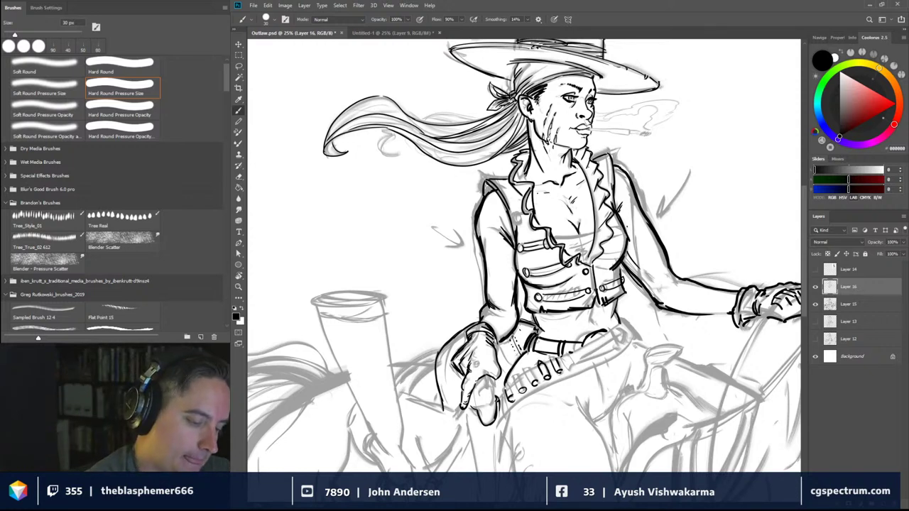
key("bracketleft")
left_click_drag(524, 372, 537, 379)
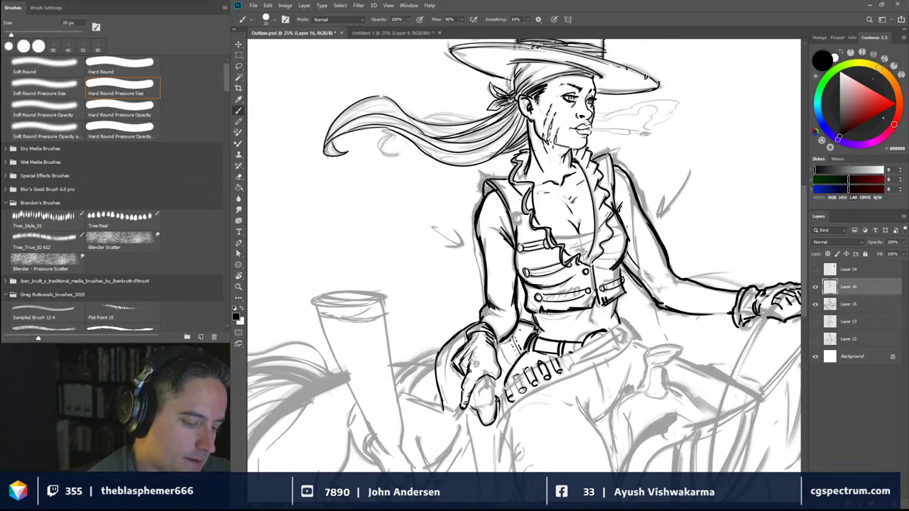
mouse_move(515, 378)
left_mouse_down()
mouse_move(523, 386)
mouse_move(516, 398)
mouse_move(504, 391)
mouse_move(532, 365)
left_mouse_up()
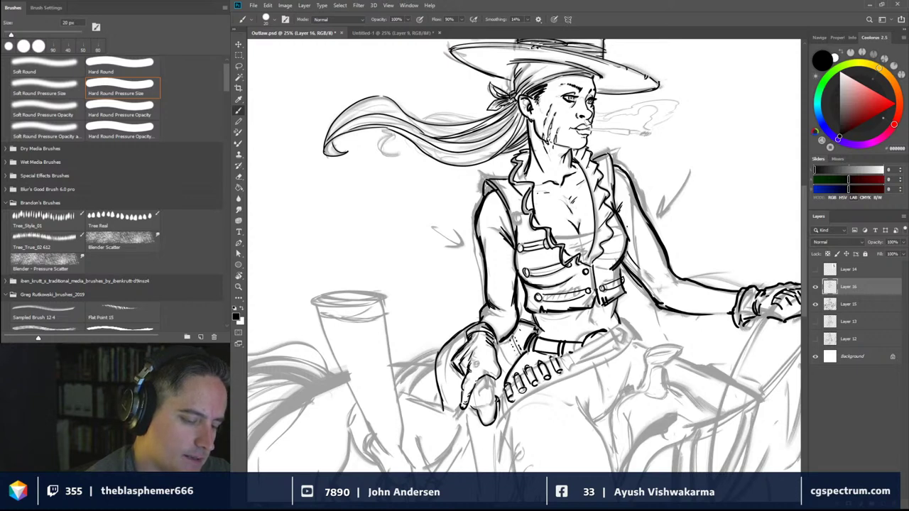
left_click_drag(557, 357, 563, 374)
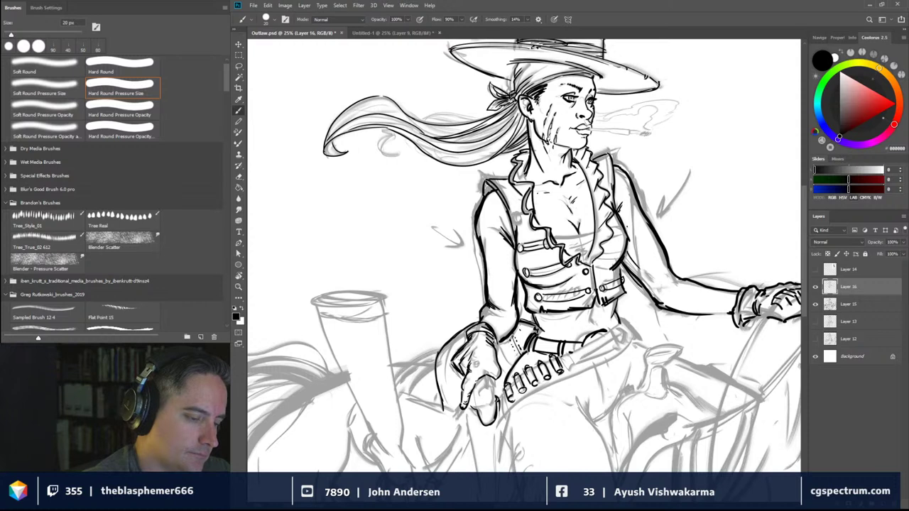
Strengthen the crease by the front armhole and thicken the outer edge of the outstretched sleeve
left_click_drag(476, 223, 479, 238)
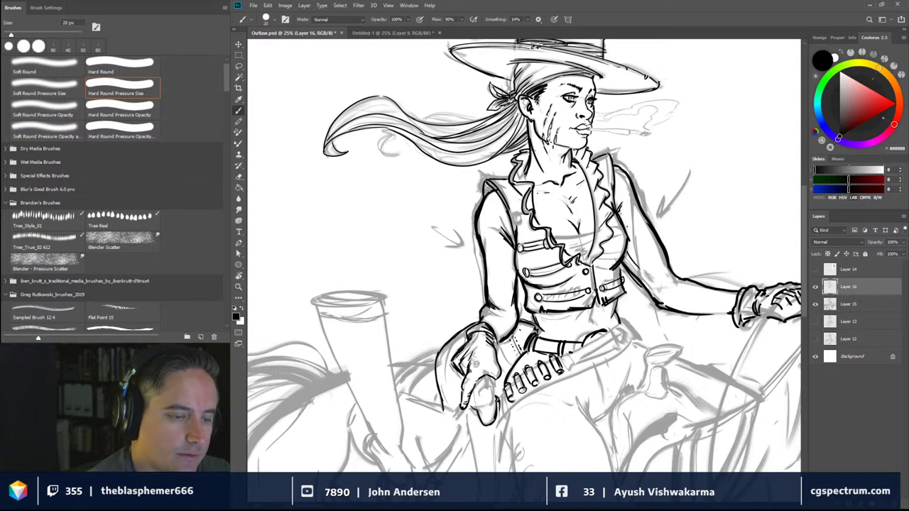
left_click_drag(622, 204, 619, 220)
mouse_move(623, 261)
left_mouse_down()
mouse_move(647, 288)
mouse_move(668, 267)
mouse_move(624, 175)
left_mouse_up()
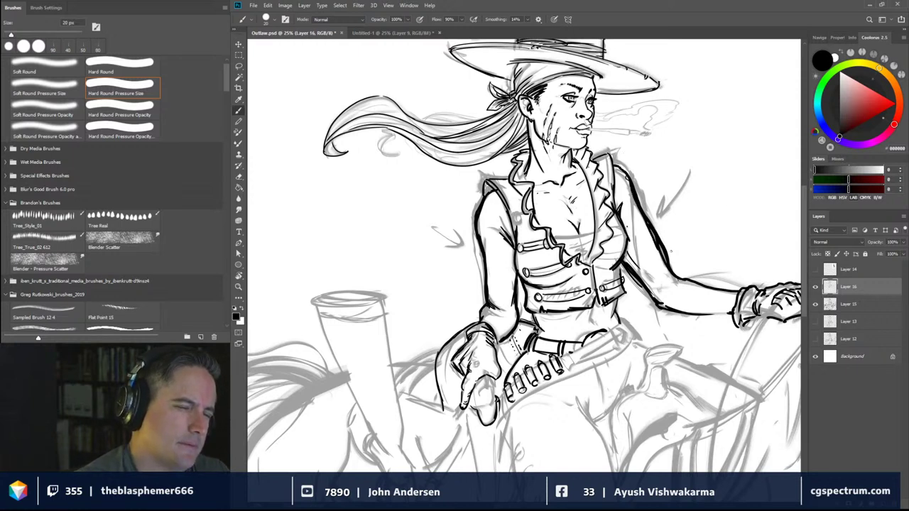
Ink small details inside the pistol grip below the gloved hand, undoing the unwanted strokes
left_click_drag(550, 427, 587, 229)
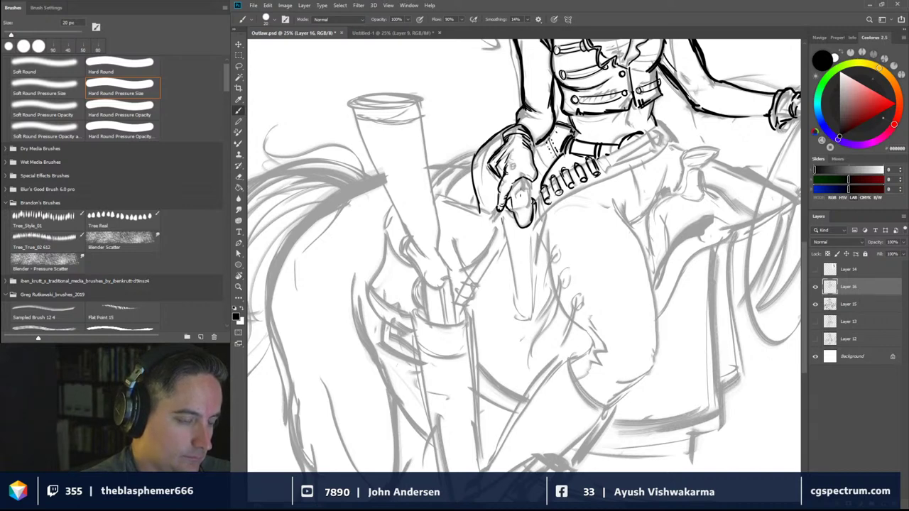
mouse_move(525, 183)
left_mouse_down()
mouse_move(523, 213)
mouse_move(532, 204)
left_mouse_up()
key("ctrl+z")
key("ctrl+z")
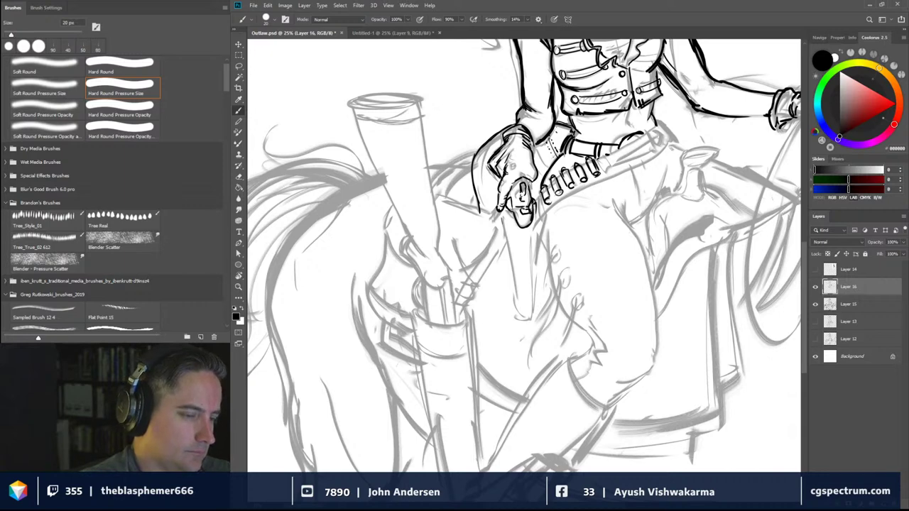
left_click_drag(495, 173, 490, 196)
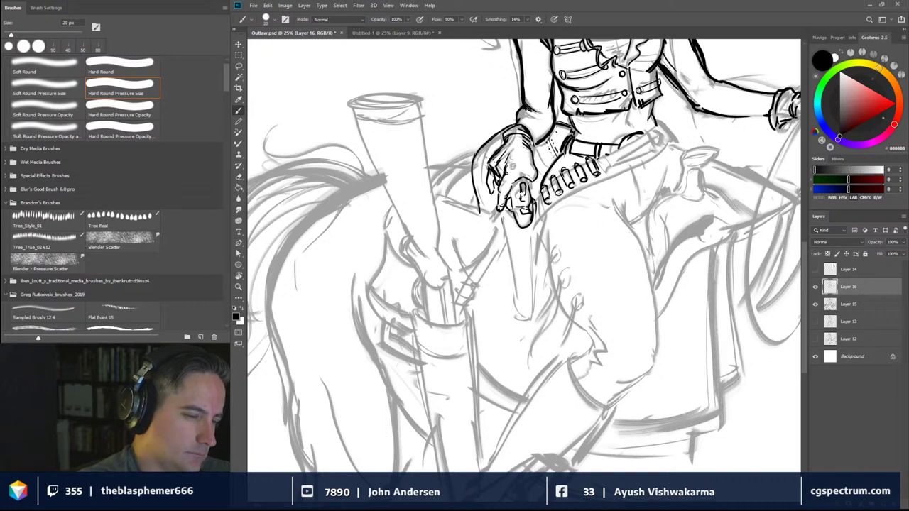
key("ctrl+z")
key("ctrl+z")
key("ctrl+z")
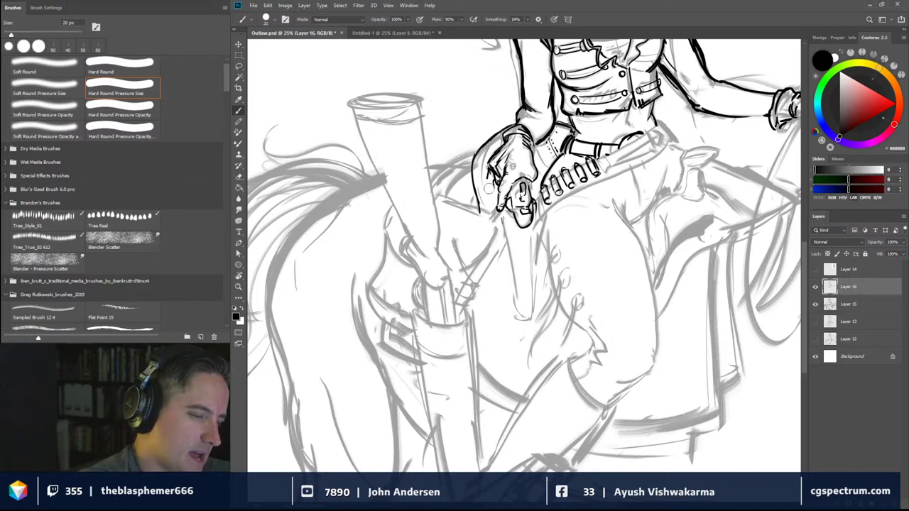
key("e")
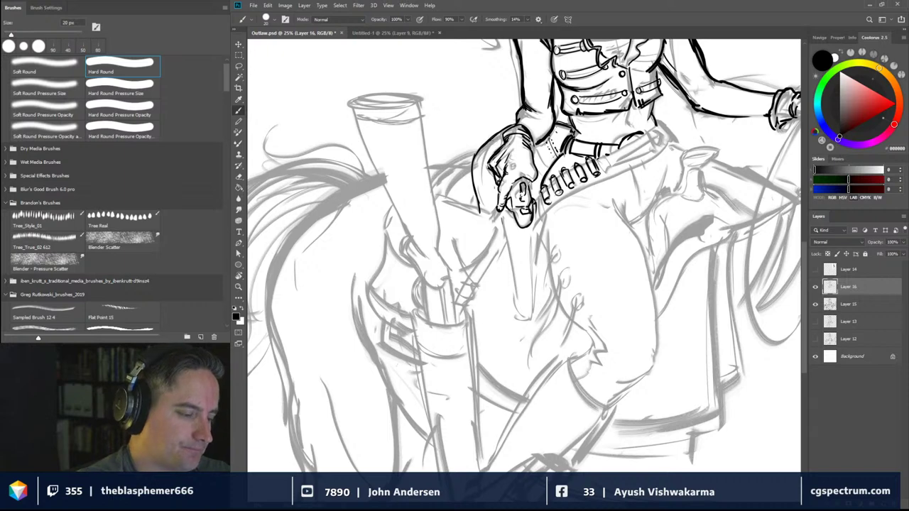
Ink the rifle stock behind the saddle with both long edges, its rounded lower end and the oval butt plate
key("period")
mouse_move(438, 246)
left_mouse_down()
mouse_move(452, 283)
mouse_move(438, 290)
mouse_move(403, 249)
mouse_move(399, 233)
mouse_move(409, 238)
mouse_move(351, 103)
left_mouse_up()
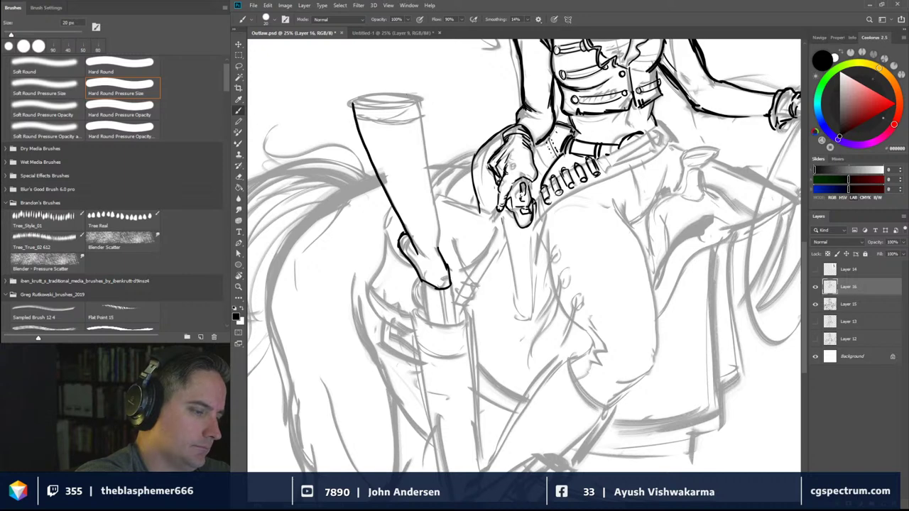
left_click_drag(418, 98, 440, 249)
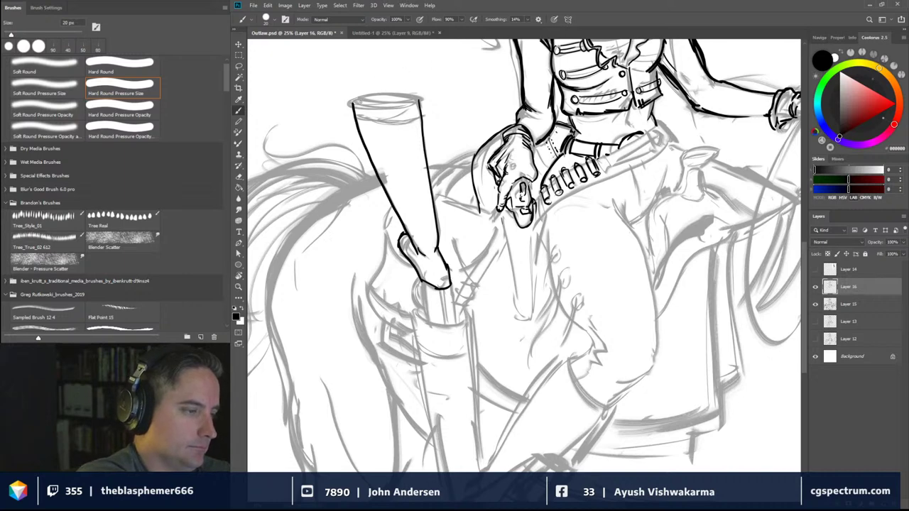
mouse_move(358, 104)
left_mouse_down()
mouse_move(423, 100)
mouse_move(350, 102)
mouse_move(415, 106)
left_mouse_up()
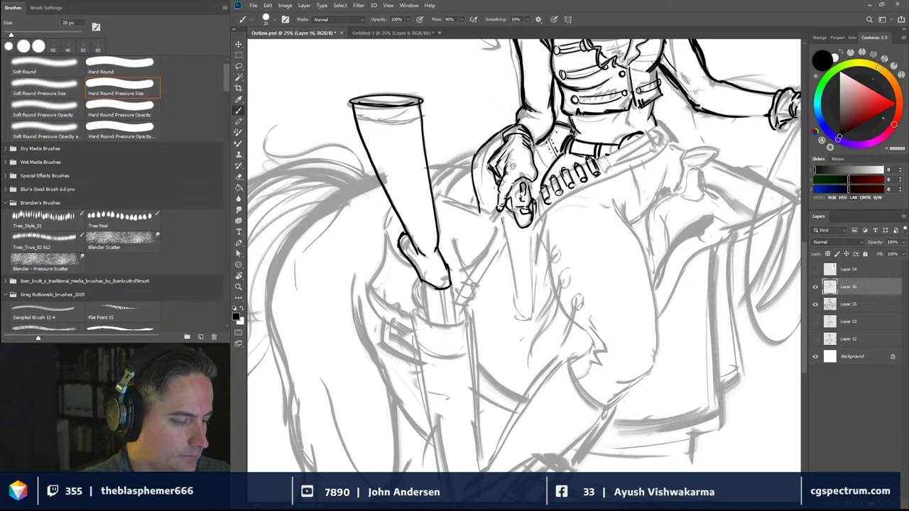
Ink the rifle's narrow section below the stock, the curved scabbard mouth around it and the small buckled strap beside it, undoing a stray stroke
mouse_move(450, 284)
left_mouse_down()
mouse_move(456, 319)
mouse_move(454, 311)
left_mouse_up()
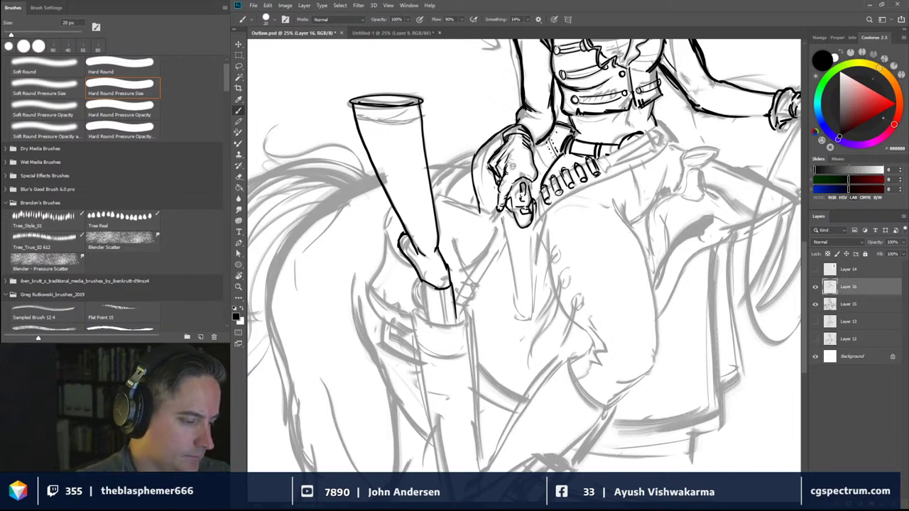
mouse_move(422, 283)
left_mouse_down()
mouse_move(424, 321)
mouse_move(420, 282)
mouse_move(413, 298)
mouse_move(436, 328)
mouse_move(466, 326)
mouse_move(471, 292)
left_mouse_up()
left_click_drag(472, 296, 485, 284)
mouse_move(467, 281)
left_mouse_down()
mouse_move(474, 275)
mouse_move(475, 282)
left_mouse_up()
key("ctrl+z")
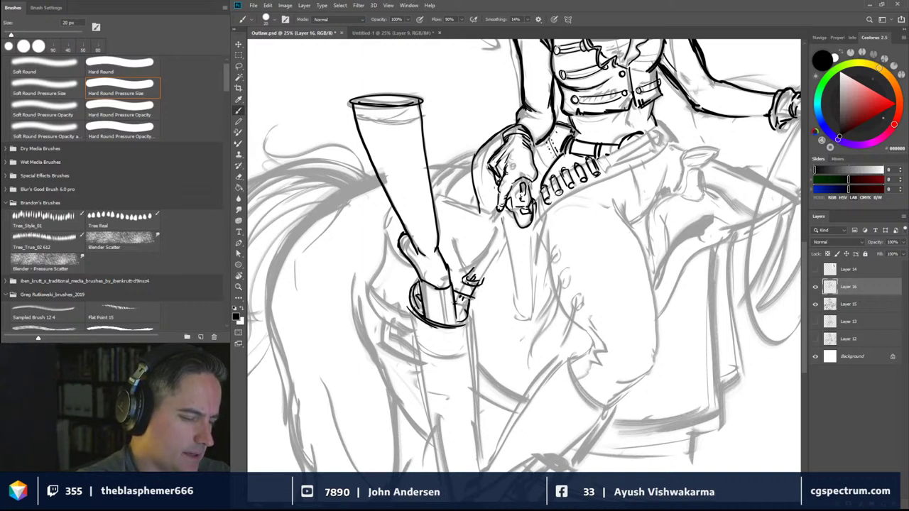
left_click_drag(504, 245, 483, 278)
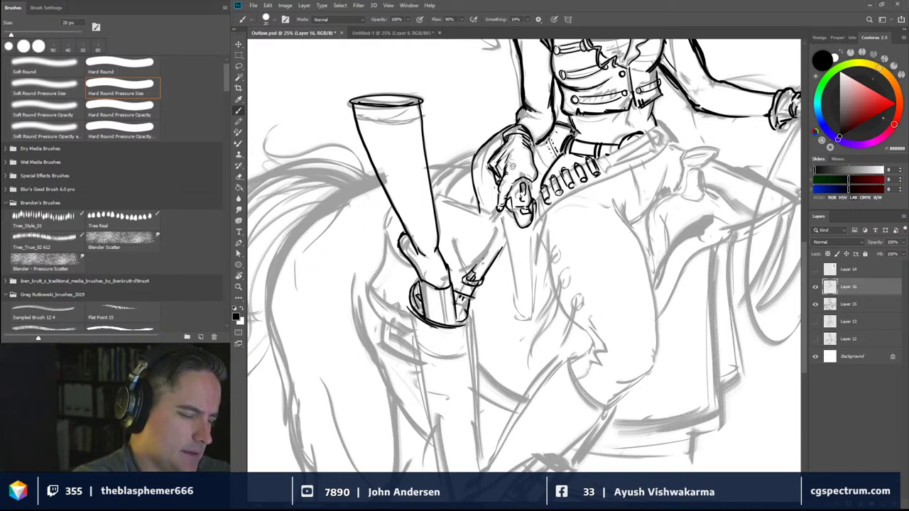
Ink both long edges of the rifle scabbard and the curved double band below its mouth
left_click_drag(470, 285, 480, 470)
left_click_drag(410, 306, 444, 472)
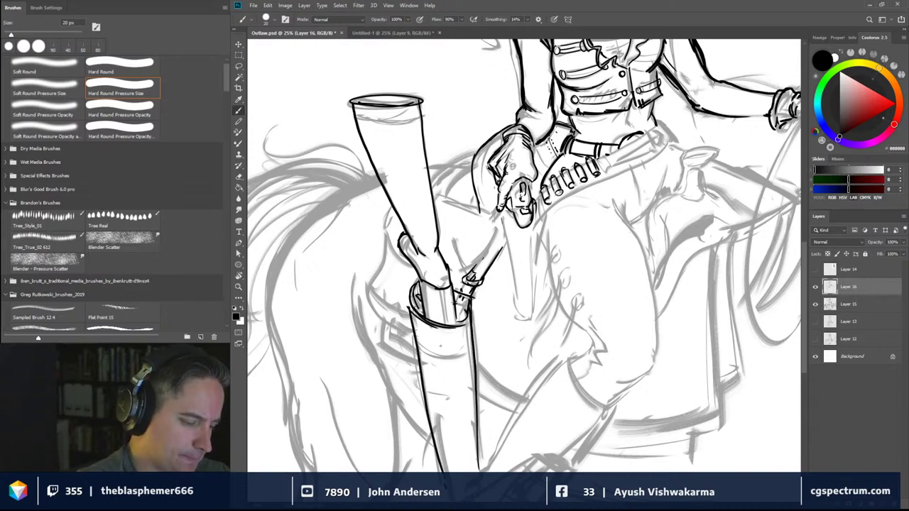
left_click_drag(418, 343, 466, 355)
left_click_drag(453, 359, 466, 357)
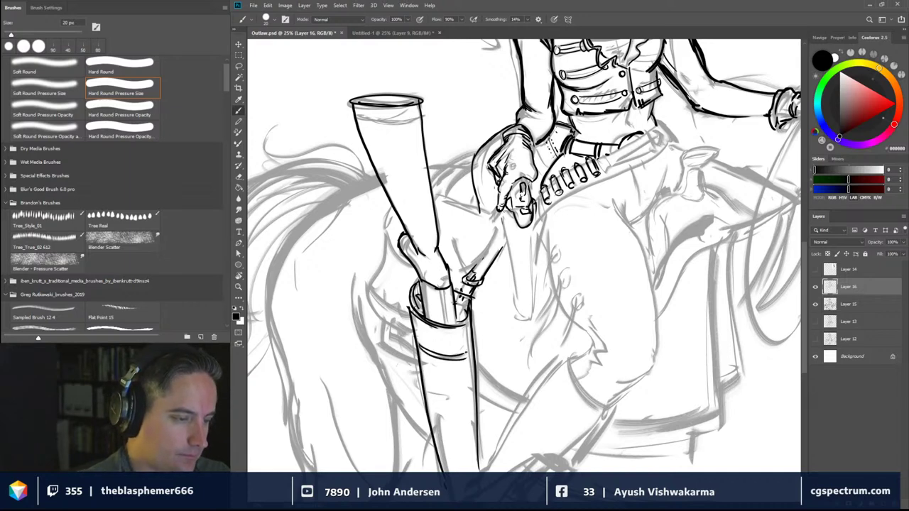
Ink the pistol holster below the grip with its tapered sides, blunt end, doubled front edge and short broken centre line
mouse_move(503, 209)
left_mouse_down()
mouse_move(518, 315)
mouse_move(533, 313)
left_mouse_up()
left_click_drag(535, 202, 533, 323)
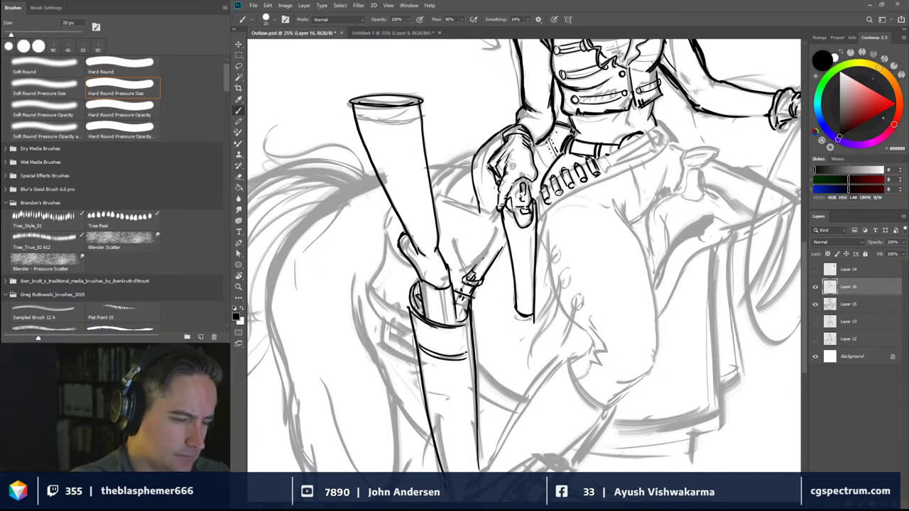
mouse_move(538, 199)
left_mouse_down()
mouse_move(547, 216)
mouse_move(537, 283)
left_mouse_up()
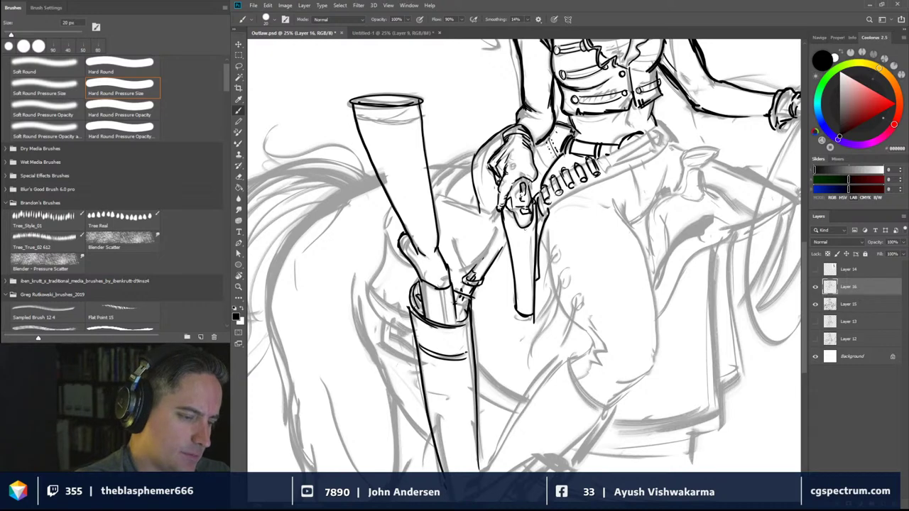
mouse_move(525, 232)
left_mouse_down()
mouse_move(528, 315)
mouse_move(534, 293)
left_mouse_up()
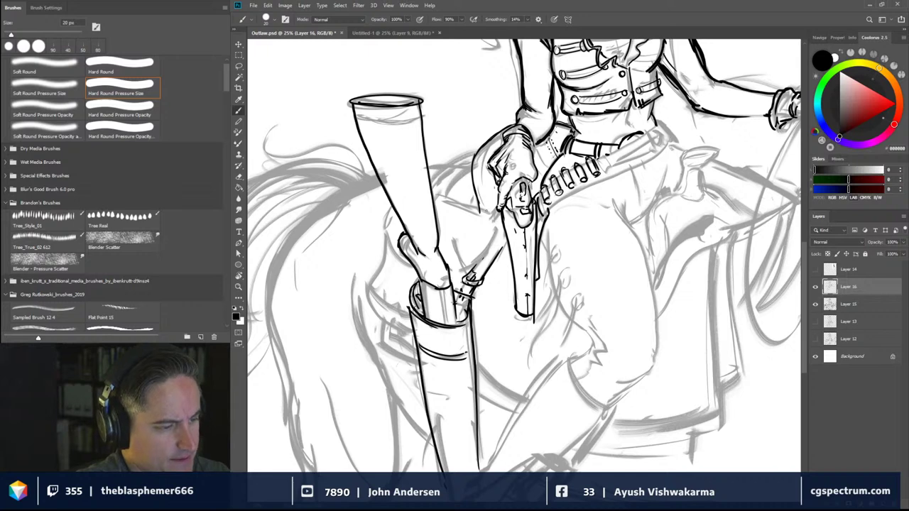
Ink the strap running from the holster to the rifle stock and the rear contours of the saddle around the stock
mouse_move(487, 213)
left_mouse_down()
mouse_move(497, 241)
mouse_move(498, 225)
left_mouse_up()
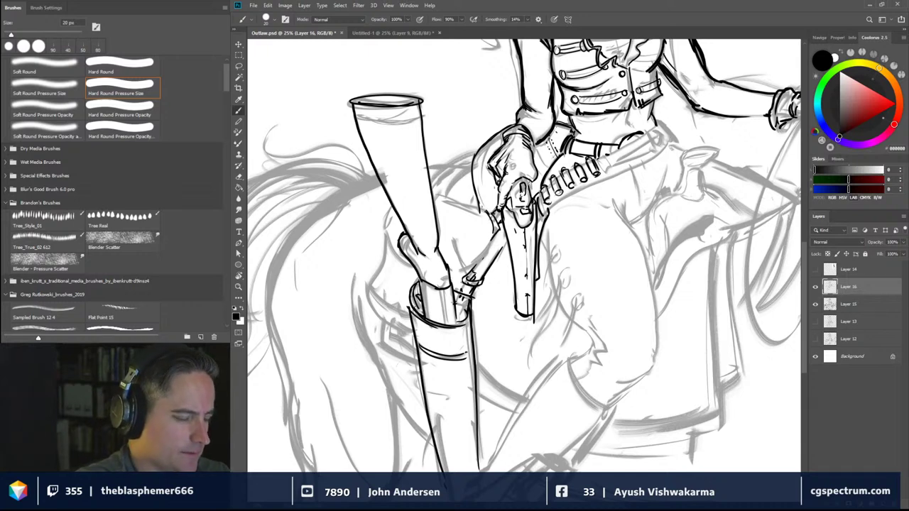
mouse_move(483, 216)
left_mouse_down()
mouse_move(443, 263)
mouse_move(477, 239)
mouse_move(490, 240)
mouse_move(464, 255)
mouse_move(480, 256)
mouse_move(474, 265)
mouse_move(448, 274)
left_mouse_up()
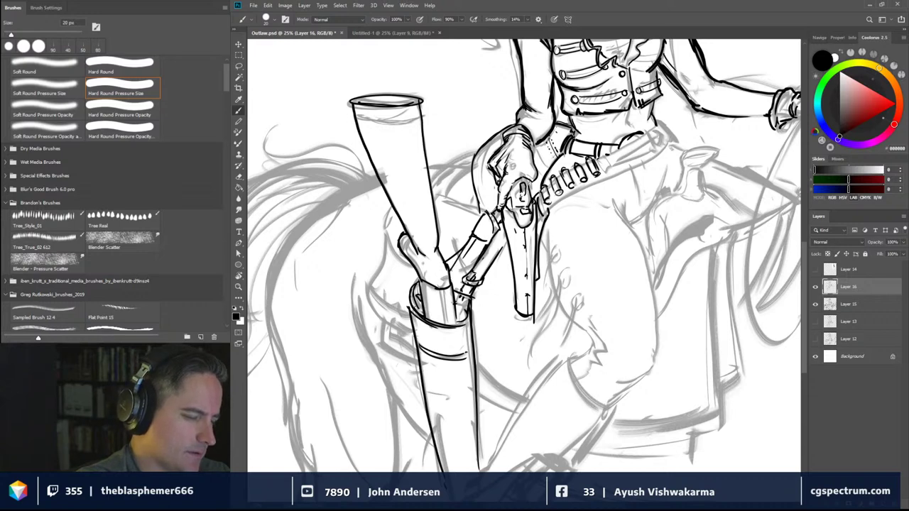
mouse_move(384, 229)
left_mouse_down()
mouse_move(364, 280)
mouse_move(408, 313)
left_mouse_up()
mouse_move(361, 278)
left_mouse_down()
mouse_move(376, 308)
mouse_move(410, 327)
left_mouse_up()
mouse_move(413, 268)
left_mouse_down()
mouse_move(390, 253)
mouse_move(380, 226)
mouse_move(389, 207)
mouse_move(467, 208)
mouse_move(484, 213)
mouse_move(478, 237)
left_mouse_up()
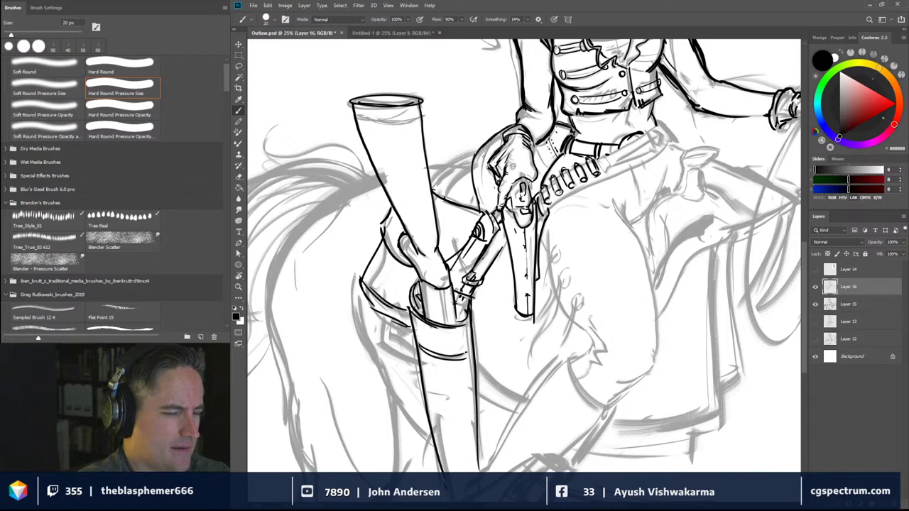
Ink the jagged fleece edge and short hatching on the saddle behind the gloved hand, plus the horse's back line
mouse_move(450, 181)
left_mouse_down()
mouse_move(442, 194)
mouse_move(464, 160)
left_mouse_up()
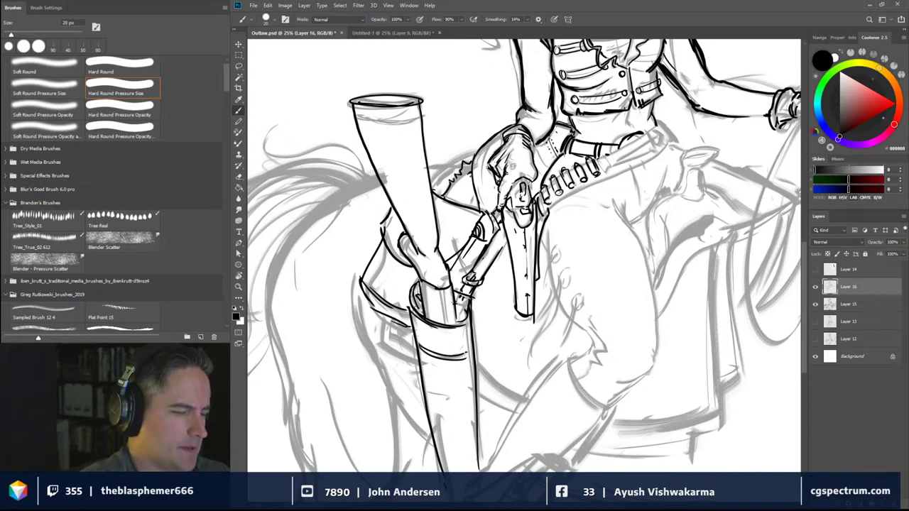
mouse_move(447, 196)
left_mouse_down()
mouse_move(474, 178)
mouse_move(462, 201)
left_mouse_up()
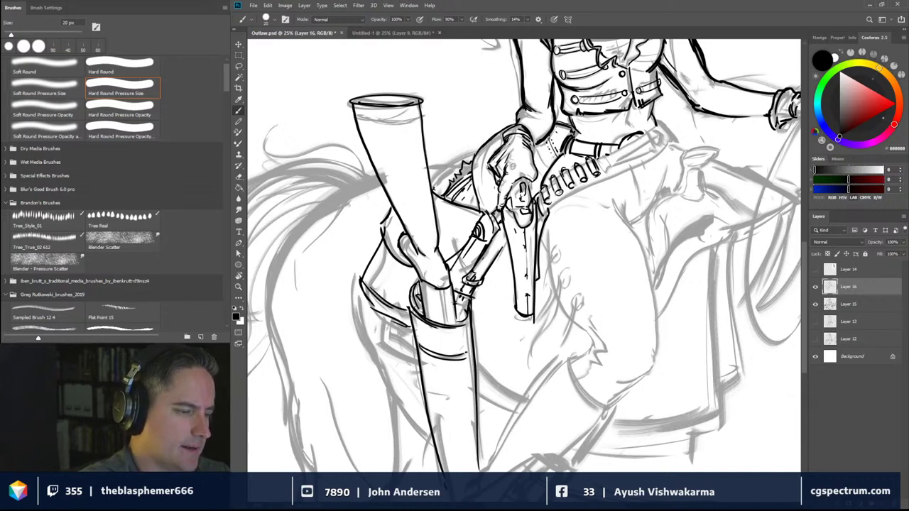
left_click_drag(429, 168, 467, 165)
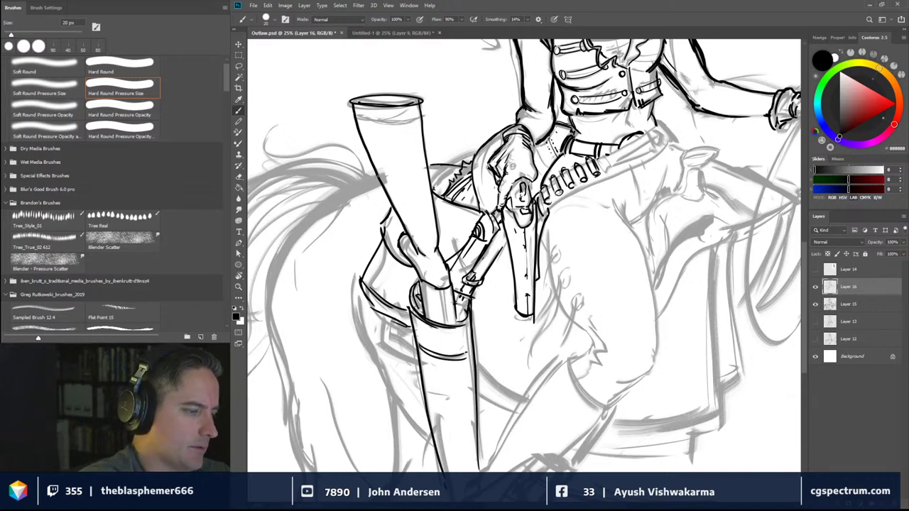
Ink the outer contour of the horse's rump and hind leg and the inner leg line beside the scabbard
mouse_move(379, 175)
left_mouse_down()
mouse_move(314, 204)
mouse_move(279, 250)
mouse_move(265, 309)
mouse_move(290, 369)
mouse_move(284, 398)
mouse_move(304, 471)
left_mouse_up()
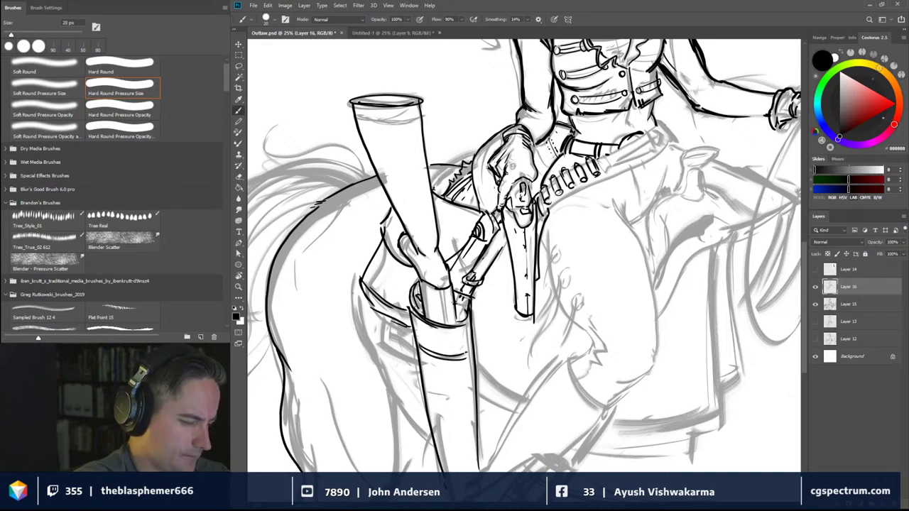
mouse_move(360, 312)
left_mouse_down()
mouse_move(403, 417)
mouse_move(433, 446)
mouse_move(406, 430)
mouse_move(402, 483)
left_mouse_up()
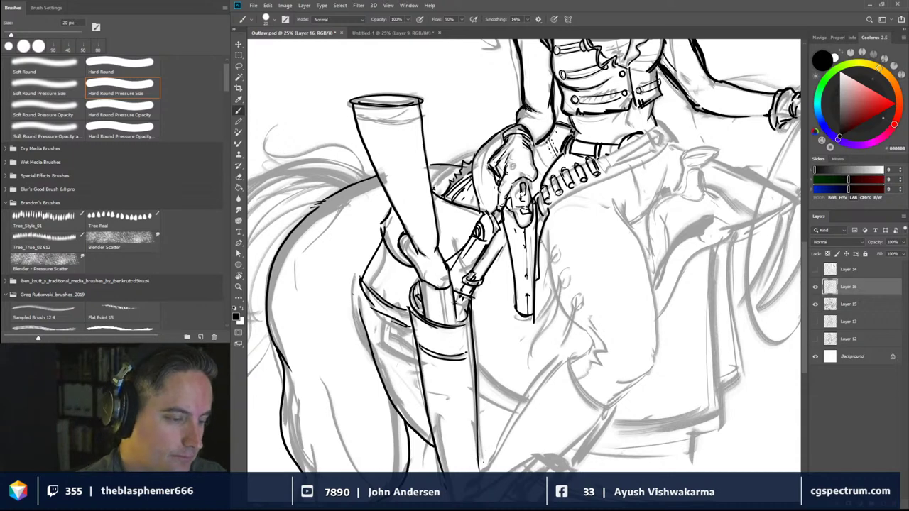
Ink the rider's bent thigh with its front and back contours, hip creases, rounded knee and the folds behind the knee
left_click_drag(543, 238, 539, 252)
mouse_move(613, 195)
left_mouse_down()
mouse_move(623, 222)
mouse_move(620, 193)
mouse_move(657, 328)
mouse_move(655, 352)
mouse_move(634, 377)
left_mouse_up()
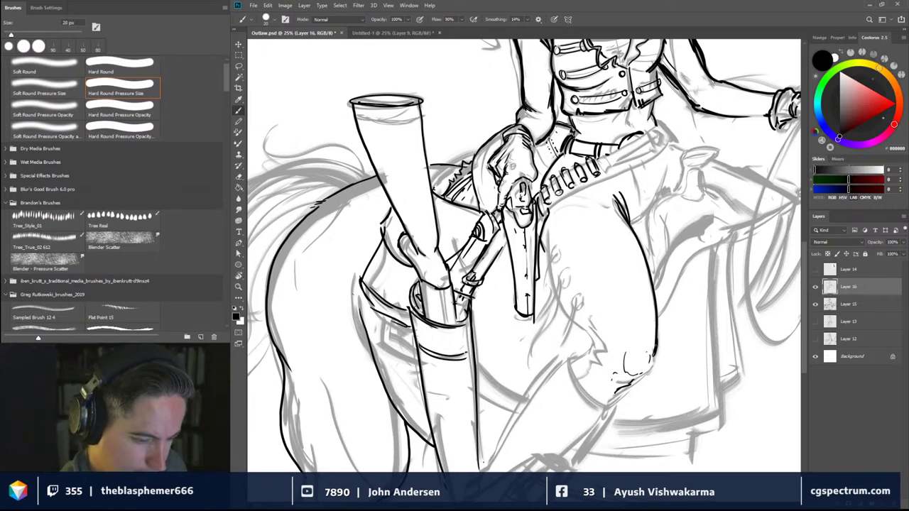
left_click_drag(655, 355, 605, 405)
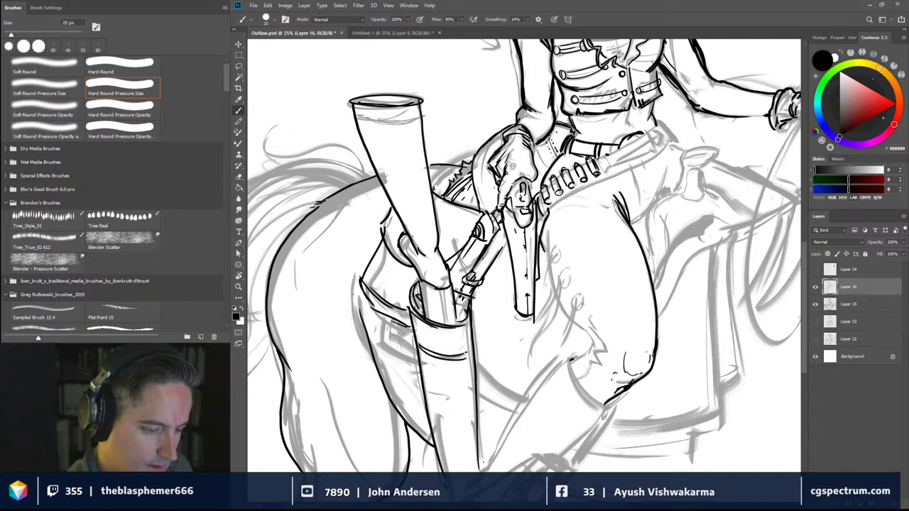
mouse_move(572, 360)
left_mouse_down()
mouse_move(592, 349)
mouse_move(591, 336)
mouse_move(571, 321)
left_mouse_up()
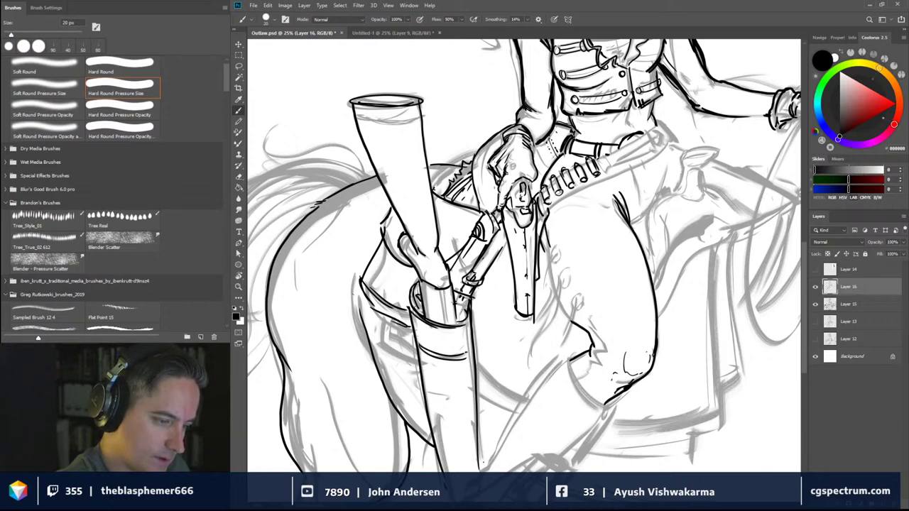
mouse_move(554, 262)
left_mouse_down()
mouse_move(605, 350)
mouse_move(577, 380)
mouse_move(593, 363)
left_mouse_up()
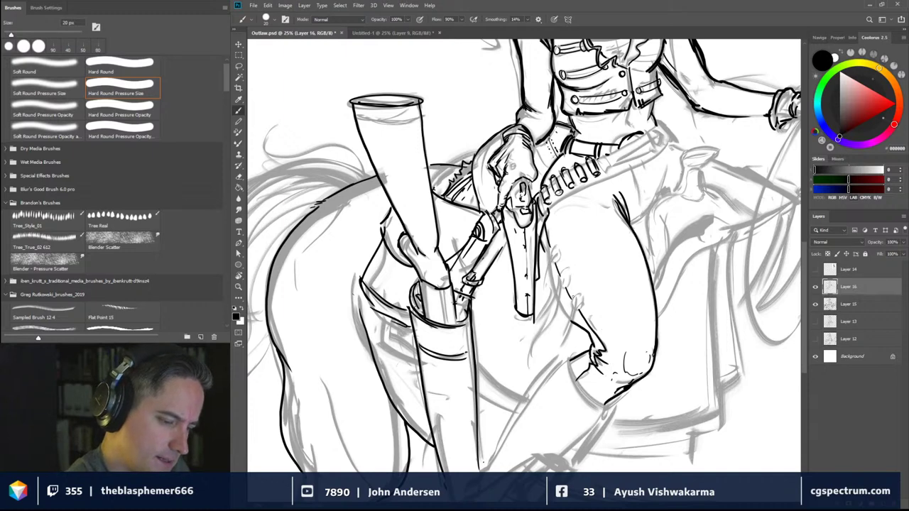
Ink three round studs along the back edge of the thigh with pointed leather laces hanging from them
mouse_move(569, 297)
left_mouse_down()
mouse_move(580, 311)
mouse_move(572, 306)
left_mouse_up()
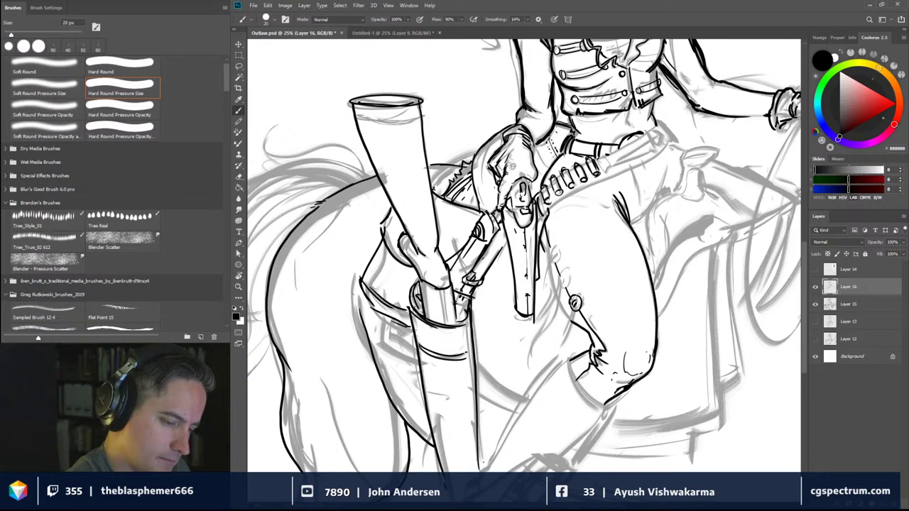
left_click_drag(560, 274, 567, 289)
left_click_drag(558, 271, 565, 285)
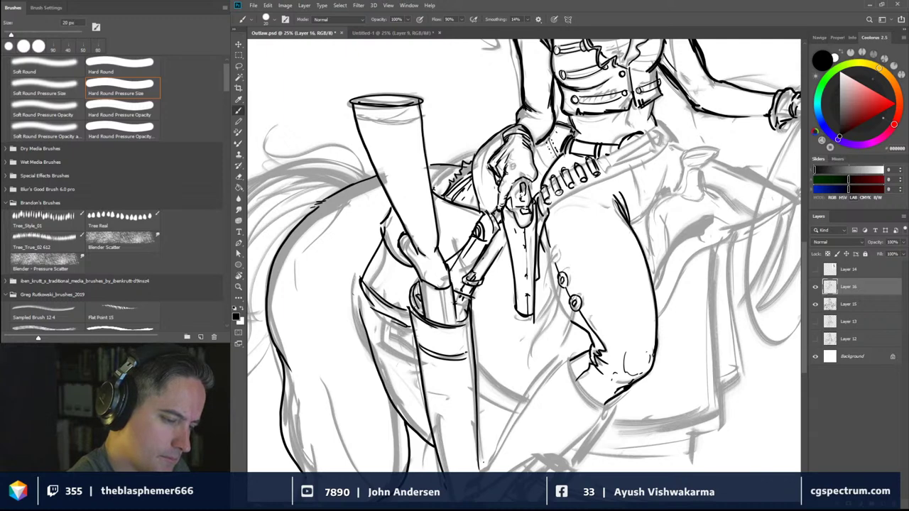
mouse_move(552, 252)
left_mouse_down()
mouse_move(540, 296)
mouse_move(548, 274)
mouse_move(554, 300)
mouse_move(533, 329)
left_mouse_up()
left_click_drag(555, 298, 539, 347)
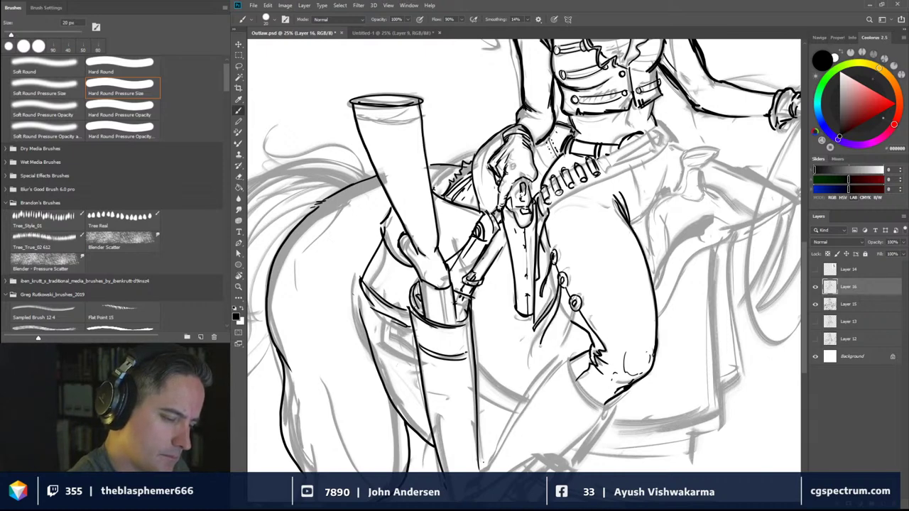
left_click_drag(559, 292, 540, 339)
left_click_drag(573, 307, 558, 356)
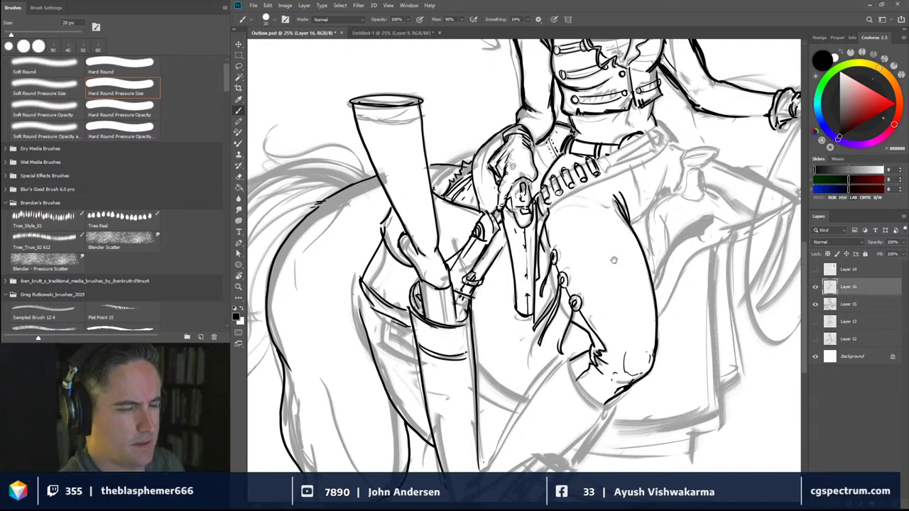
Ink the lower and upper edges of the slanted gun belt across the hips
left_click_drag(614, 260, 599, 321)
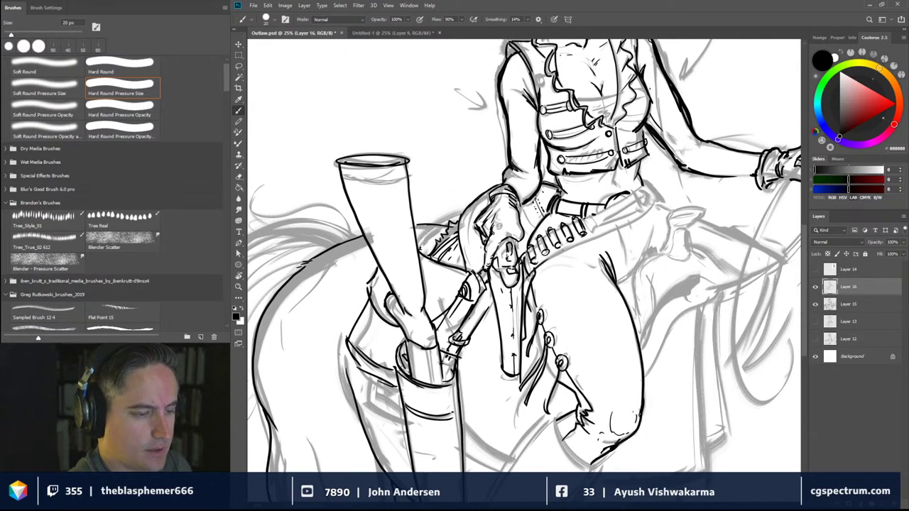
left_click_drag(538, 262, 657, 203)
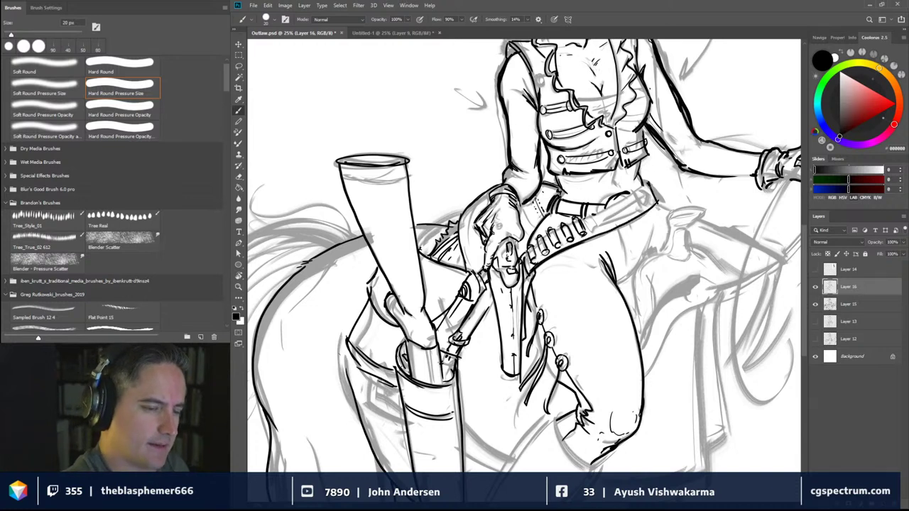
left_click_drag(582, 218, 647, 183)
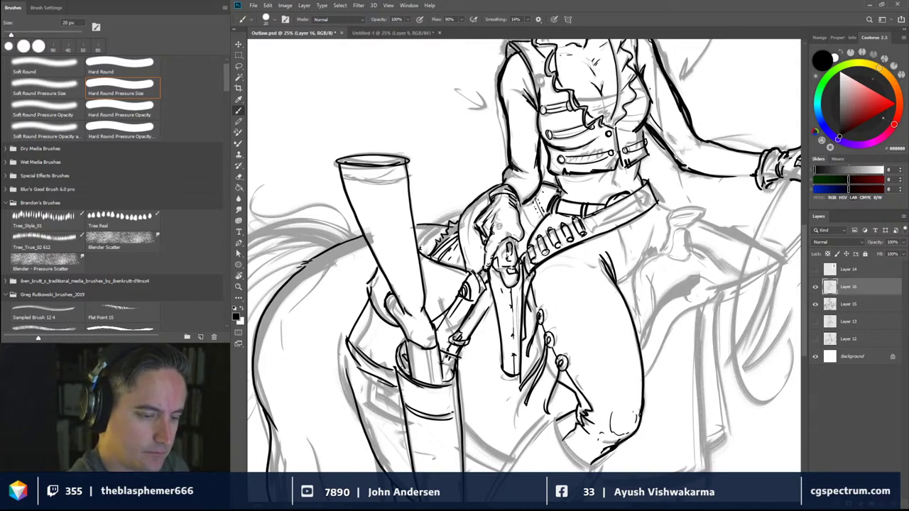
Ink the saddle horn and the curved front of the saddle, adding dotted stitching along its lower edge
mouse_move(637, 315)
left_mouse_down()
mouse_move(634, 262)
mouse_move(665, 239)
mouse_move(674, 257)
mouse_move(693, 258)
mouse_move(675, 229)
mouse_move(703, 211)
mouse_move(667, 217)
mouse_move(705, 204)
mouse_move(684, 229)
mouse_move(666, 215)
mouse_move(669, 238)
mouse_move(688, 235)
mouse_move(692, 250)
mouse_move(729, 273)
left_mouse_up()
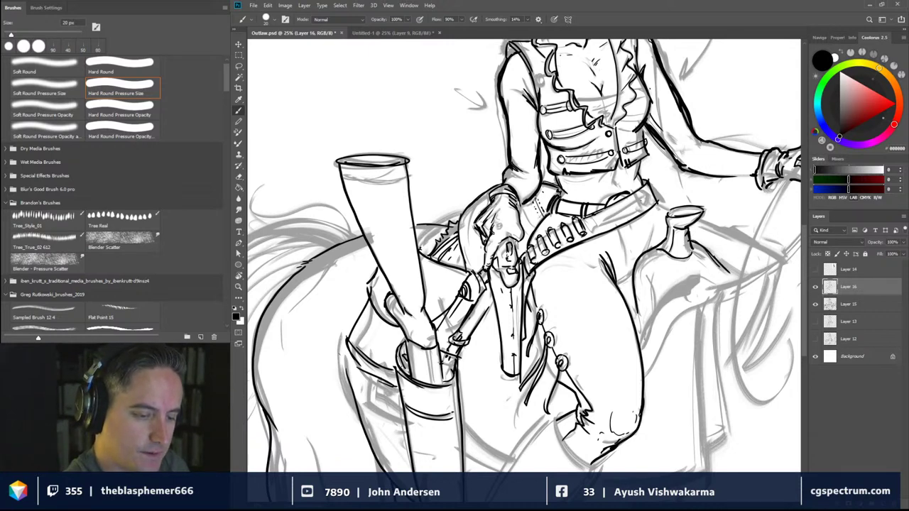
mouse_move(643, 350)
left_mouse_down()
mouse_move(665, 272)
mouse_move(644, 257)
mouse_move(665, 277)
mouse_move(715, 276)
left_mouse_up()
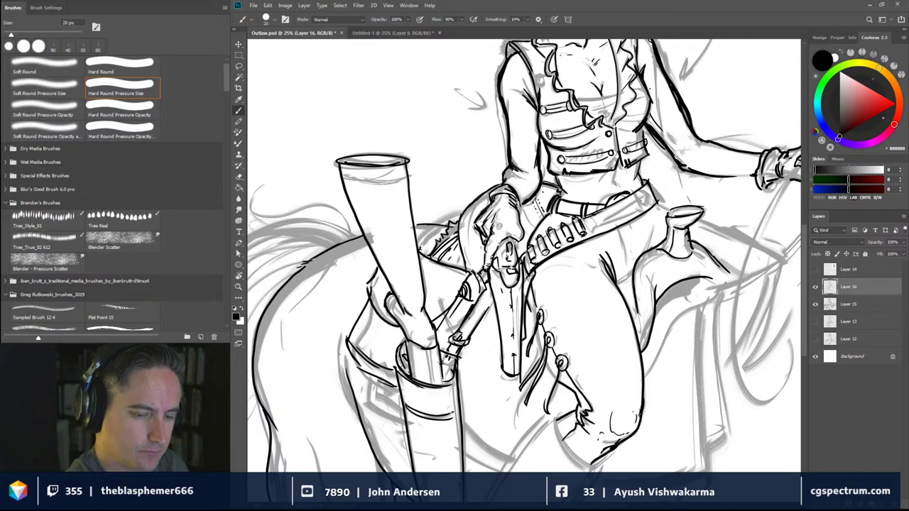
mouse_move(711, 285)
left_mouse_down()
mouse_move(731, 281)
mouse_move(696, 299)
mouse_move(643, 379)
left_mouse_up()
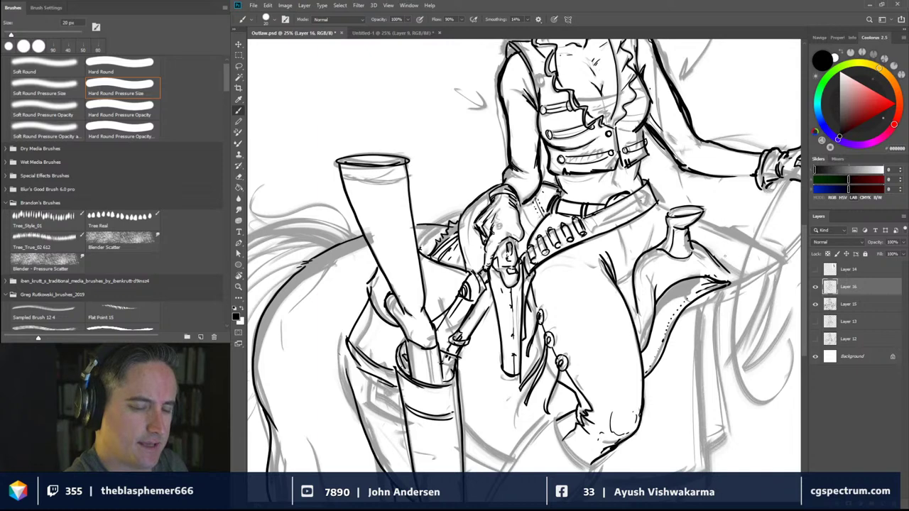
Ink the ragged, fringed front and bottom edges of the saddle blanket hanging below the front of the saddle
mouse_move(734, 285)
left_mouse_down()
mouse_move(713, 295)
mouse_move(696, 338)
mouse_move(710, 458)
mouse_move(701, 473)
left_mouse_up()
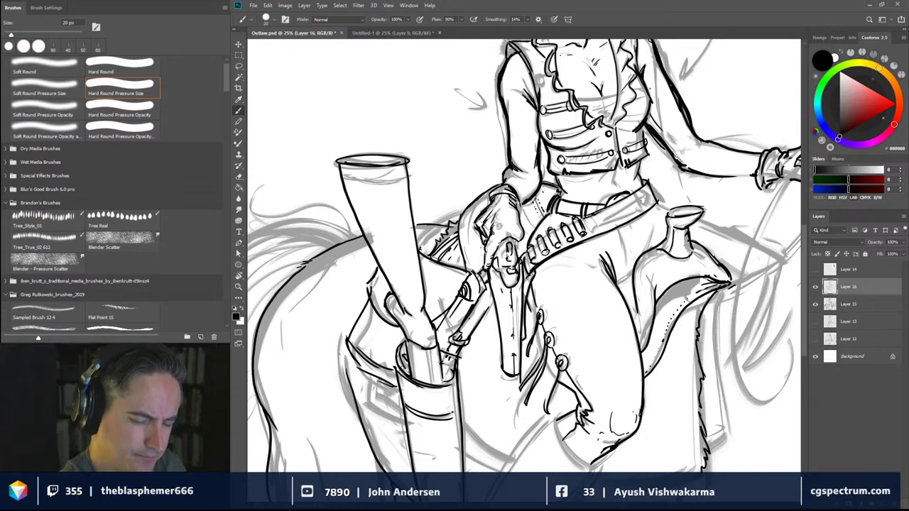
mouse_move(718, 291)
left_mouse_down()
mouse_move(725, 430)
mouse_move(718, 459)
mouse_move(704, 446)
left_mouse_up()
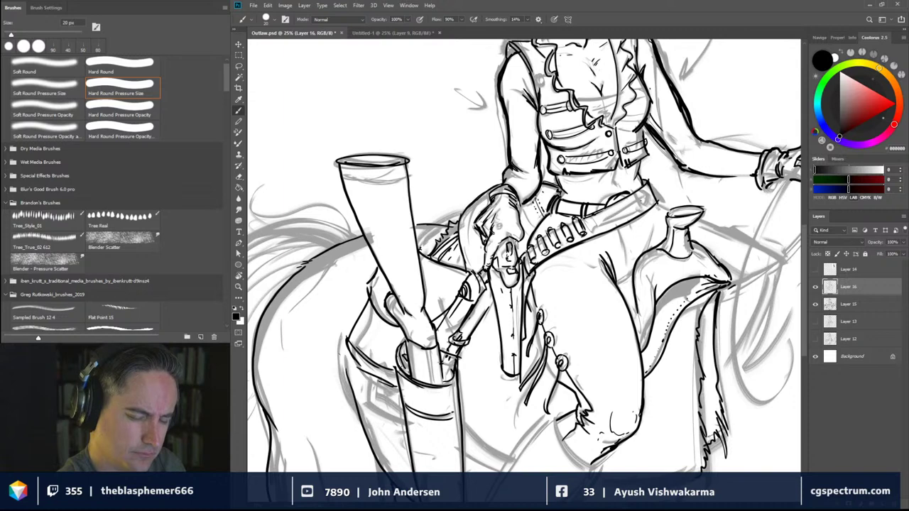
left_click_drag(726, 376, 720, 392)
scroll(692, 415, "down", 5)
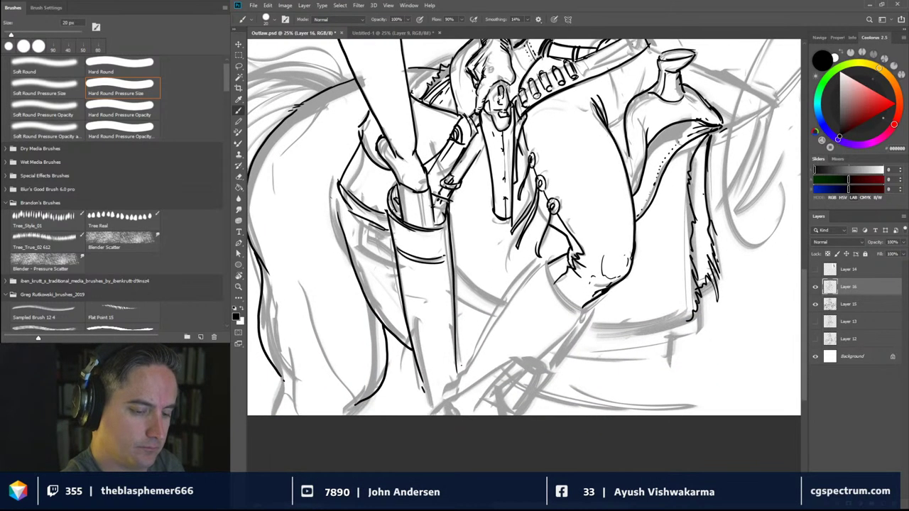
left_click_drag(687, 315, 653, 331)
left_click_drag(636, 331, 587, 330)
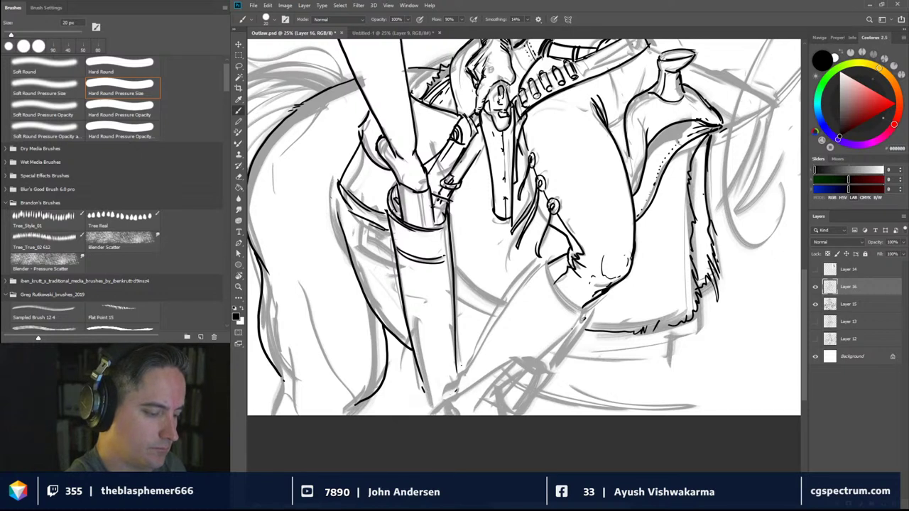
Ink the curved sides of the cowgirl's near lower leg and the slanted parallel lines crossing beneath it at the foot
mouse_move(457, 391)
left_mouse_down()
mouse_move(500, 292)
mouse_move(544, 256)
mouse_move(570, 264)
mouse_move(551, 263)
mouse_move(582, 313)
mouse_move(568, 323)
mouse_move(584, 315)
mouse_move(534, 362)
left_mouse_up()
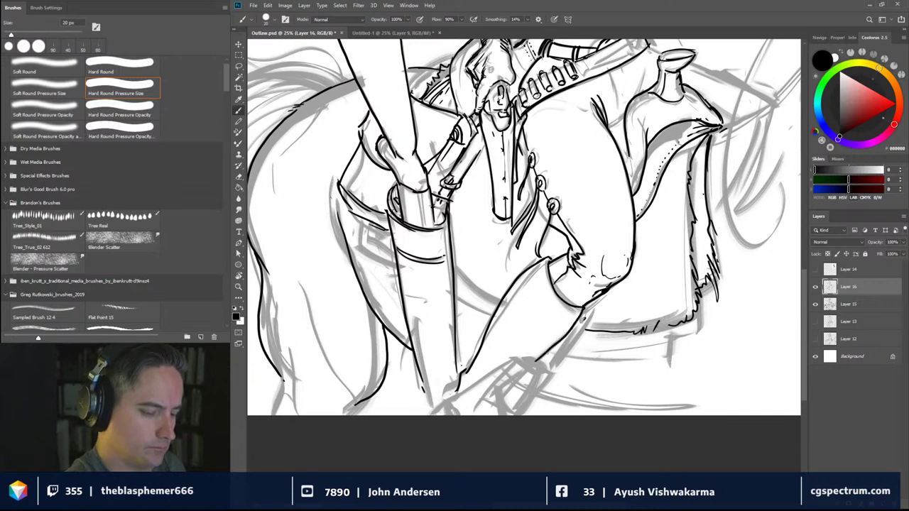
left_click_drag(473, 409, 527, 376)
left_click_drag(480, 405, 537, 371)
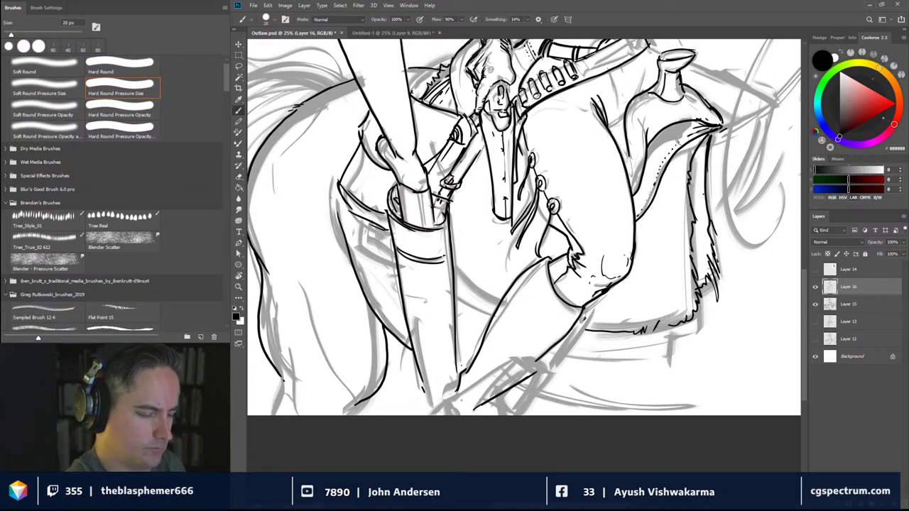
mouse_move(454, 398)
left_mouse_down()
mouse_move(525, 369)
mouse_move(490, 382)
mouse_move(512, 372)
left_mouse_up()
mouse_move(436, 412)
left_mouse_down()
mouse_move(464, 396)
mouse_move(448, 404)
left_mouse_up()
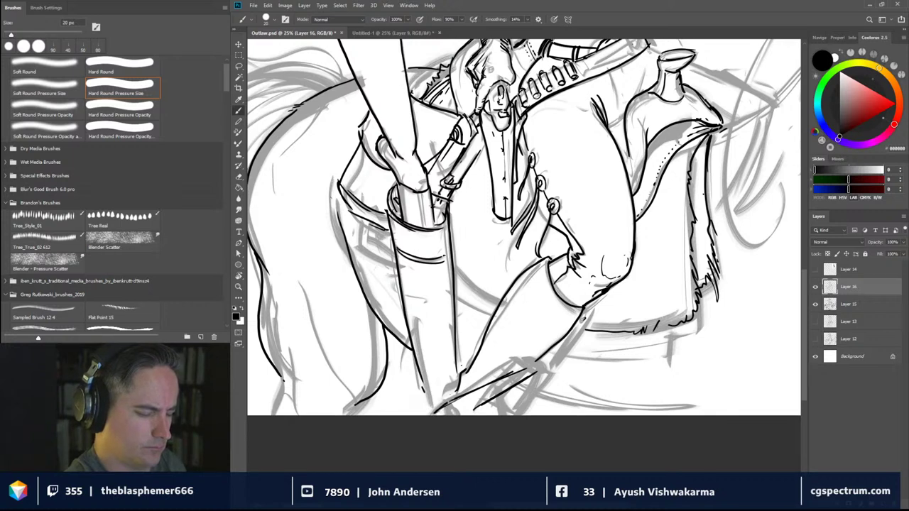
Ink the narrow stirrup strap running along the front of the lower leg from the knee to the foot
left_click_drag(538, 366, 535, 376)
mouse_move(584, 321)
left_mouse_down()
mouse_move(548, 371)
mouse_move(559, 357)
mouse_move(537, 371)
left_mouse_up()
left_click_drag(594, 300, 588, 313)
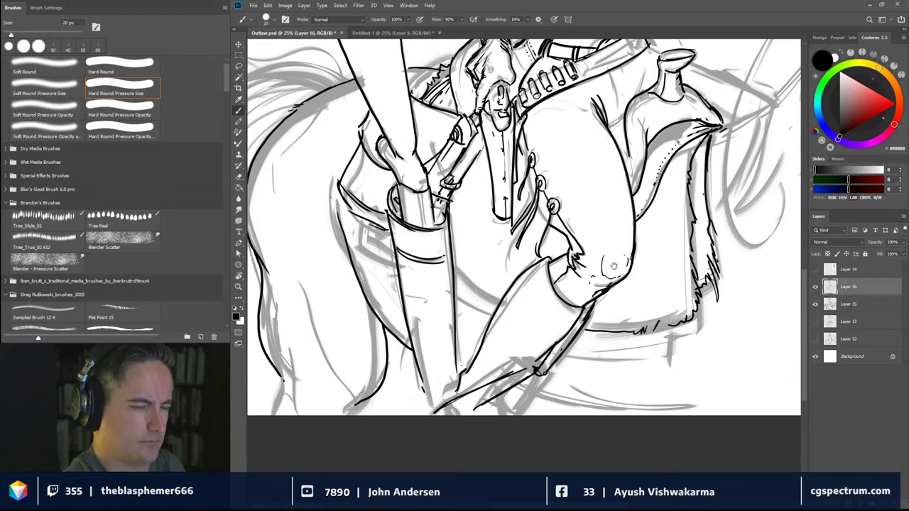
Ink the short curved saddle edge behind the holster, undoing the overlong stroke that crosses the thigh
left_click_drag(559, 263, 622, 307)
left_click_drag(621, 273, 587, 293)
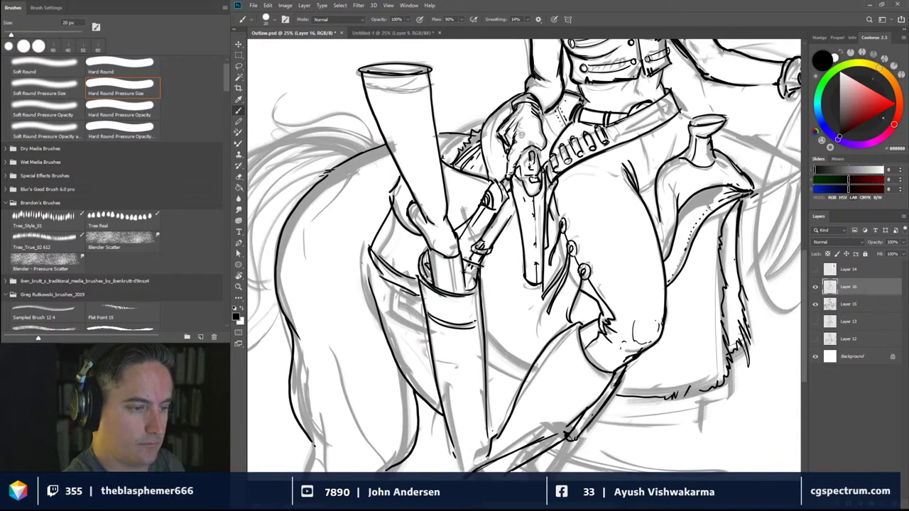
left_click_drag(501, 234, 525, 257)
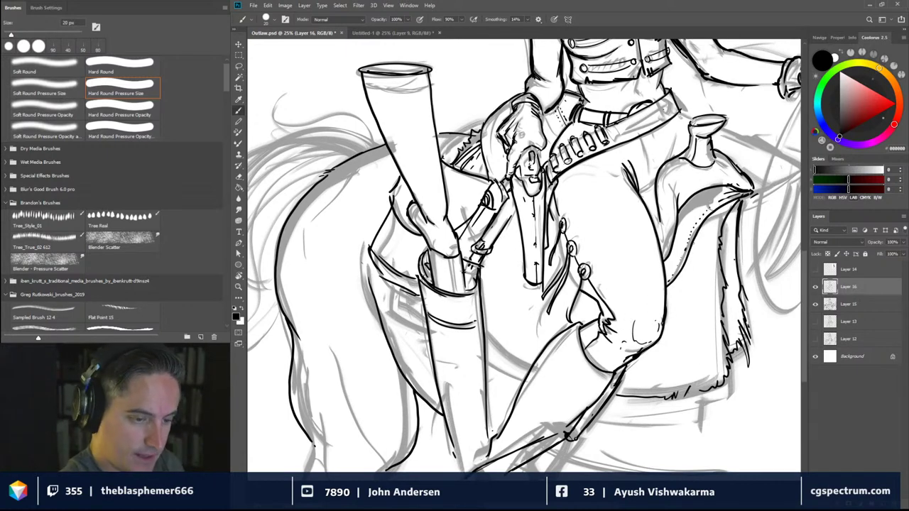
mouse_move(690, 256)
left_mouse_down()
mouse_move(603, 303)
mouse_move(511, 233)
left_mouse_up()
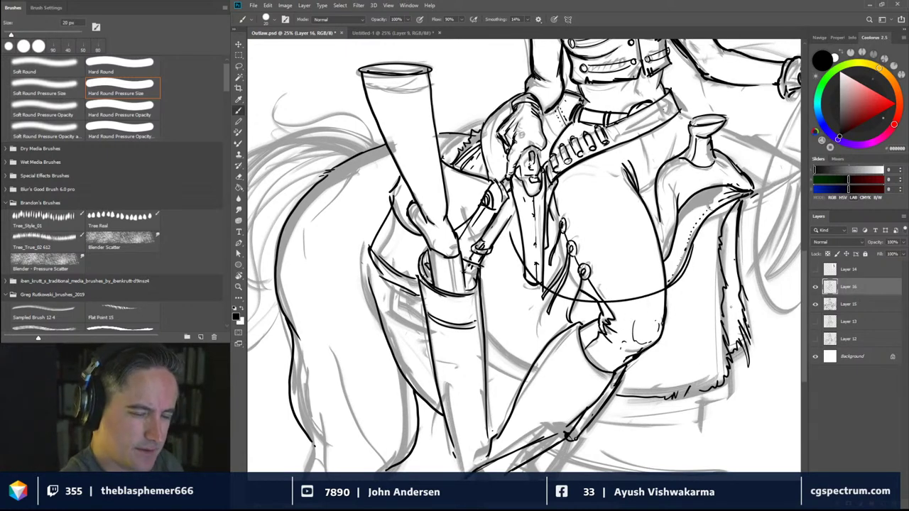
key("ctrl+z")
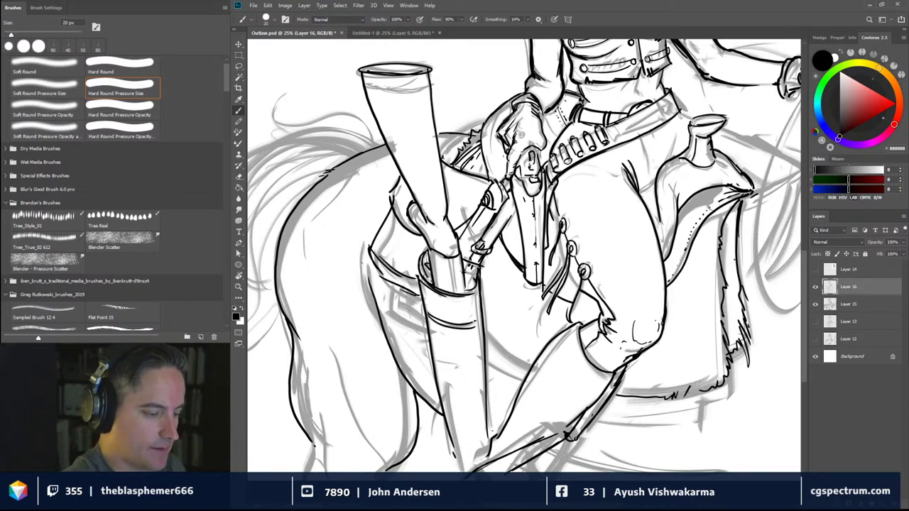
Ink the ragged, fringed edges of the saddle blanket between the rifle scabbard and the leg and behind the scabbard
left_click_drag(527, 367, 501, 345)
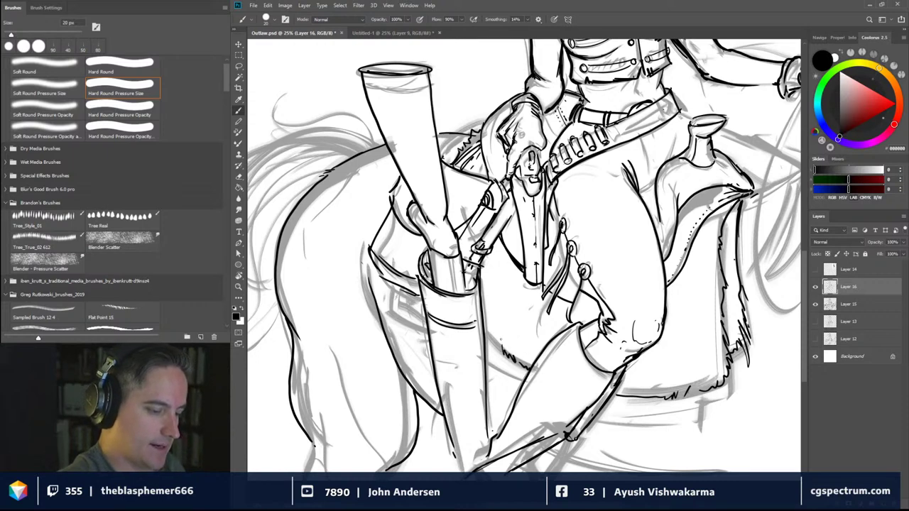
mouse_move(485, 312)
left_mouse_down()
mouse_move(507, 331)
mouse_move(487, 329)
mouse_move(489, 337)
mouse_move(515, 329)
mouse_move(505, 319)
mouse_move(494, 351)
left_mouse_up()
left_click_drag(492, 346, 505, 359)
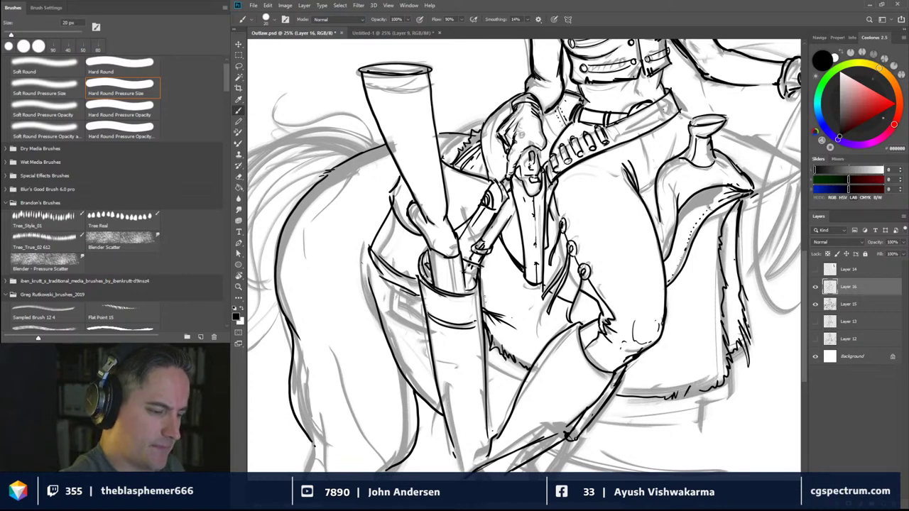
left_click_drag(483, 281, 487, 295)
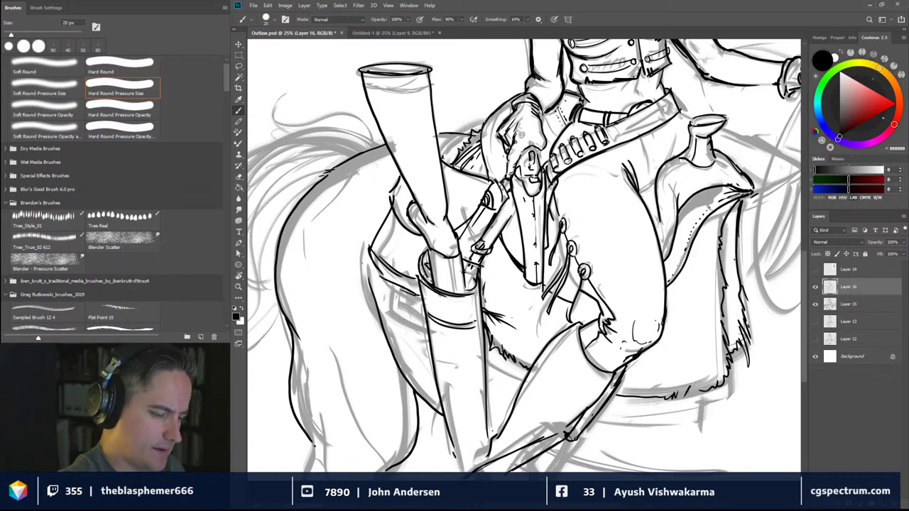
mouse_move(488, 362)
left_mouse_down()
mouse_move(492, 376)
mouse_move(525, 383)
left_mouse_up()
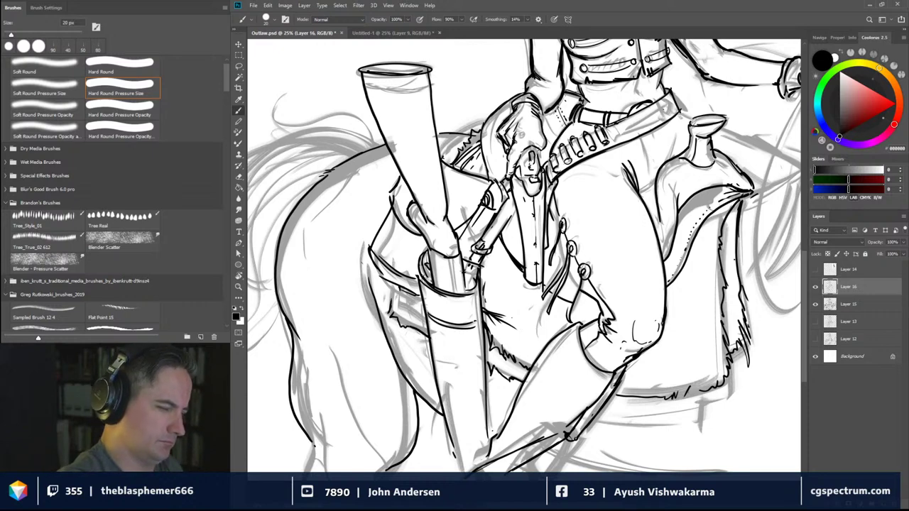
mouse_move(401, 289)
left_mouse_down()
mouse_move(395, 308)
mouse_move(424, 322)
left_mouse_up()
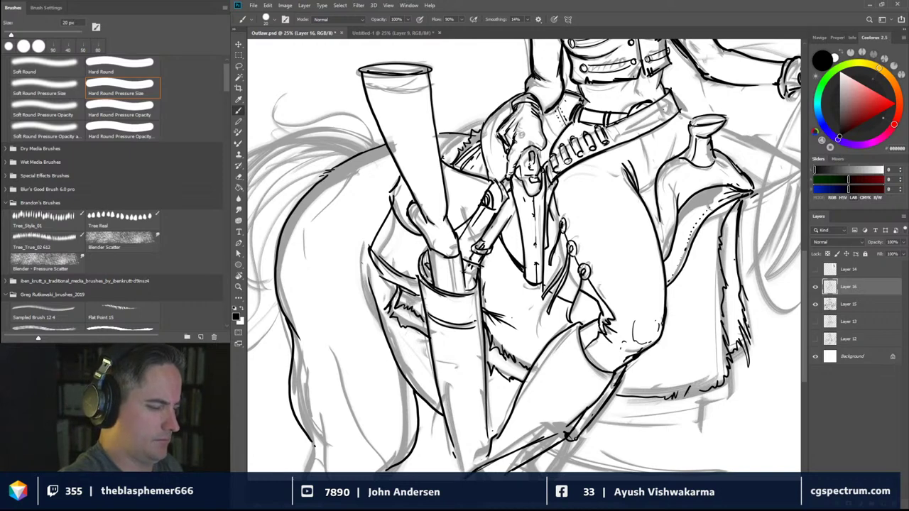
Ink the short straight edges of the stirrup beneath the foot, near the lower edge of the canvas
mouse_move(570, 434)
left_mouse_down()
mouse_move(500, 337)
mouse_move(501, 353)
mouse_move(459, 393)
mouse_move(468, 397)
mouse_move(426, 397)
mouse_move(458, 377)
left_mouse_up()
left_click_drag(574, 368, 522, 390)
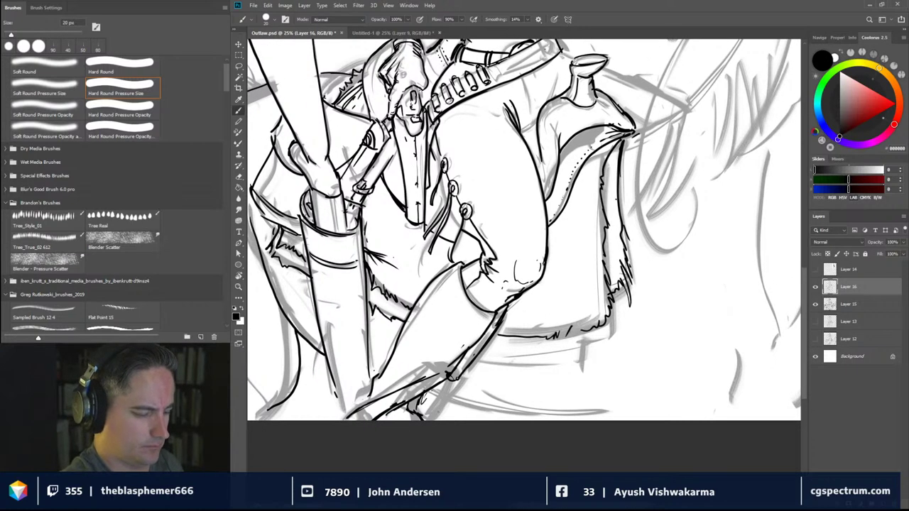
mouse_move(456, 382)
left_mouse_down()
mouse_move(461, 353)
mouse_move(425, 416)
left_mouse_up()
Ink the curved contours of the horse's lower chest and the tops of its front legs below the saddle blanket
left_click_drag(625, 383, 591, 370)
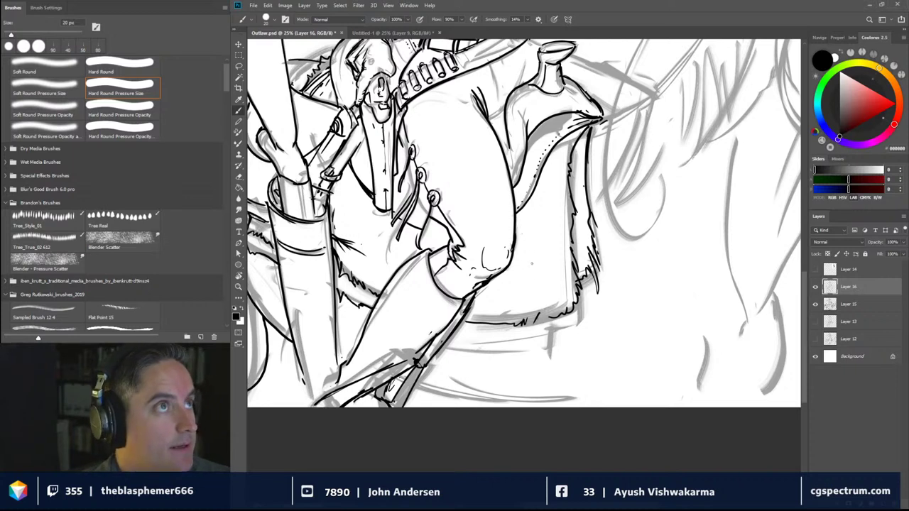
mouse_move(531, 334)
left_mouse_down()
mouse_move(540, 387)
mouse_move(556, 404)
mouse_move(610, 386)
mouse_move(624, 360)
left_mouse_up()
left_click_drag(634, 297, 632, 383)
left_click_drag(634, 332, 625, 379)
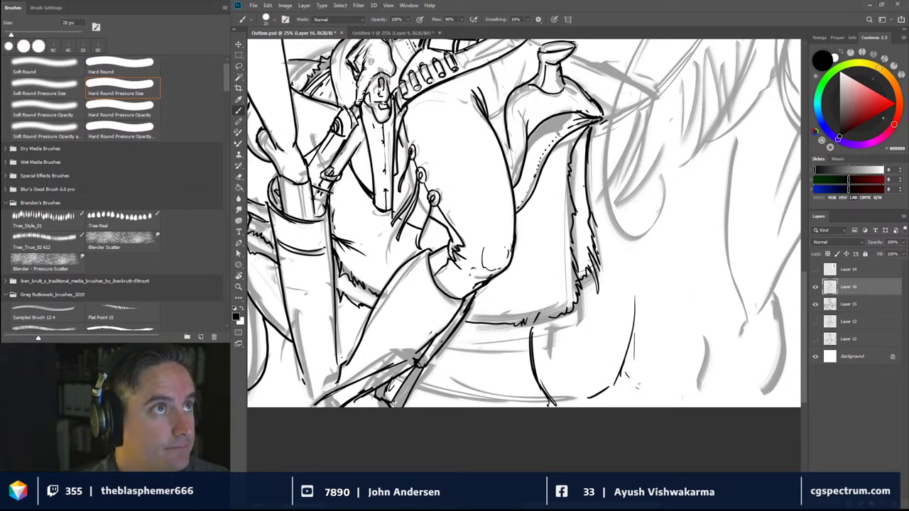
mouse_move(626, 315)
left_mouse_down()
mouse_move(627, 370)
mouse_move(661, 402)
mouse_move(709, 383)
mouse_move(715, 362)
mouse_move(723, 380)
left_mouse_up()
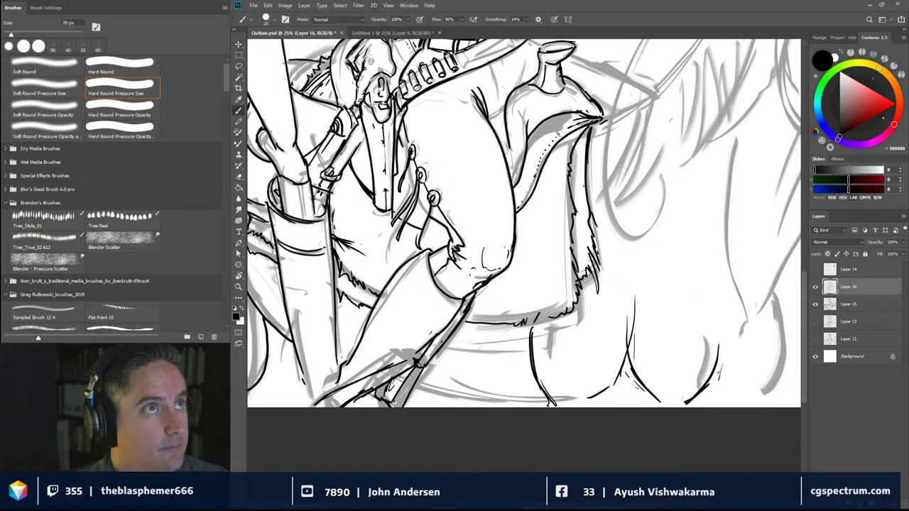
left_click_drag(759, 327, 733, 406)
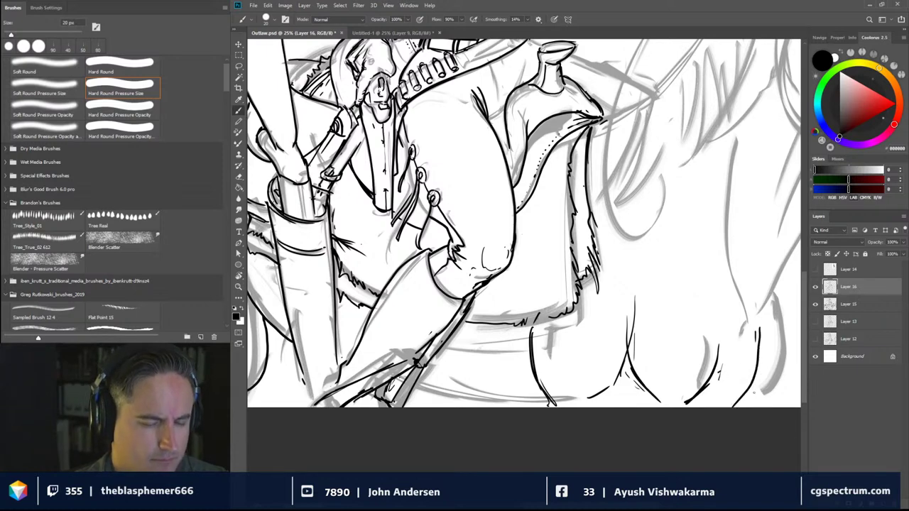
Set the brush size to 35 px and ink the parallel edges of the breast collar strap extending forward from the saddle
left_click_drag(741, 271, 624, 359)
key("bracketright")
key("bracketright")
key("bracketright")
key("bracketright")
key("bracketright")
key("bracketright")
key("bracketright")
key("bracketright")
key("bracketleft")
key("bracketleft")
key("bracketleft")
key("bracketleft")
key("bracketleft")
key("bracketleft")
key("bracketleft")
key("bracketleft")
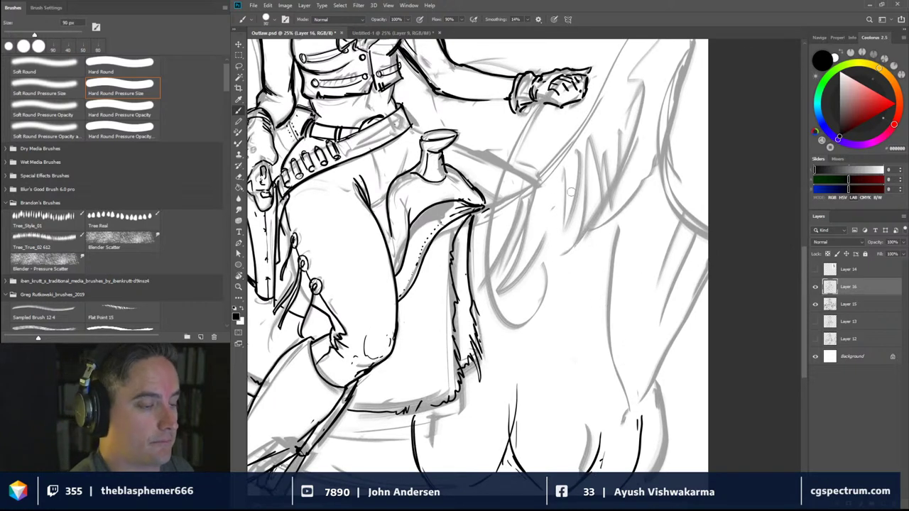
key("bracketleft")
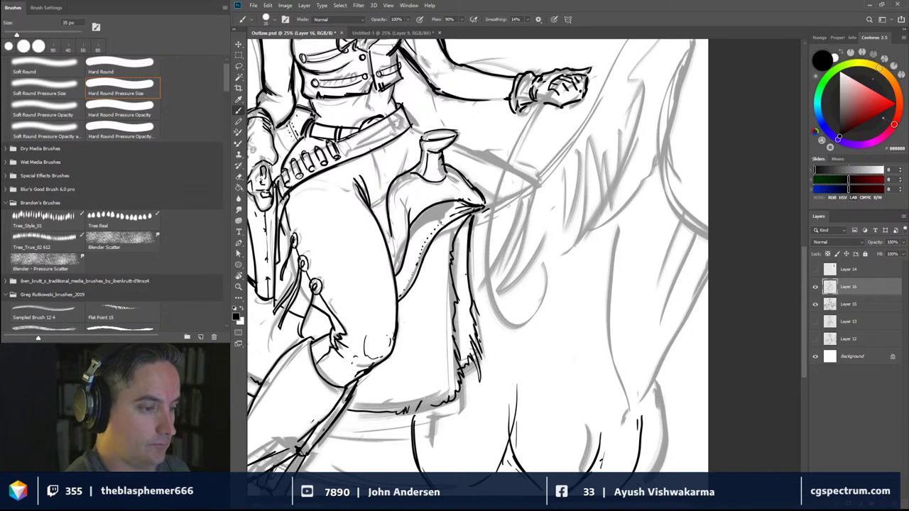
left_click_drag(519, 243, 565, 323)
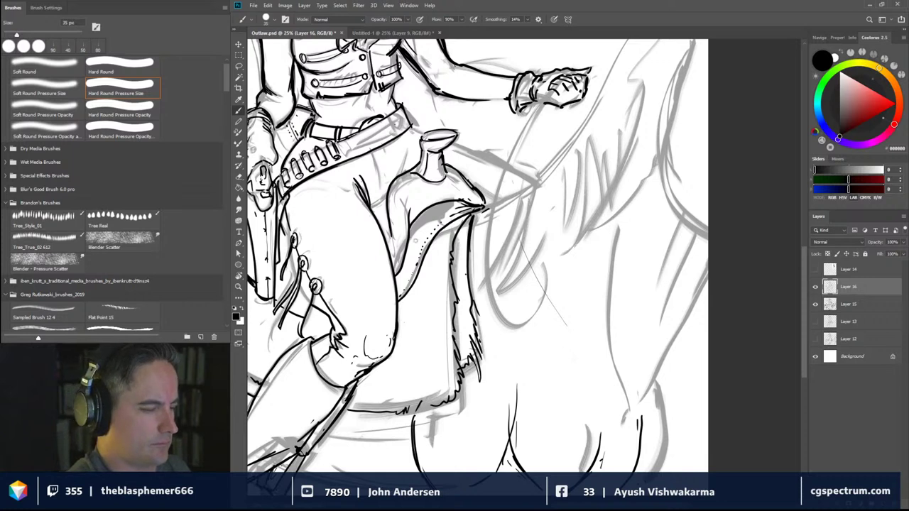
left_click_drag(403, 241, 508, 275)
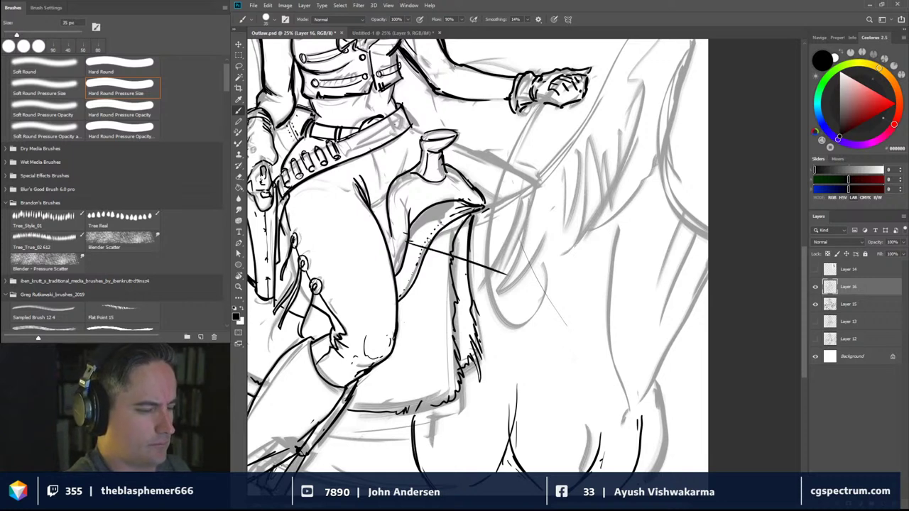
left_click_drag(409, 235, 500, 264)
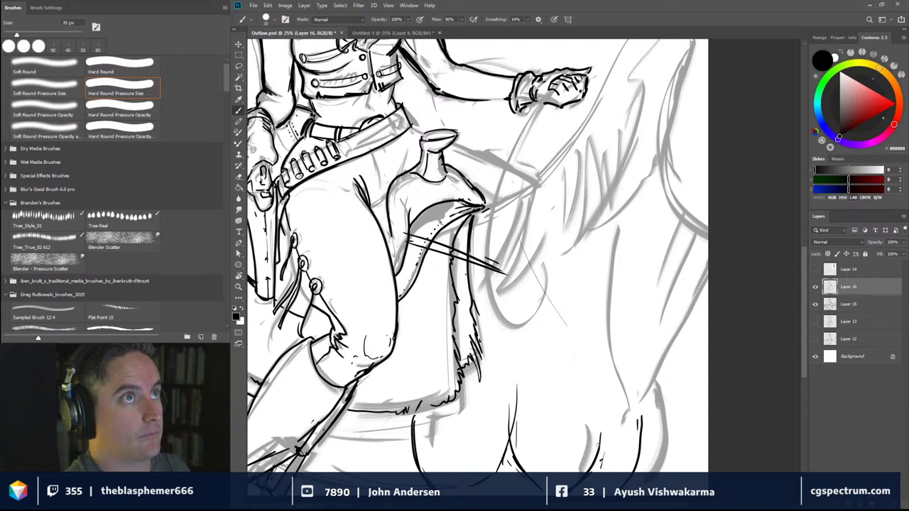
Ink a double ring on the horse's chest and a small shoulder ring, joined by the two edges of the breast collar strap
mouse_move(622, 408)
left_mouse_down()
mouse_move(645, 390)
mouse_move(622, 434)
mouse_move(631, 425)
mouse_move(639, 433)
mouse_move(612, 488)
left_mouse_up()
left_click_drag(637, 439, 632, 483)
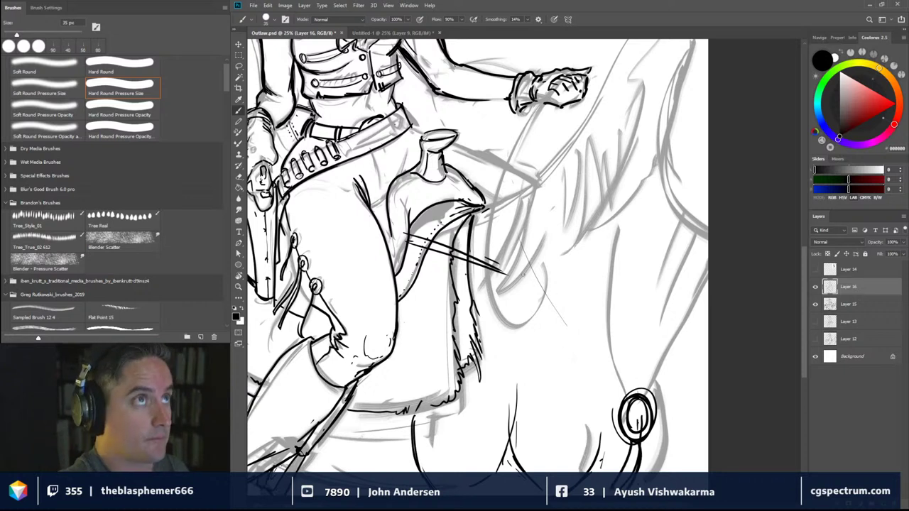
mouse_move(494, 253)
left_mouse_down()
mouse_move(509, 279)
mouse_move(610, 399)
mouse_move(568, 332)
mouse_move(619, 406)
left_mouse_up()
mouse_move(654, 384)
left_mouse_down()
mouse_move(649, 393)
mouse_move(656, 374)
left_mouse_up()
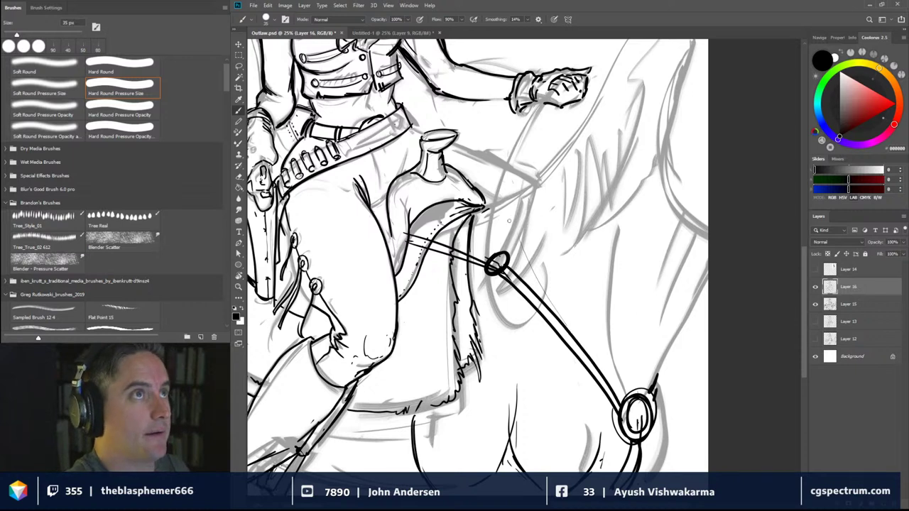
Ink the first mane tufts at the base of the neck and the double rein looping down from the gloved hand
mouse_move(497, 253)
left_mouse_down()
mouse_move(531, 189)
mouse_move(506, 244)
left_mouse_up()
mouse_move(524, 187)
left_mouse_down()
mouse_move(498, 229)
mouse_move(523, 191)
left_mouse_up()
mouse_move(497, 223)
left_mouse_down()
mouse_move(510, 196)
mouse_move(551, 162)
left_mouse_up()
left_click_drag(540, 205, 565, 150)
left_click_drag(544, 205, 548, 180)
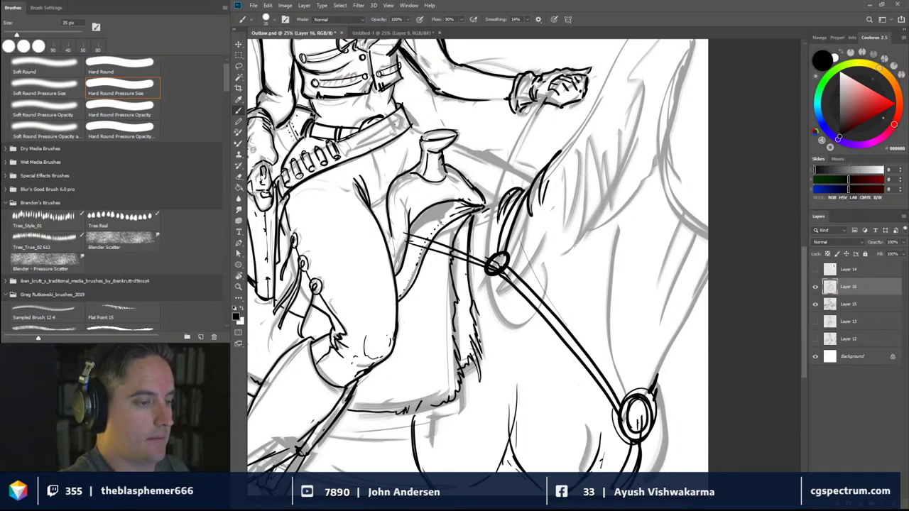
mouse_move(540, 100)
left_mouse_down()
mouse_move(503, 184)
mouse_move(625, 371)
mouse_move(703, 348)
mouse_move(546, 101)
mouse_move(478, 248)
mouse_move(652, 382)
mouse_move(708, 361)
left_mouse_up()
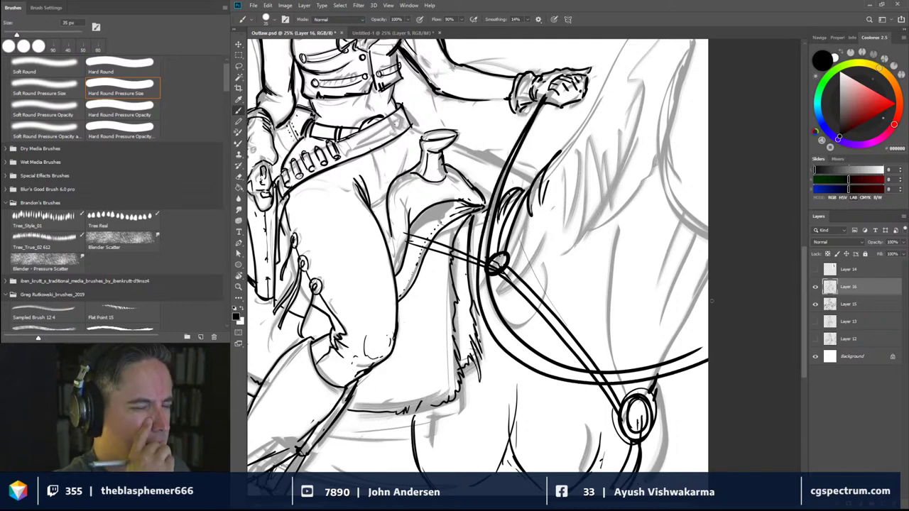
Ink long, flowing mane locks sweeping down the neck from the crest beside the rein hand
left_click_drag(574, 212, 568, 311)
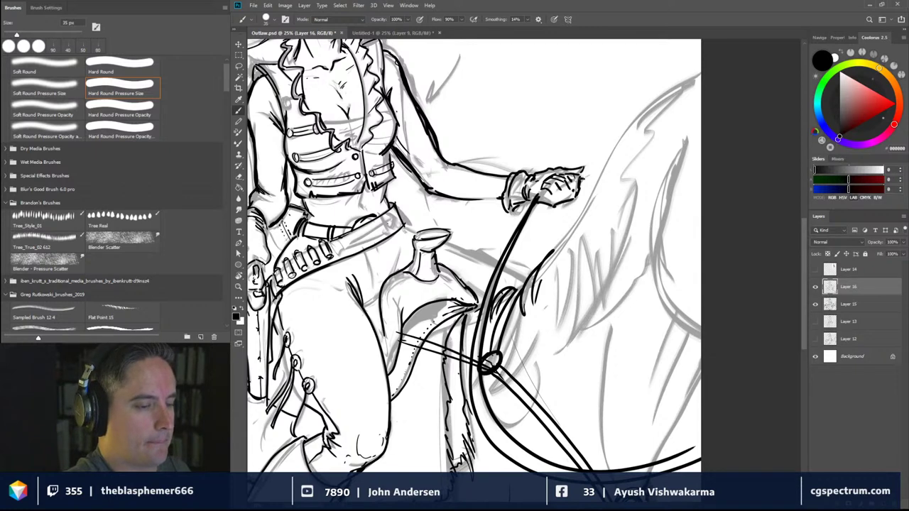
mouse_move(580, 177)
left_mouse_down()
mouse_move(593, 190)
mouse_move(545, 266)
left_mouse_up()
left_click_drag(574, 226, 551, 306)
left_click_drag(591, 196, 574, 247)
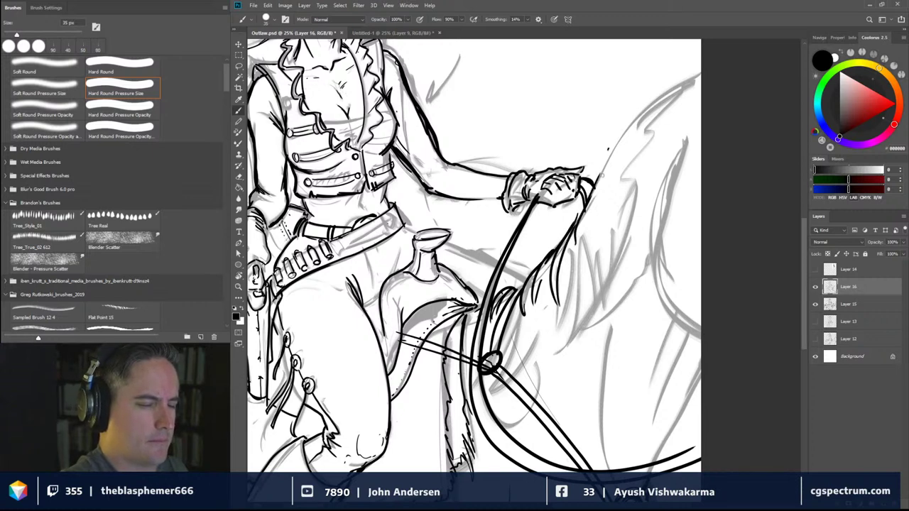
left_click_drag(607, 149, 604, 207)
left_click_drag(654, 95, 609, 276)
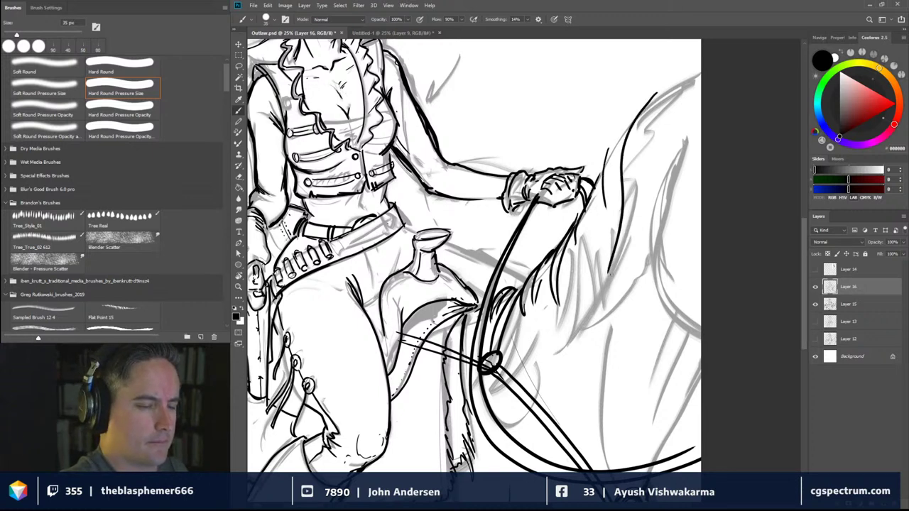
left_click_drag(632, 224, 620, 257)
mouse_move(653, 135)
left_mouse_down()
mouse_move(607, 287)
mouse_move(580, 323)
left_mouse_up()
left_click_drag(584, 226, 568, 340)
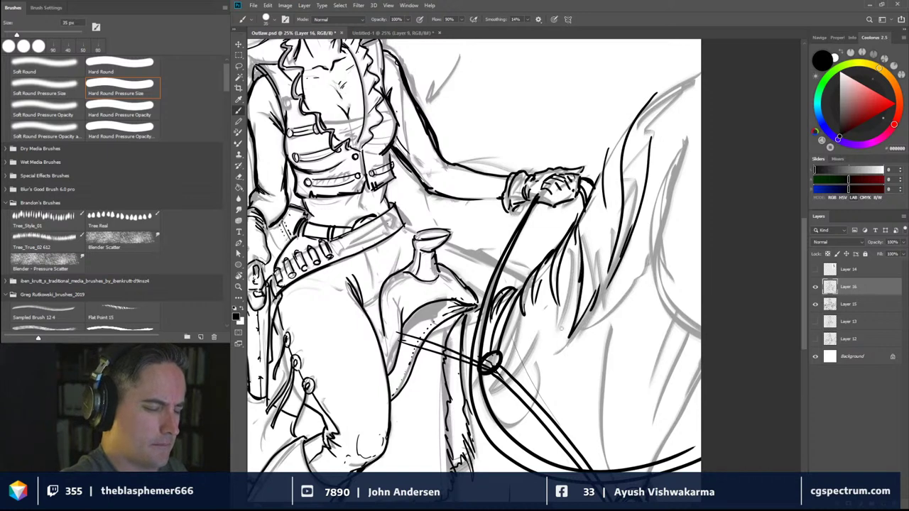
Ink the pointed tips of the lower mane locks and add thin strands along the upper neck
left_click_drag(580, 283, 555, 333)
left_click_drag(545, 286, 541, 347)
left_click_drag(545, 305, 516, 368)
left_click_drag(521, 329, 514, 362)
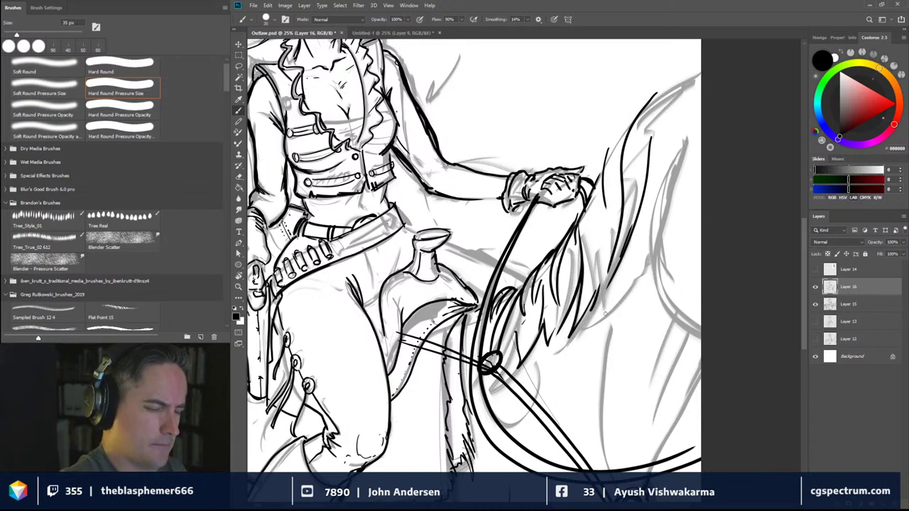
left_click_drag(622, 244, 607, 325)
left_click_drag(628, 277, 619, 313)
mouse_move(662, 151)
left_mouse_down()
mouse_move(623, 278)
mouse_move(655, 213)
left_mouse_up()
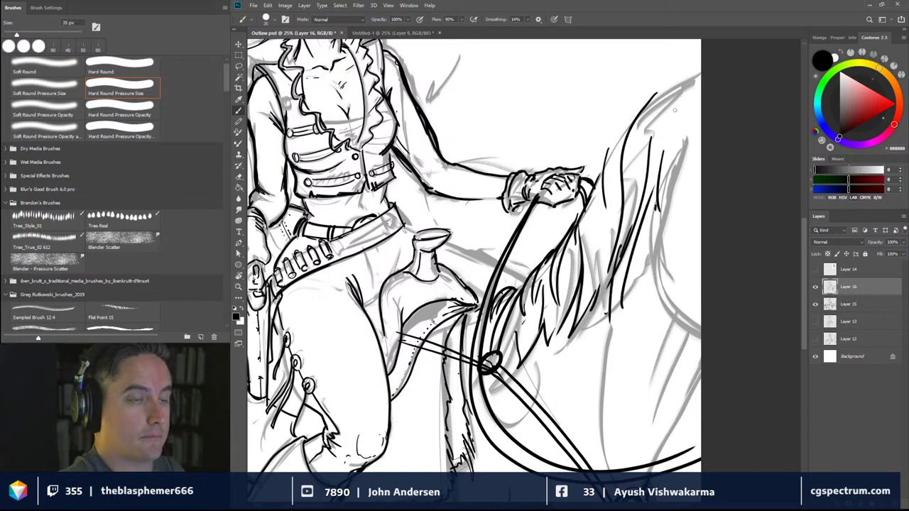
Ink the crest line along the top of the horse's neck and the tall pointed ear above it
left_click_drag(666, 128, 616, 192)
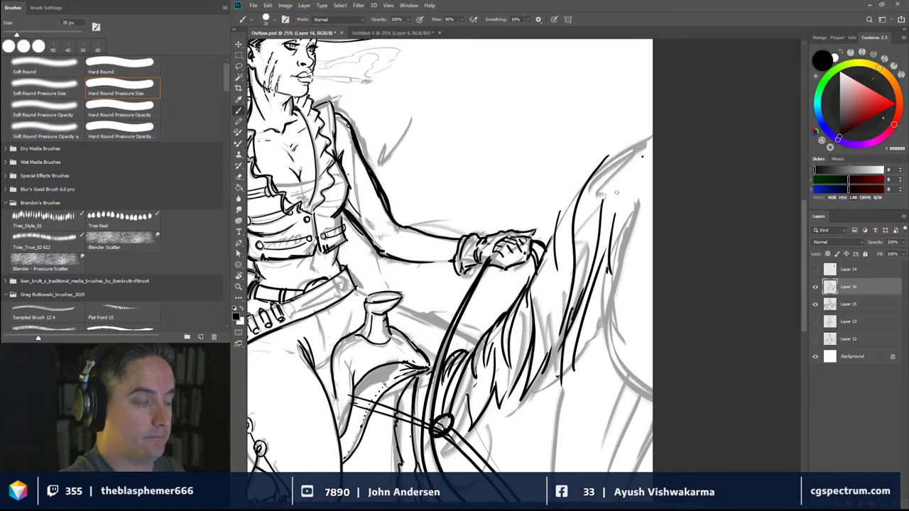
left_click_drag(566, 219, 593, 183)
mouse_move(538, 269)
left_mouse_down()
mouse_move(556, 226)
mouse_move(615, 151)
mouse_move(572, 119)
mouse_move(580, 164)
left_mouse_up()
left_click_drag(574, 129, 637, 200)
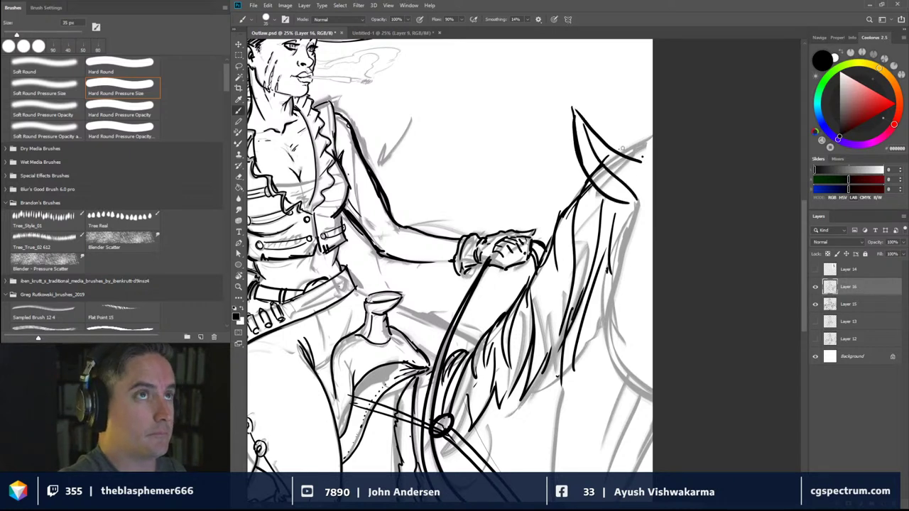
Ink the horse's forehead lines, the bridle straps and the front contour of the neck curving from the throat down to the chest
left_click_drag(615, 154, 645, 130)
left_click_drag(627, 156, 652, 149)
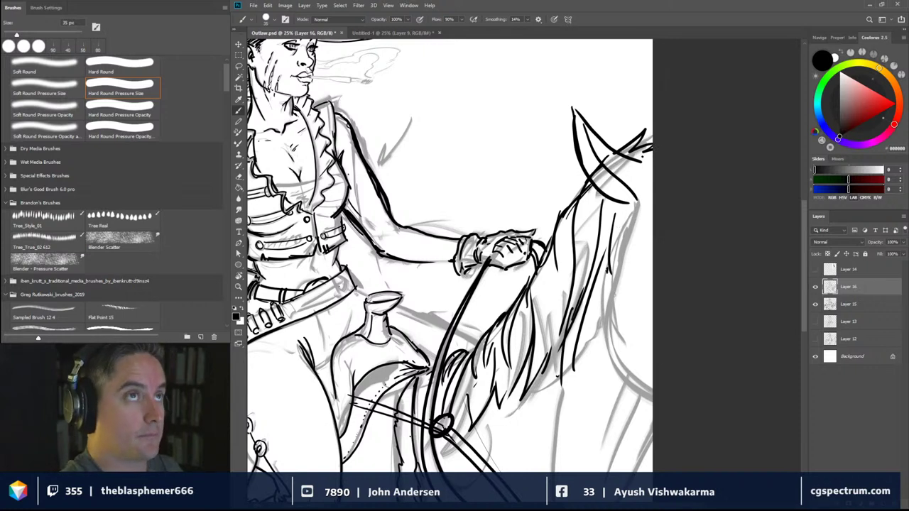
mouse_move(611, 317)
left_mouse_down()
mouse_move(607, 343)
mouse_move(638, 251)
left_mouse_up()
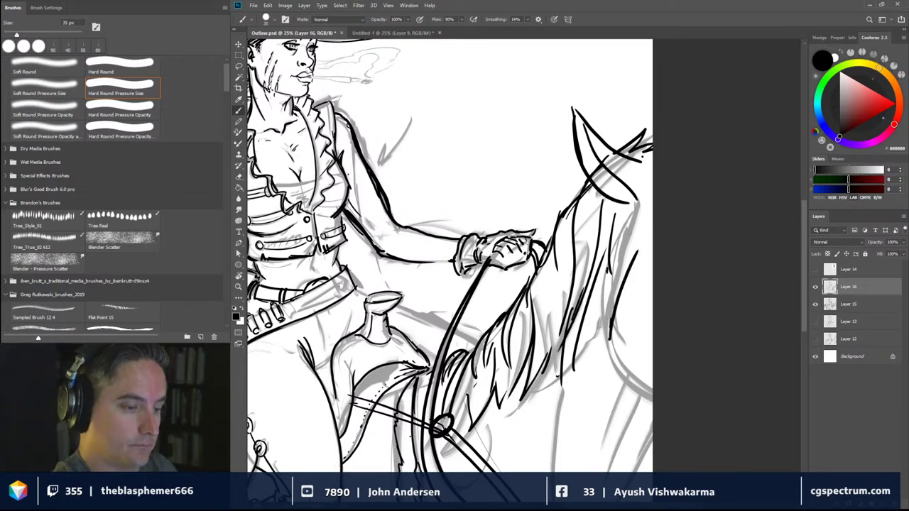
mouse_move(607, 203)
left_mouse_down()
mouse_move(667, 268)
mouse_move(630, 214)
mouse_move(653, 240)
mouse_move(651, 257)
left_mouse_up()
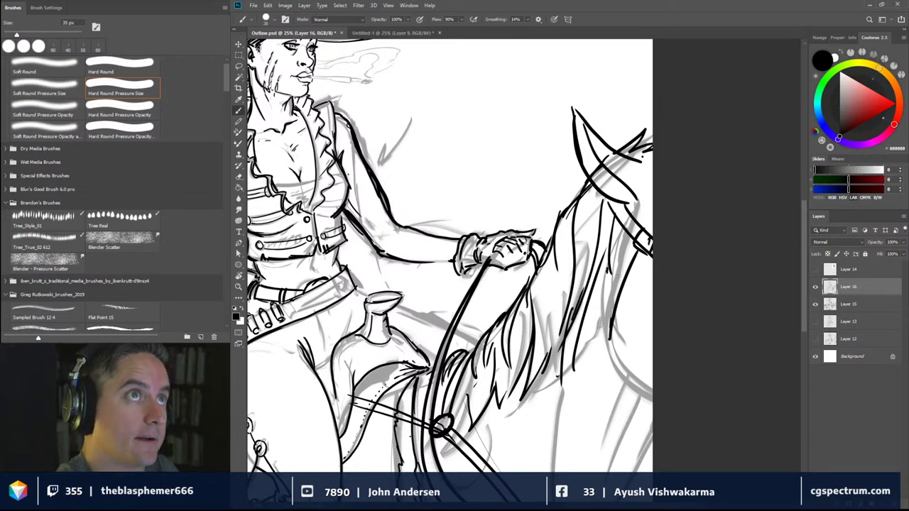
left_click_drag(629, 247, 606, 346)
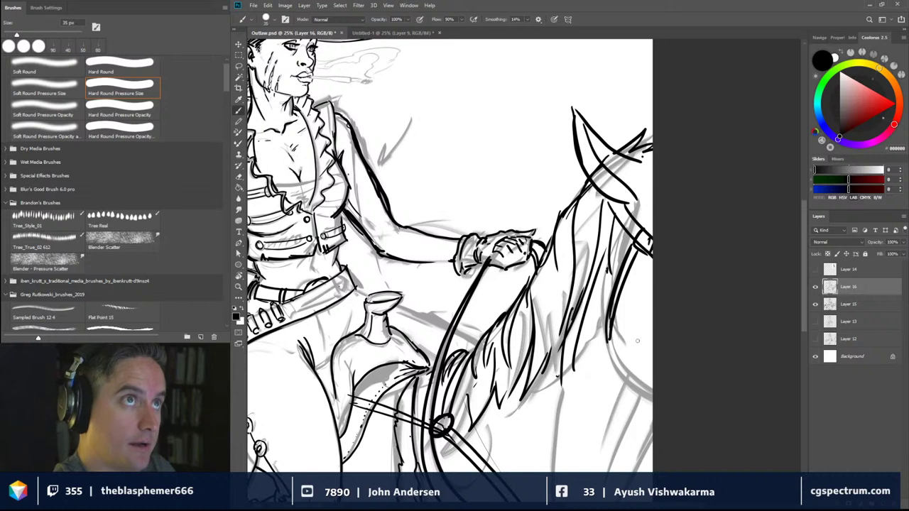
left_click_drag(637, 256, 653, 266)
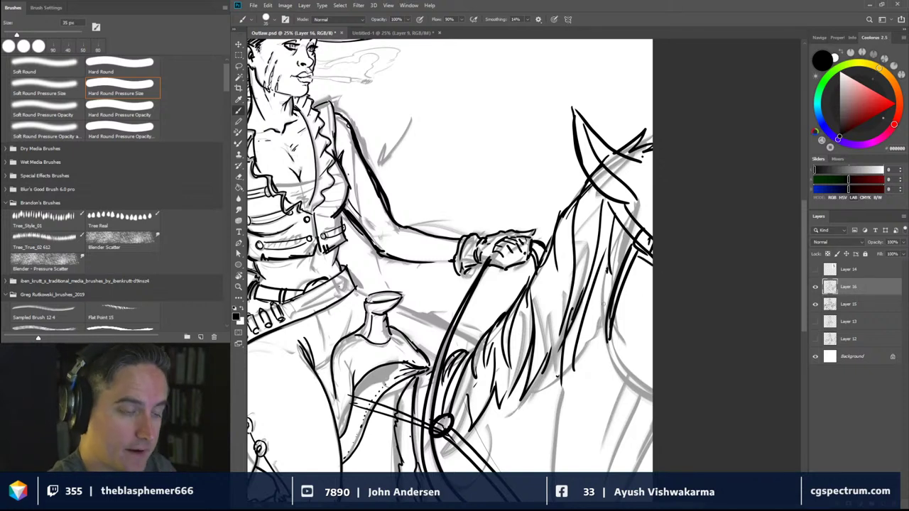
mouse_move(607, 331)
left_mouse_down()
mouse_move(623, 367)
mouse_move(623, 356)
mouse_move(639, 379)
left_mouse_up()
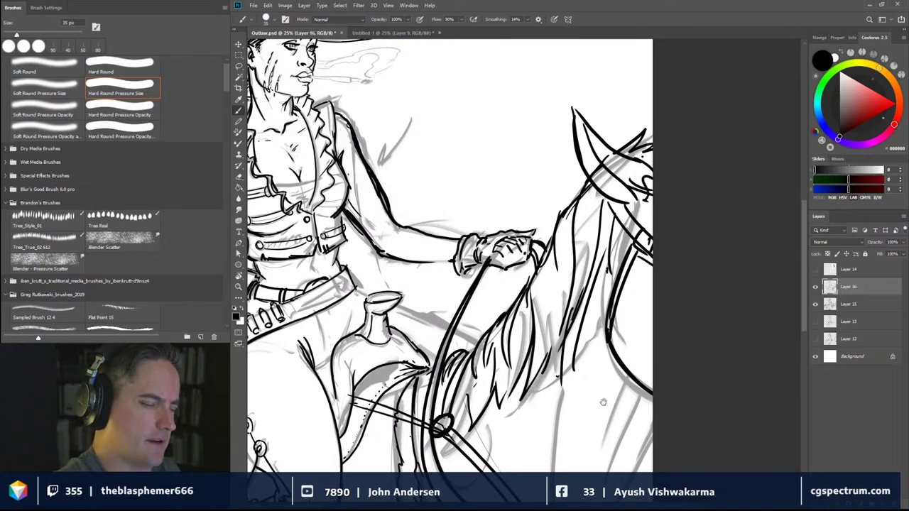
Ink flowing strands across the horse's tail, with curled wisps above the rump and beside the hind leg
mouse_move(604, 402)
left_mouse_down()
mouse_move(655, 334)
mouse_move(755, 301)
left_mouse_up()
key("super")
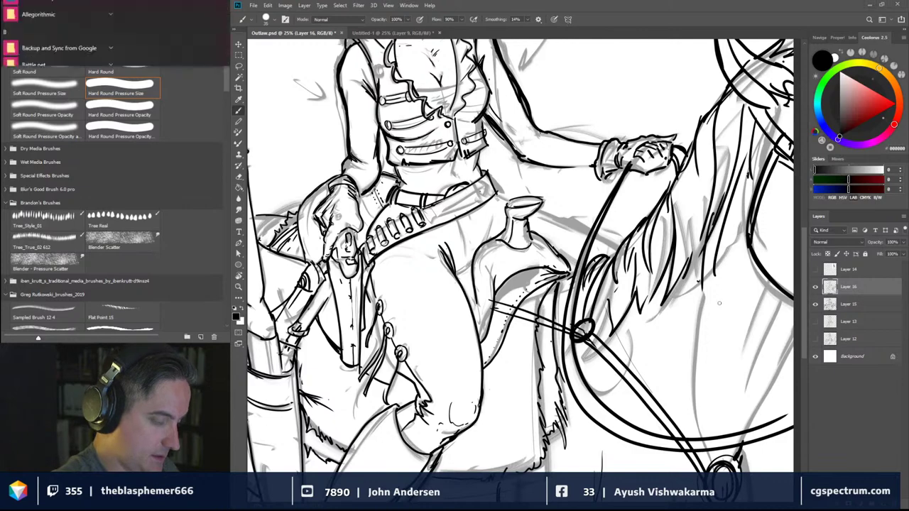
left_click(635, 343)
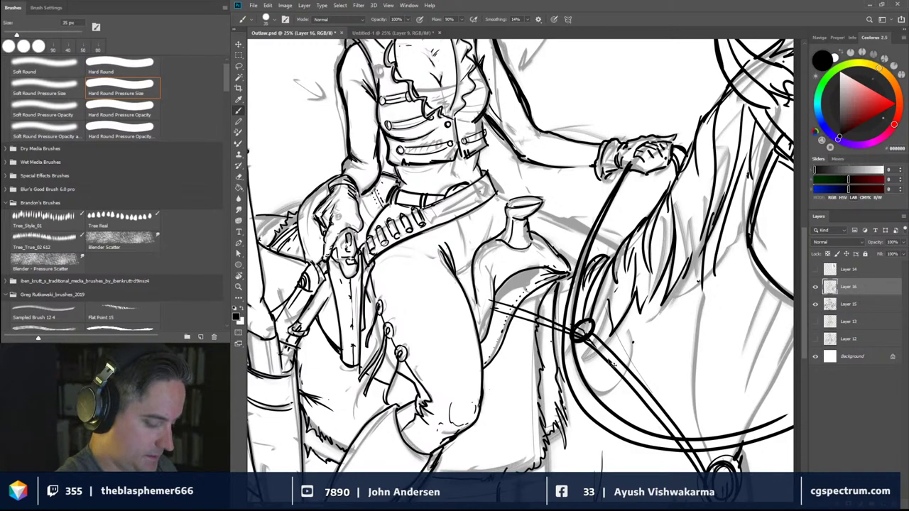
key("ctrl+minus")
key("ctrl+minus")
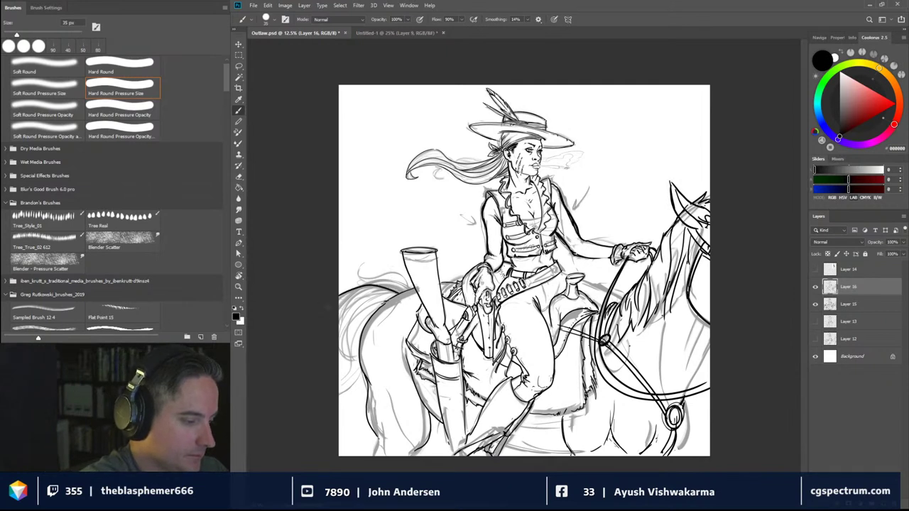
mouse_move(385, 288)
left_mouse_down()
mouse_move(340, 298)
mouse_move(396, 293)
left_mouse_up()
mouse_move(339, 300)
left_mouse_down()
mouse_move(352, 296)
mouse_move(340, 331)
mouse_move(351, 357)
left_mouse_up()
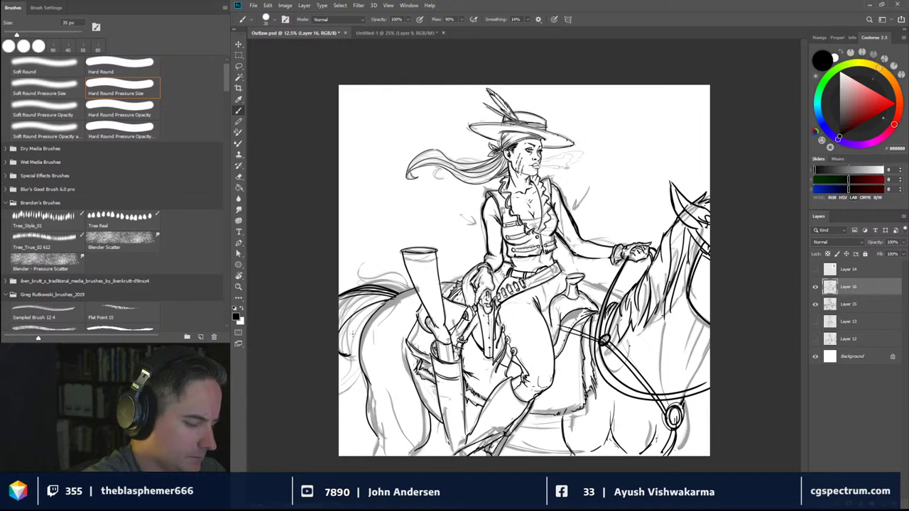
mouse_move(381, 304)
left_mouse_down()
mouse_move(342, 352)
mouse_move(383, 302)
left_mouse_up()
mouse_move(347, 355)
left_mouse_down()
mouse_move(372, 299)
mouse_move(393, 298)
mouse_move(392, 286)
mouse_move(352, 286)
mouse_move(393, 272)
mouse_move(364, 261)
mouse_move(395, 281)
left_mouse_up()
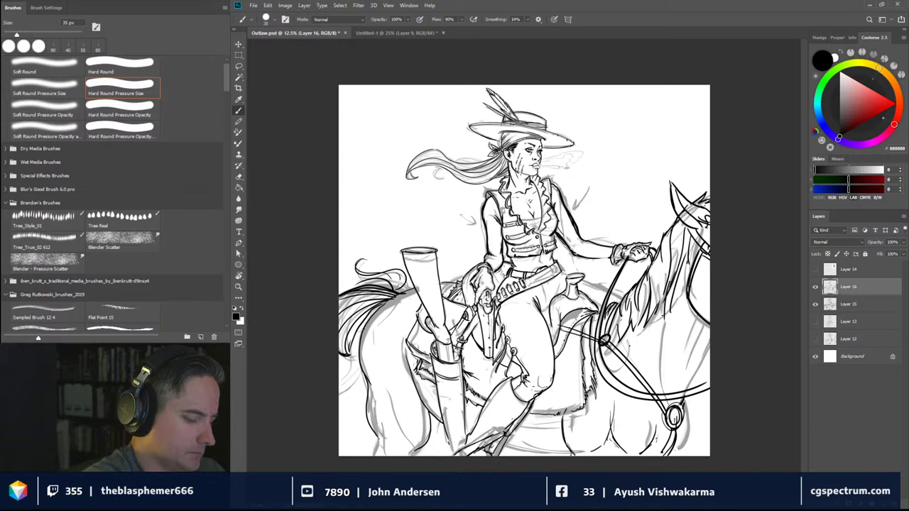
left_click_drag(361, 328, 339, 402)
mouse_move(359, 353)
left_mouse_down()
mouse_move(342, 399)
mouse_move(351, 356)
left_mouse_up()
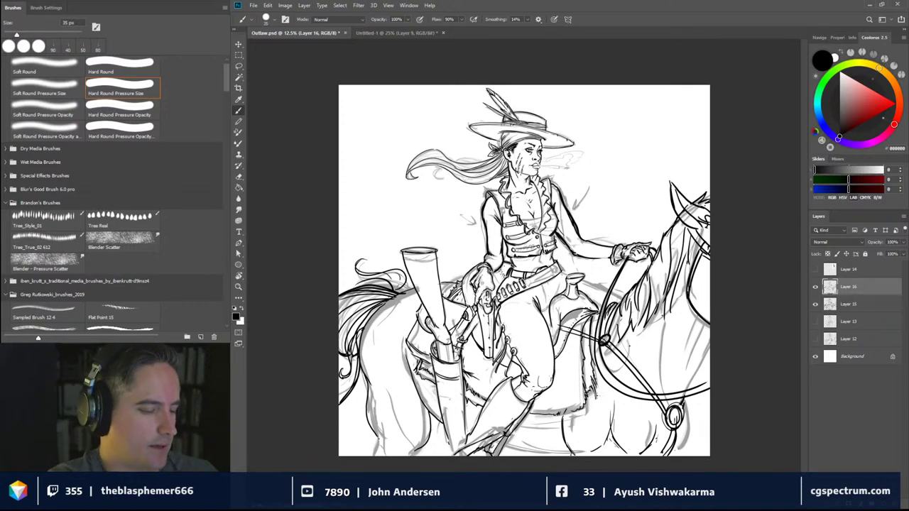
Ink the lower rear contour of the horse's hind leg and undo the overly thick line tried along the front of the thigh
left_click_drag(381, 419, 370, 458)
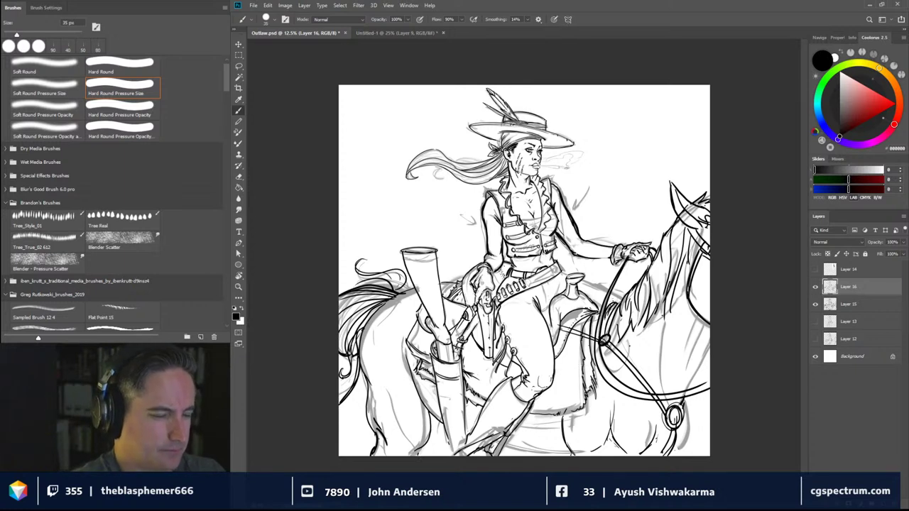
left_click_drag(595, 439, 602, 438)
mouse_move(401, 349)
left_mouse_down()
mouse_move(425, 418)
mouse_move(449, 449)
left_mouse_up()
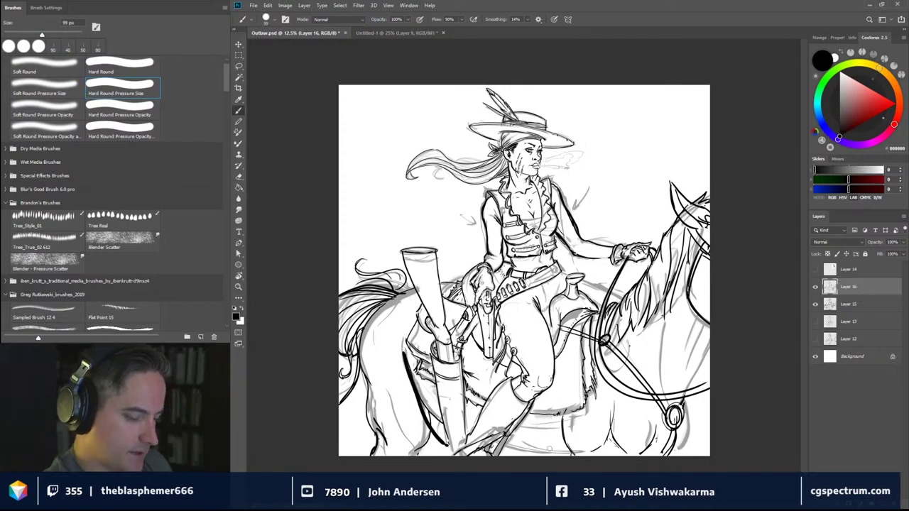
key("ctrl+z")
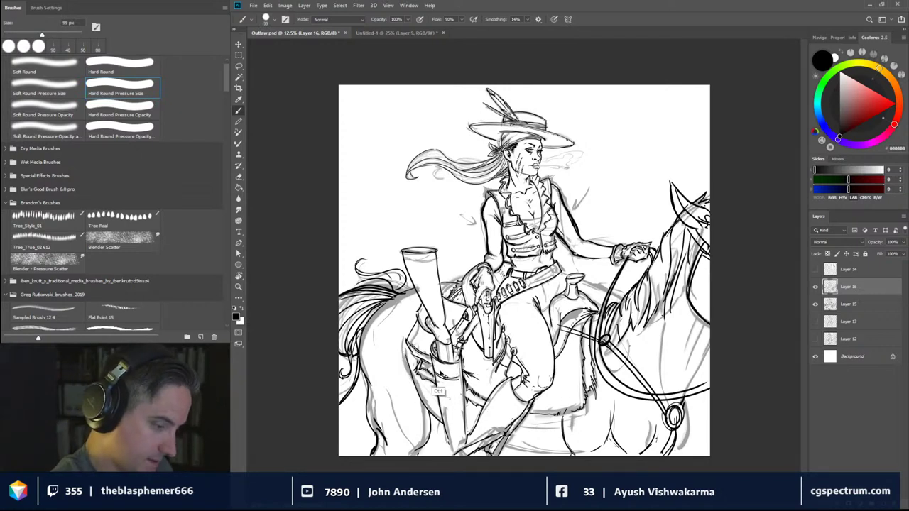
Ink the front contour of the hind leg behind the rifle scabbard and the lines at its base with a 60 px brush
key("bracketleft")
key("bracketleft")
key("bracketleft")
key("bracketleft")
left_click_drag(398, 352, 449, 453)
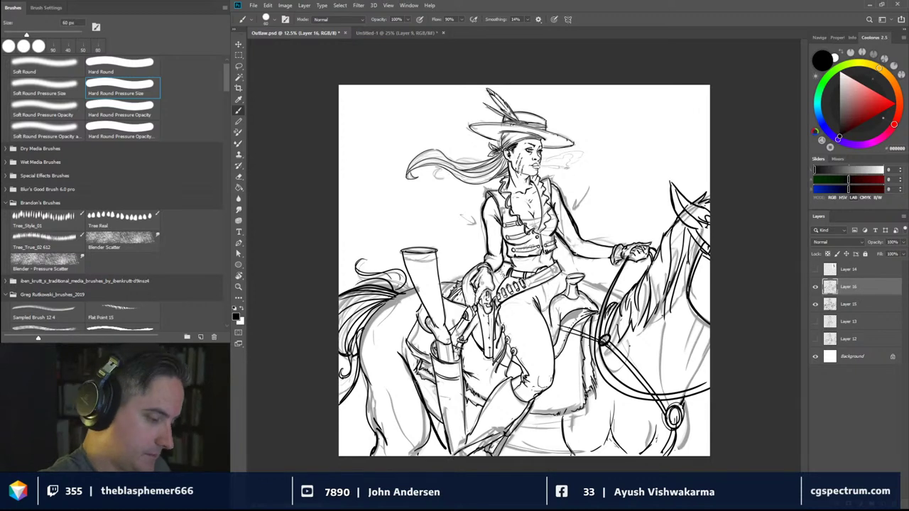
key("ctrl+z")
key("ctrl+z")
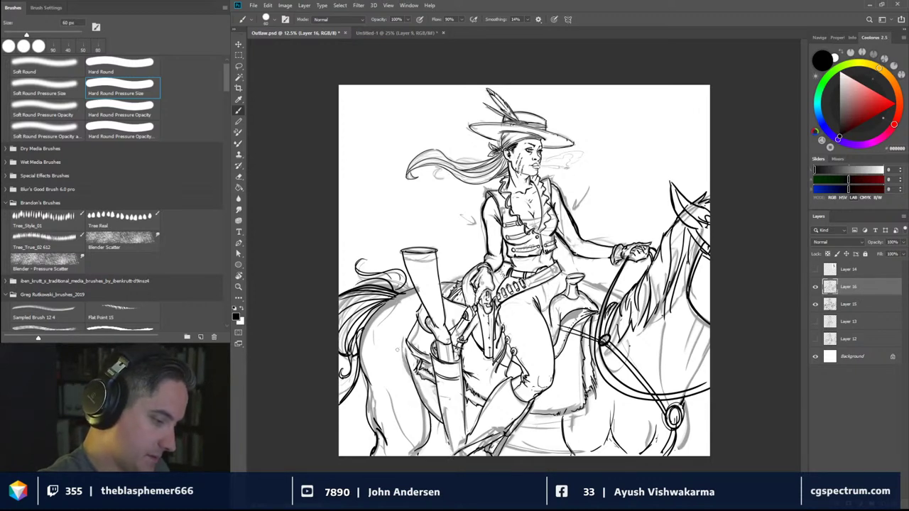
mouse_move(397, 344)
left_mouse_down()
mouse_move(423, 413)
mouse_move(444, 439)
left_mouse_up()
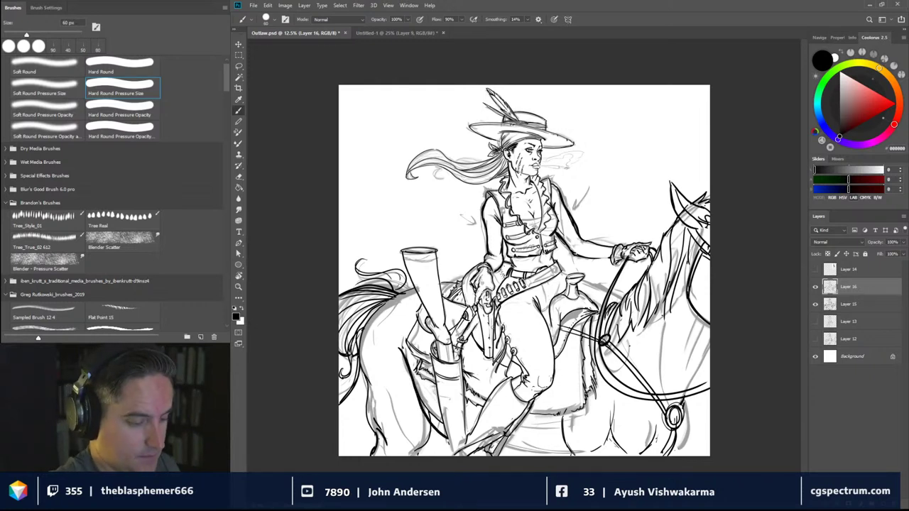
mouse_move(443, 427)
left_mouse_down()
mouse_move(449, 453)
mouse_move(469, 439)
left_mouse_up()
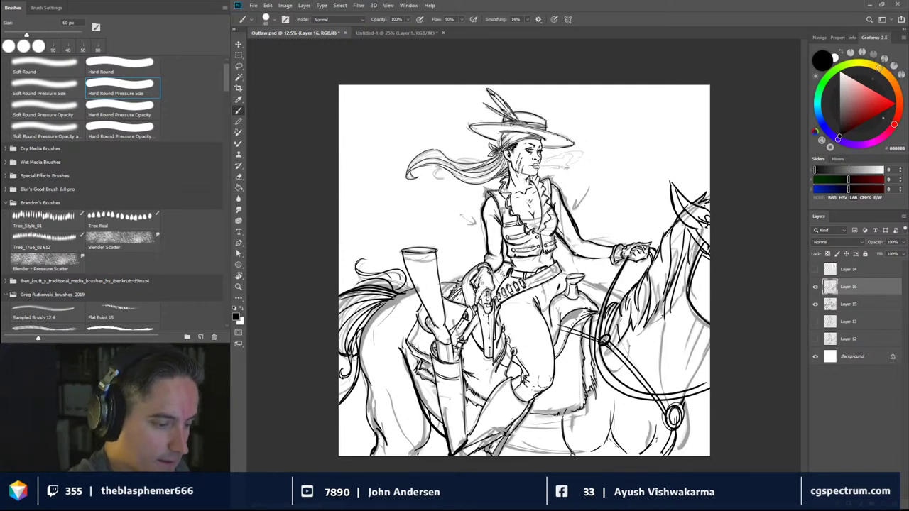
Ink a trouser crease at the rider's hip and the line of the horse's withers beyond the saddle horn
left_click_drag(545, 283, 540, 301)
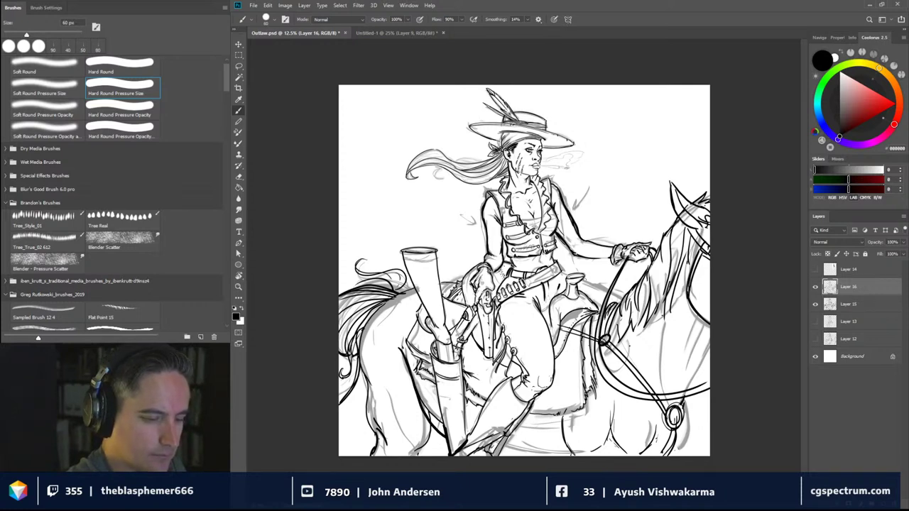
left_click_drag(585, 280, 623, 300)
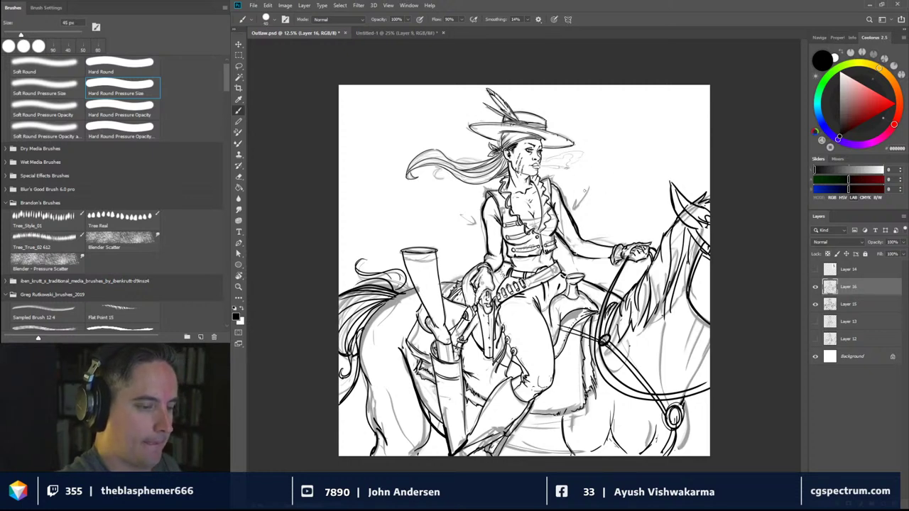
key("e")
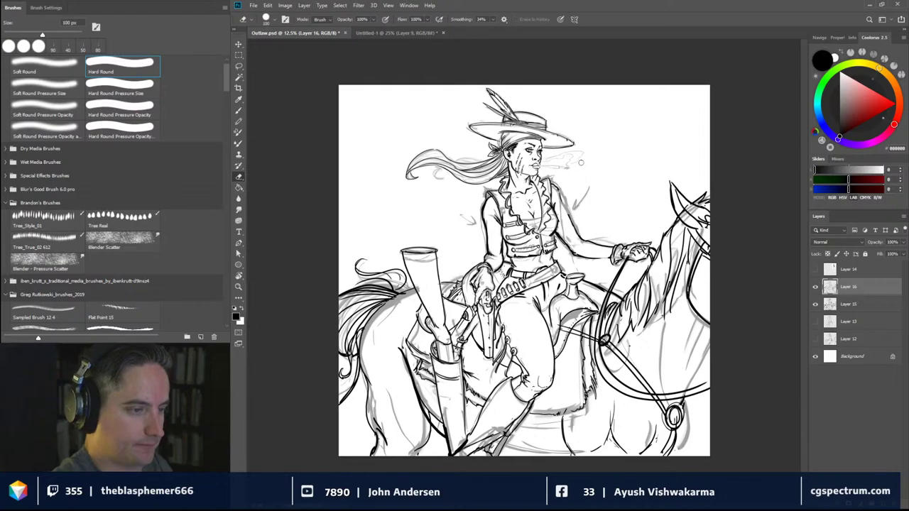
key("b")
Ink the cigarette between the rider's lips and its curling smoke trail with a 10 px brush
key("ctrl+plus")
key("ctrl+plus")
key("ctrl+plus")
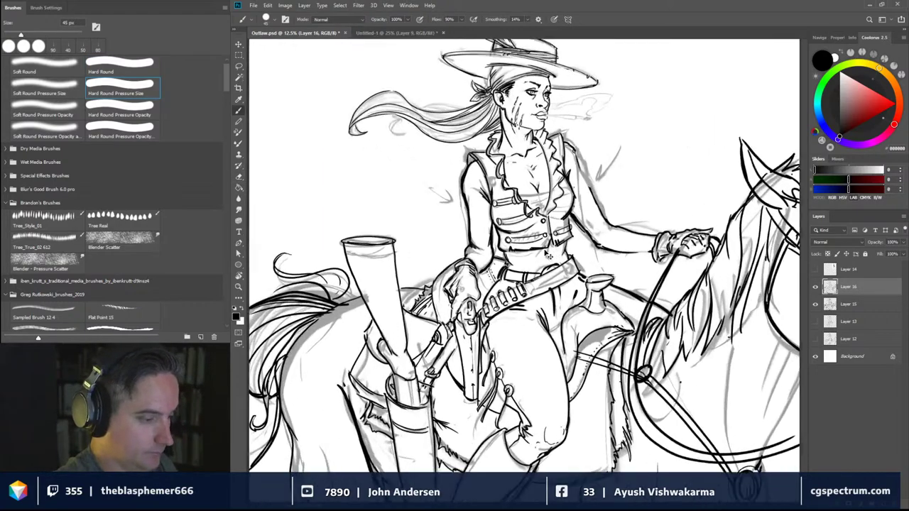
mouse_move(481, 128)
left_mouse_down()
mouse_move(607, 360)
mouse_move(495, 450)
left_mouse_up()
key("bracketleft")
key("bracketleft")
key("bracketleft")
key("bracketleft")
key("bracketleft")
key("bracketleft")
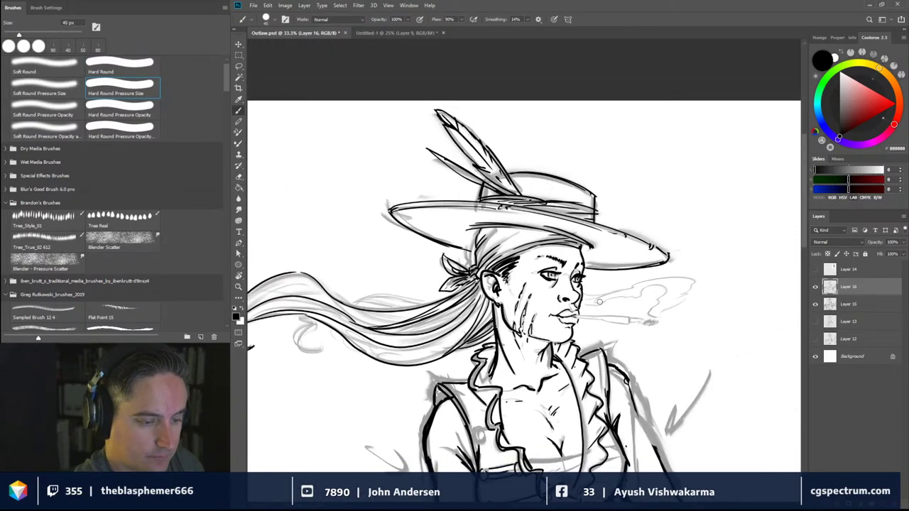
key("bracketleft")
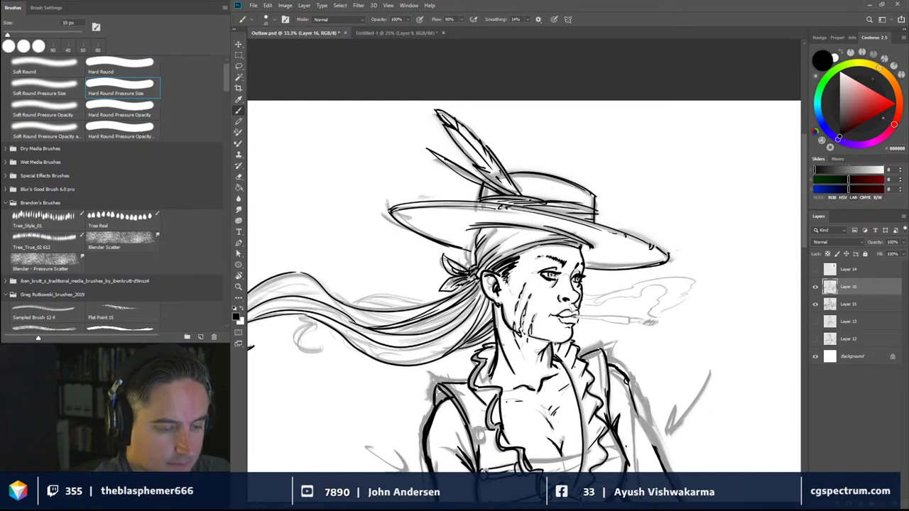
mouse_move(575, 315)
left_mouse_down()
mouse_move(633, 316)
mouse_move(626, 328)
mouse_move(631, 320)
mouse_move(656, 325)
mouse_move(680, 283)
mouse_move(585, 300)
mouse_move(704, 273)
mouse_move(652, 316)
mouse_move(670, 291)
mouse_move(704, 276)
mouse_move(582, 304)
left_mouse_up()
key("ctrl+z")
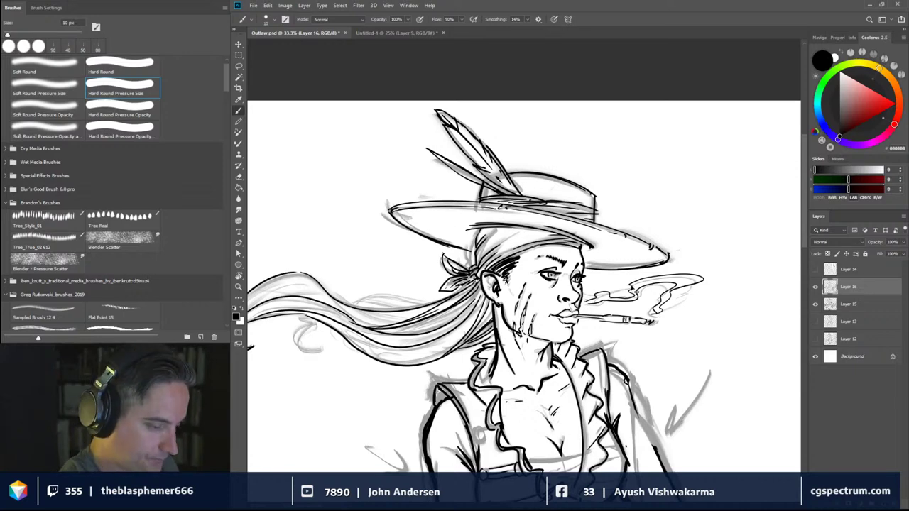
Ink thin loose strands and curled wisps along the underside of the rider's windblown ponytail
key("ctrl+minus")
key("ctrl+minus")
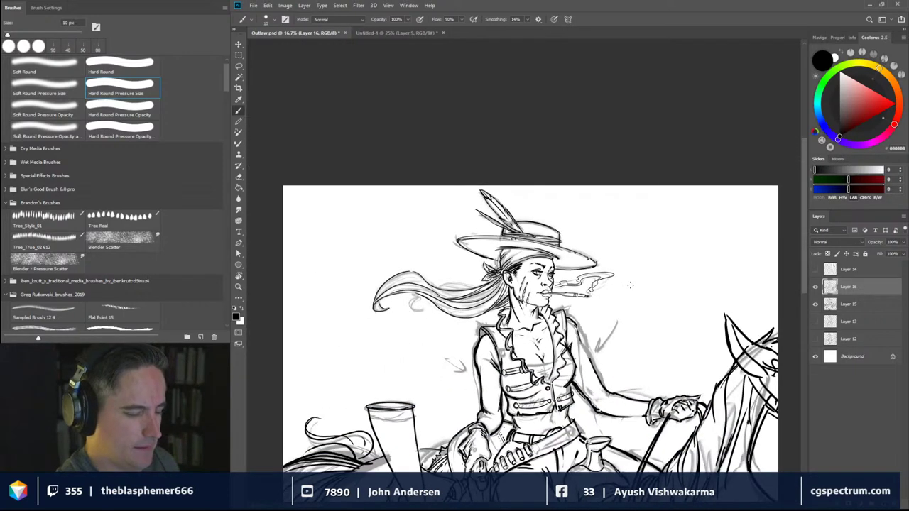
mouse_move(481, 285)
left_mouse_down()
mouse_move(446, 286)
mouse_move(412, 318)
mouse_move(416, 310)
left_mouse_up()
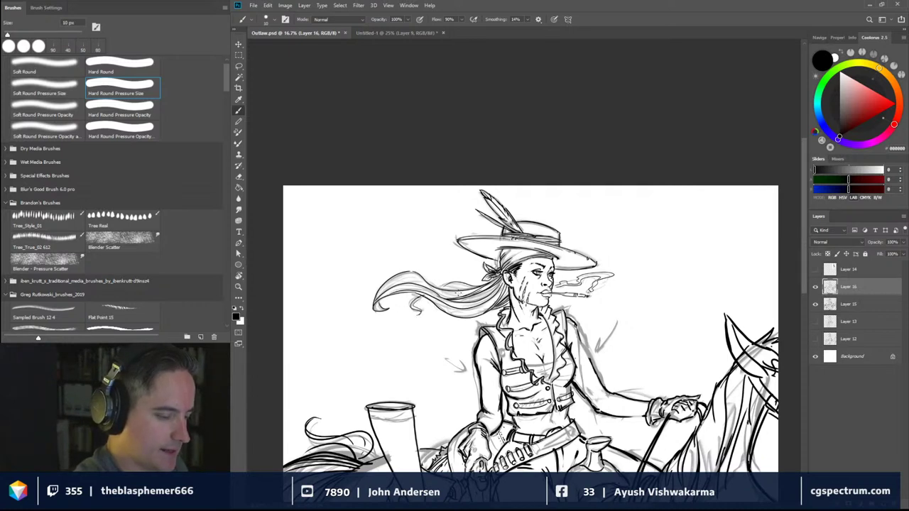
mouse_move(493, 311)
left_mouse_down()
mouse_move(436, 326)
mouse_move(427, 316)
mouse_move(474, 320)
left_mouse_up()
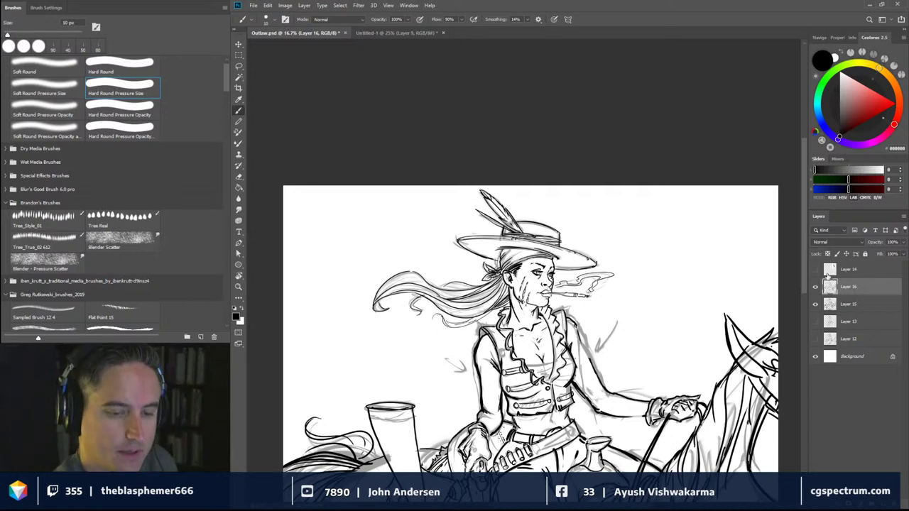
Hide the Layer 15 sketch and ink the missing upper sleeve line and the saddle's edge detail beneath the horn
left_click(815, 304)
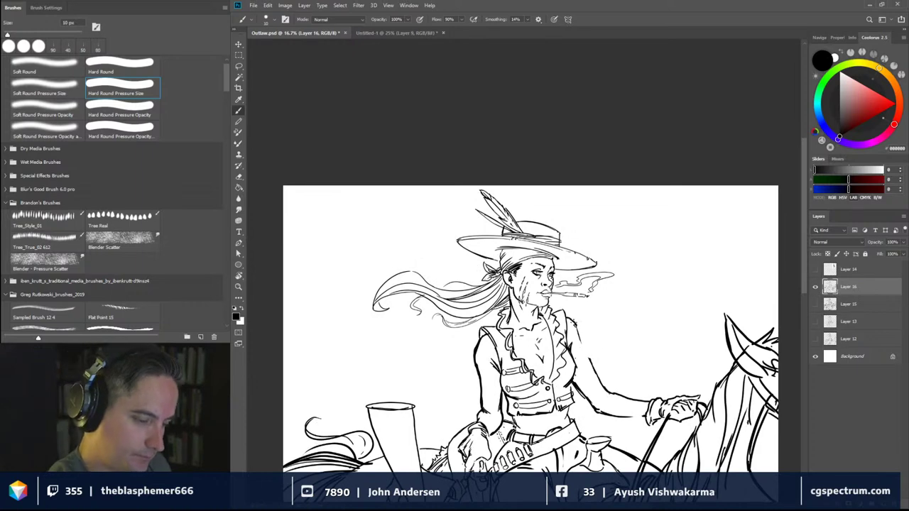
left_click_drag(574, 324, 592, 367)
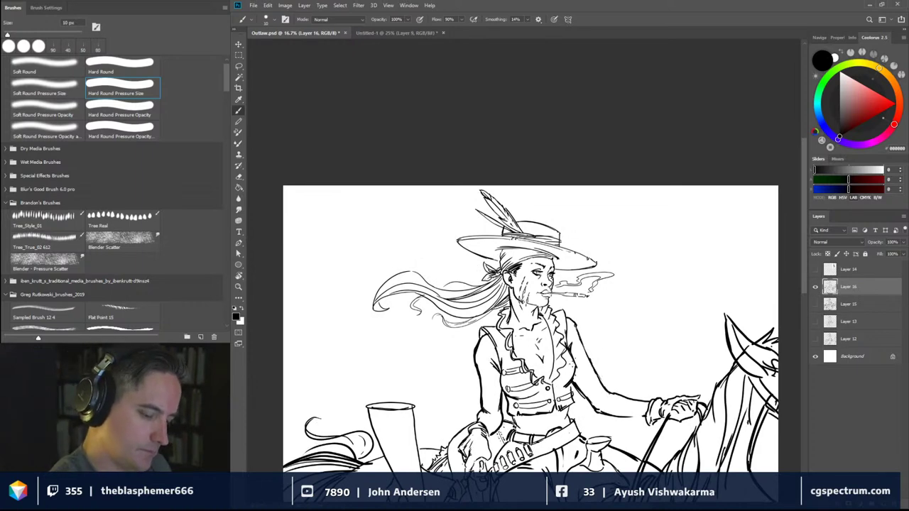
left_click_drag(611, 433, 599, 290)
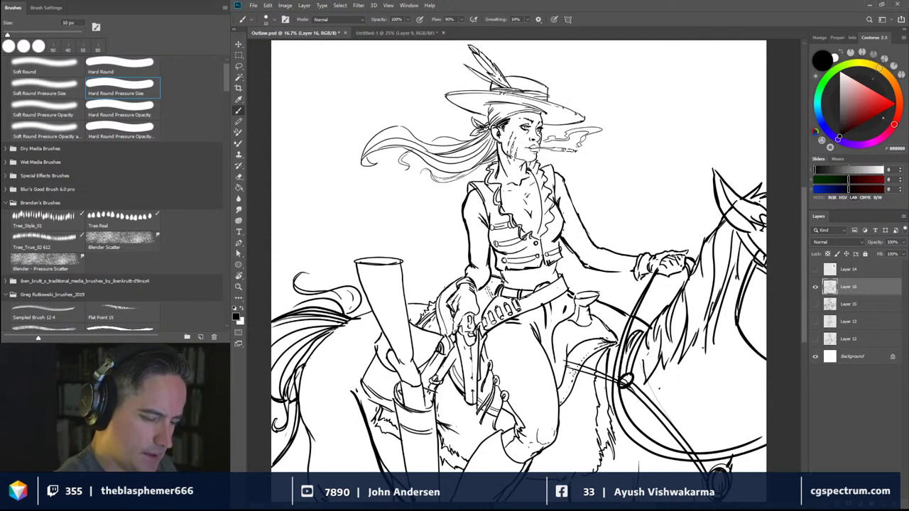
mouse_move(561, 401)
left_mouse_down()
mouse_move(573, 371)
mouse_move(607, 339)
mouse_move(561, 328)
mouse_move(553, 374)
mouse_move(571, 337)
left_mouse_up()
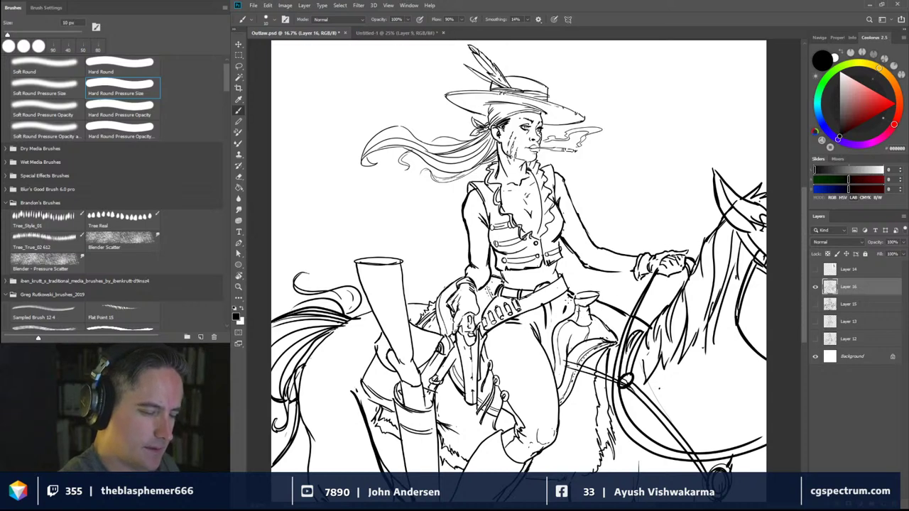
left_click(815, 304)
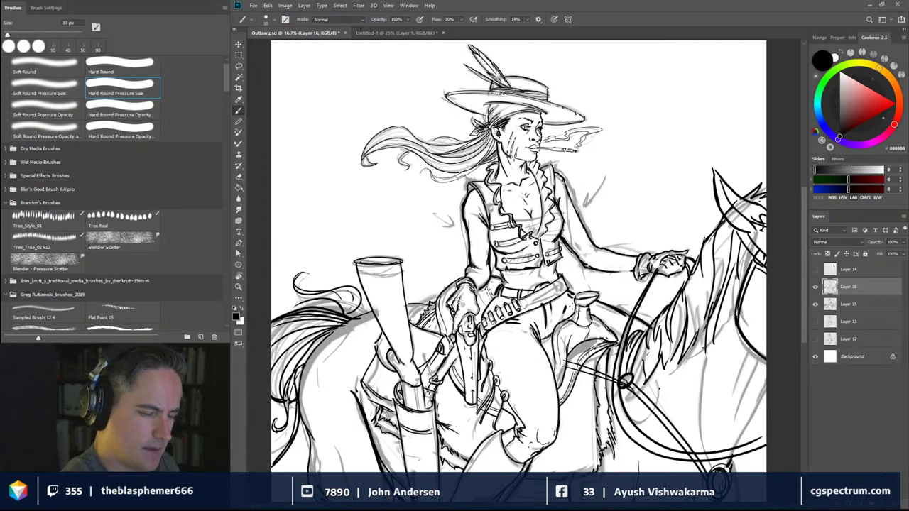
left_click(815, 304)
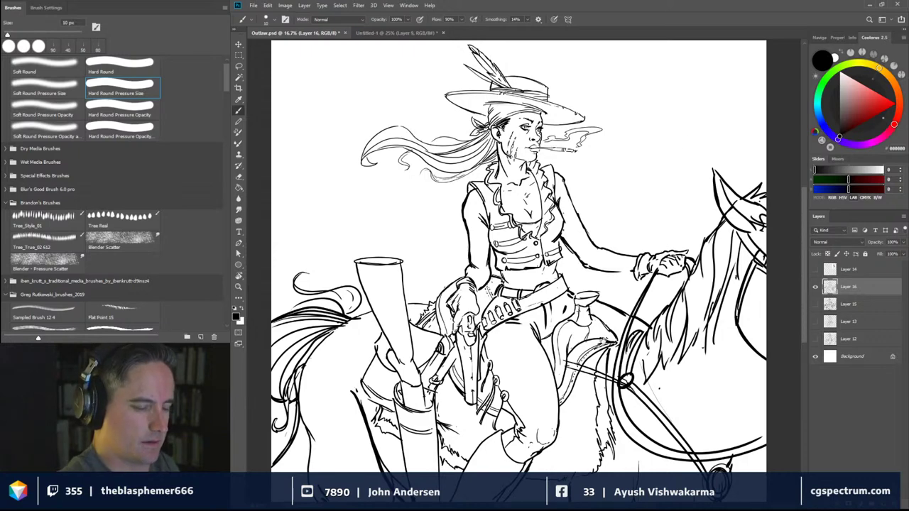
Ink light crease lines on the rider's thigh and above her knee, checking against Layer 15, and add a contour line around the rifle butt
left_click_drag(603, 340, 607, 285)
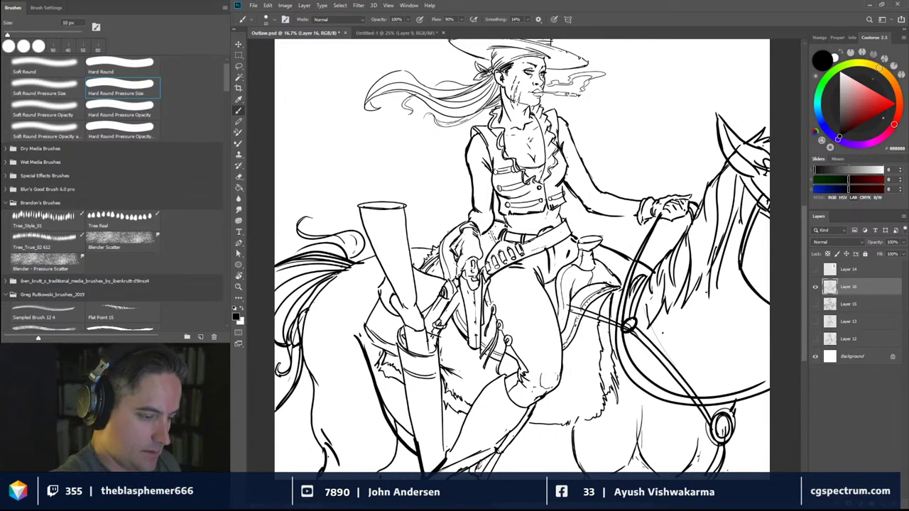
left_click(815, 303)
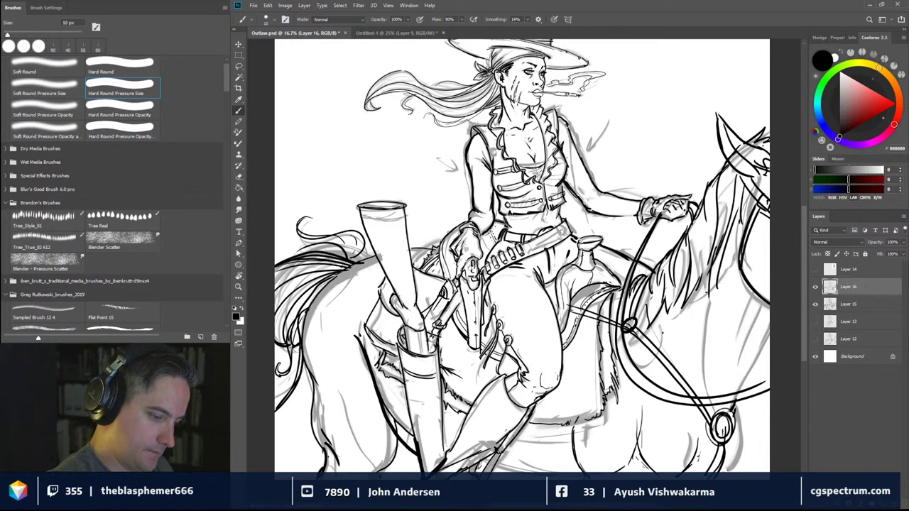
mouse_move(493, 334)
left_mouse_down()
mouse_move(488, 291)
mouse_move(487, 309)
left_mouse_up()
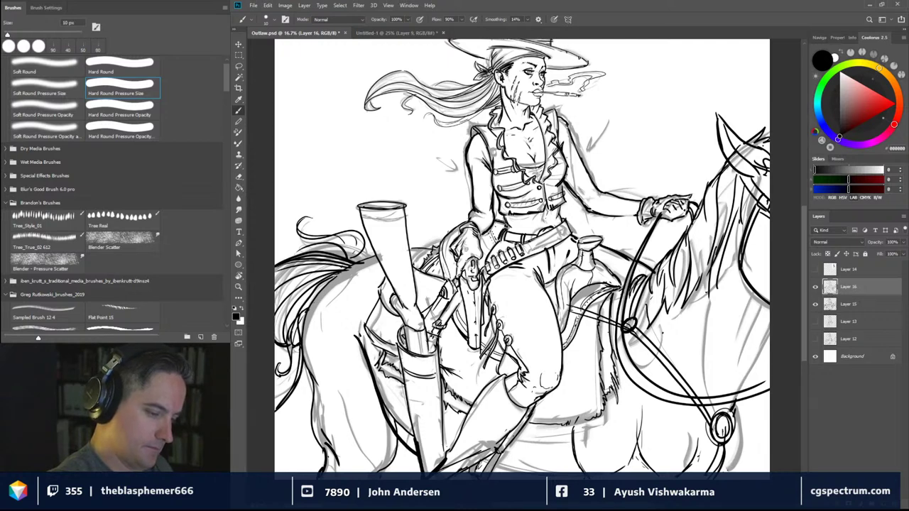
left_click(815, 304)
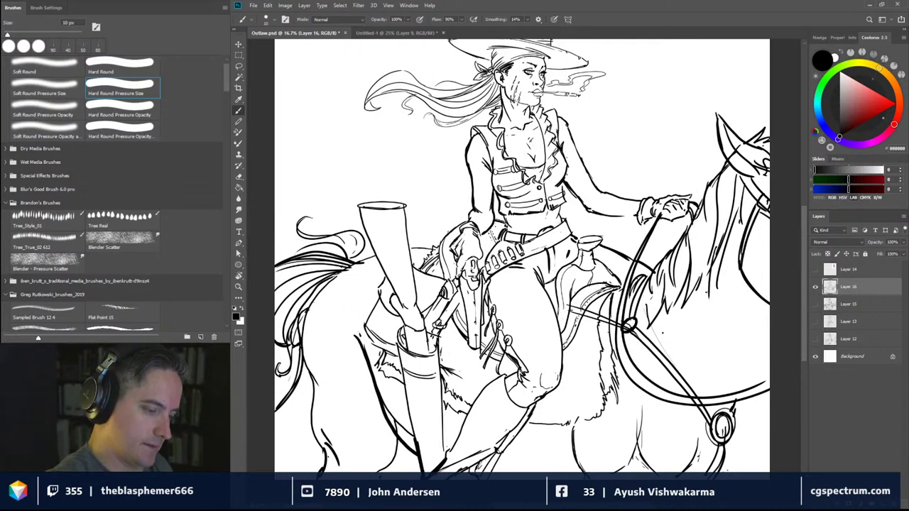
mouse_move(539, 296)
left_mouse_down()
mouse_move(522, 298)
mouse_move(556, 325)
left_mouse_up()
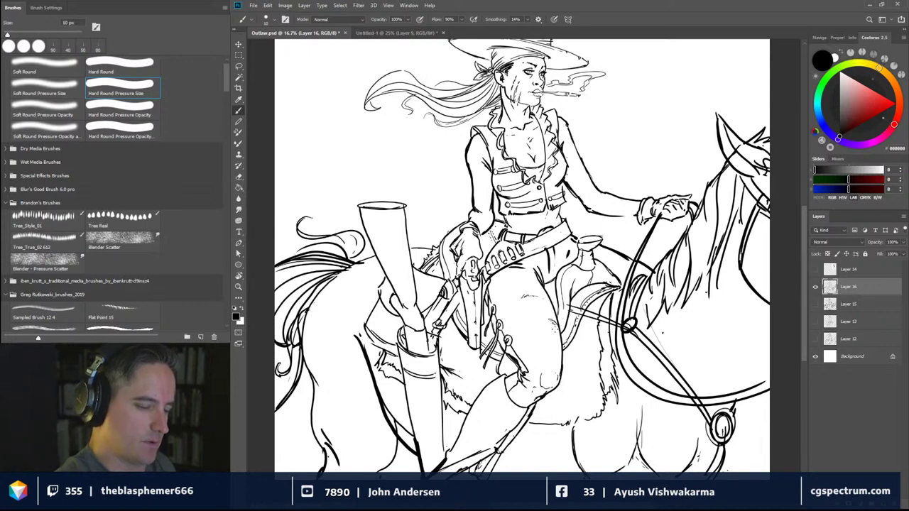
mouse_move(526, 358)
left_mouse_down()
mouse_move(539, 350)
mouse_move(532, 353)
left_mouse_up()
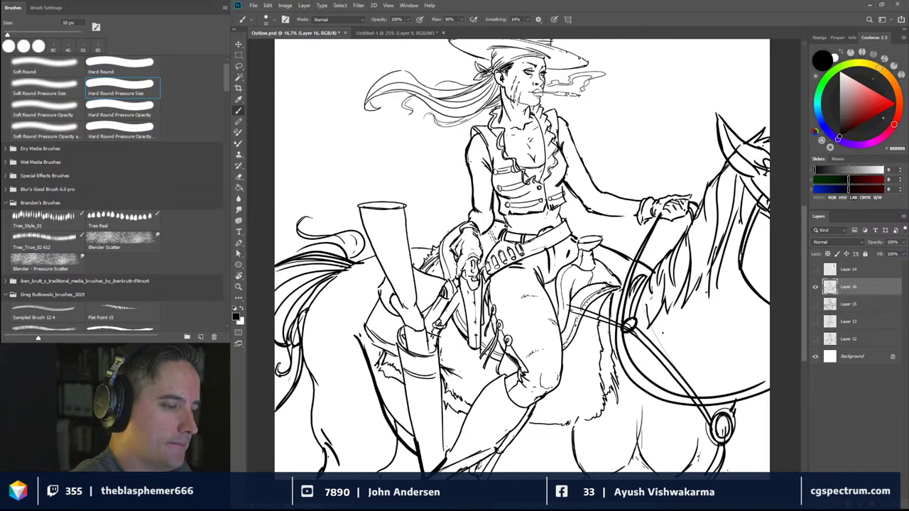
left_click_drag(583, 155, 657, 197)
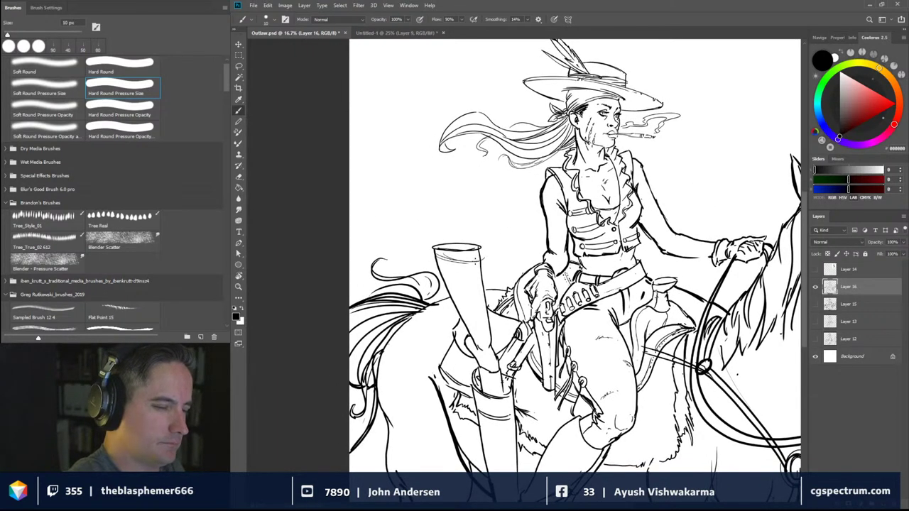
Compare the Layer 16 line art of the whole composition with the rough Layer 12 sketch by toggling their visibility
left_click_drag(655, 273, 559, 245)
key("ctrl+minus")
key("ctrl+minus")
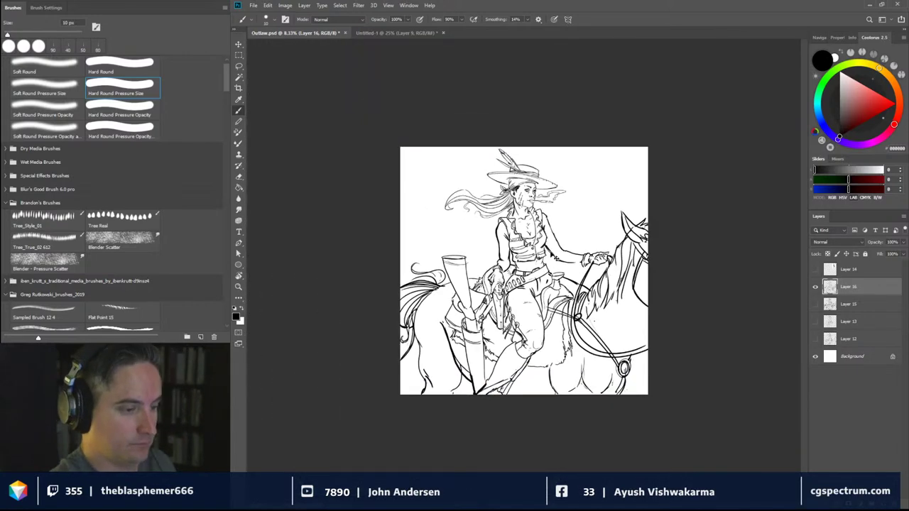
key("ctrl+plus")
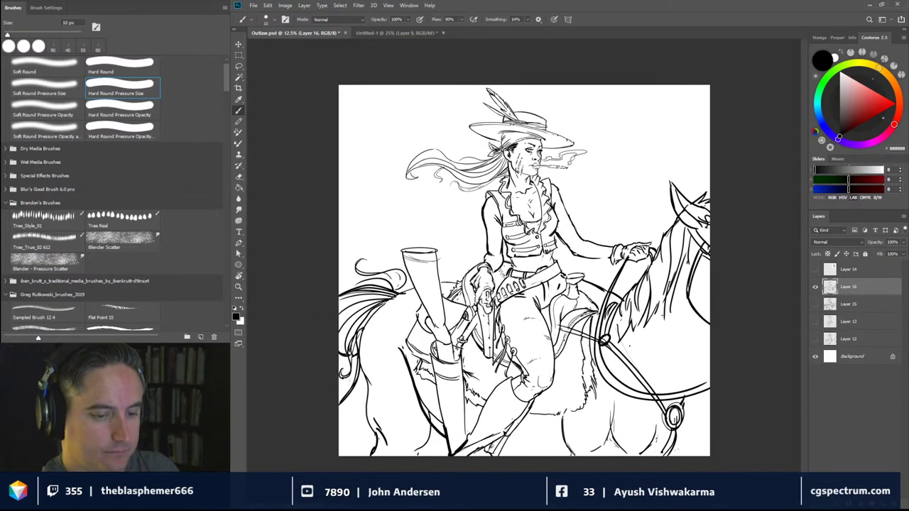
left_click(815, 286)
left_click(815, 340)
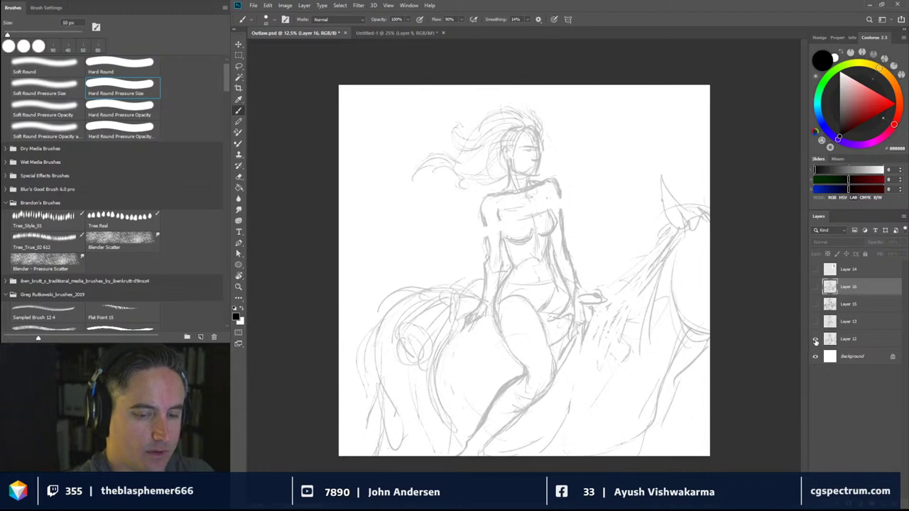
left_click(815, 340)
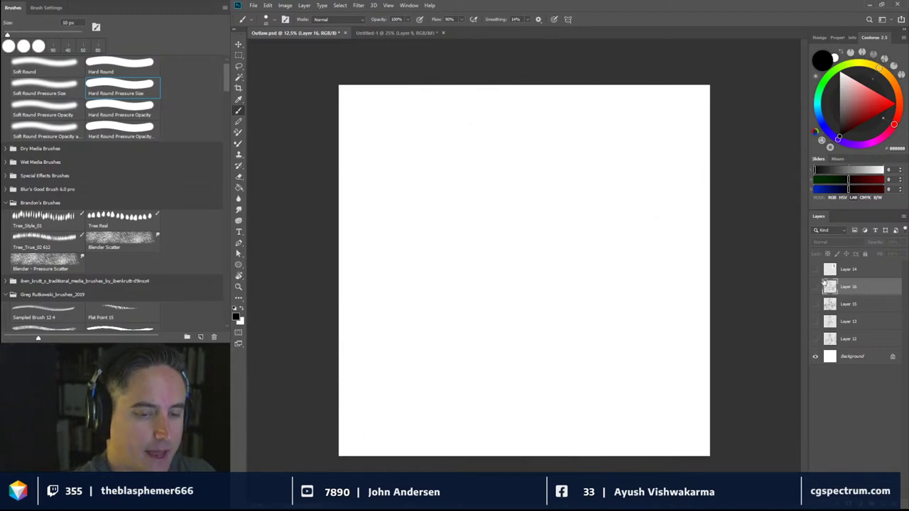
left_click(816, 287)
left_click(816, 287)
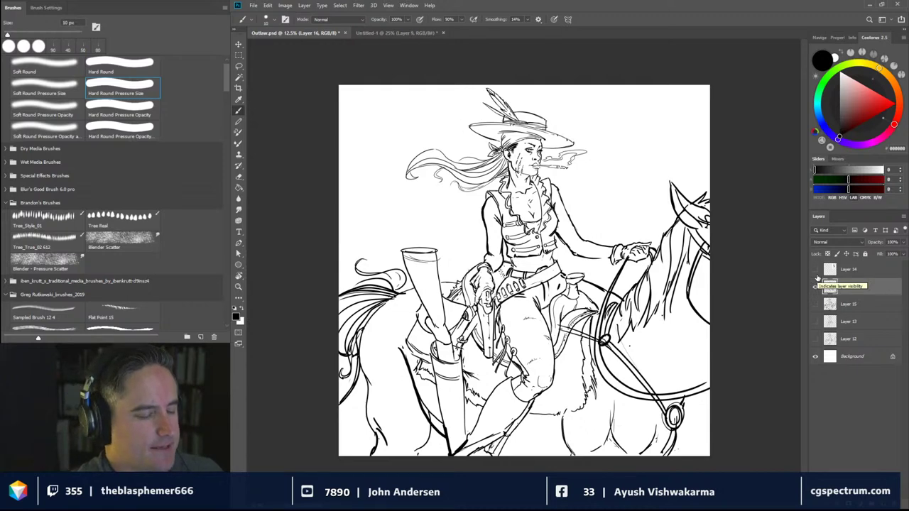
left_click(815, 287)
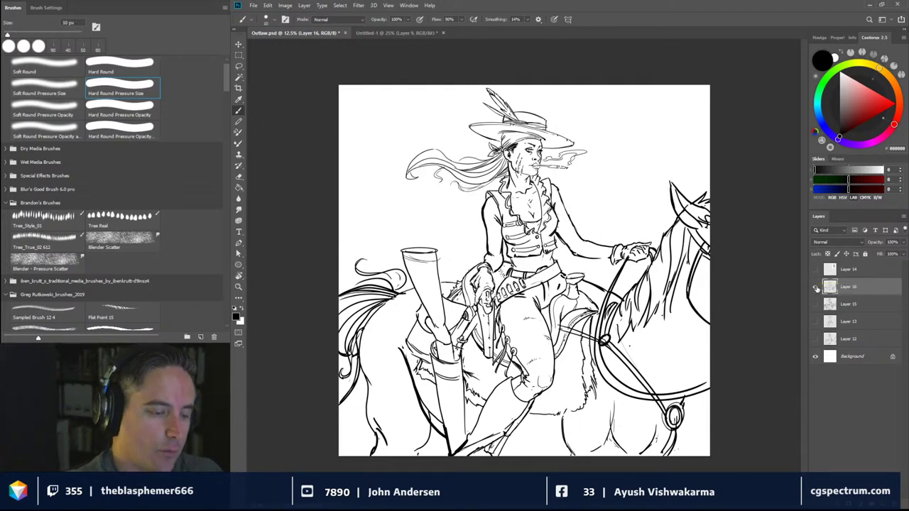
left_click(815, 287)
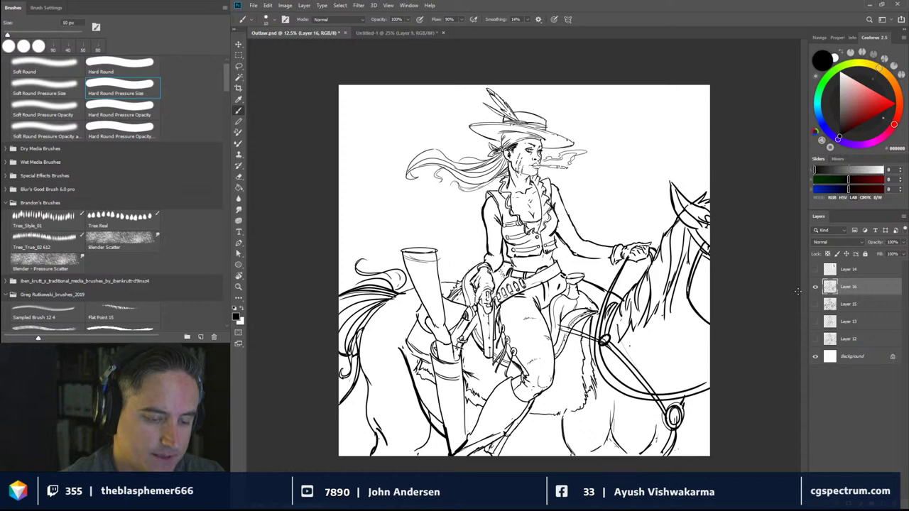
Ink the contour lines of the horse's chest and lower neck over the Layer 15 sketch, and hide that sketch again
left_click(815, 304)
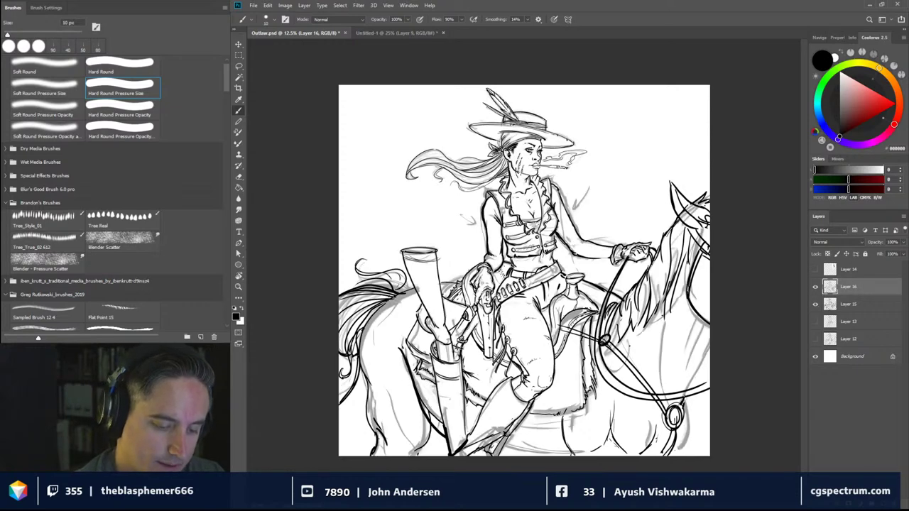
left_click_drag(692, 397, 692, 451)
mouse_move(696, 385)
left_mouse_down()
mouse_move(708, 348)
mouse_move(691, 374)
left_mouse_up()
left_click(815, 304)
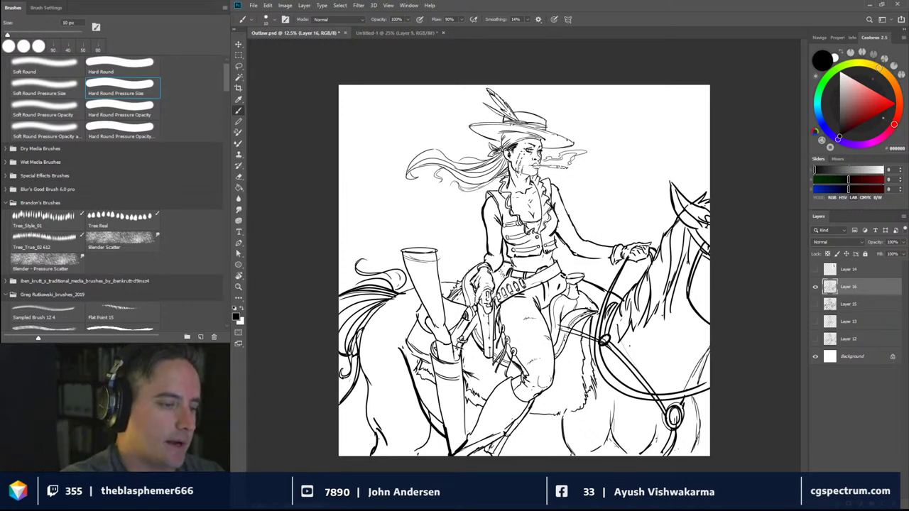
Try a dark mask band across the rider's eyes and undo the strokes
key("ctrl+z")
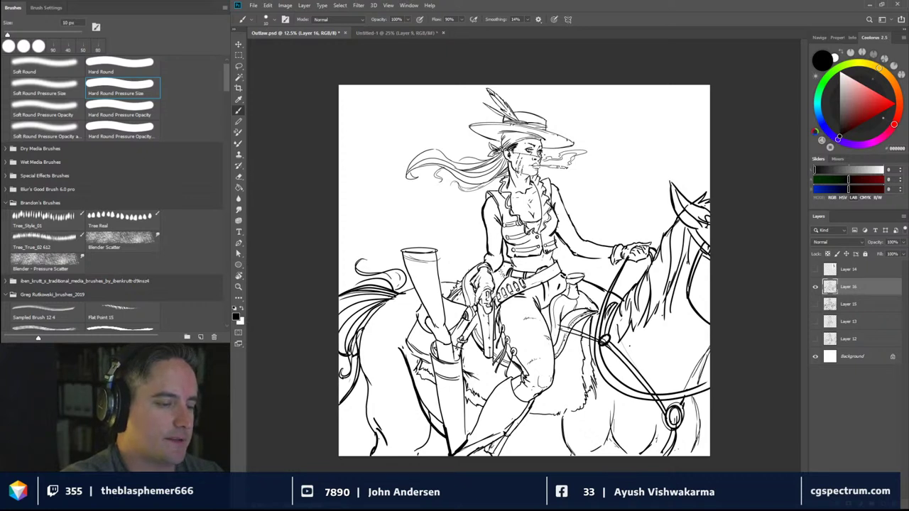
mouse_move(526, 158)
left_mouse_down()
mouse_move(538, 151)
mouse_move(527, 135)
left_mouse_up()
left_click_drag(507, 138, 532, 133)
left_click_drag(526, 140, 544, 151)
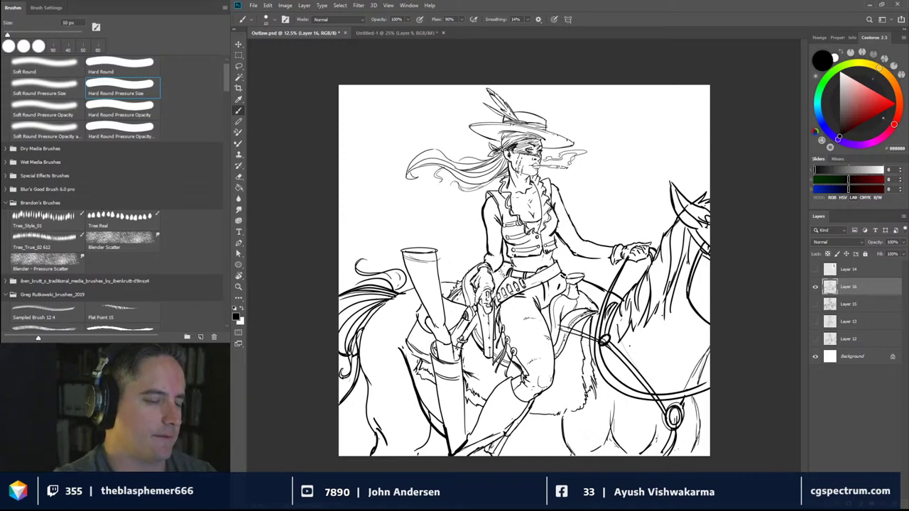
key("ctrl+z")
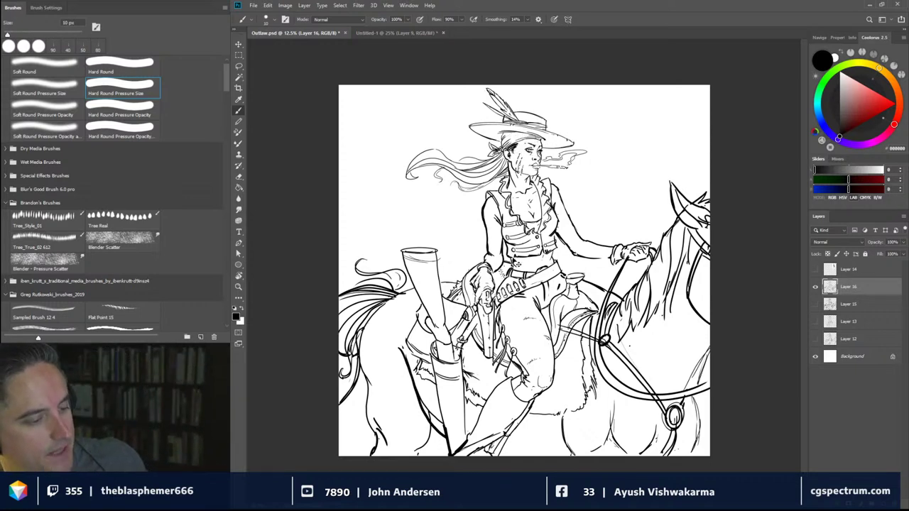